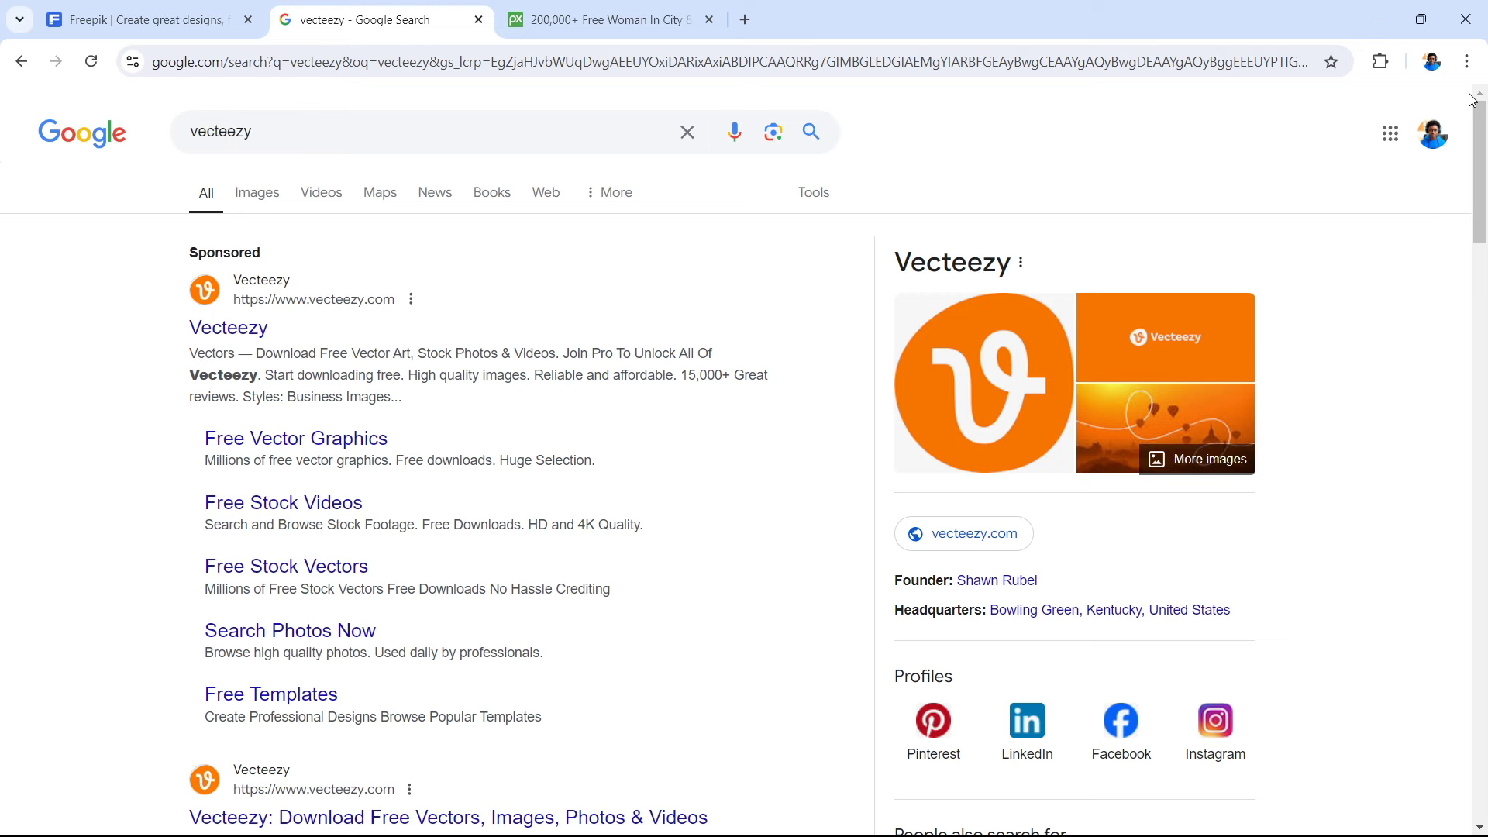
# - Open the Vecteezy site from the search results, and filter Pixabay's "woman in city" results to Vectors
pyautogui.click(220, 341)
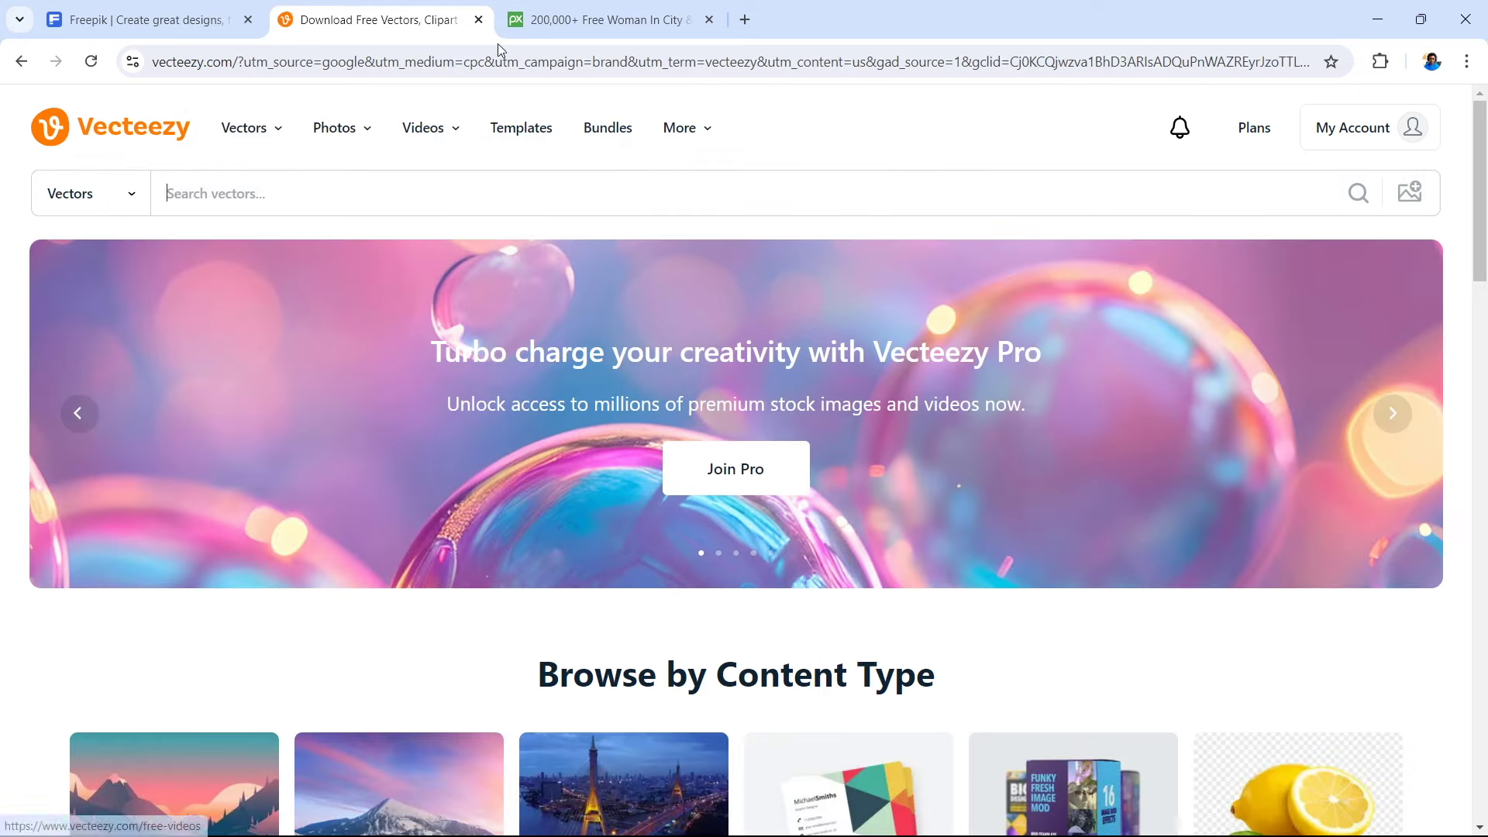
pyautogui.click(568, 17)
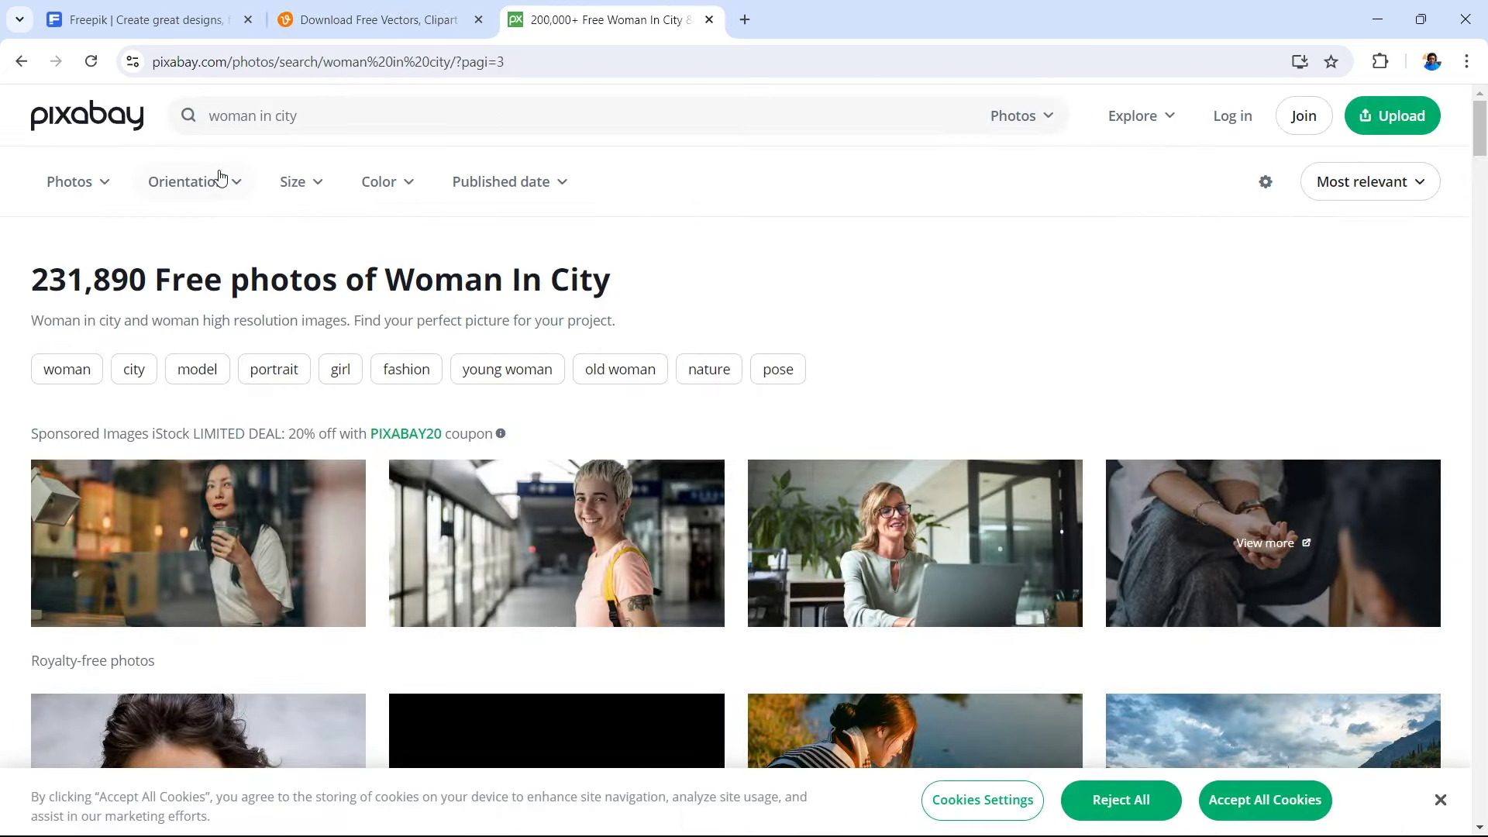
pyautogui.click(1043, 120)
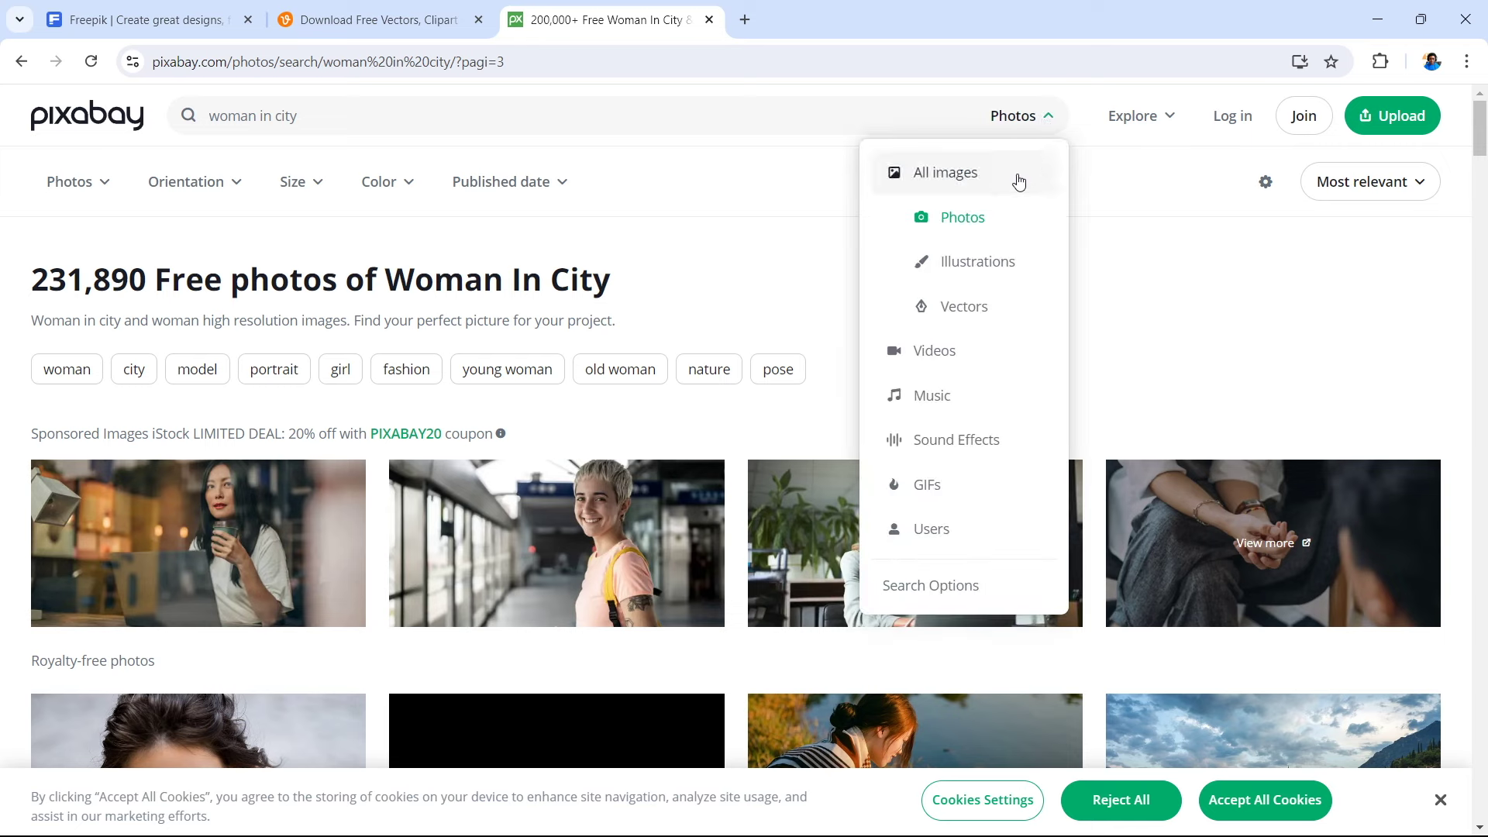
pyautogui.click(975, 310)
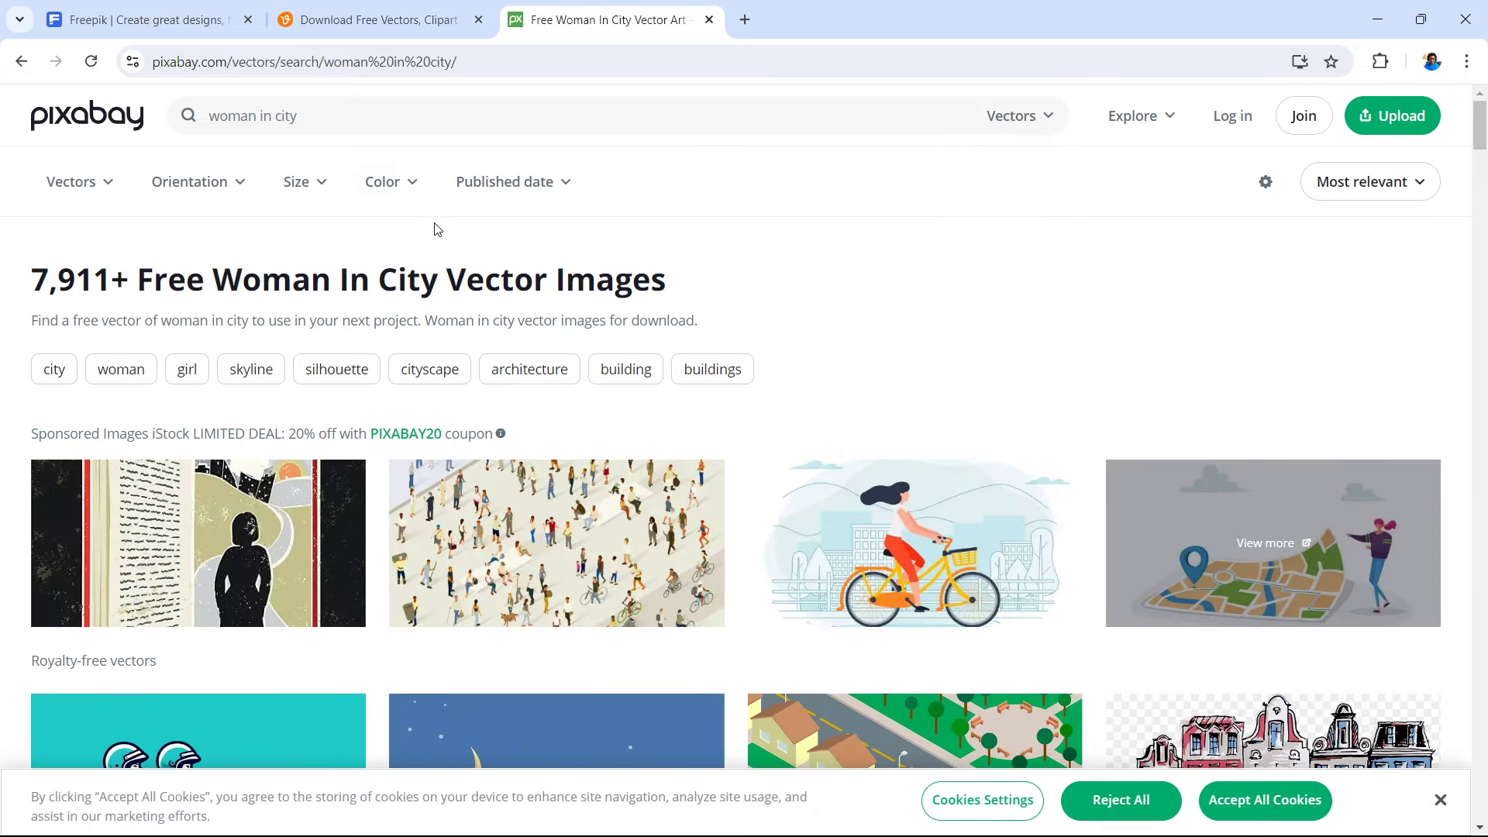
# - Close the Vecteezy and Pixabay pages, and search Freepik for "sprite" with the Vectors asset type selected
pyautogui.click(478, 20)
pyautogui.click(478, 20)
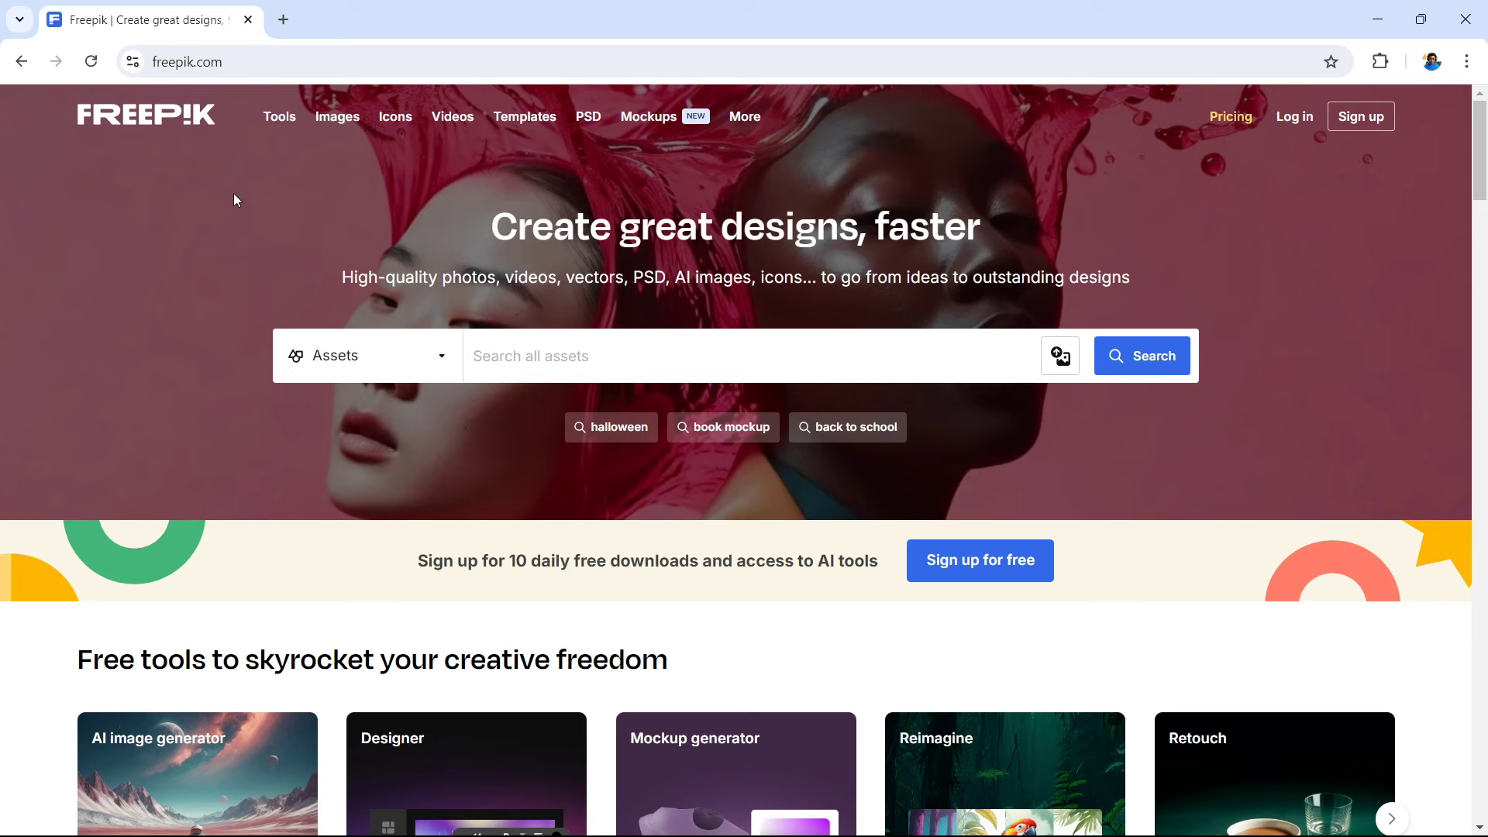
pyautogui.click(387, 370)
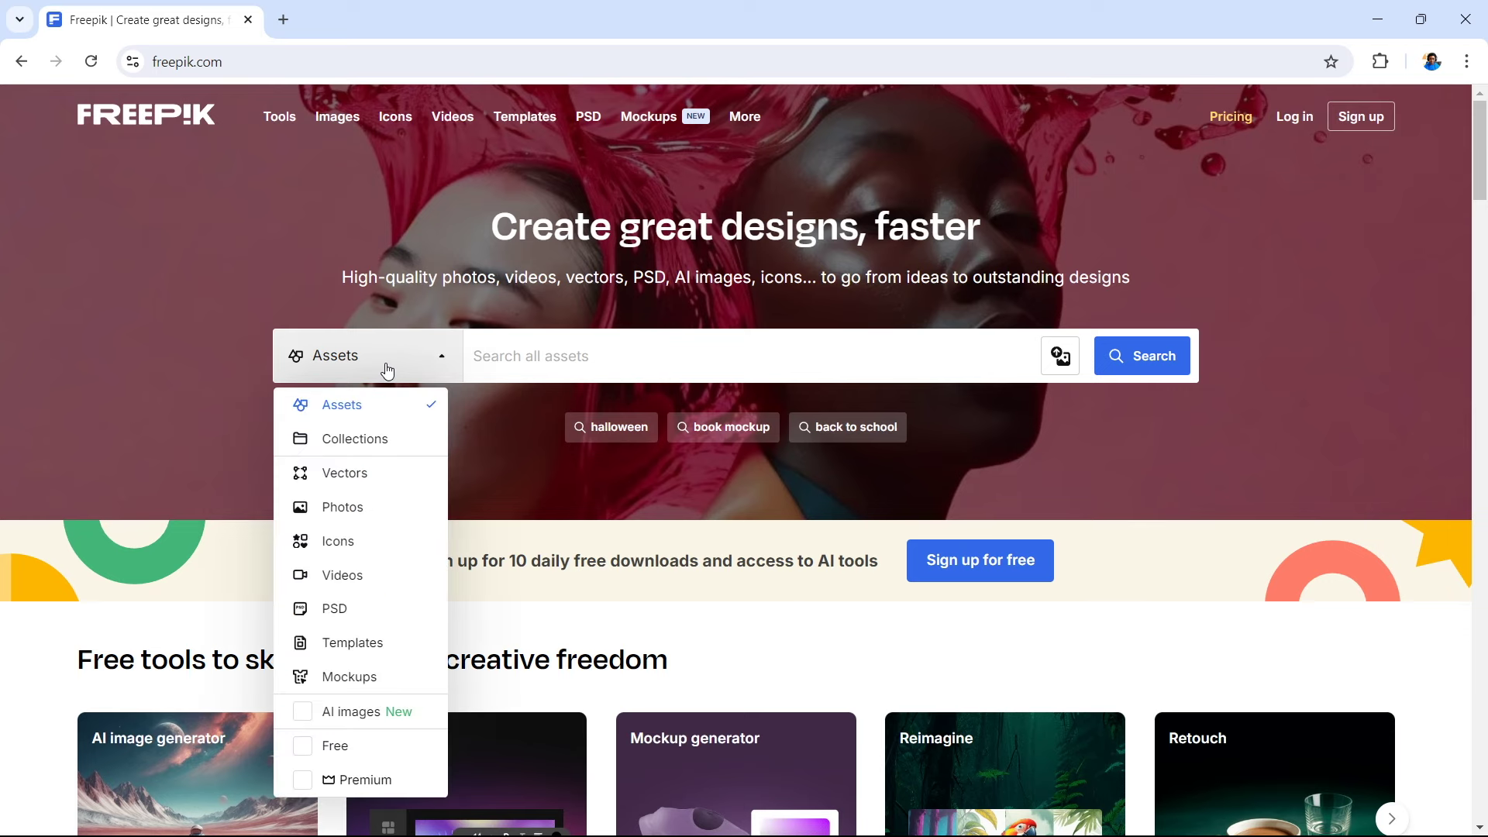
pyautogui.click(366, 476)
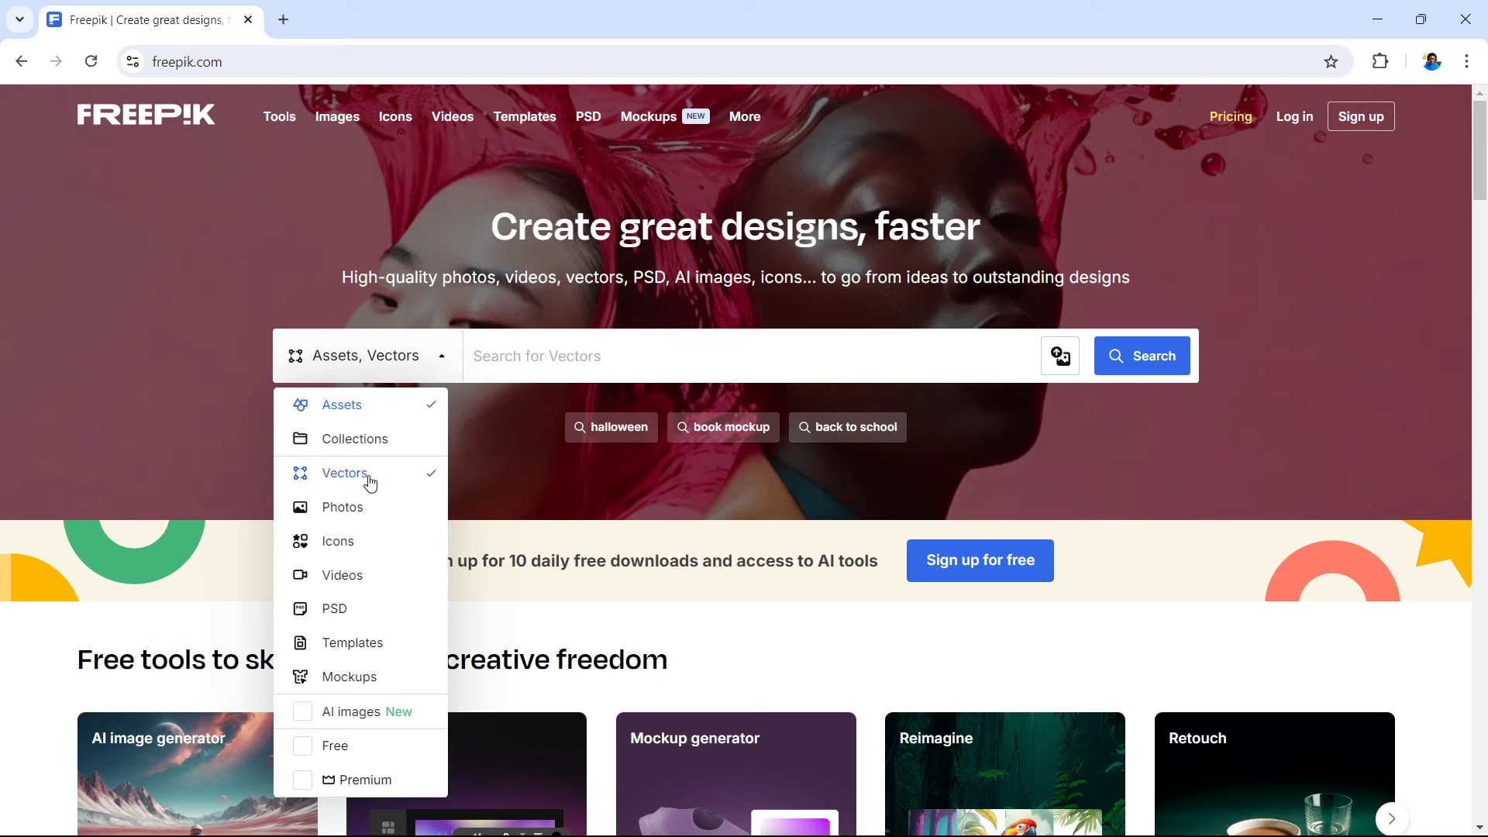
pyautogui.click(535, 358)
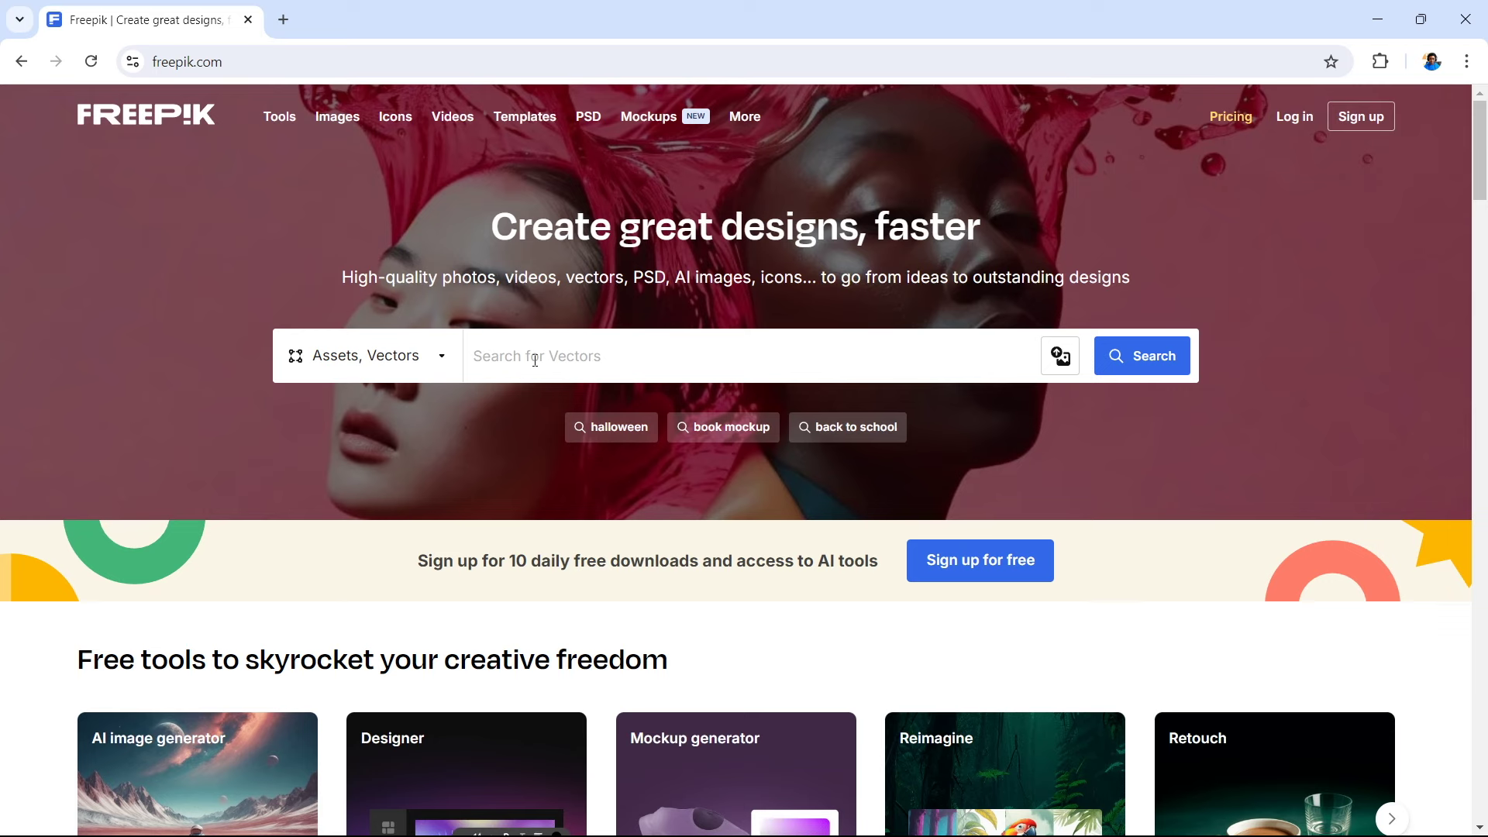
pyautogui.write('sprite')
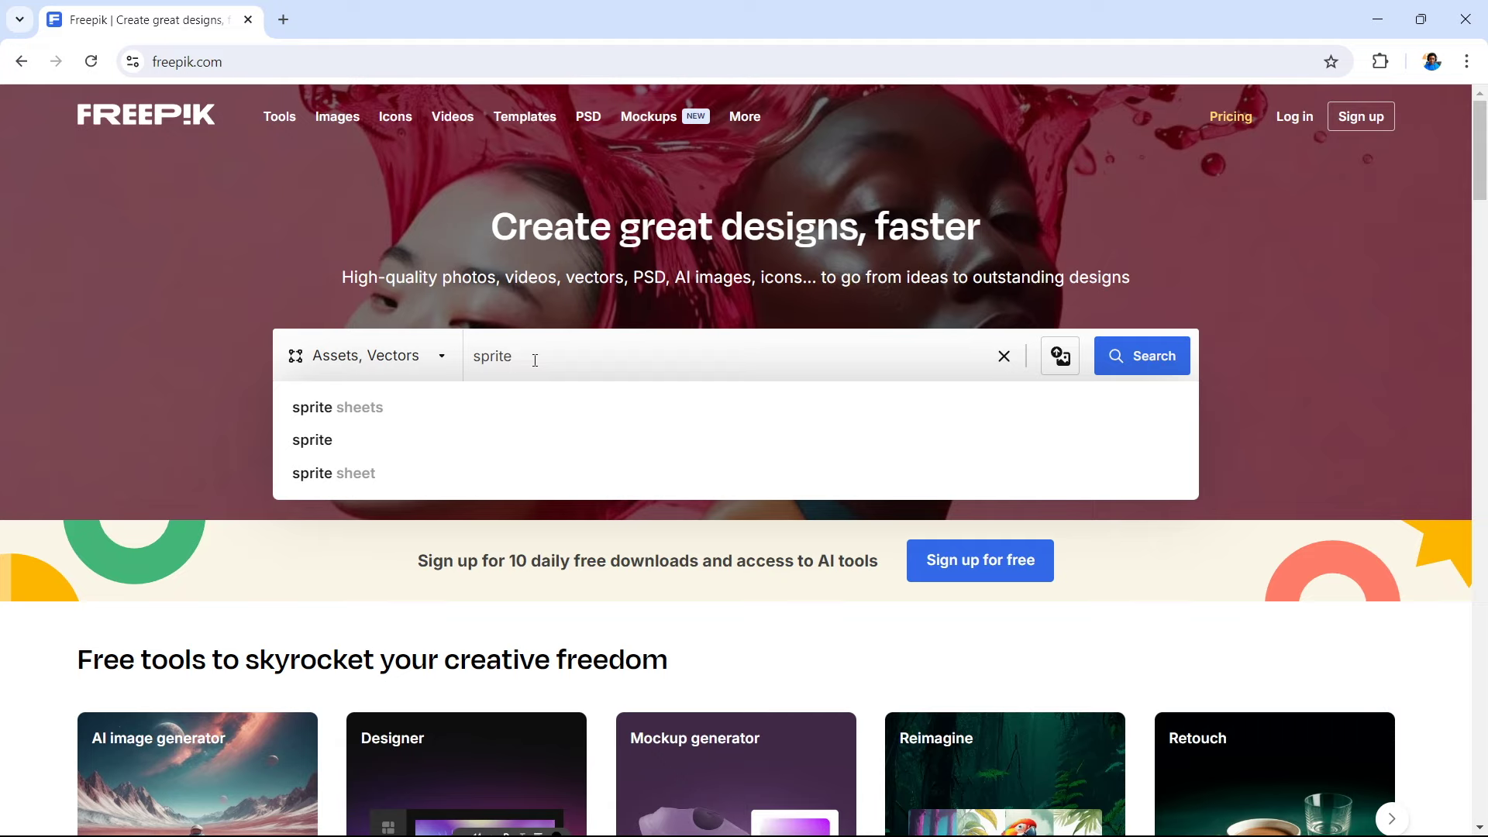
pyautogui.press('Return')
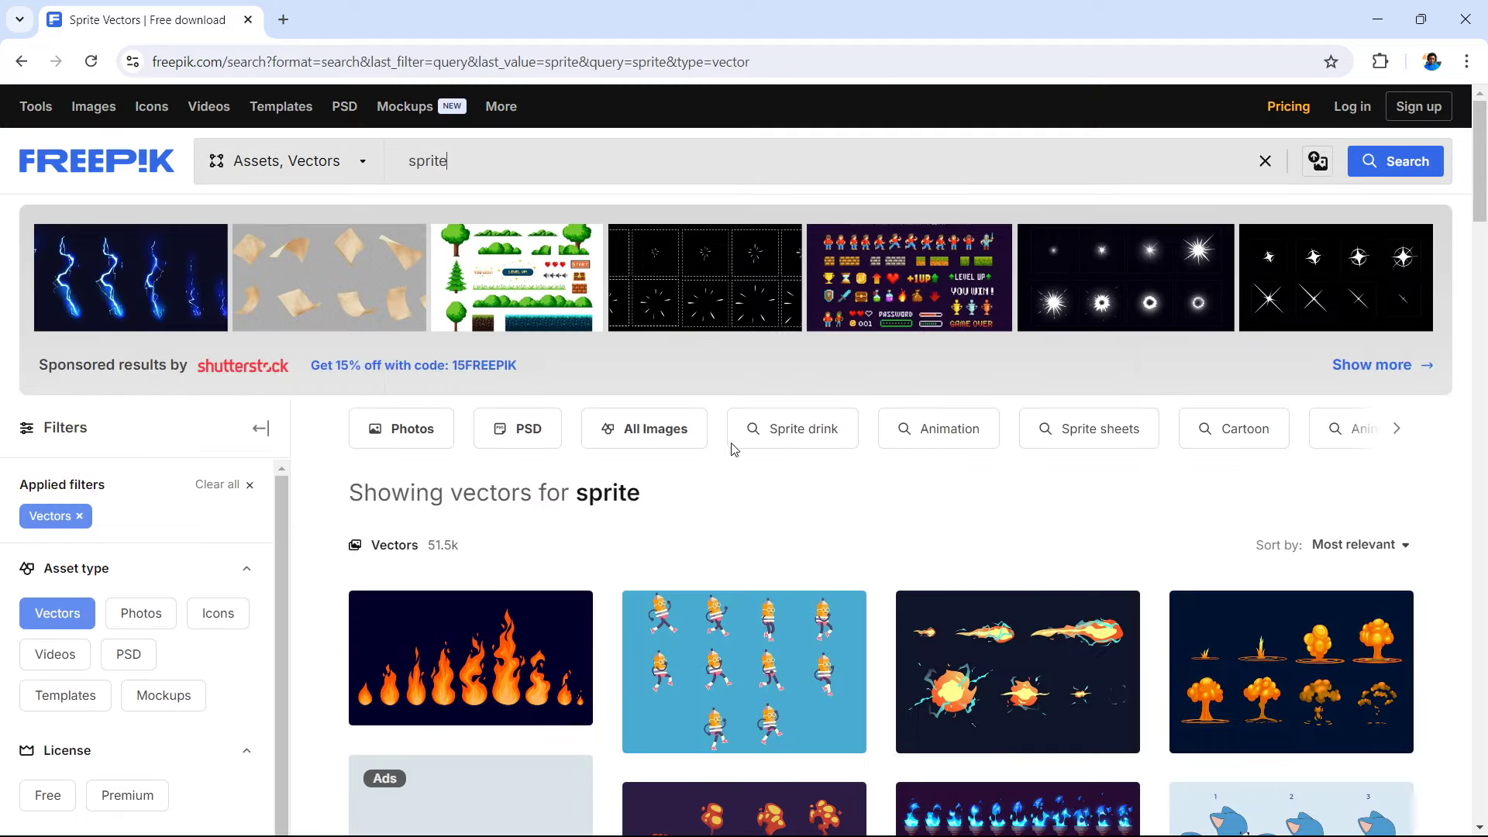
# - Examine the mushroom-cloud explosion frames in the sprite search results up close
pyautogui.scroll(-5, 815, 672)
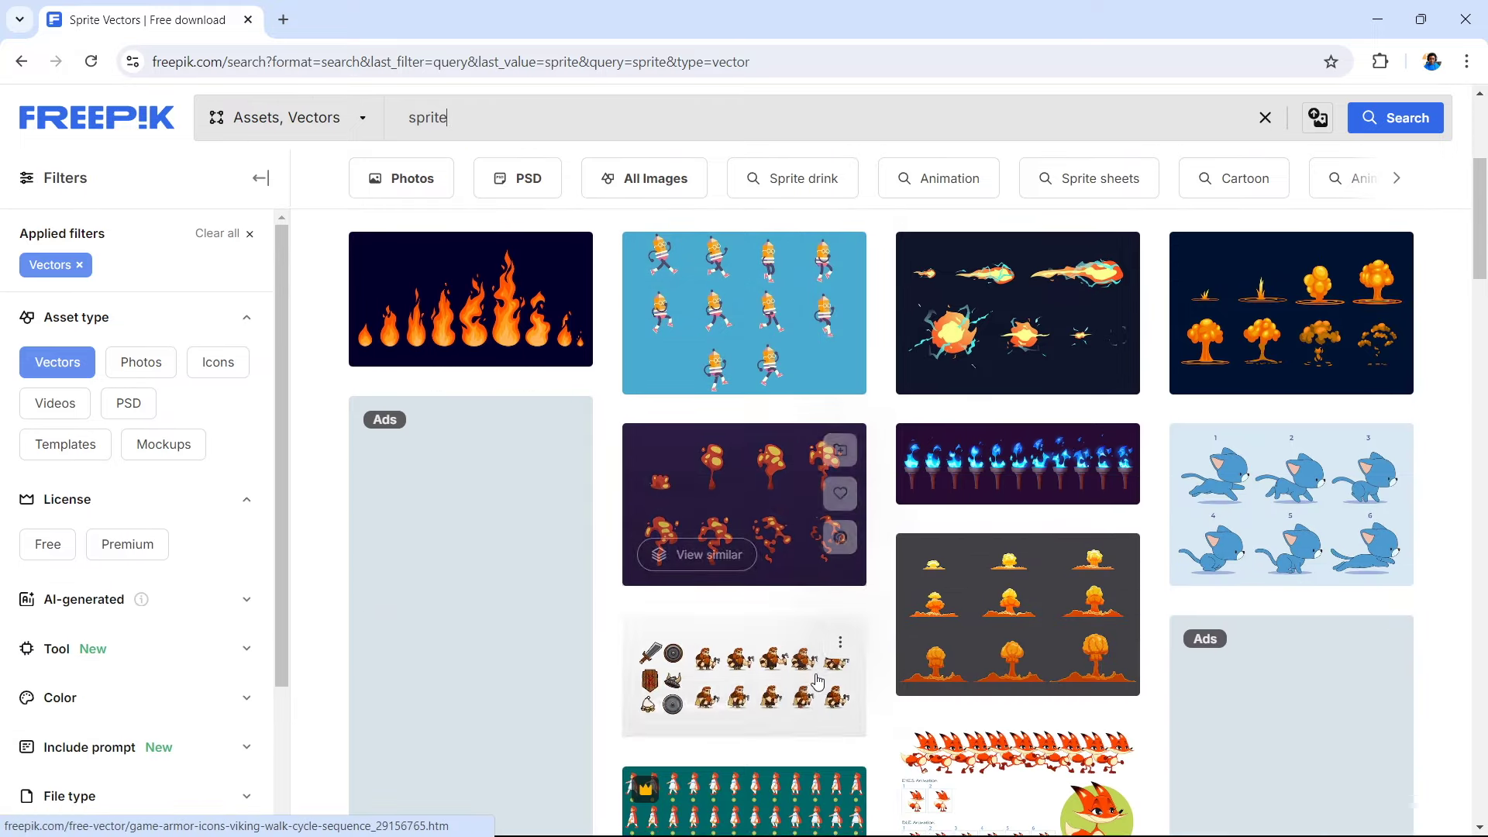
pyautogui.scroll(-2, 818, 681)
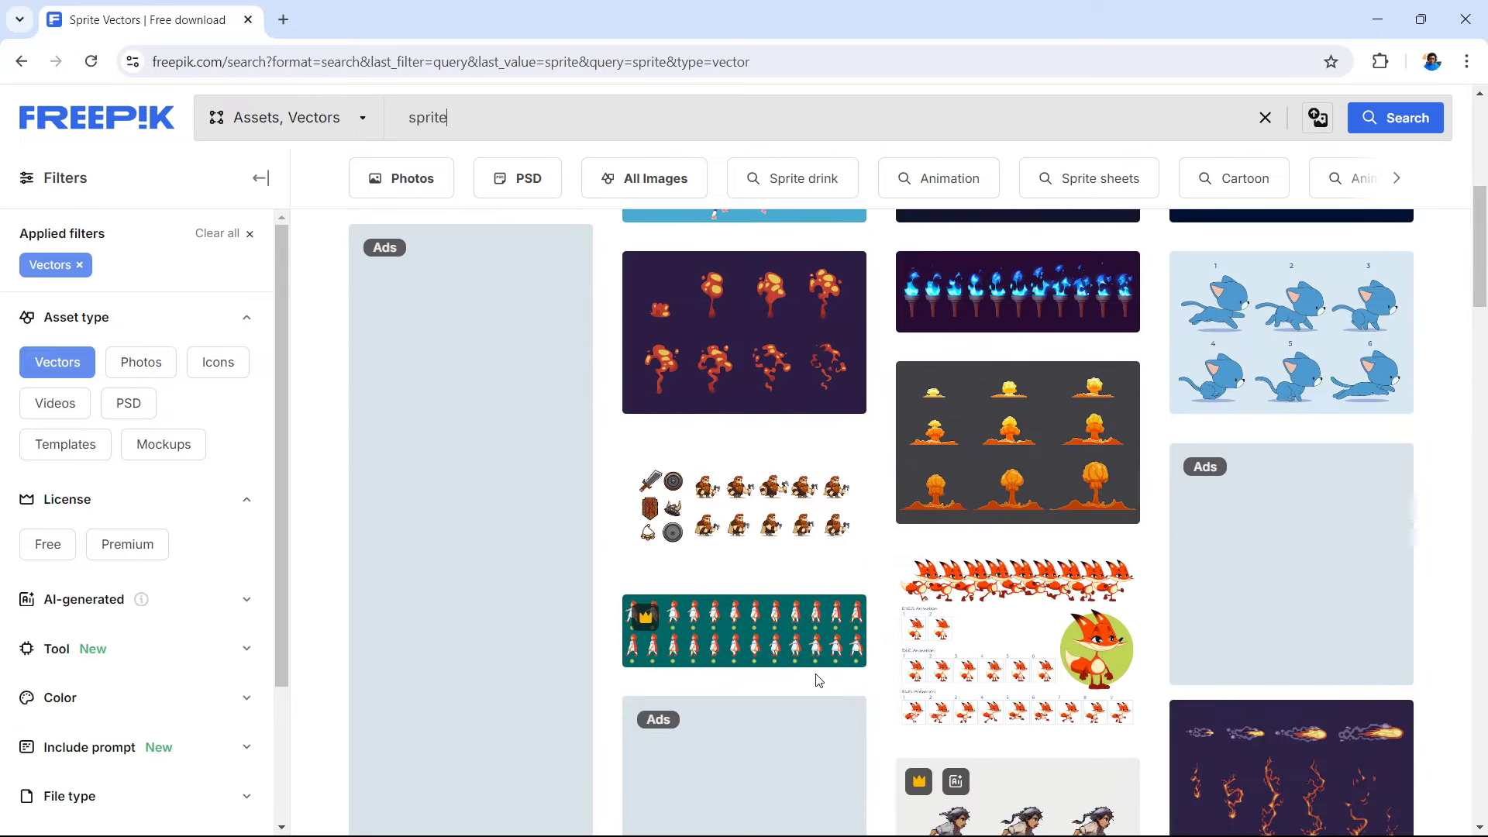
pyautogui.moveTo(983, 442)
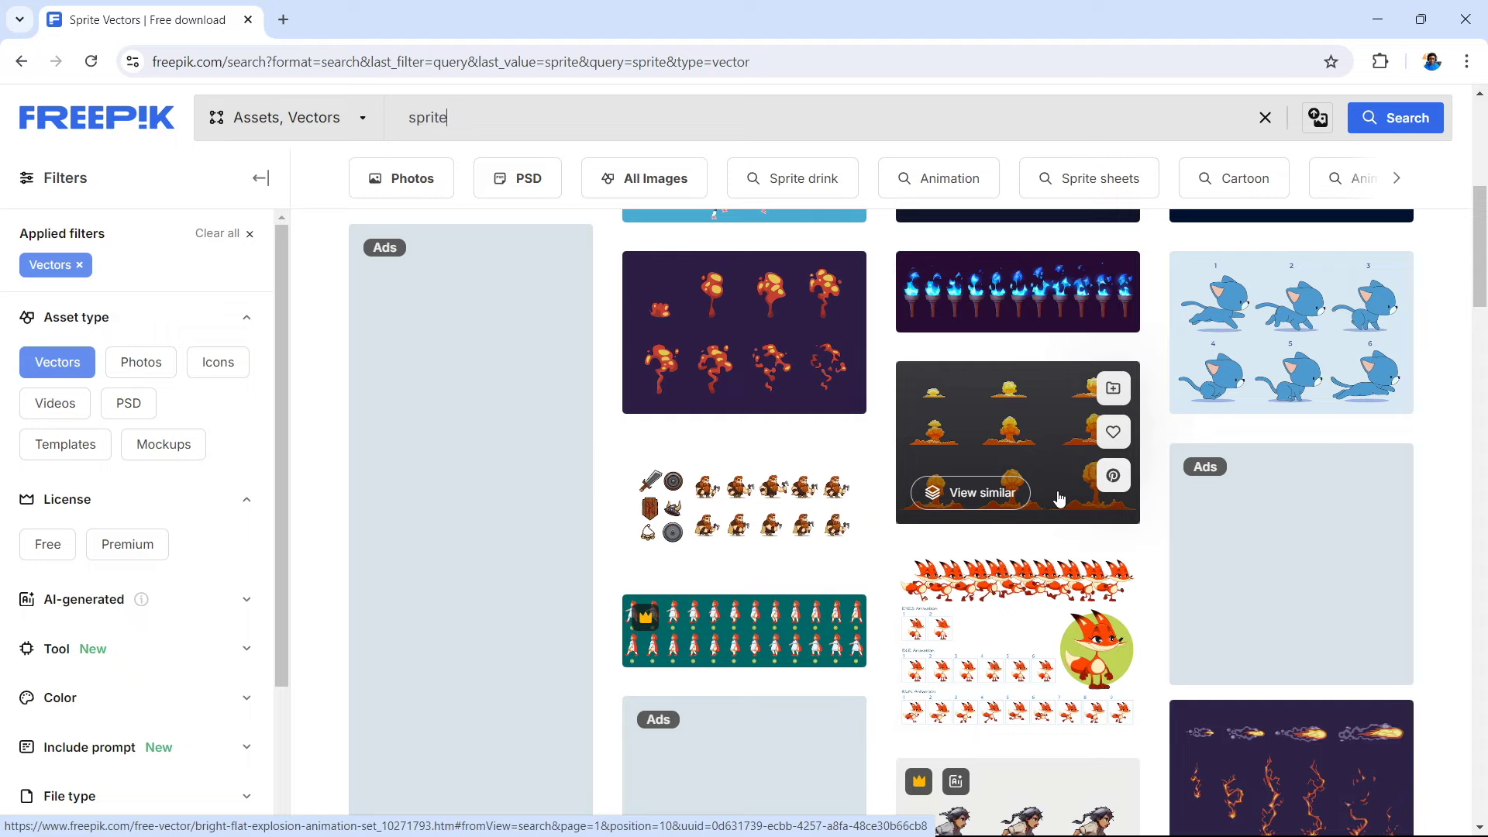
pyautogui.scroll(5, 1059, 499)
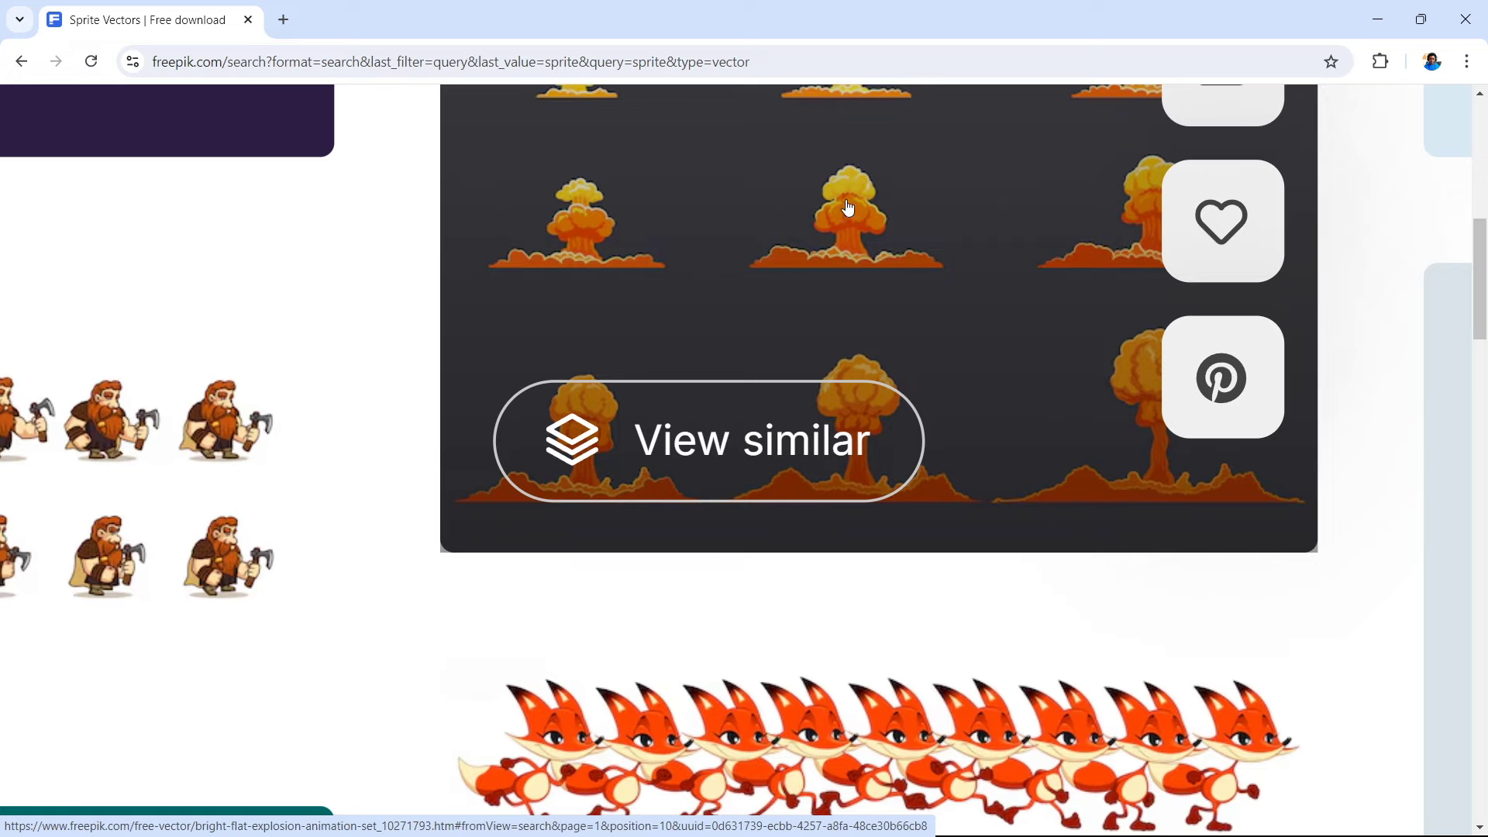
pyautogui.scroll(2, 722, 209)
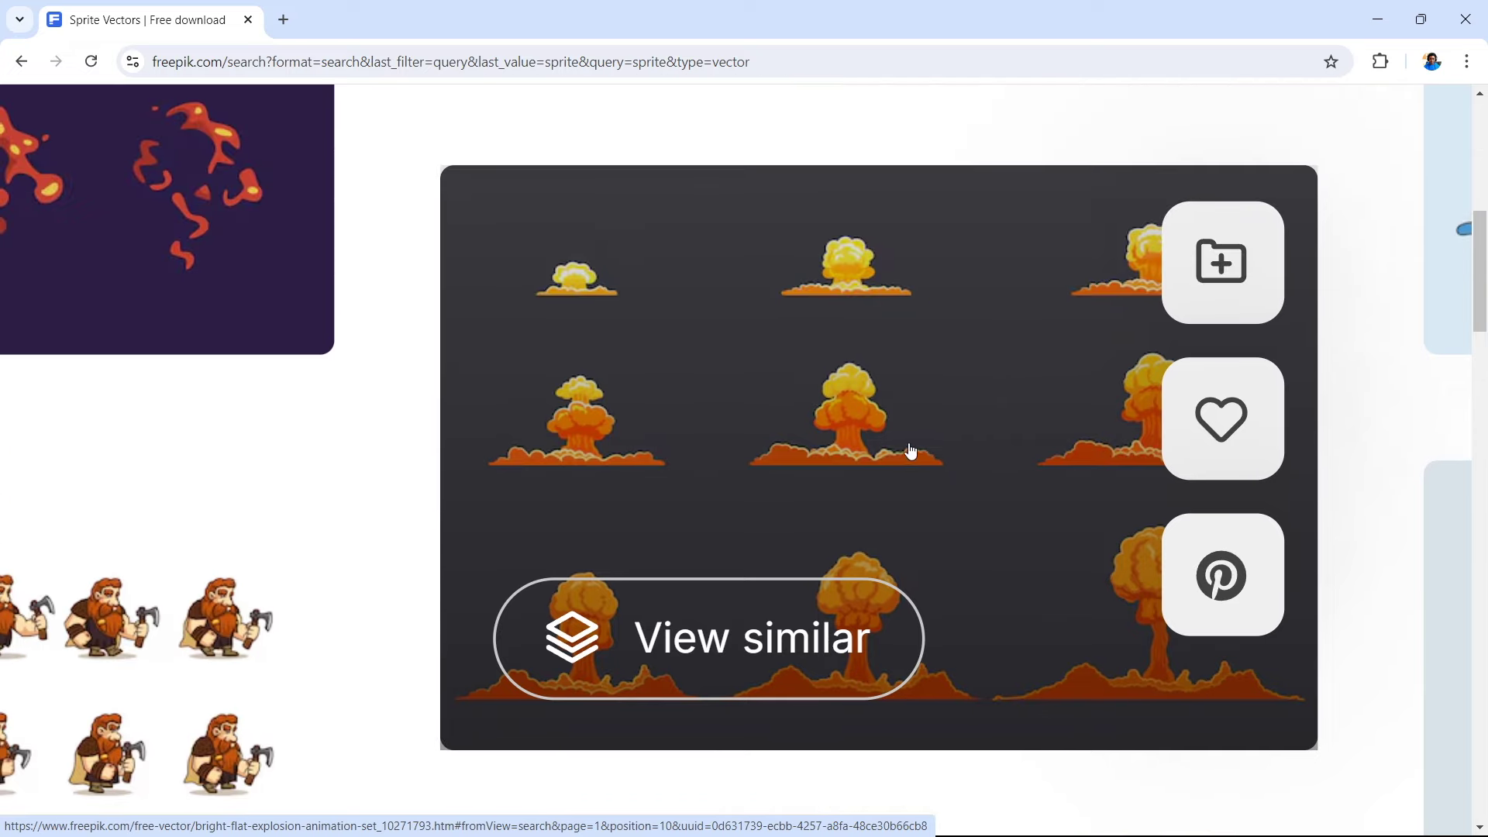
# - Look through more sprite results and check the crown badge on the running pixel character sheet
pyautogui.scroll(-5, 911, 451)
pyautogui.scroll(-3, 910, 451)
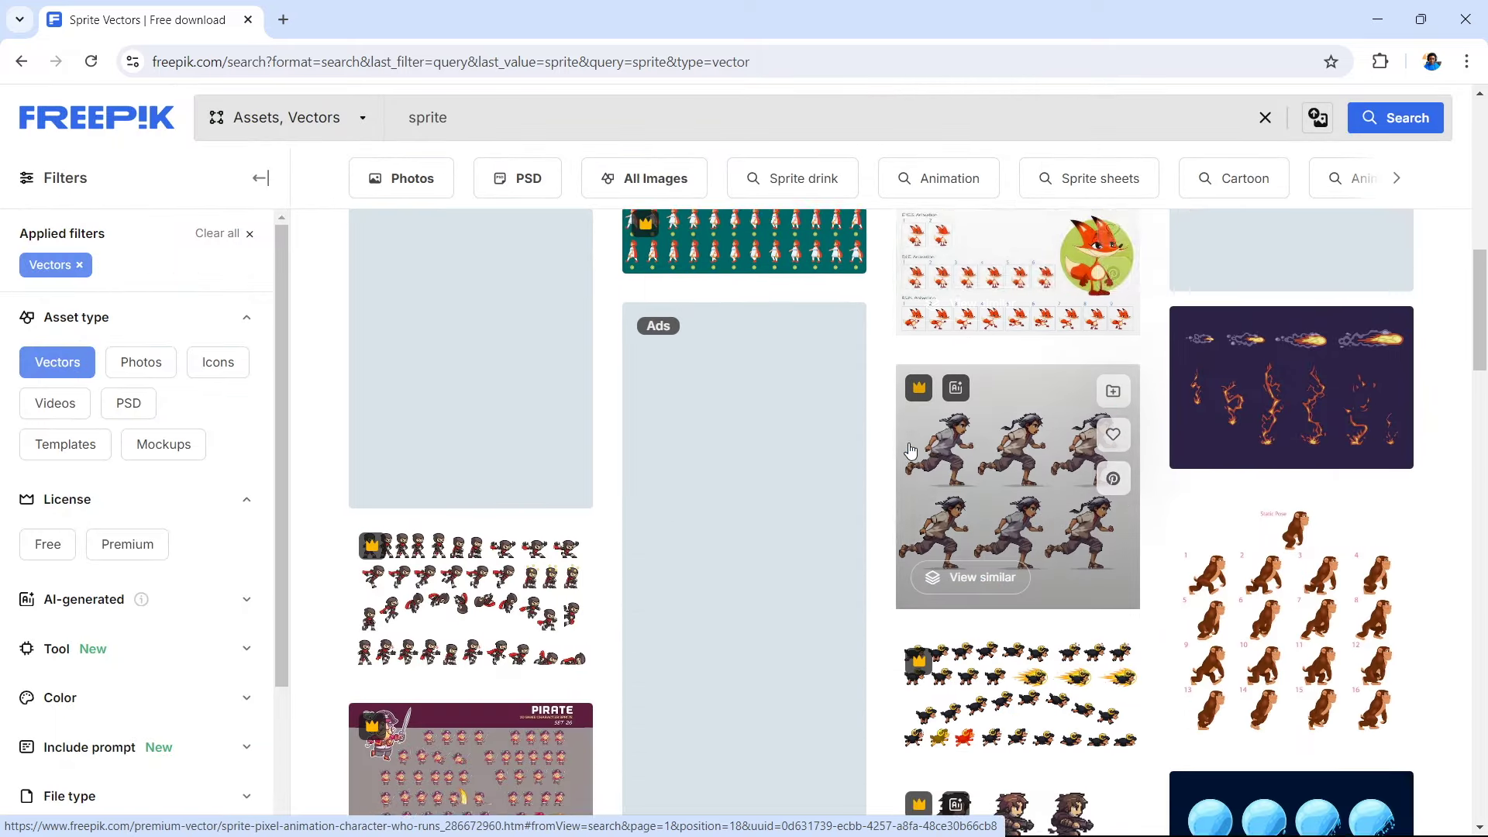
pyautogui.scroll(-4, 911, 451)
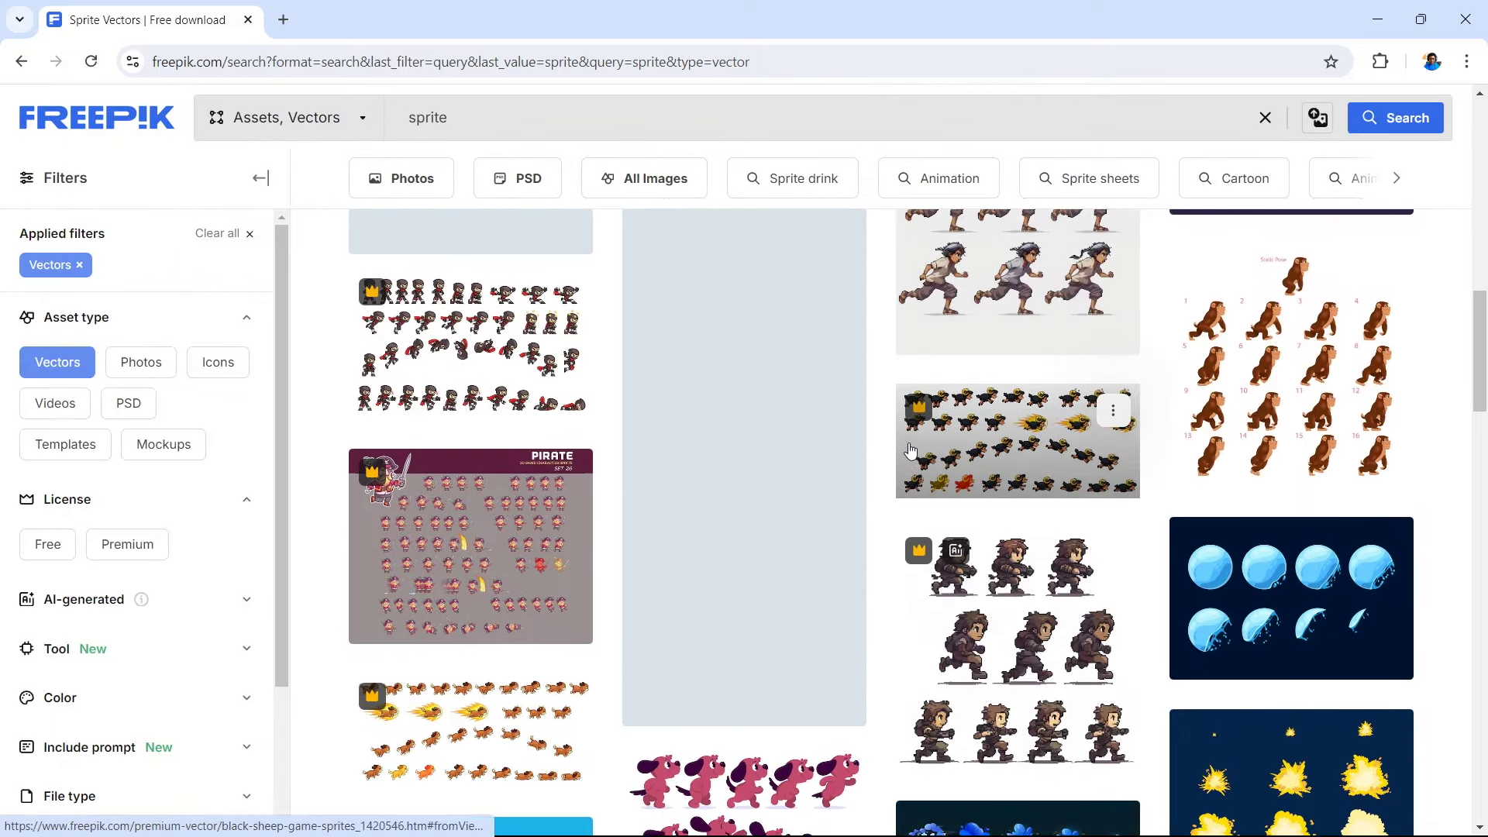
pyautogui.scroll(-1, 910, 451)
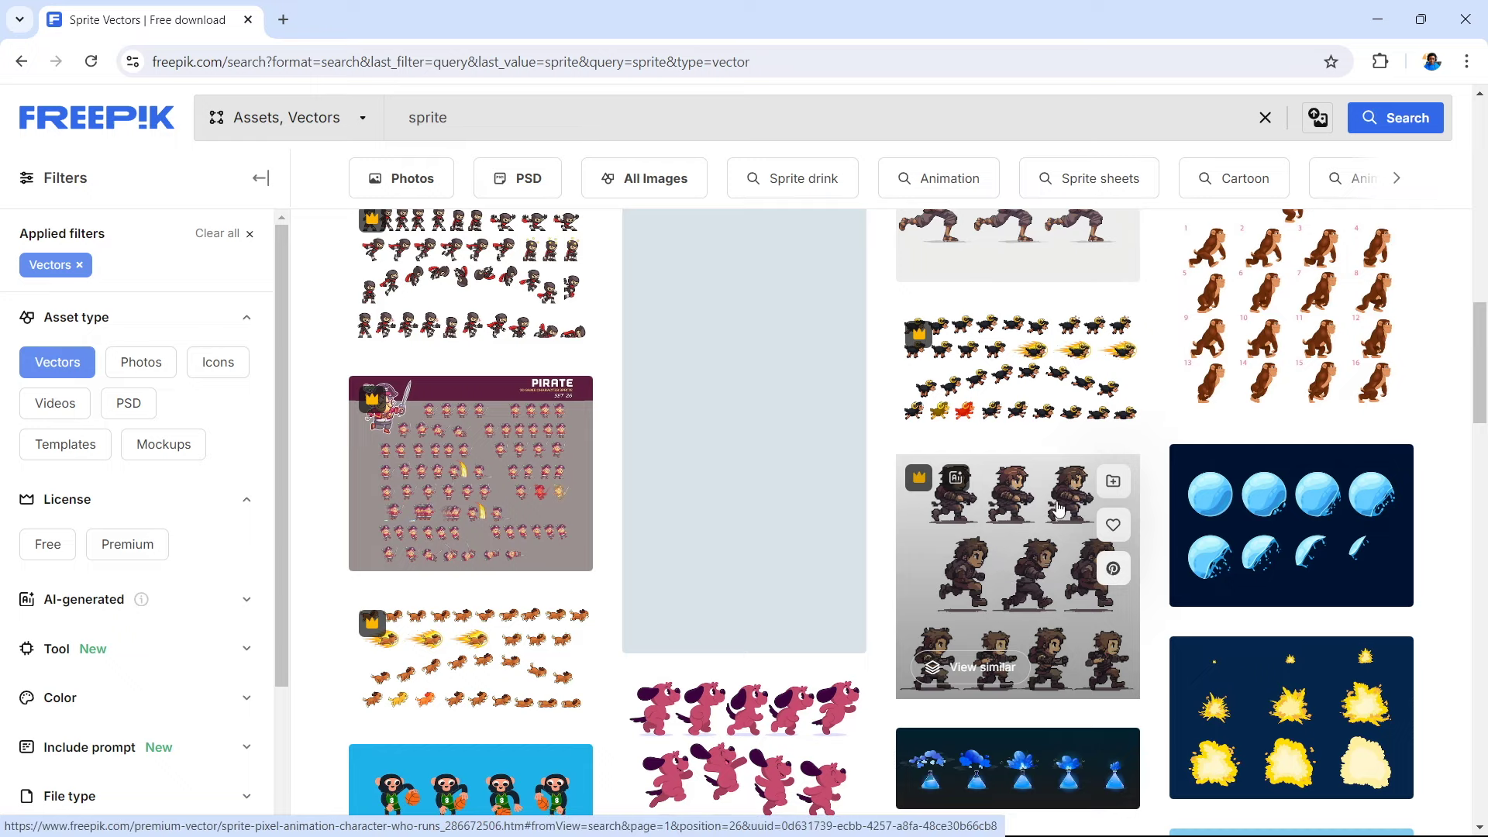
pyautogui.scroll(5, 992, 579)
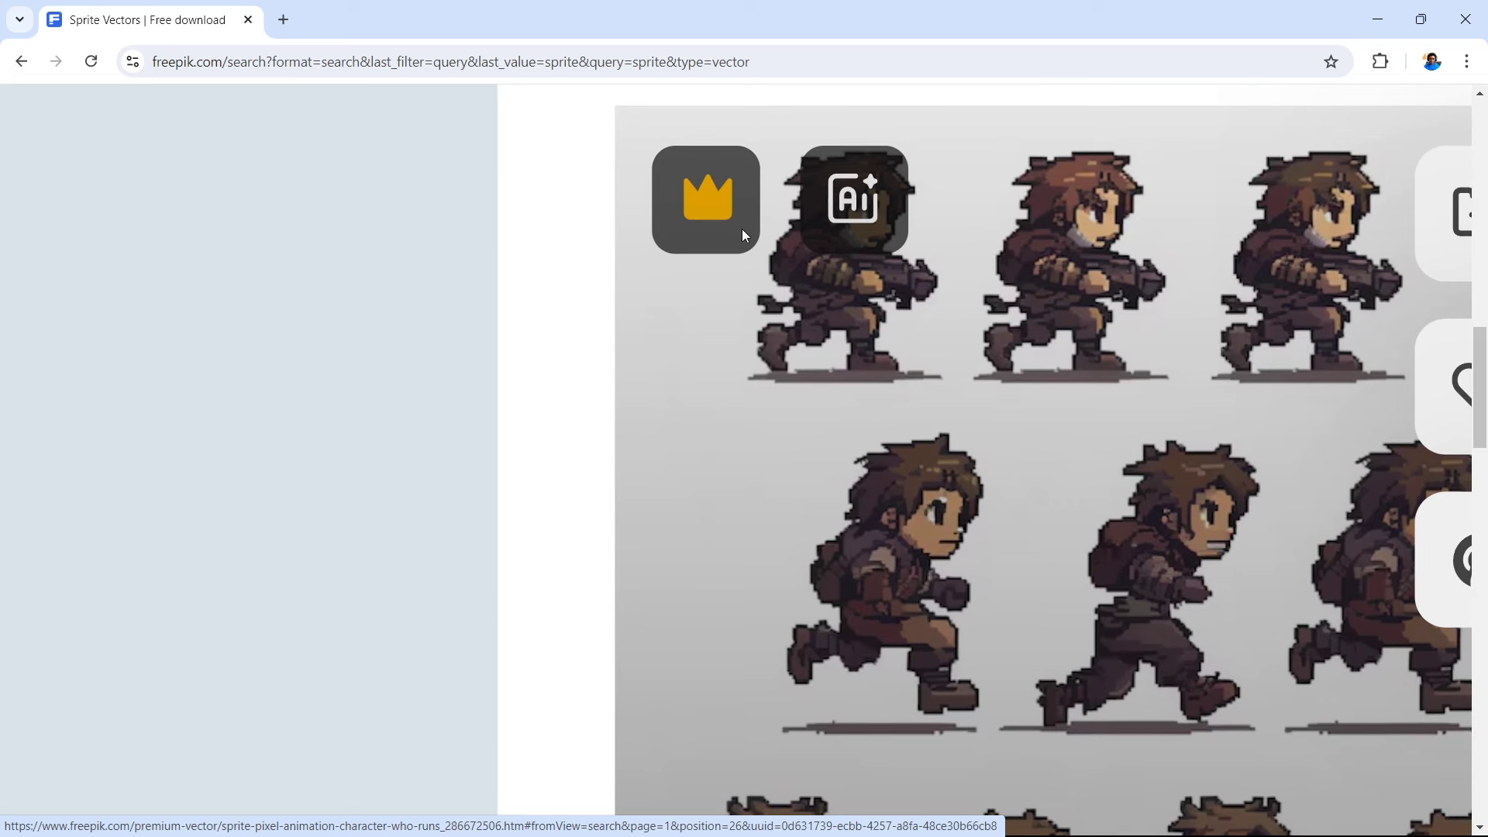
pyautogui.moveTo(720, 267)
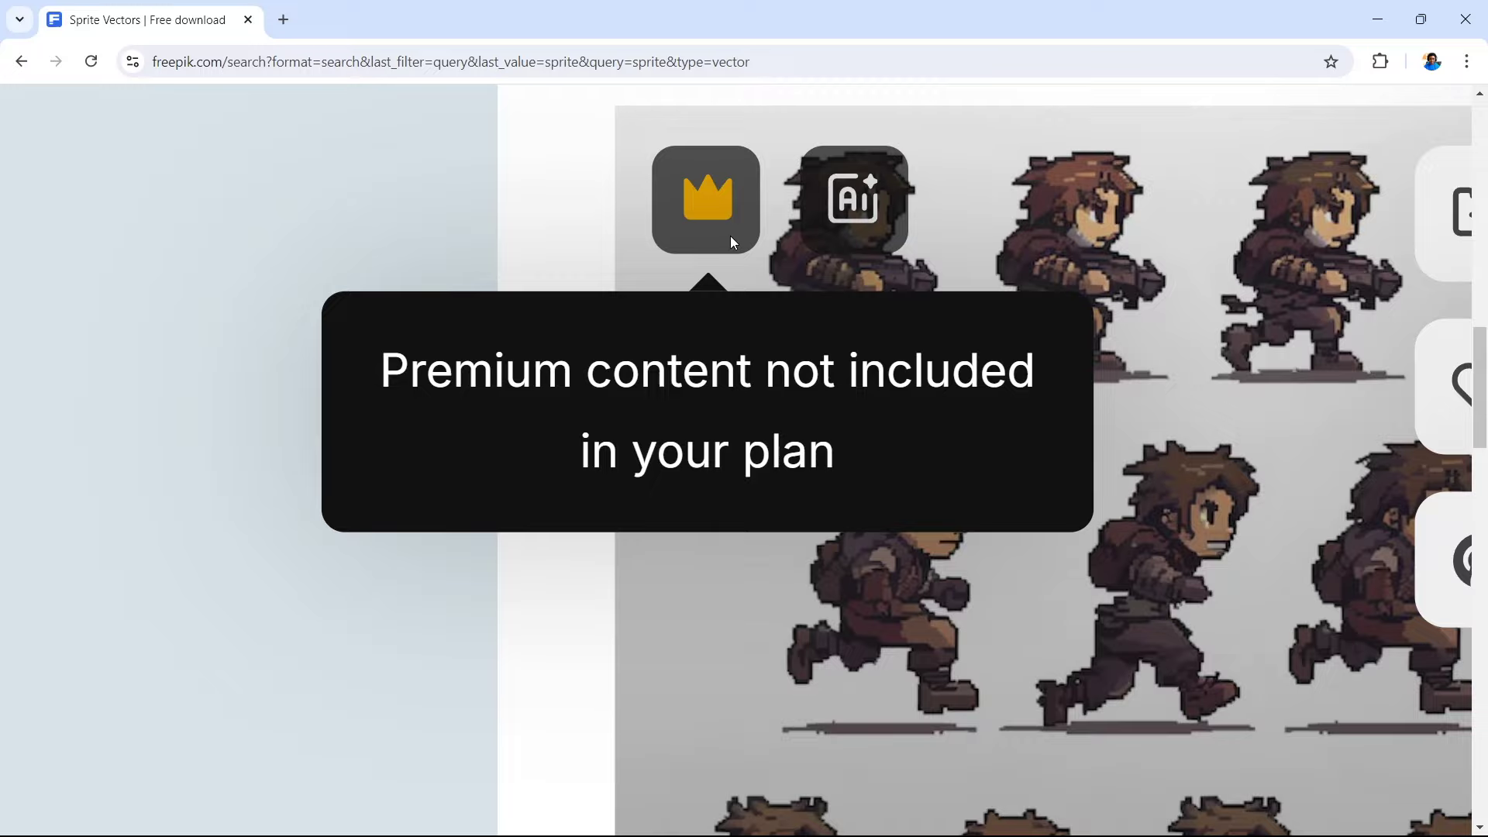
pyautogui.scroll(-5, 729, 242)
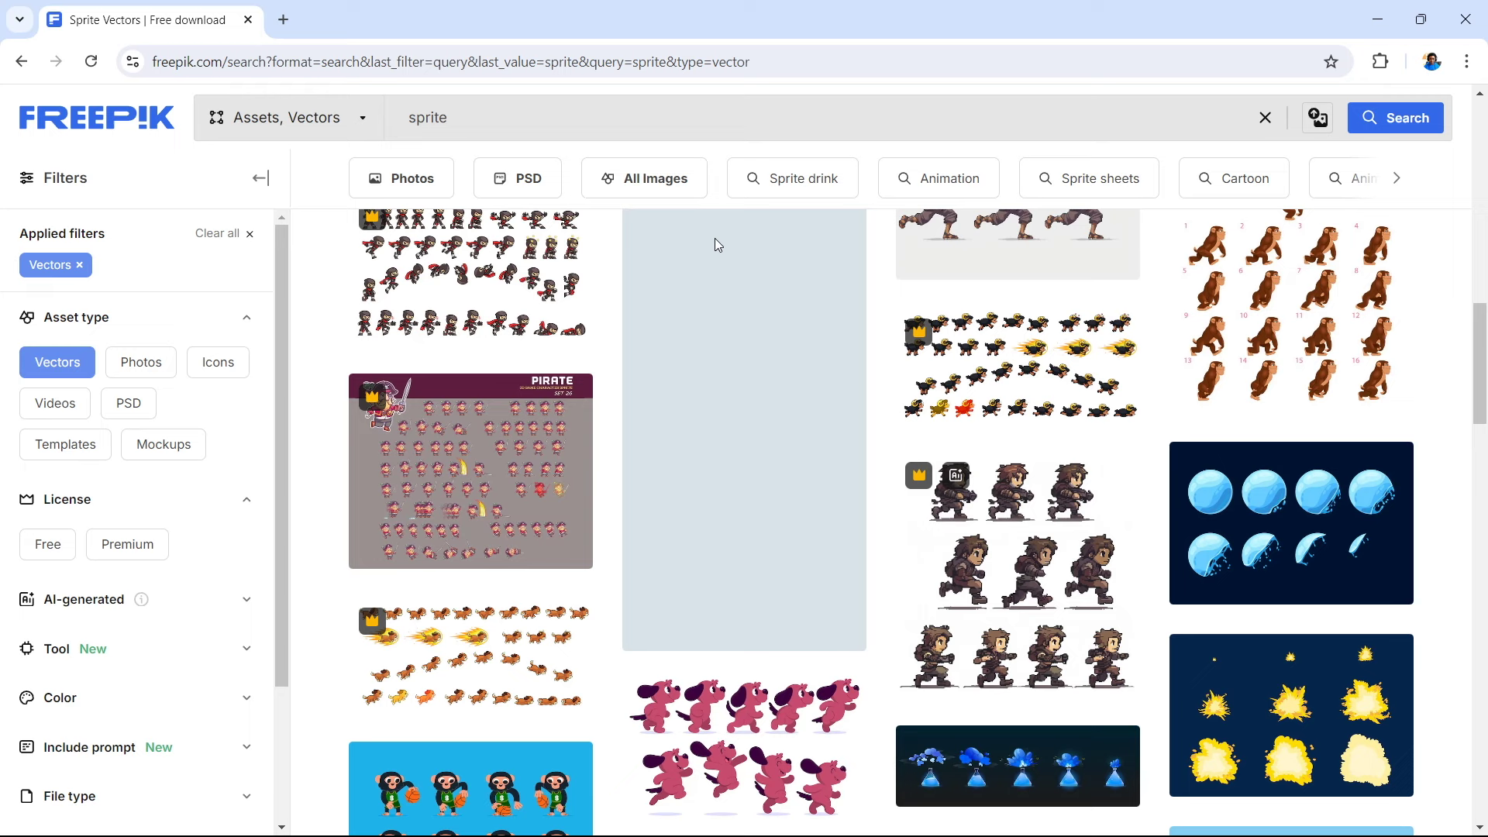
# - Restrict the sprite vectors to the Free license and dismiss the Adobe Stock advertisement
pyautogui.click(53, 549)
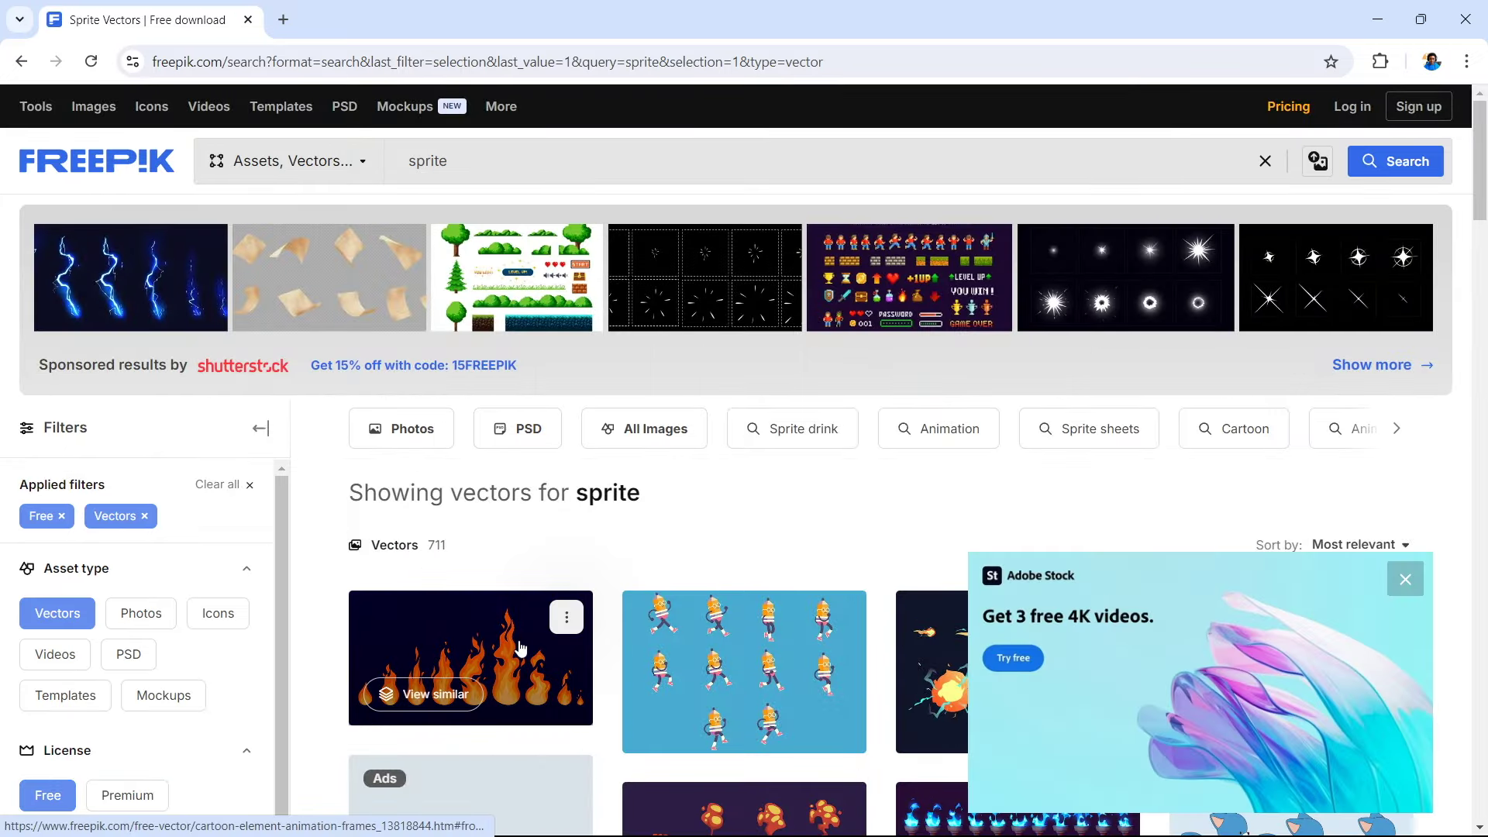
pyautogui.click(1405, 579)
pyautogui.scroll(-6, 1194, 637)
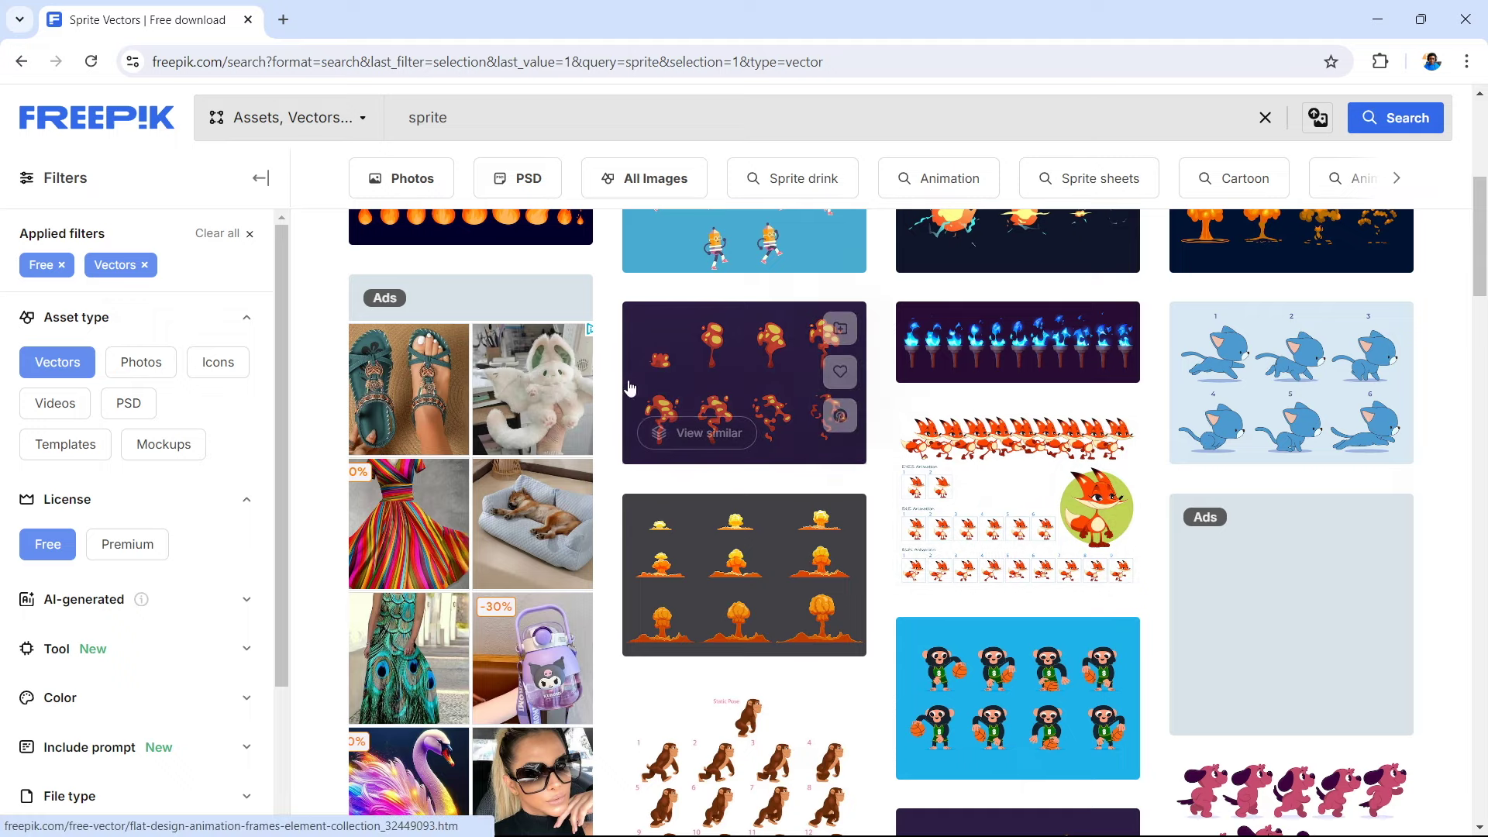
# - Extend the search query to "sprite sheet" and run the search
pyautogui.scroll(5, 527, 232)
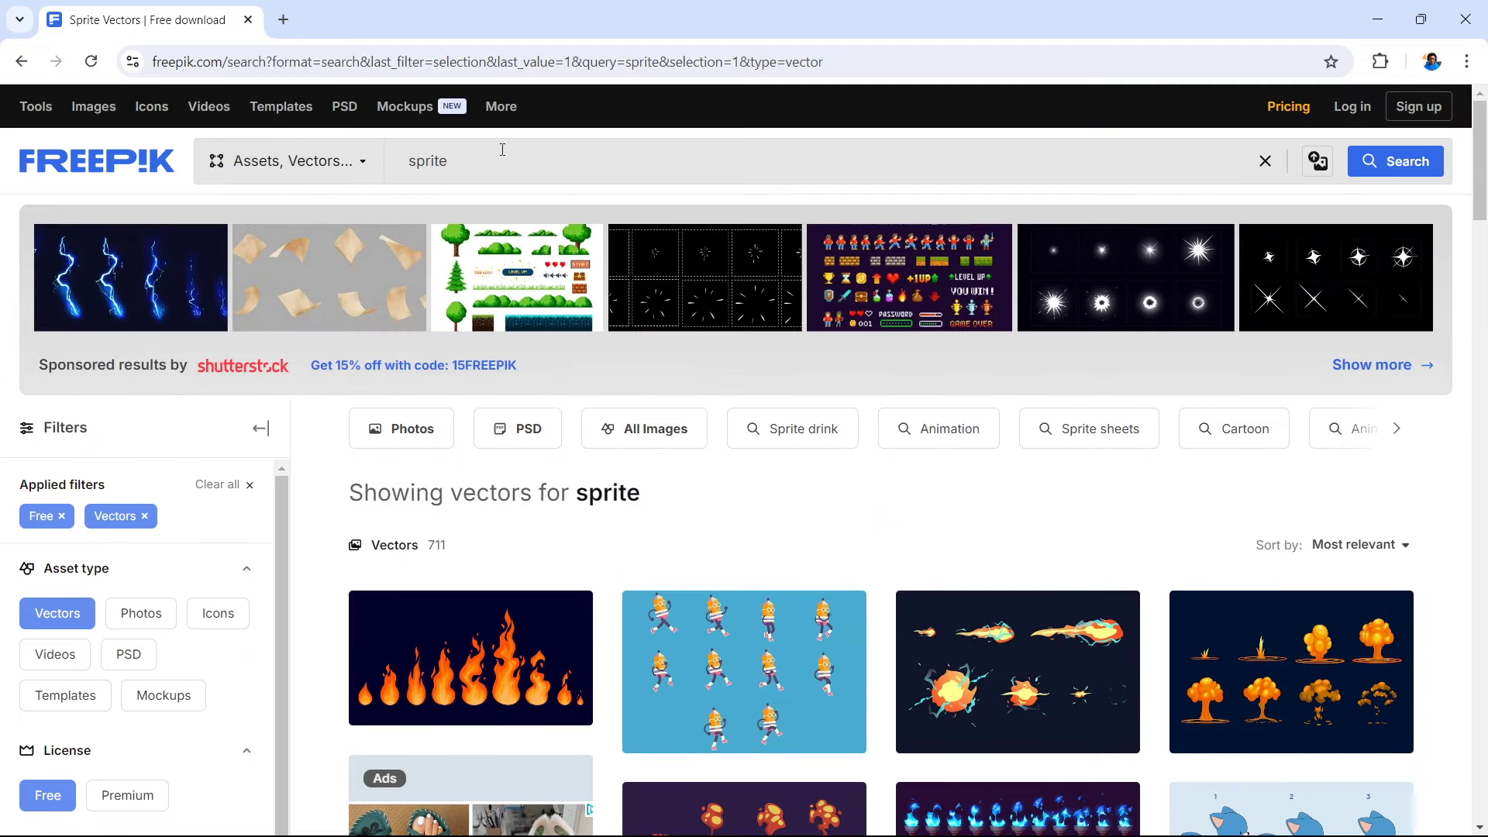
pyautogui.write('hh')
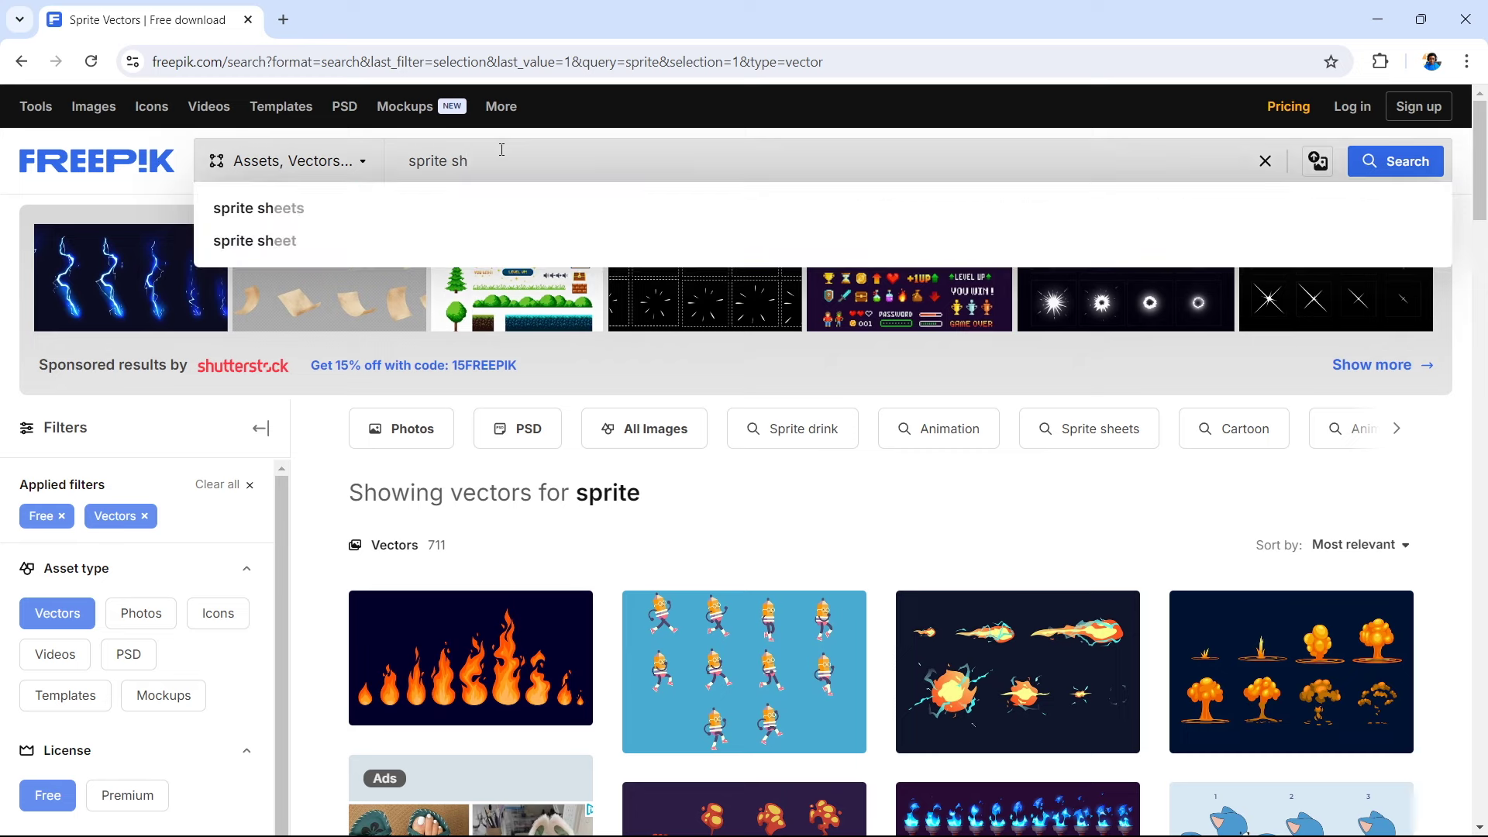
pyautogui.write('eet')
pyautogui.press('Return')
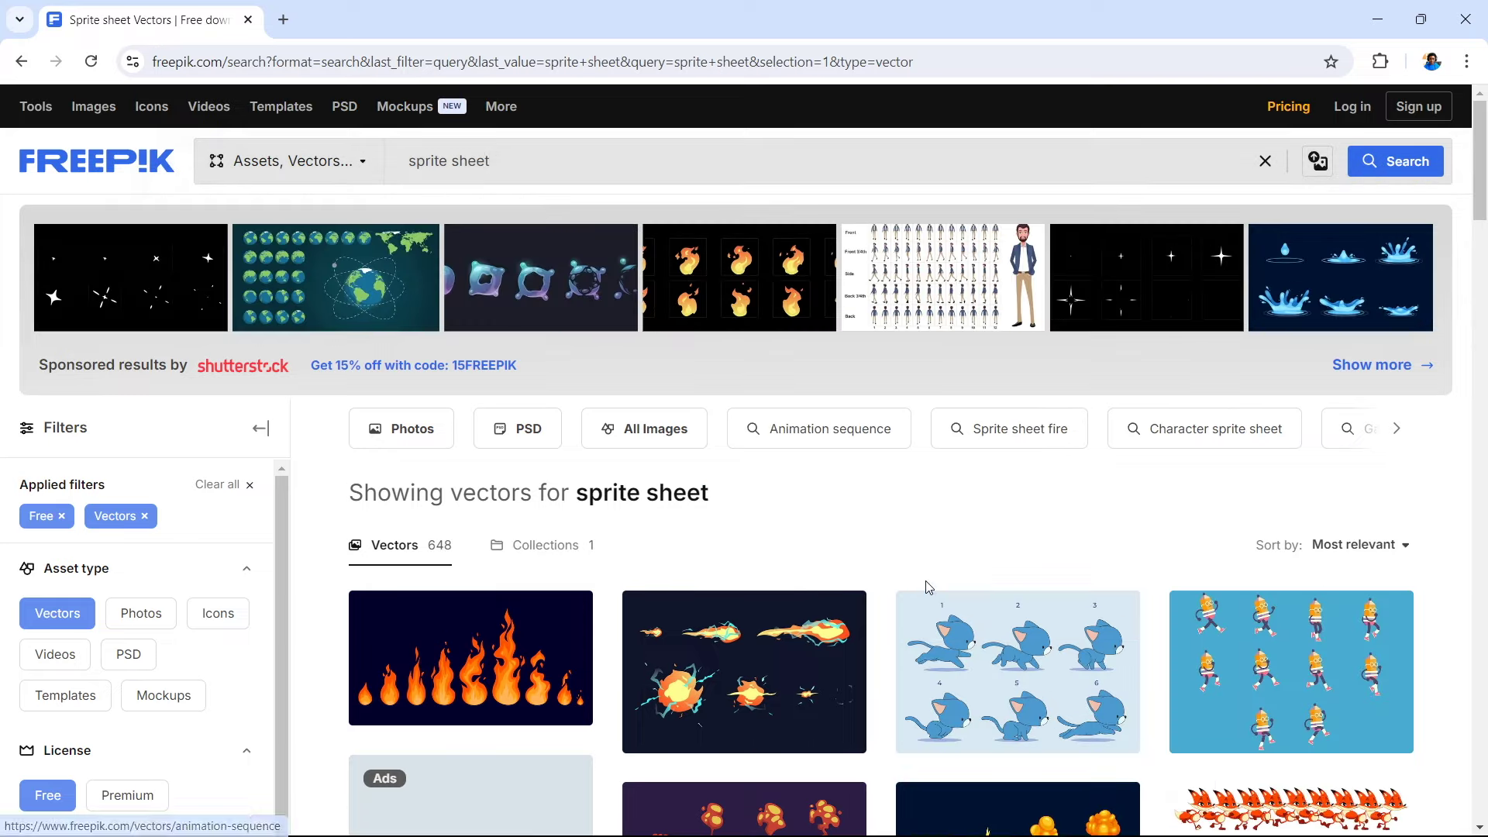
# - Go to the second page of free sprite sheet vectors and open the skateboarder animation frames
pyautogui.scroll(-9, 928, 587)
pyautogui.scroll(-9, 928, 586)
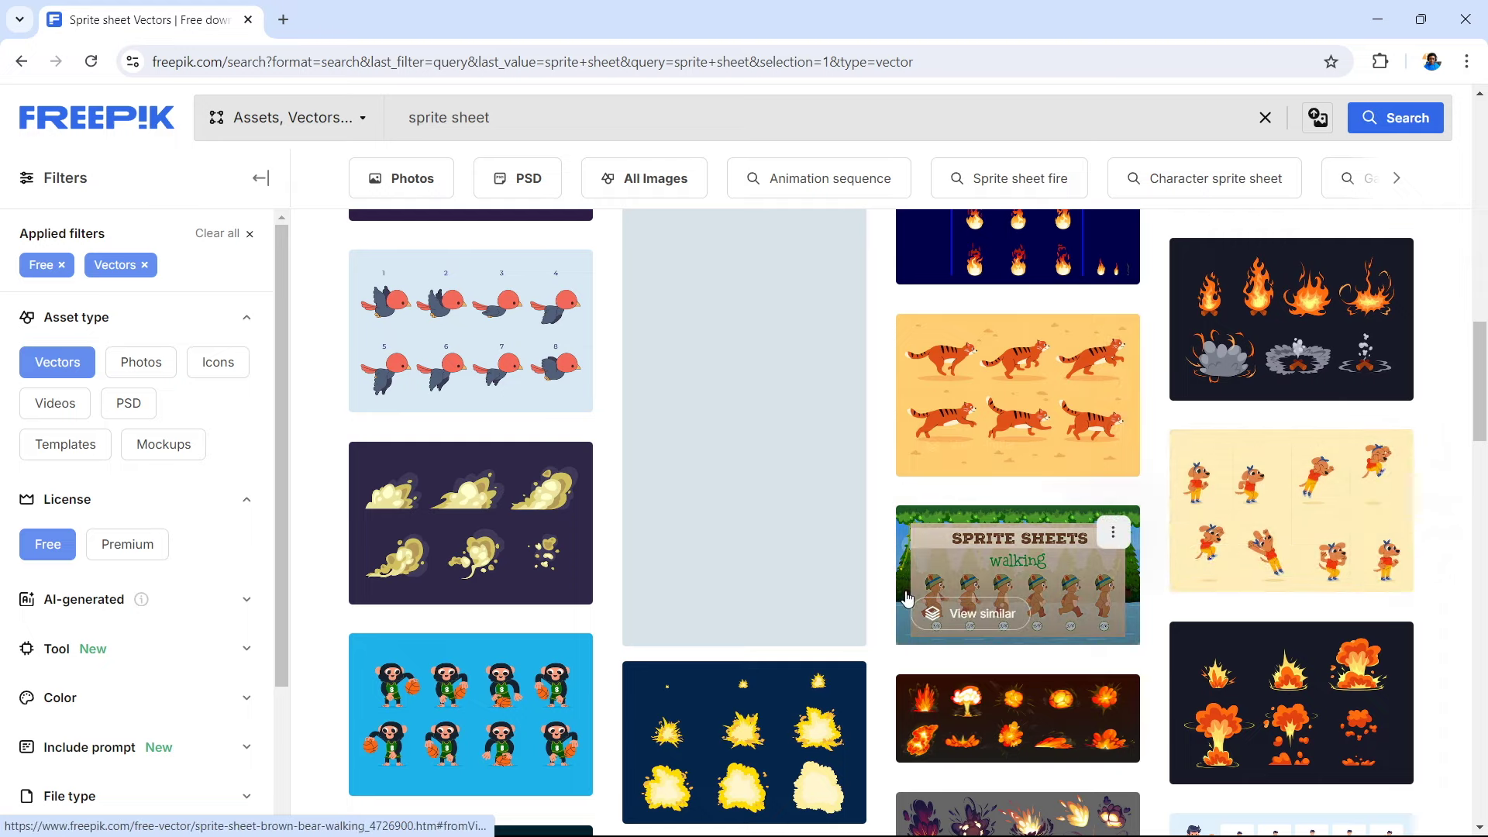
pyautogui.scroll(-2, 969, 589)
pyautogui.scroll(-15, 908, 597)
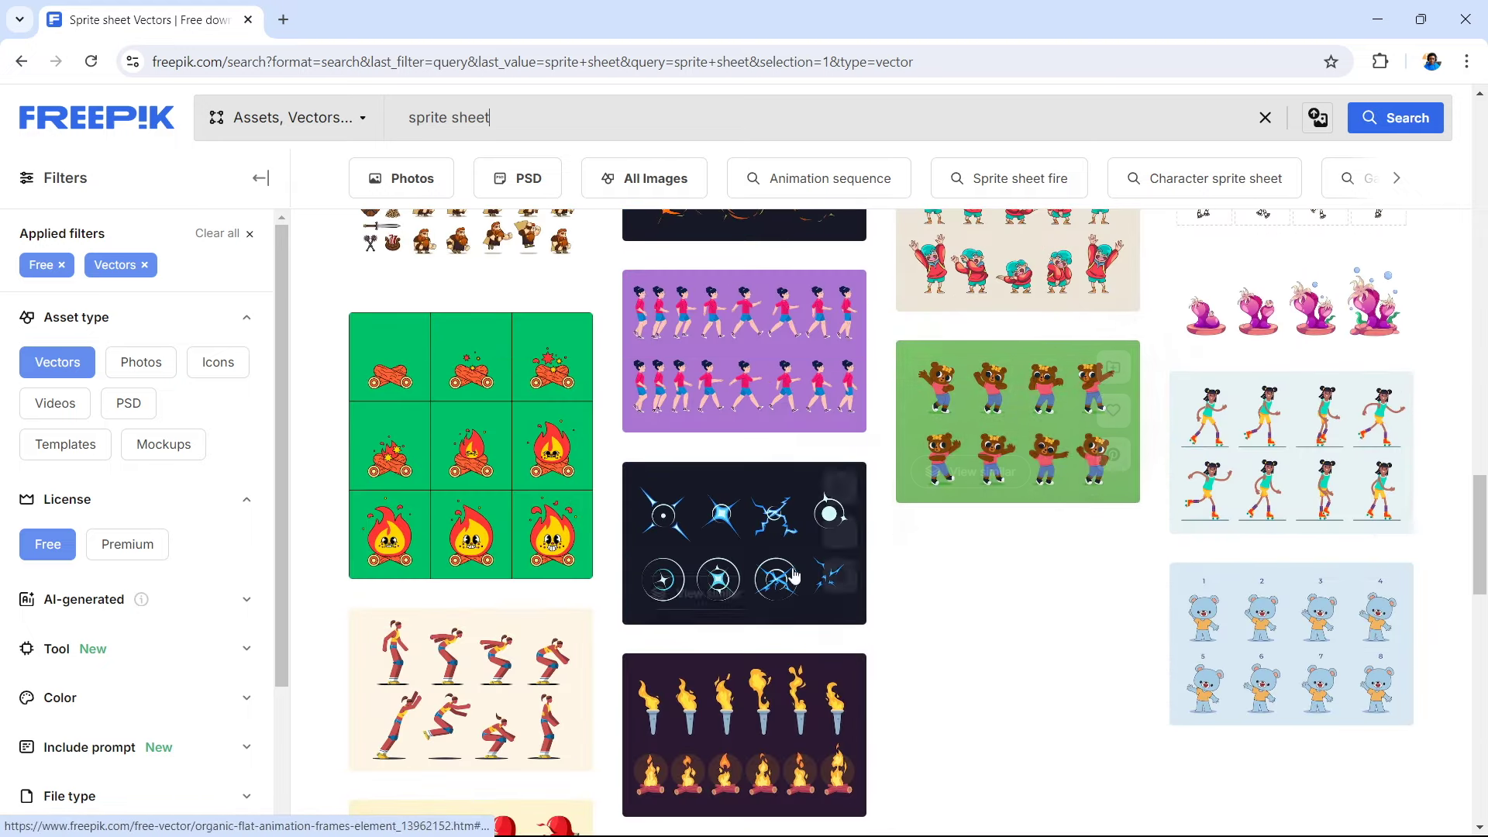
pyautogui.scroll(-3, 740, 620)
pyautogui.scroll(-8, 740, 620)
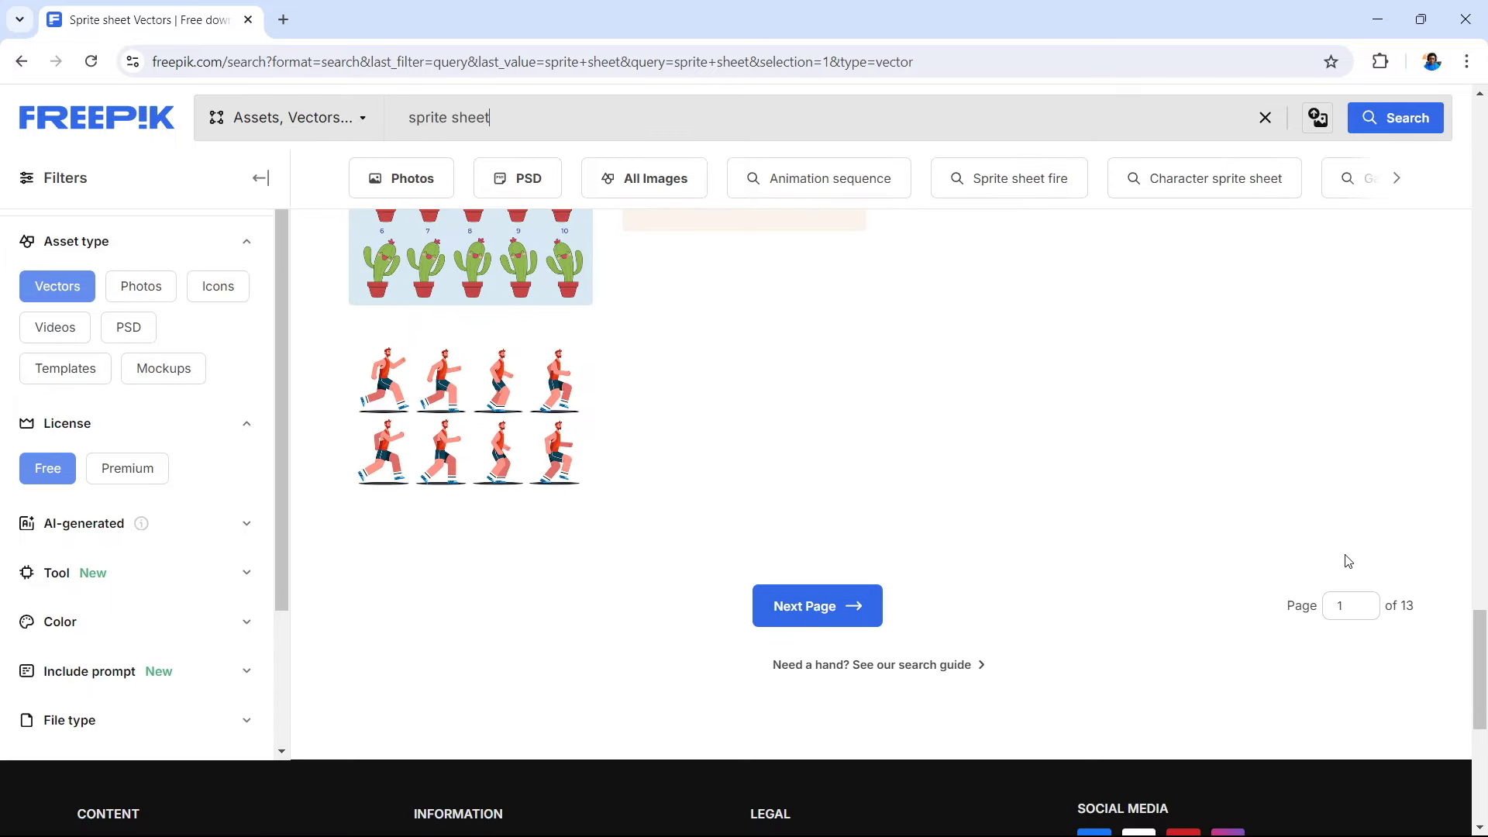
pyautogui.click(803, 612)
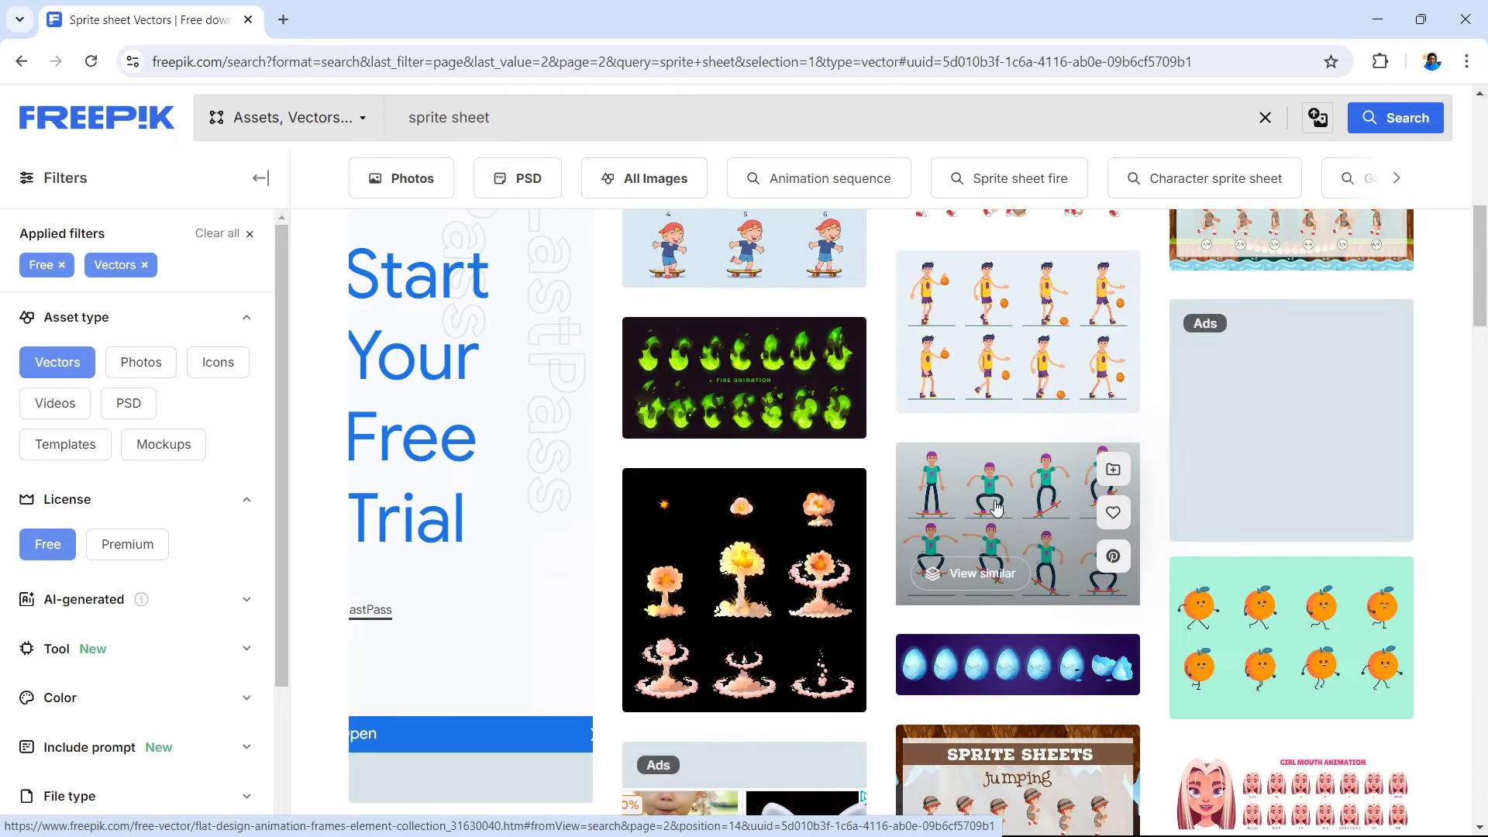
pyautogui.click(996, 507)
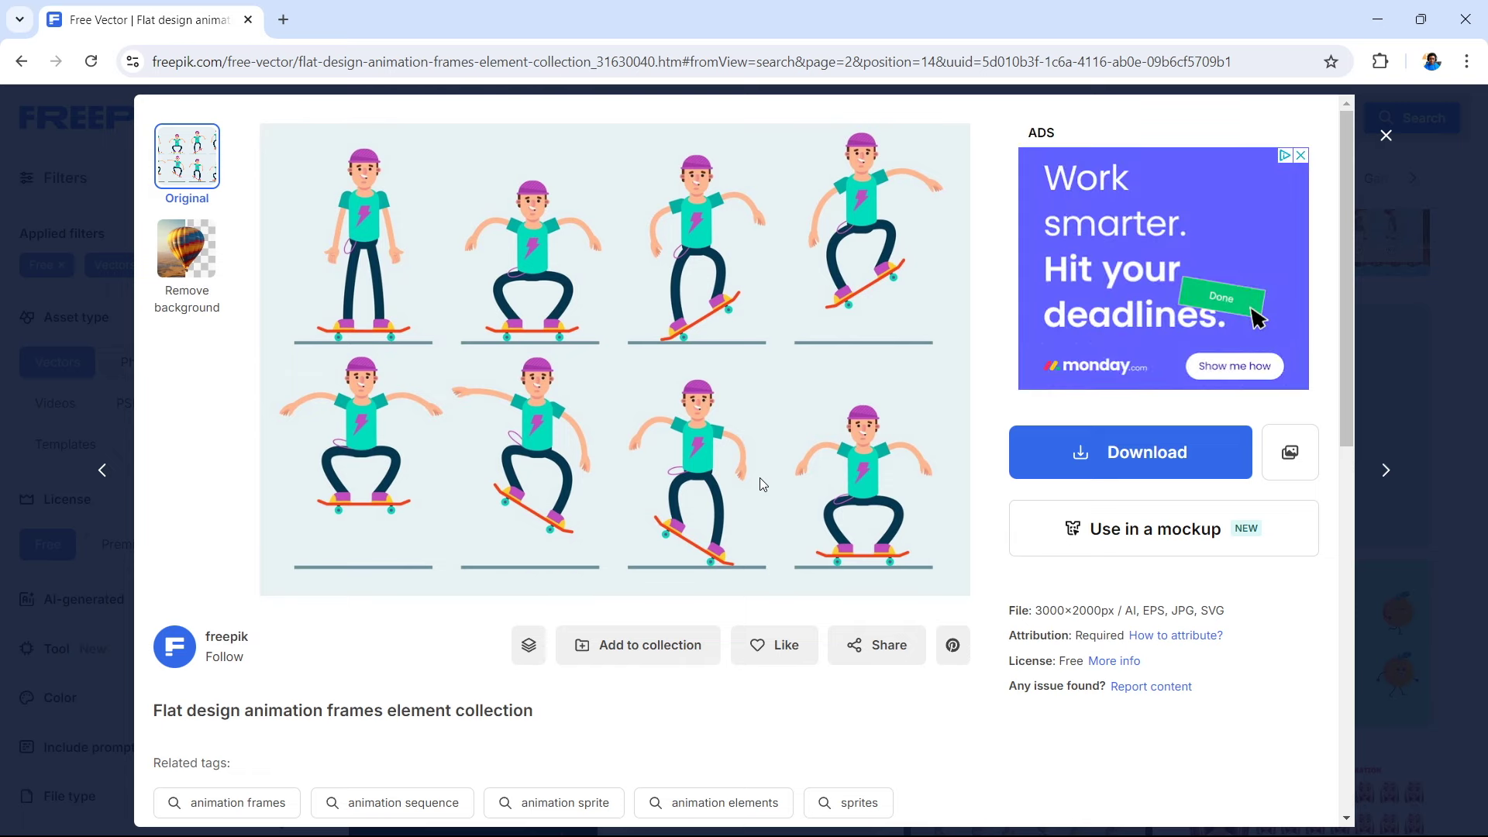
# - Open the author portfolio from the skateboarder vector's details and look through its popular assets
pyautogui.scroll(-1, 758, 479)
pyautogui.click(227, 564)
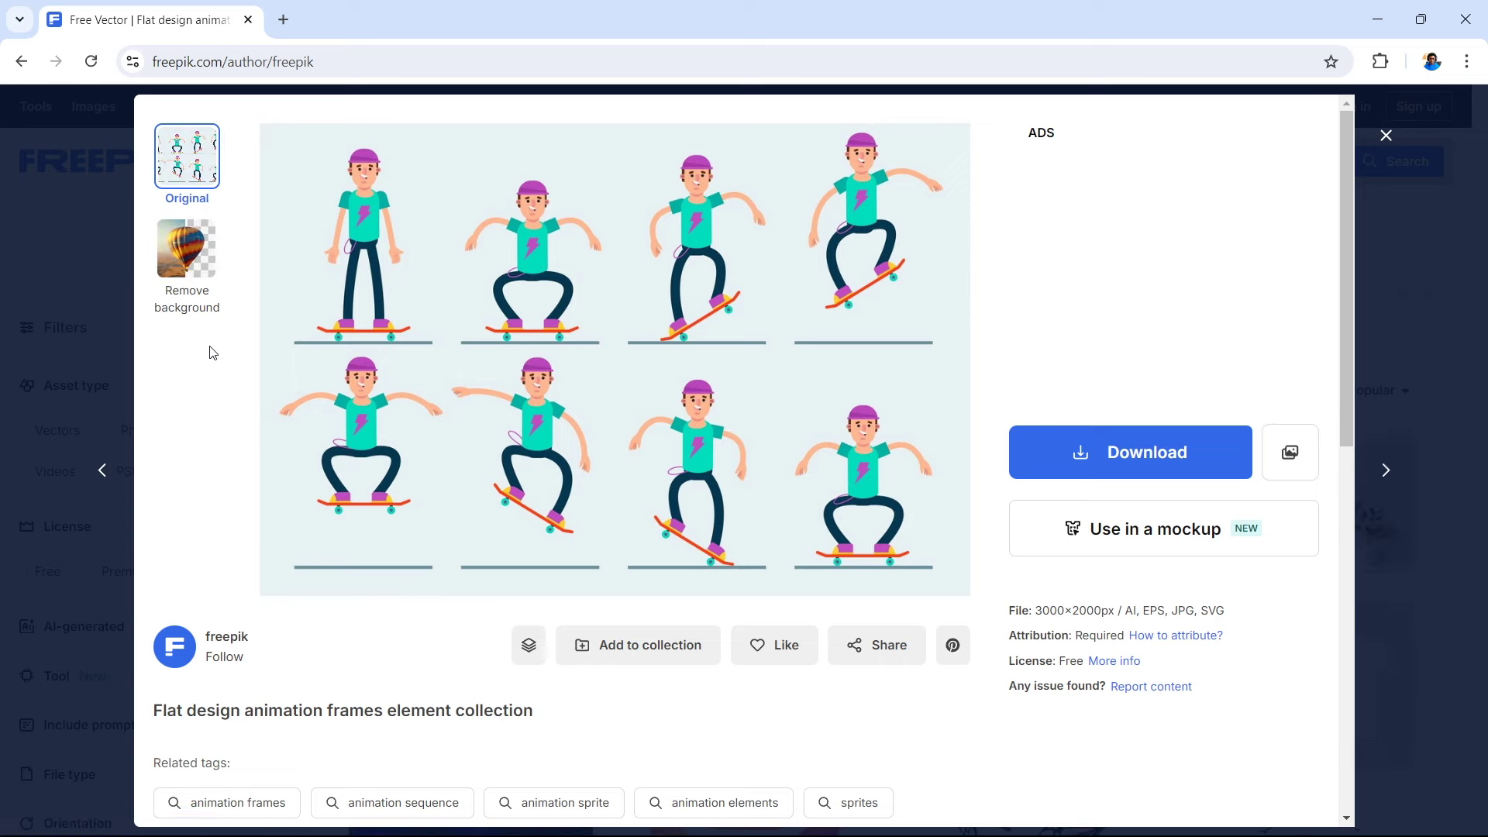
pyautogui.click(233, 637)
pyautogui.scroll(-4, 721, 637)
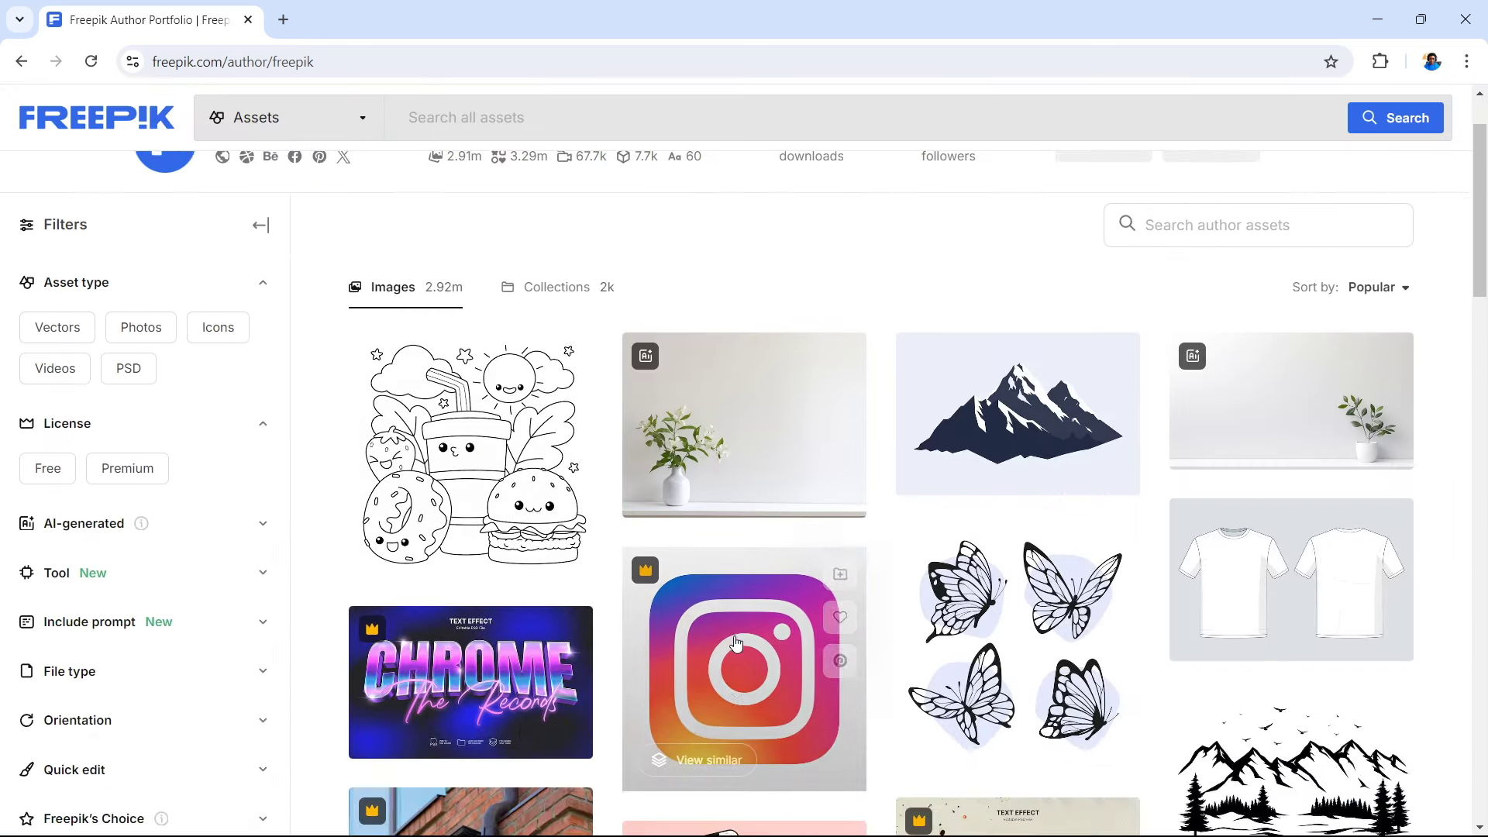
pyautogui.scroll(-1, 736, 643)
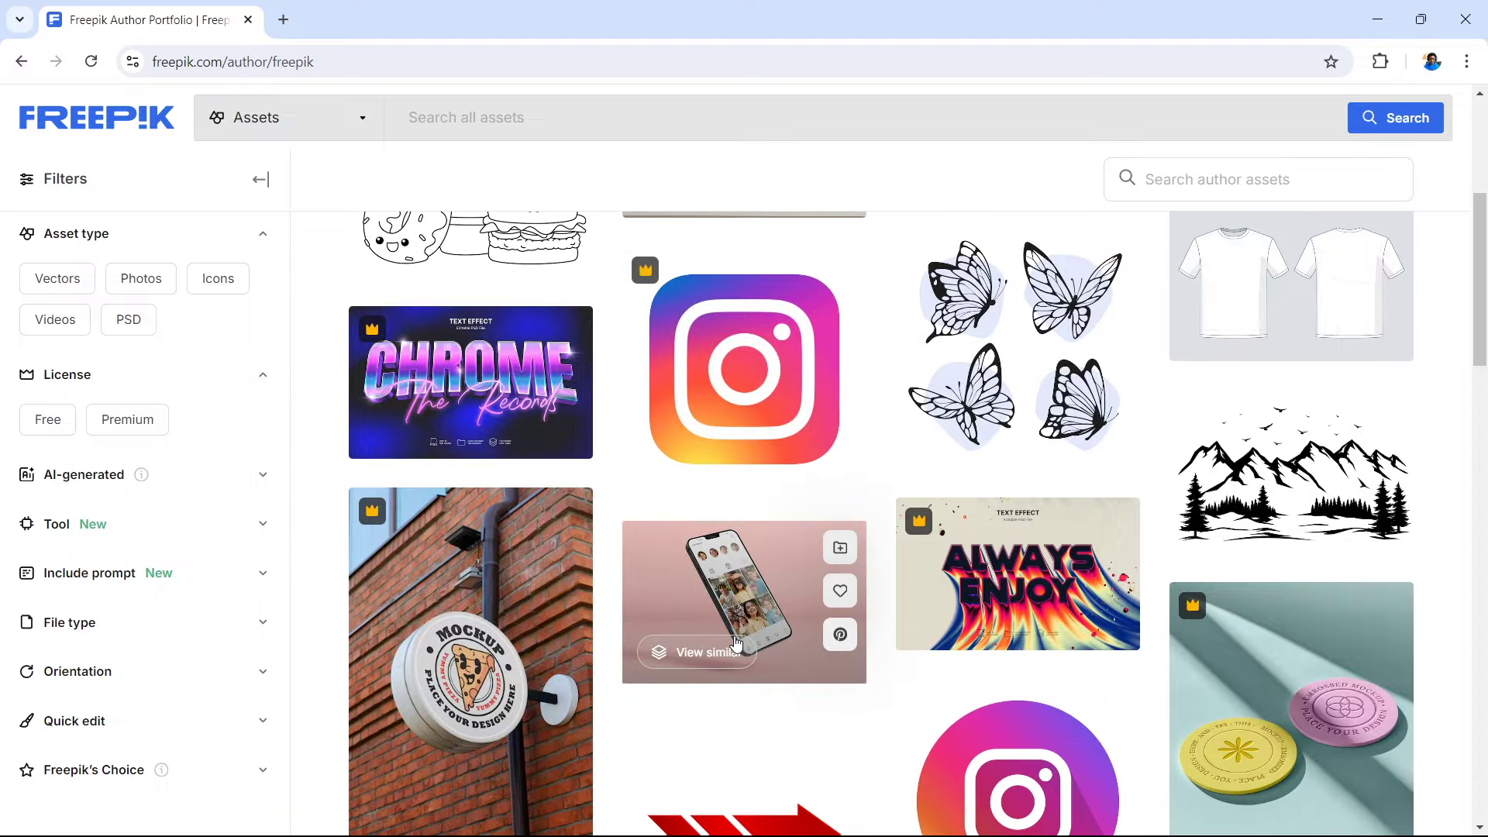
pyautogui.scroll(-7, 736, 643)
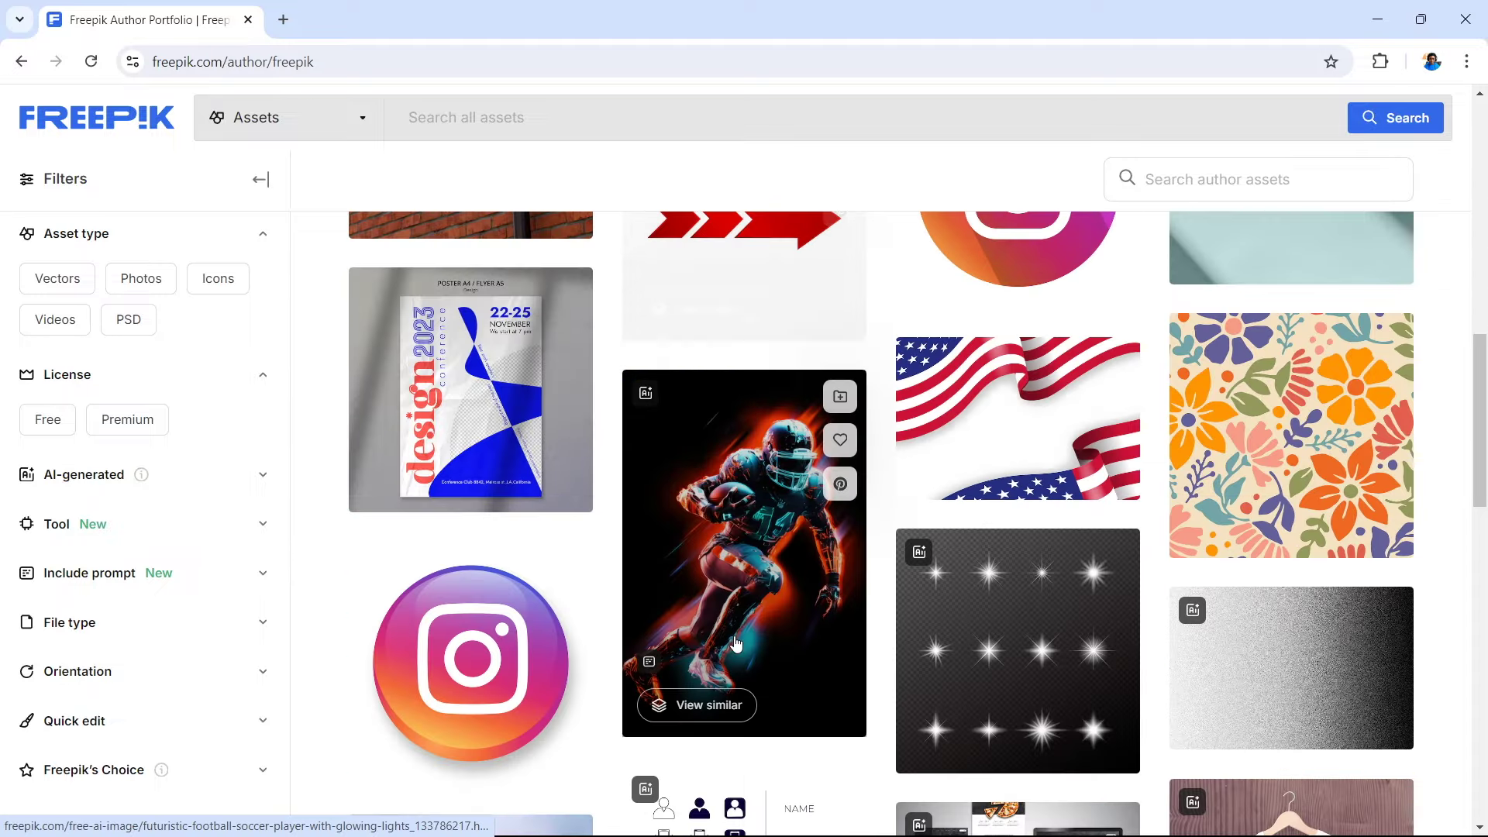
# - Return to the skateboarder vector, get its free download with attribution, and go back to the sprite sheet results
pyautogui.scroll(3, 737, 644)
pyautogui.scroll(8, 736, 643)
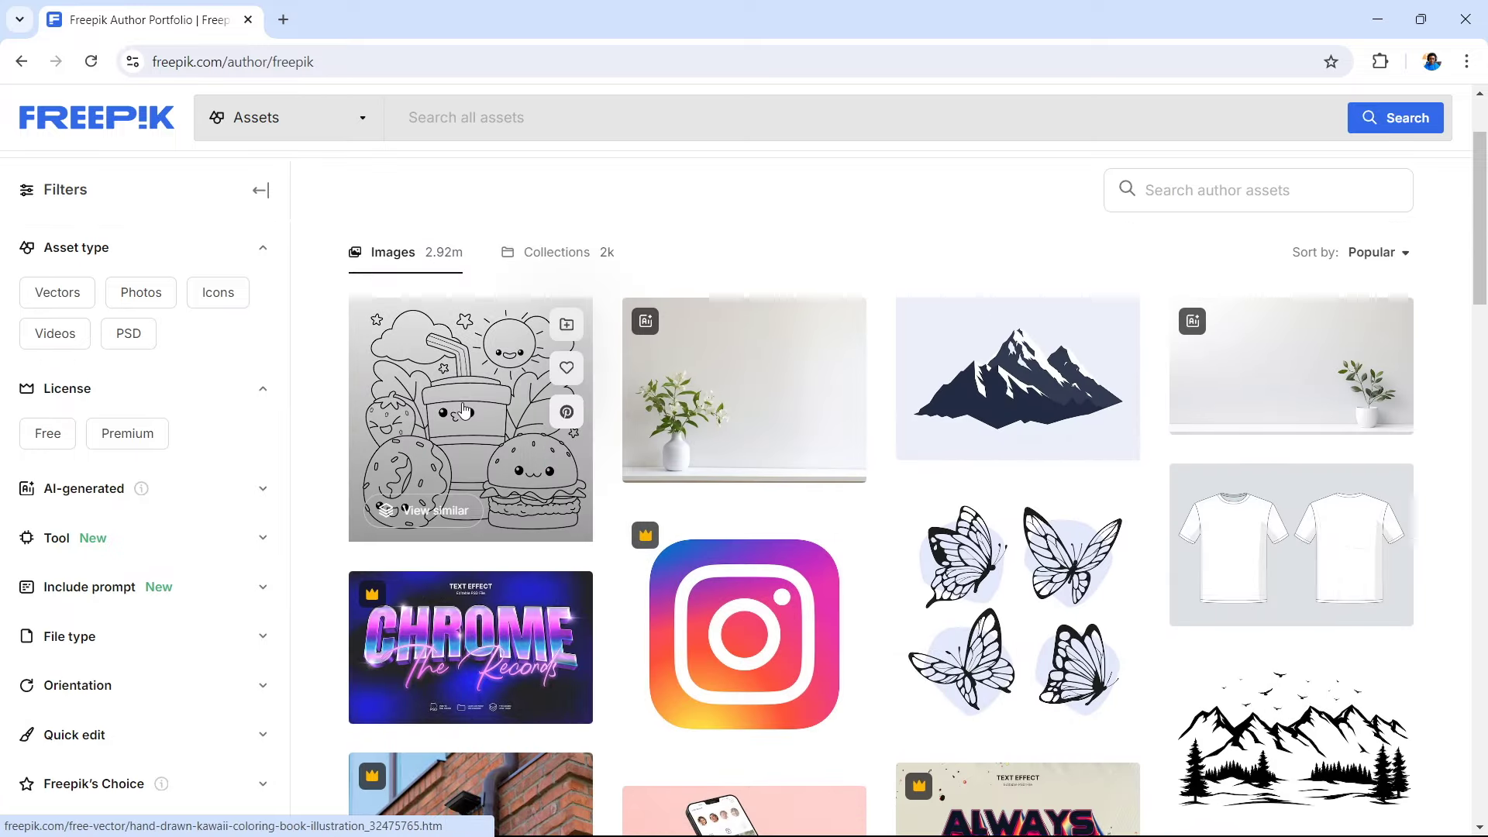
pyautogui.click(21, 61)
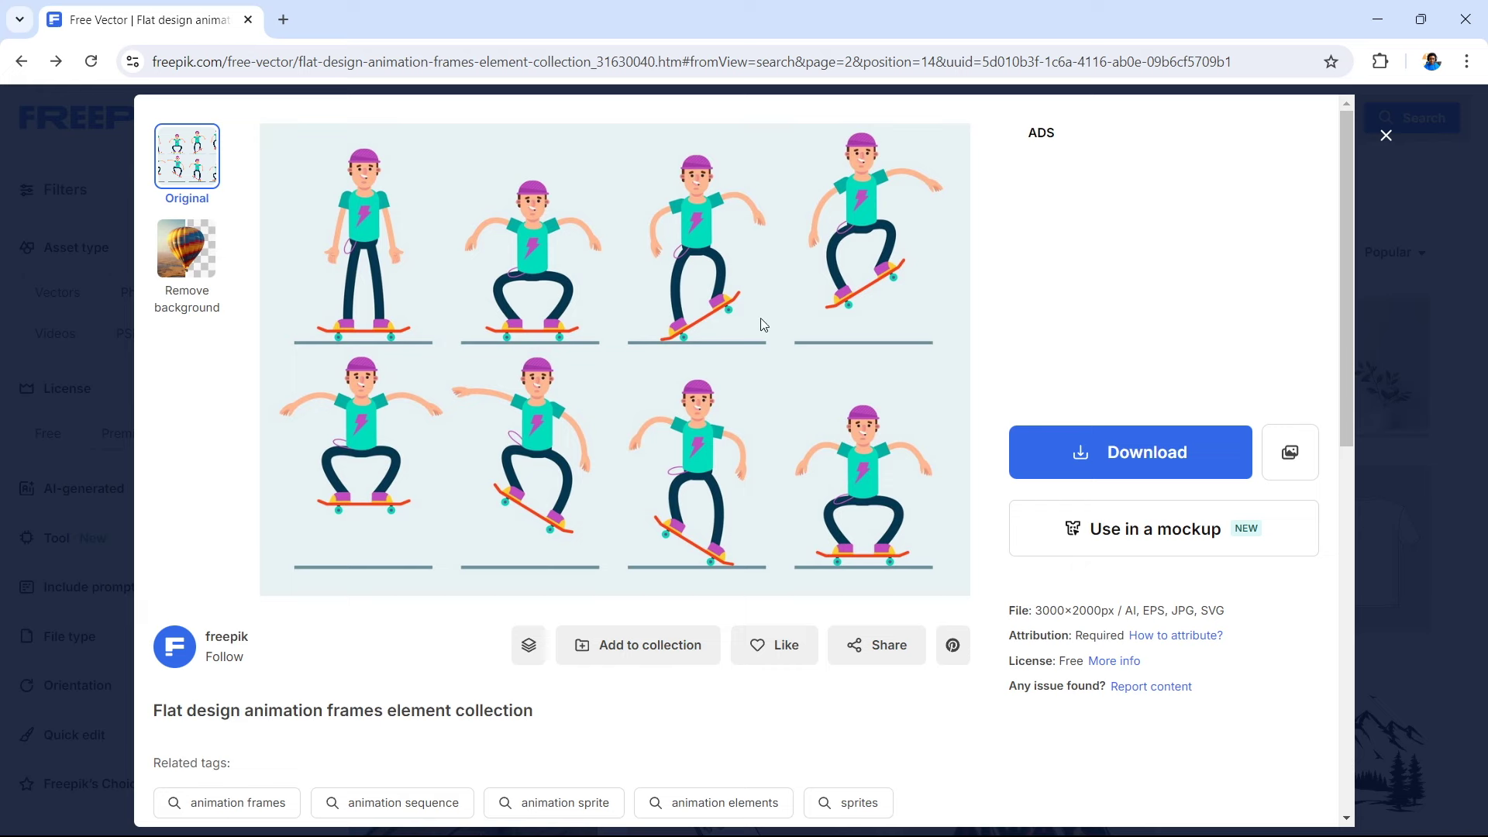
pyautogui.click(1138, 461)
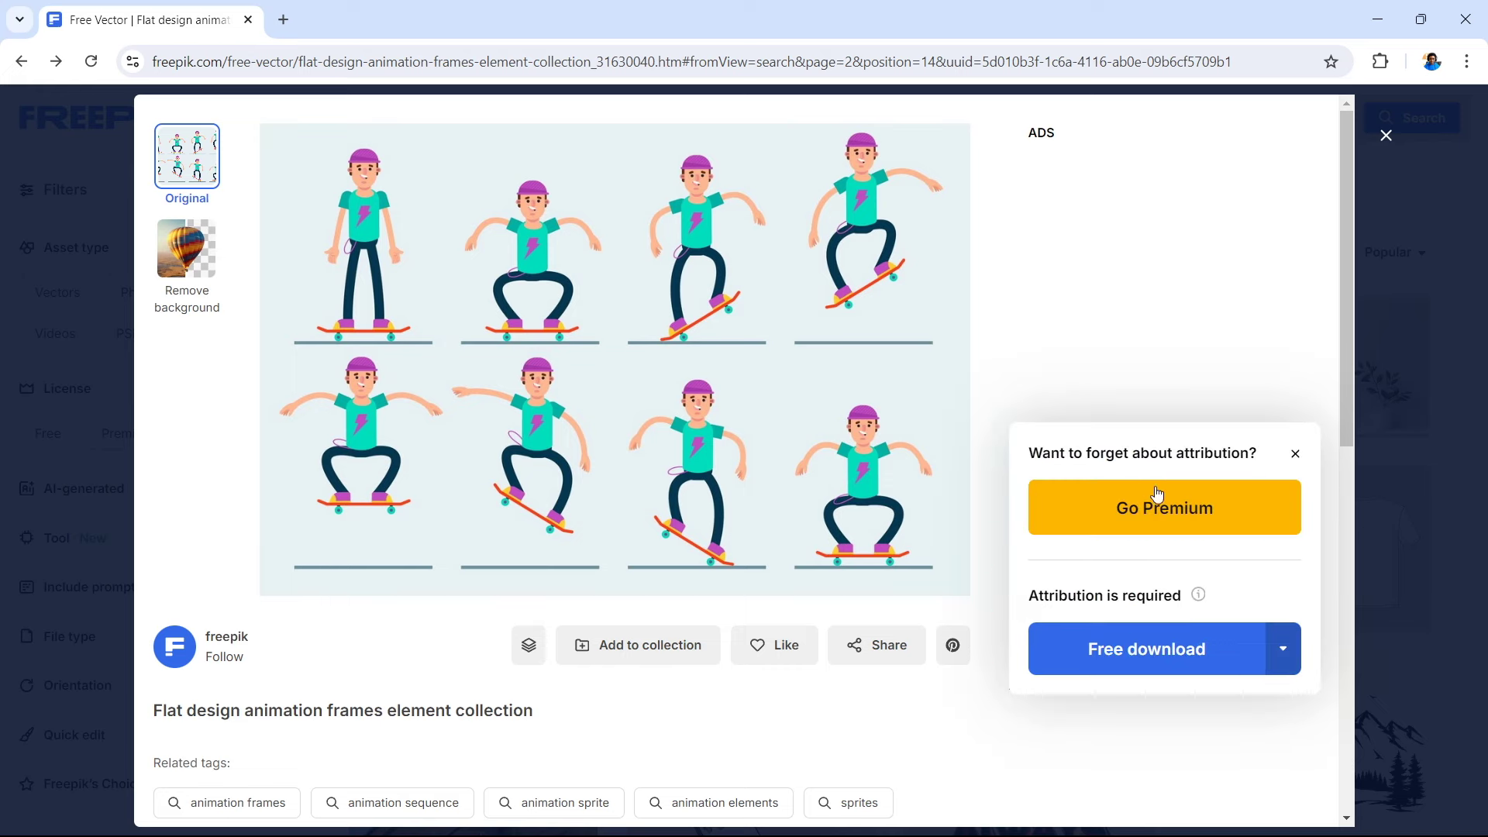
pyautogui.click(1256, 657)
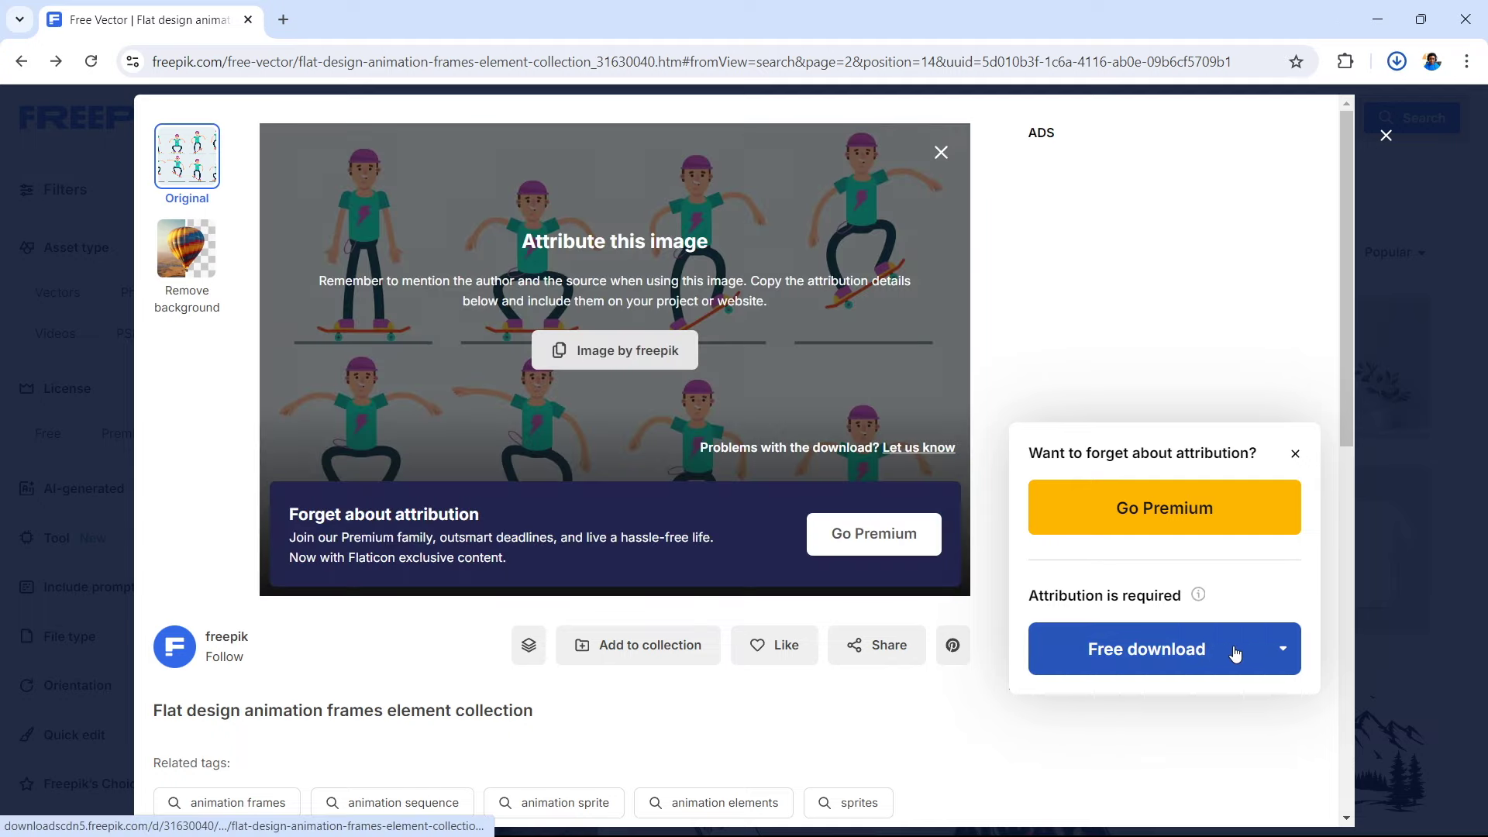
pyautogui.press('Escape')
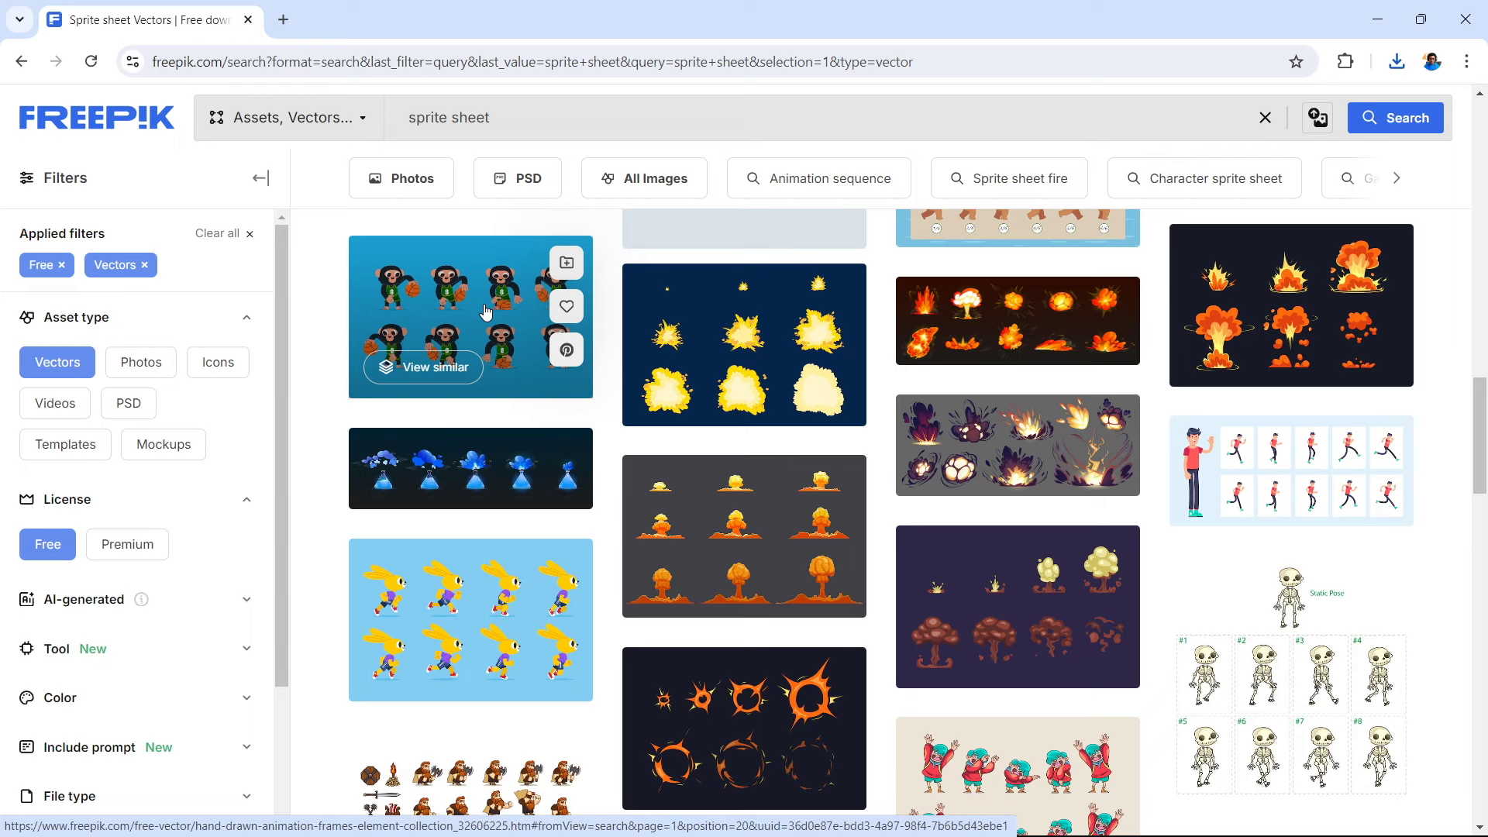
# - Find free vectors similar to the basketball-playing monkey sprite sheet and look through the first page of matches
pyautogui.click(437, 368)
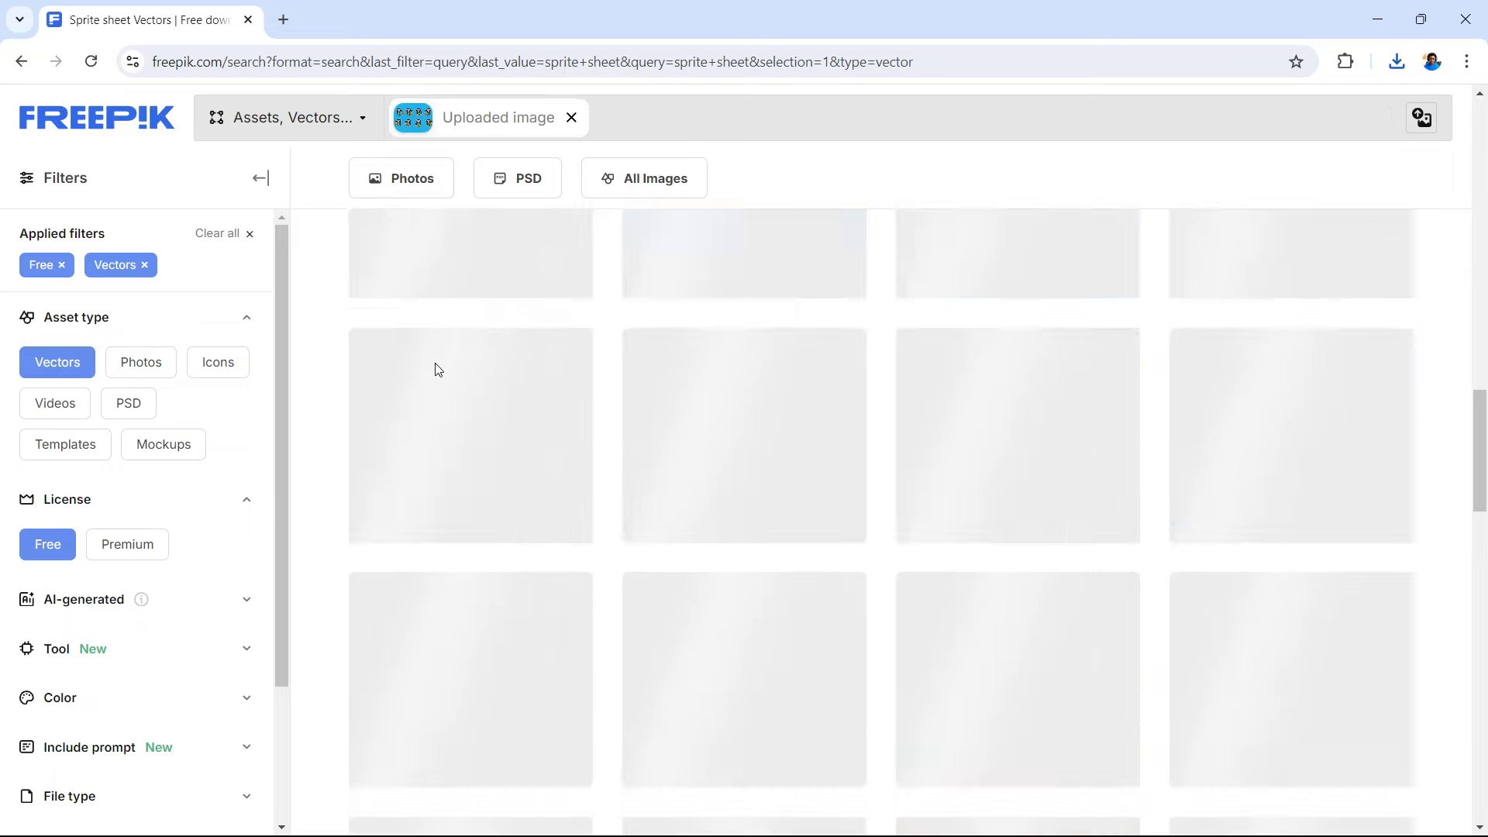
pyautogui.scroll(-3, 657, 607)
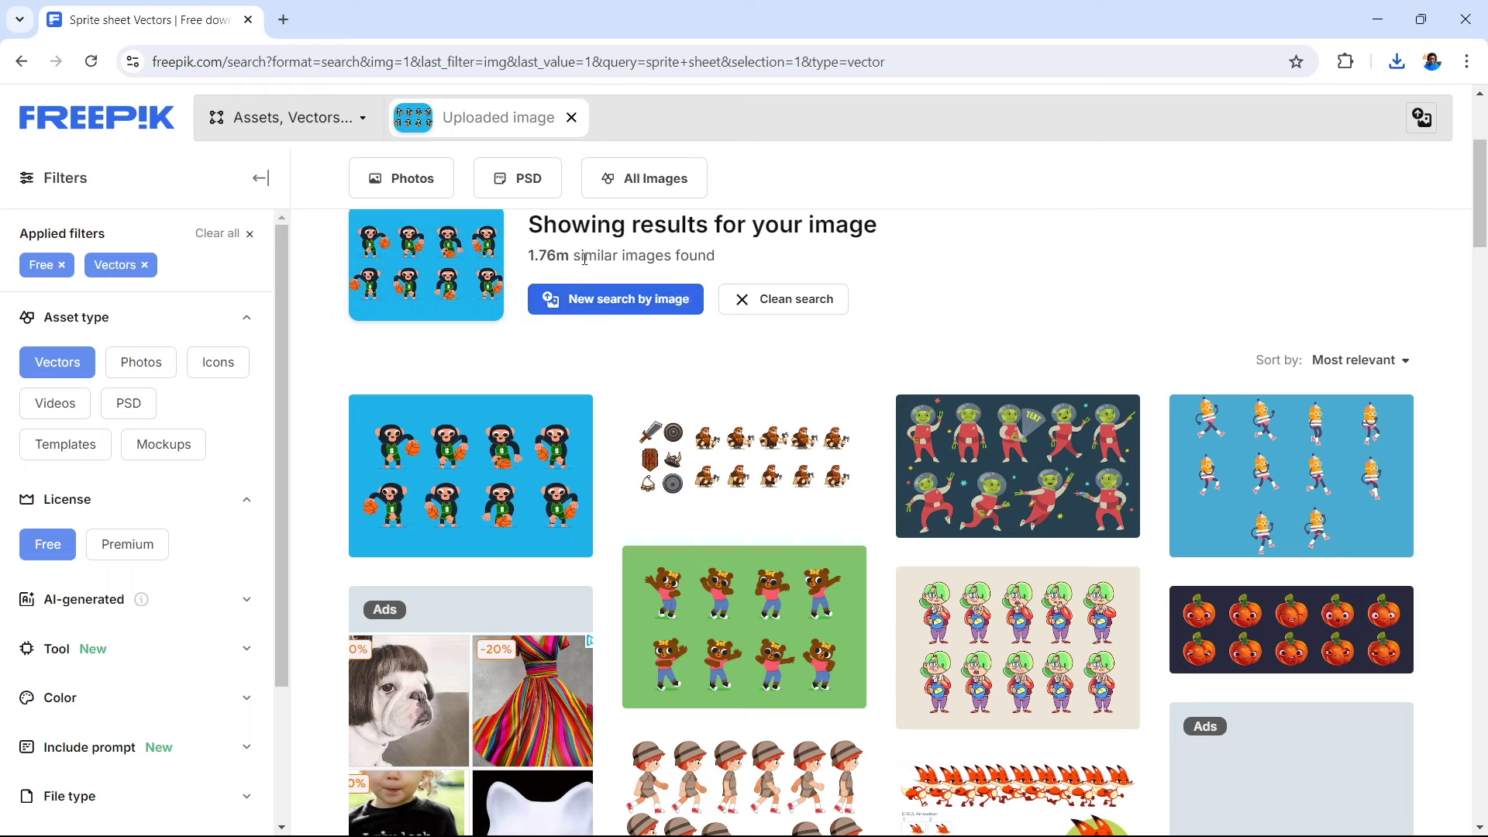
pyautogui.scroll(-10, 795, 704)
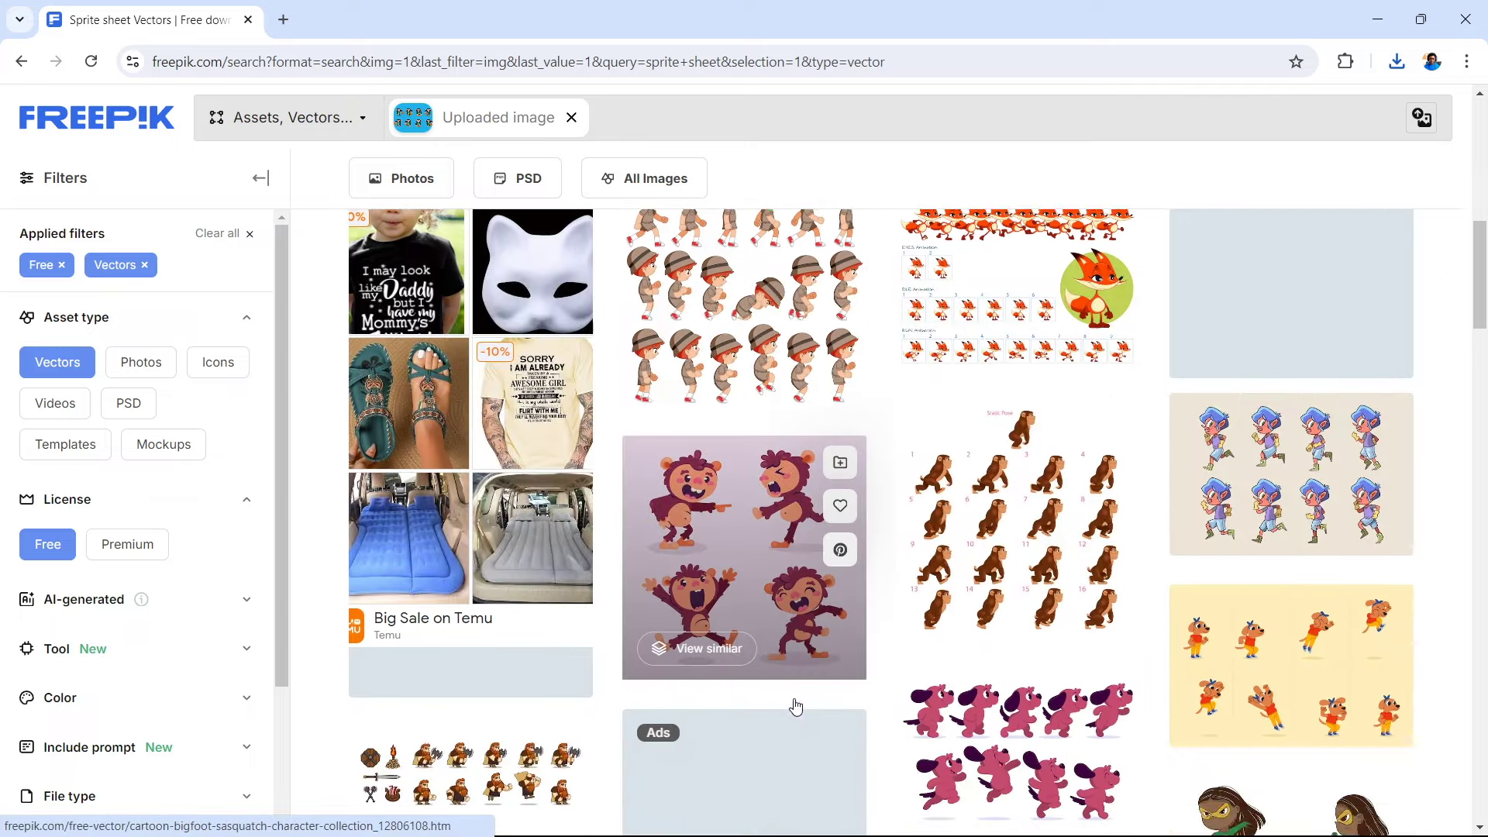
pyautogui.scroll(-2, 794, 703)
pyautogui.scroll(-5, 940, 713)
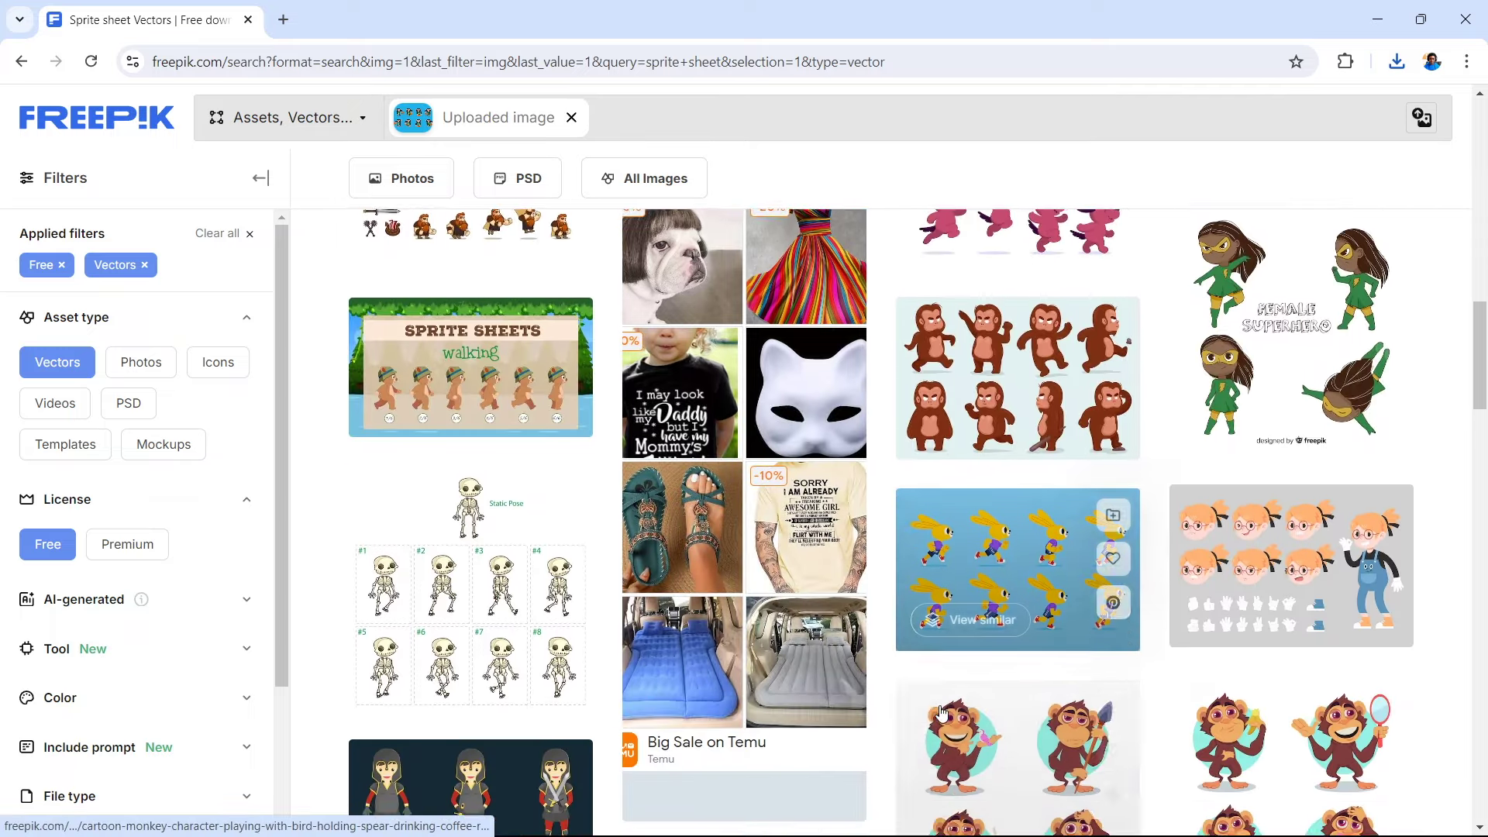
pyautogui.scroll(-2, 940, 709)
pyautogui.scroll(-8, 947, 694)
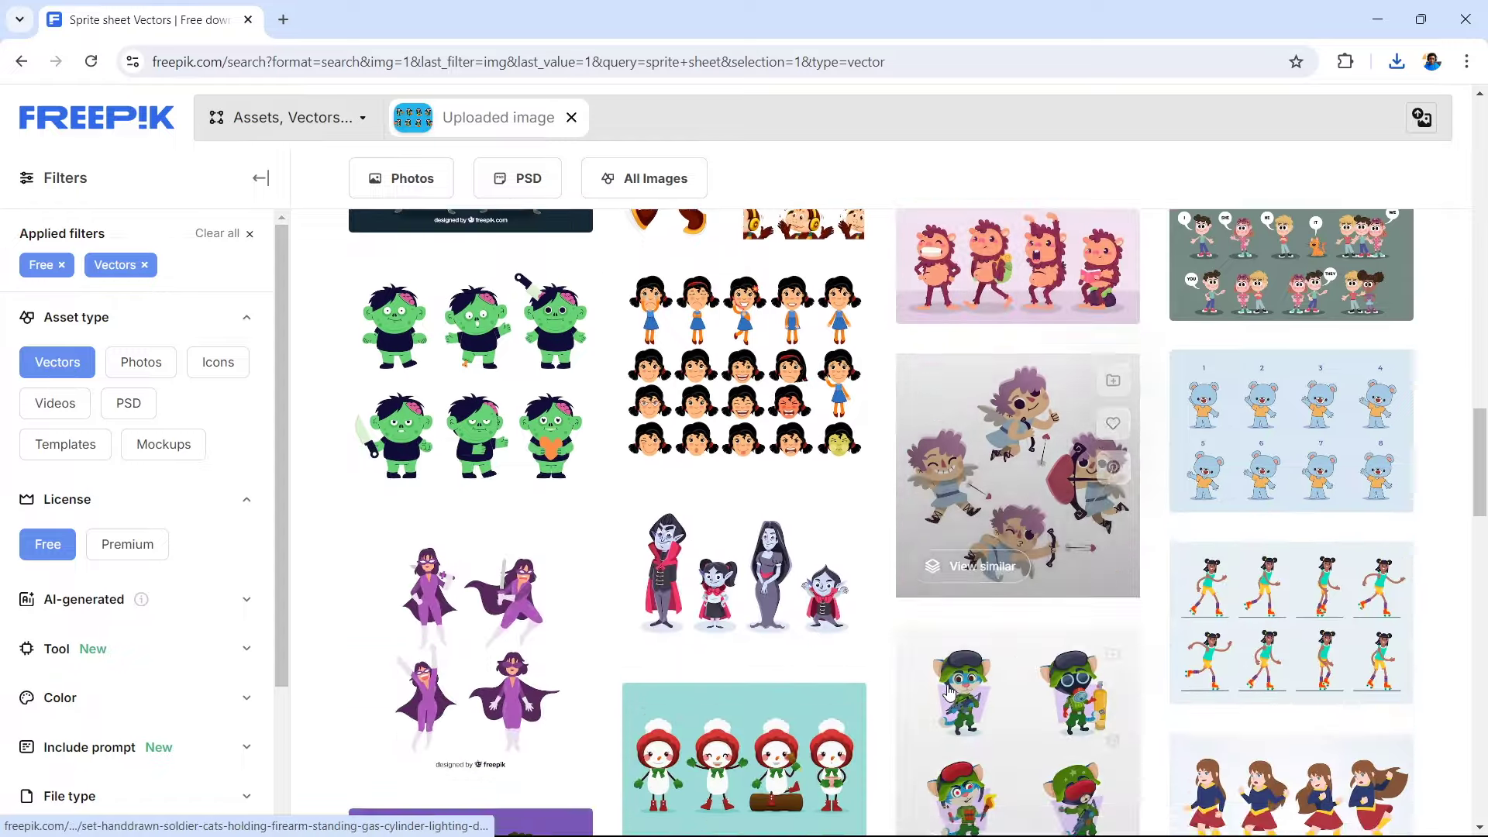
pyautogui.scroll(-12, 950, 692)
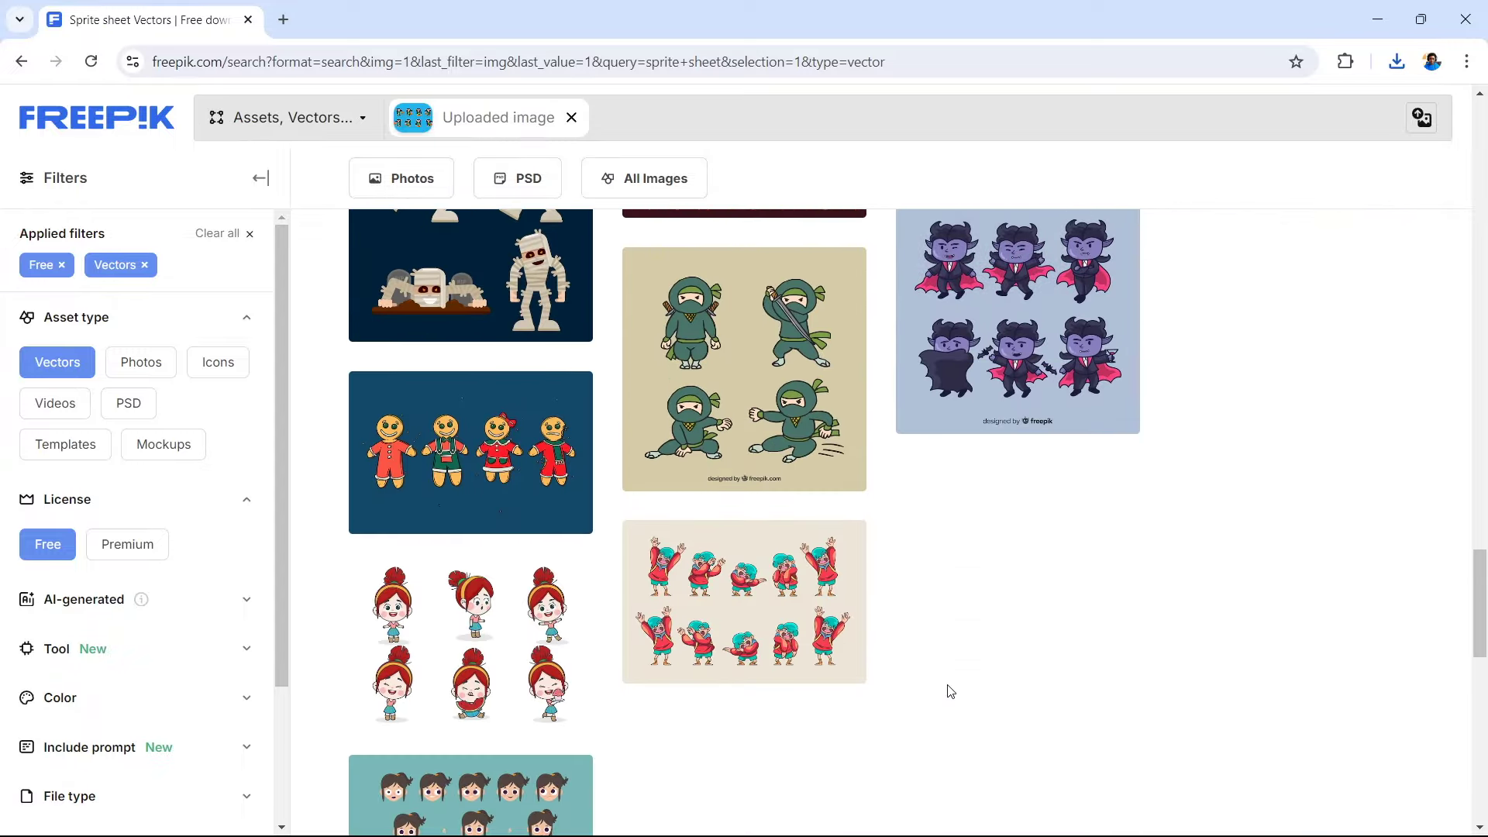
pyautogui.scroll(-4, 950, 691)
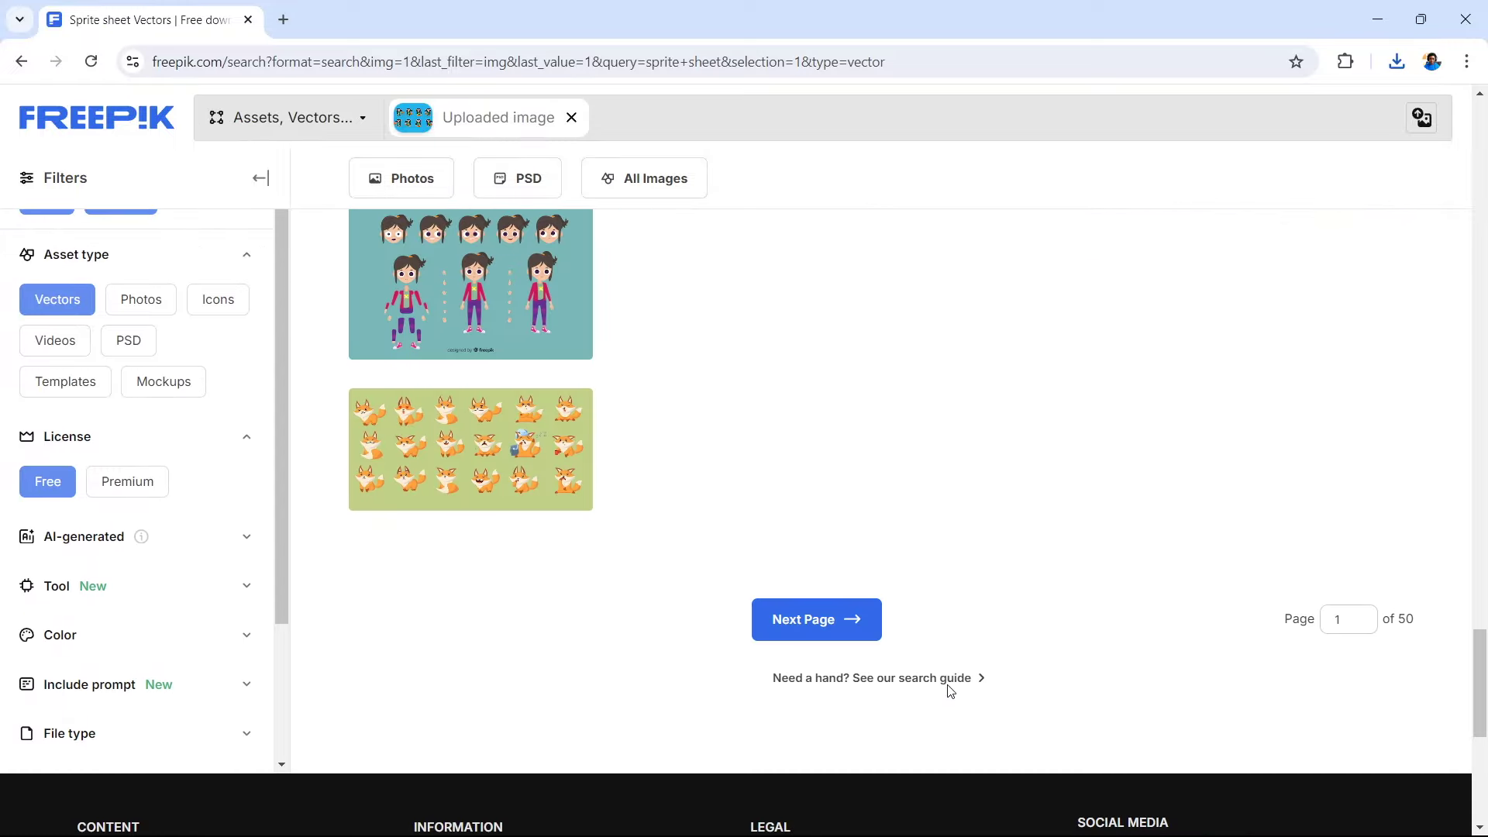
# - From the similar vectors, open the dancing bear animation frames, get the free download and show the available file types
pyautogui.scroll(6, 950, 691)
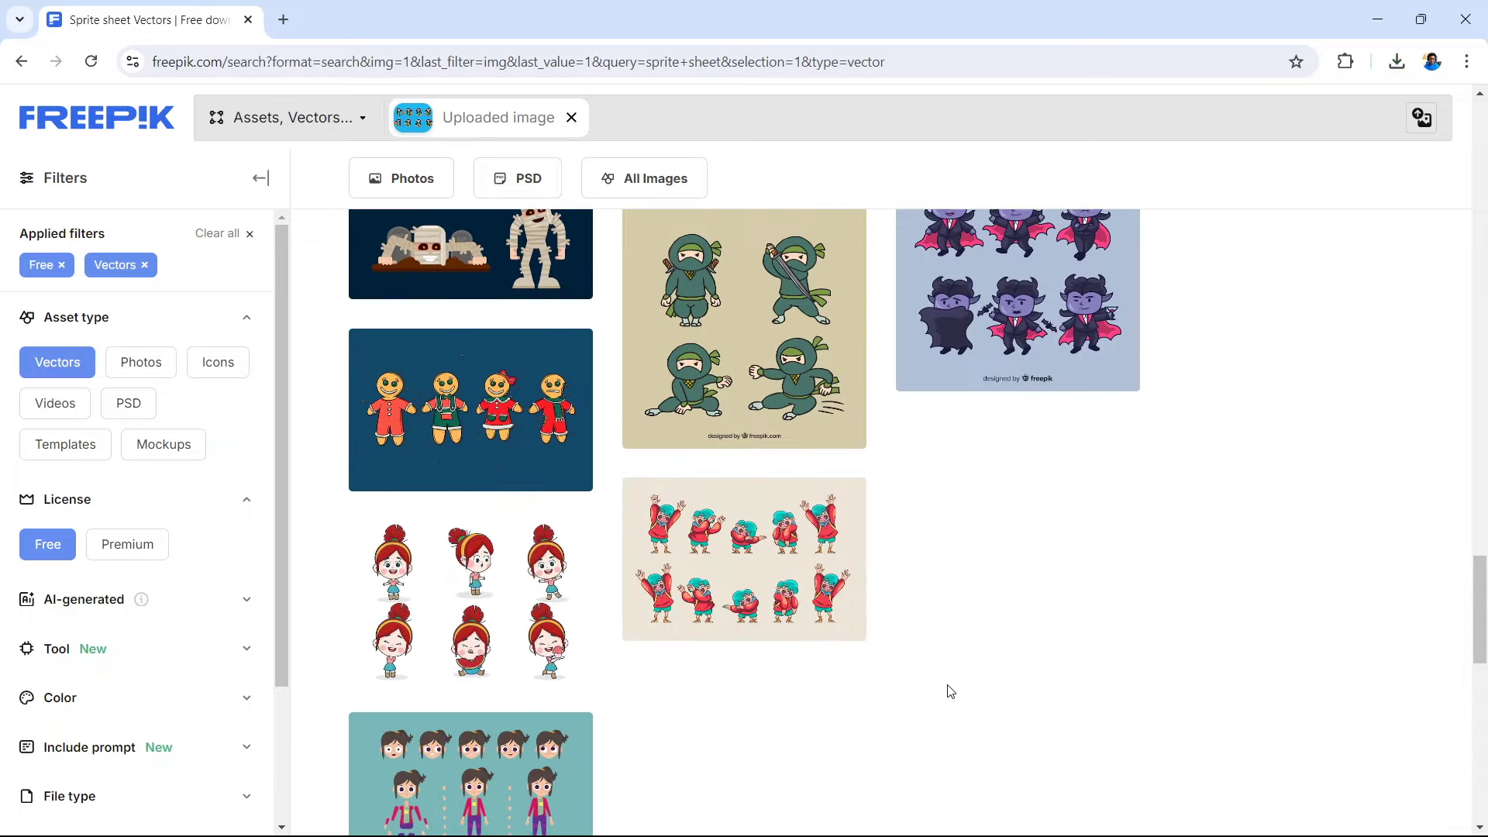
pyautogui.scroll(13, 950, 691)
pyautogui.scroll(6, 950, 690)
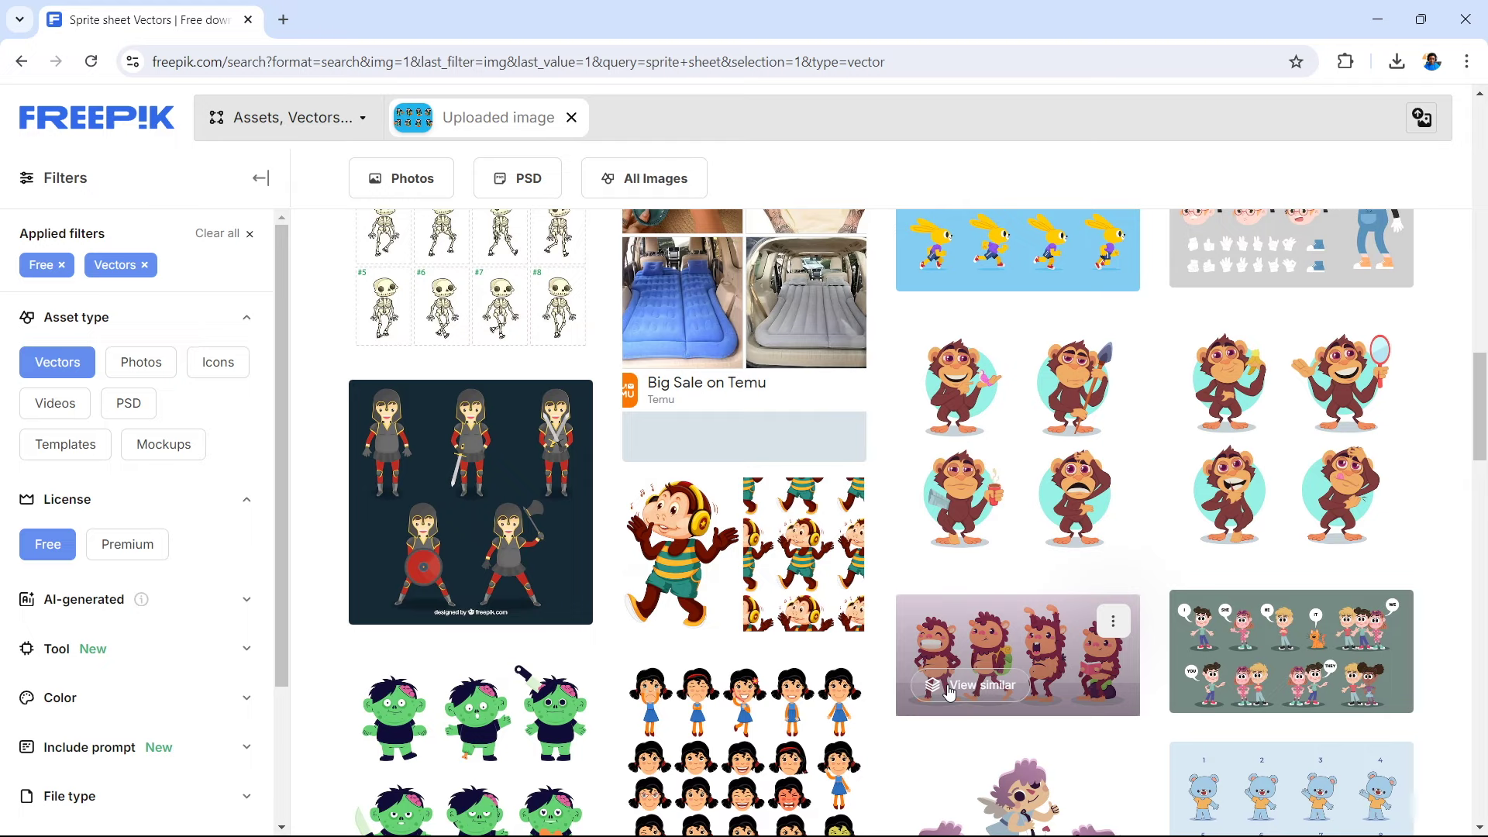
pyautogui.scroll(-1, 951, 690)
pyautogui.scroll(2, 950, 691)
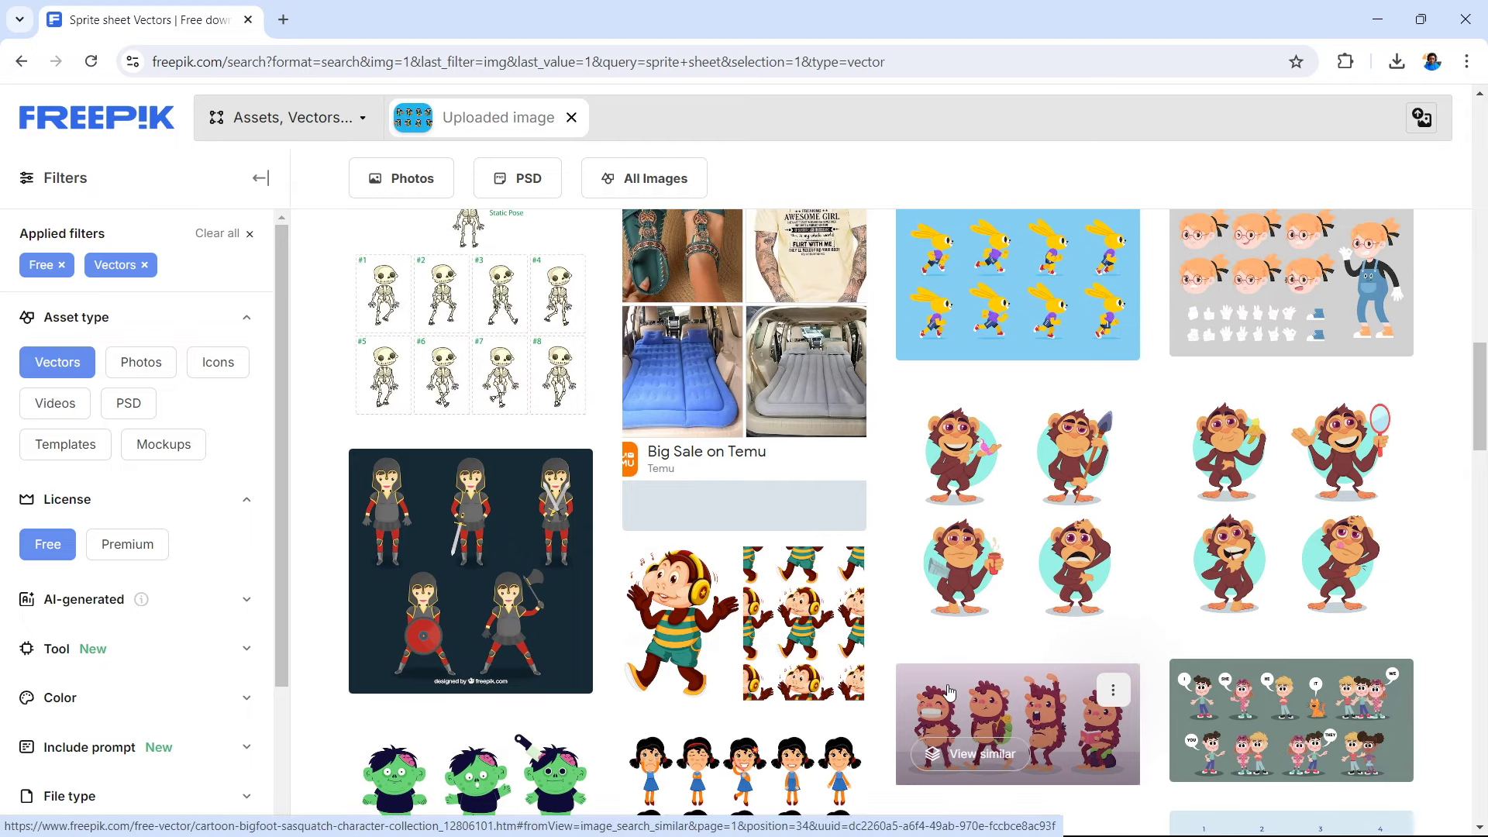
pyautogui.click(950, 691)
pyautogui.moveTo(1242, 677)
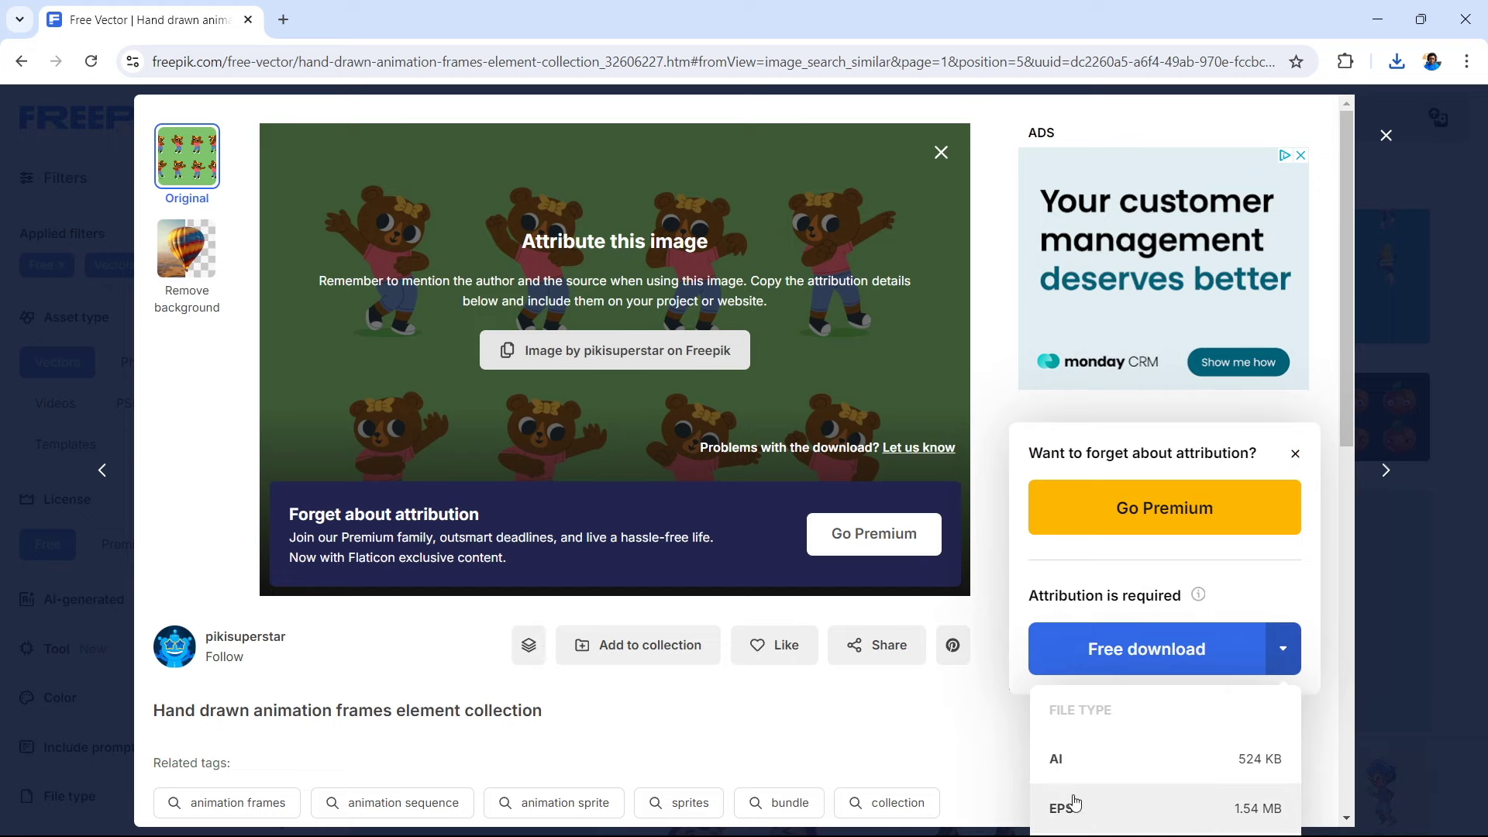
pyautogui.moveTo(1150, 806)
# - Return to the vector of children in different positions and get its free download with attribution
pyautogui.hotkey('alt', 'Left')
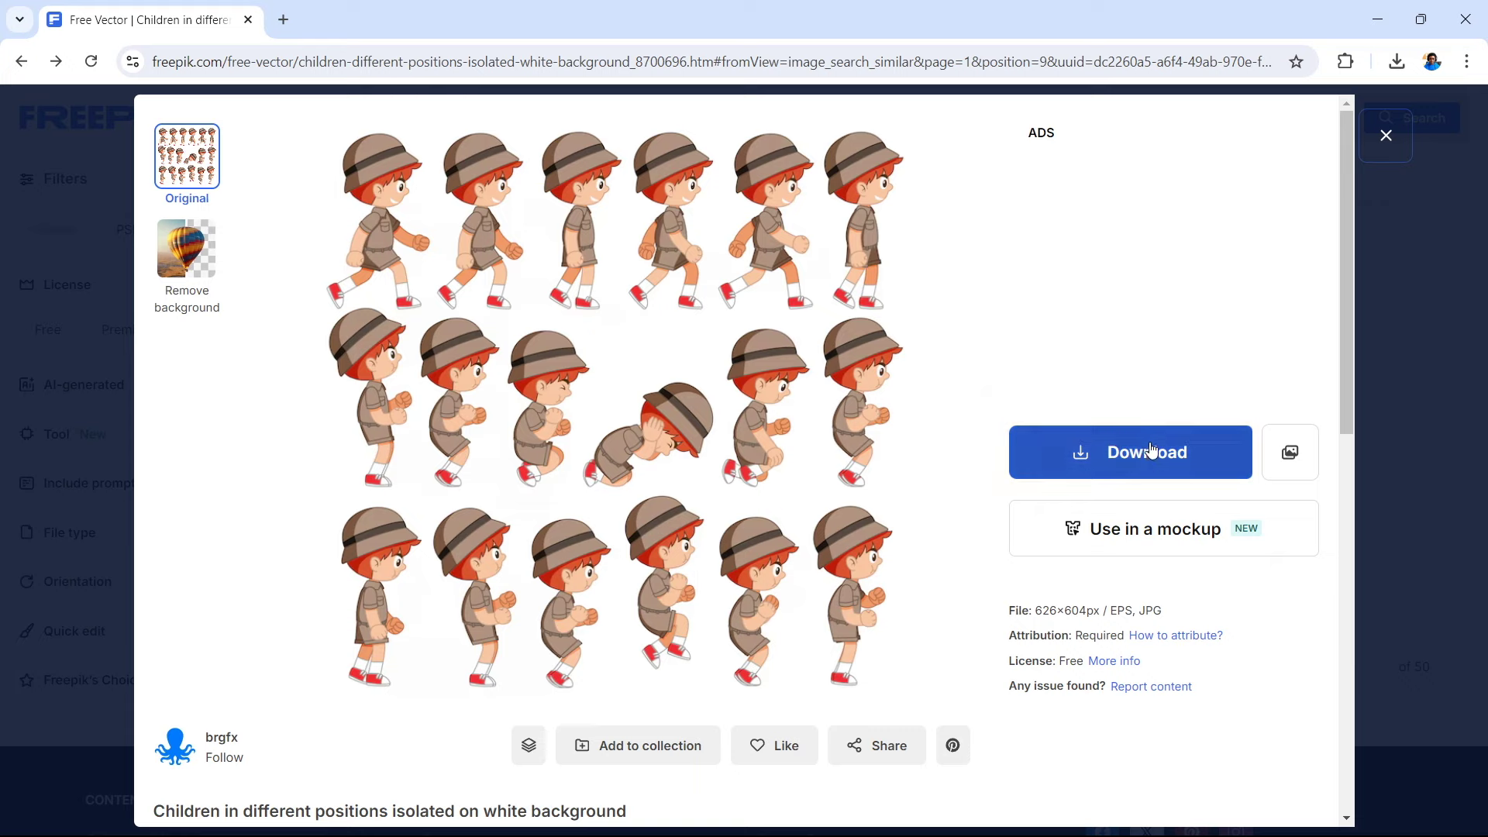
pyautogui.click(1138, 449)
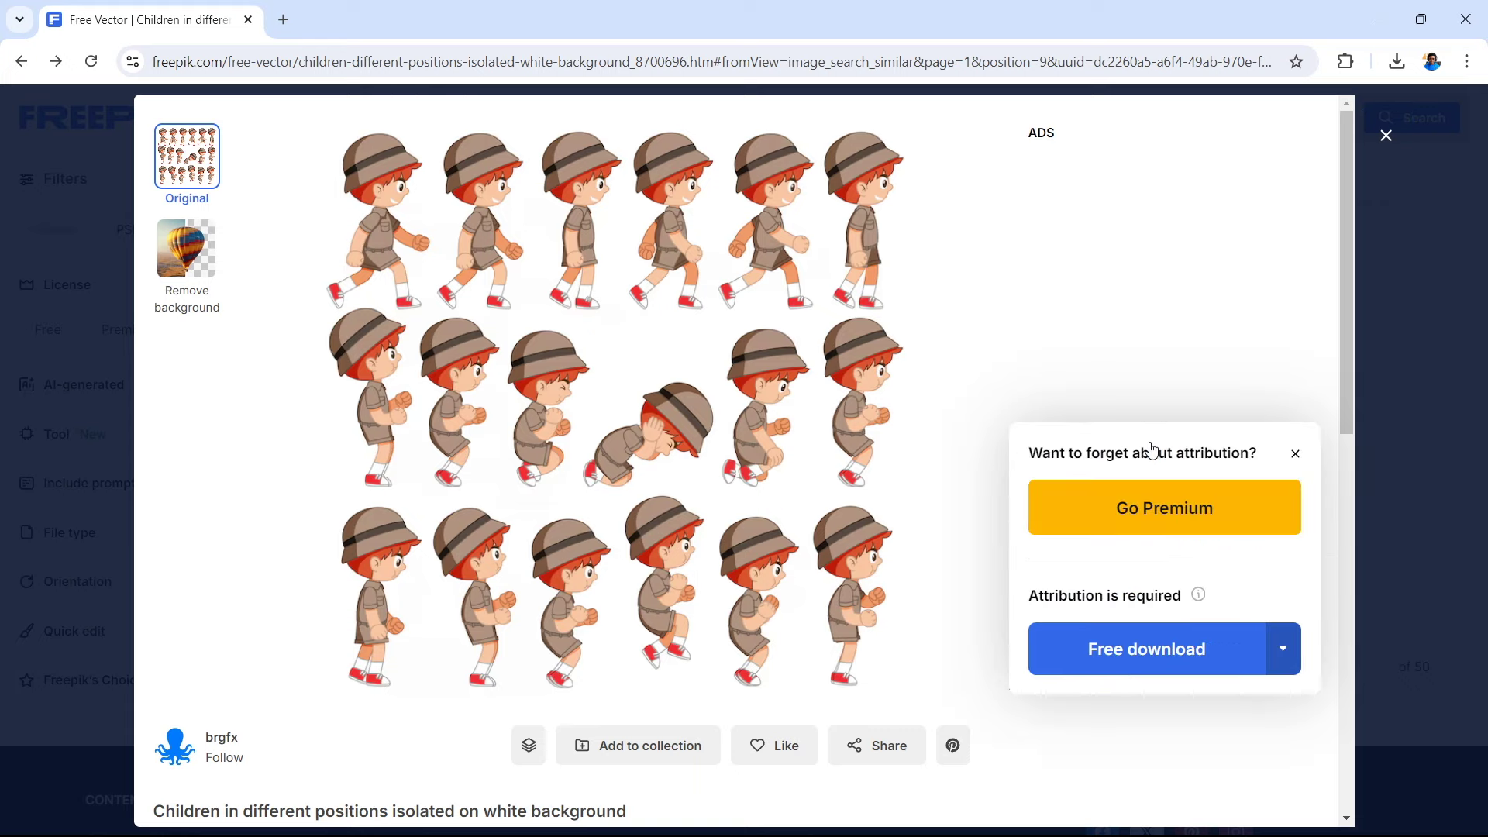
pyautogui.click(1241, 666)
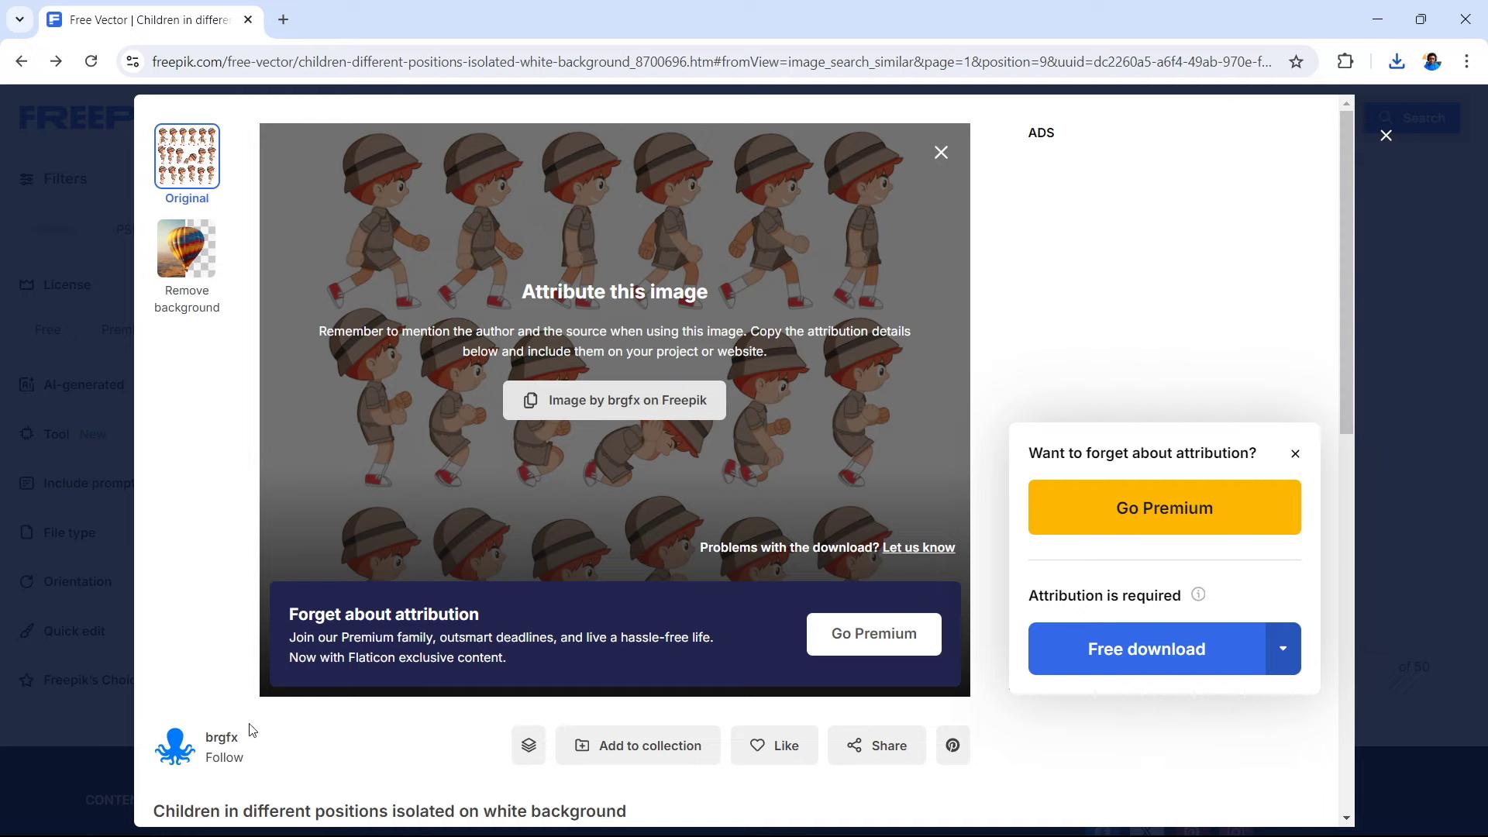
# - Open the portfolio of the children vector's author and look over the popular assets
pyautogui.click(223, 738)
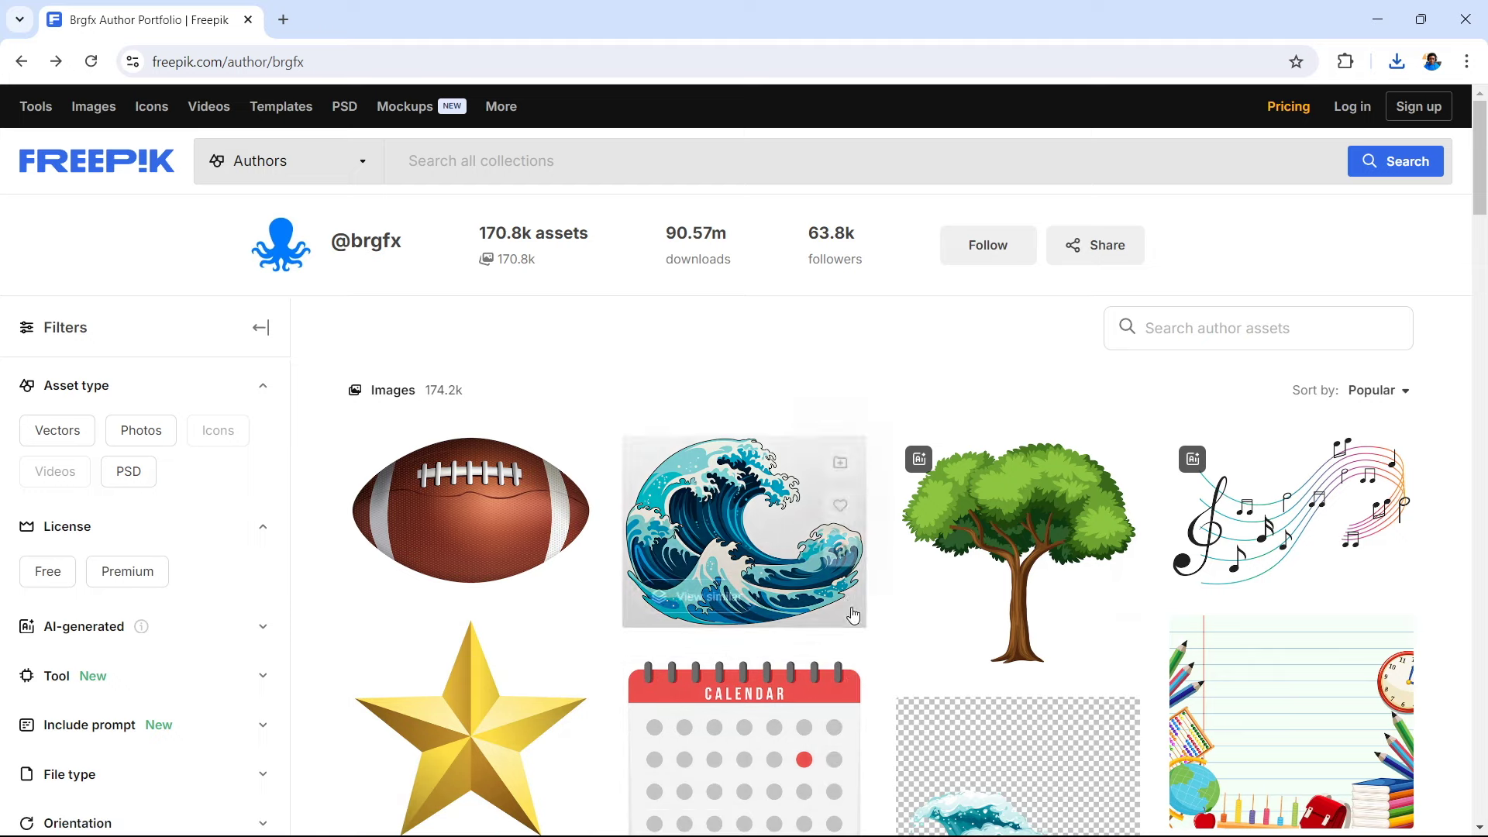
pyautogui.scroll(-2, 859, 726)
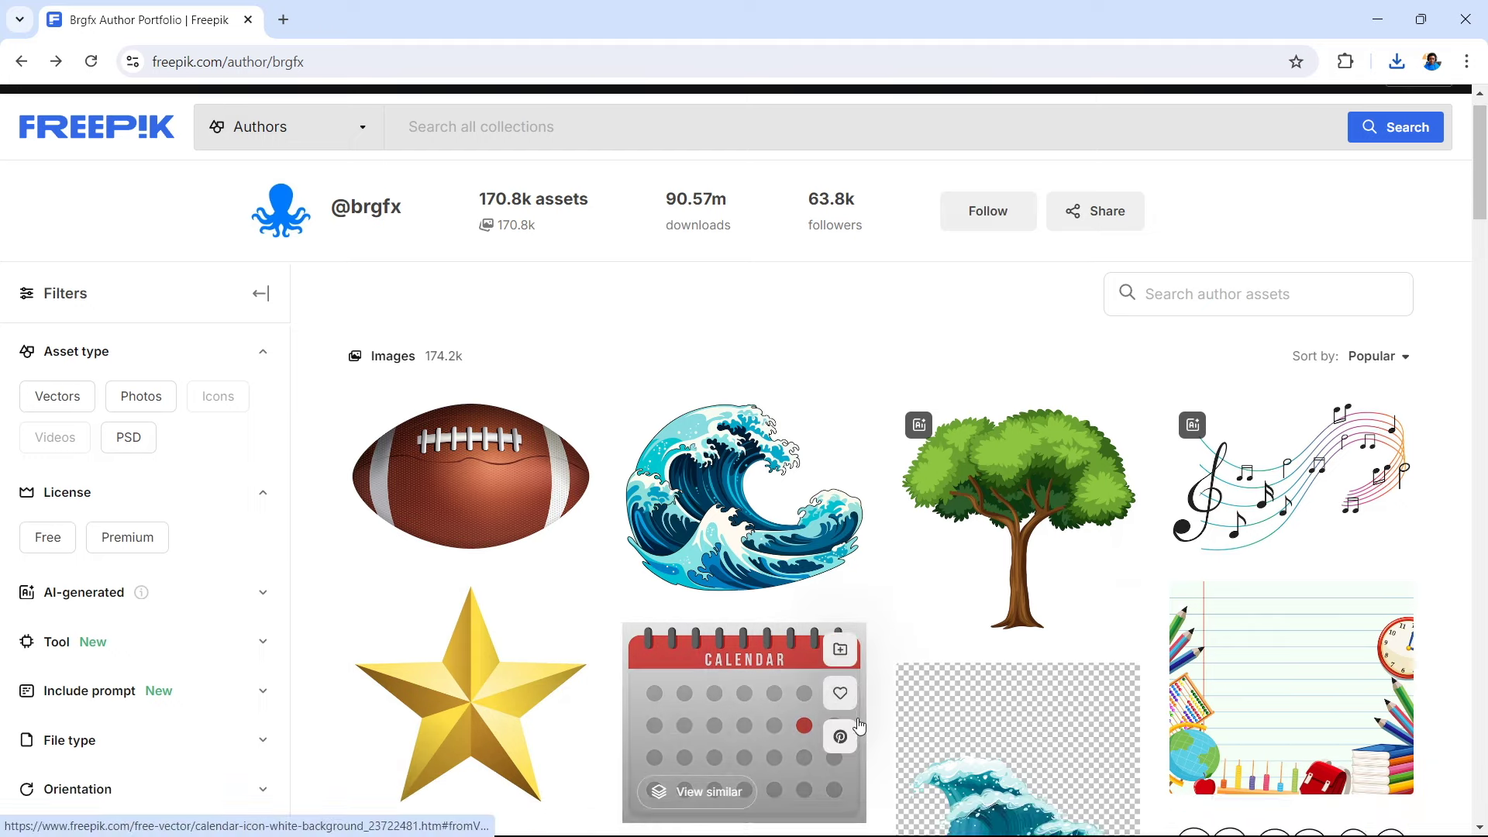
pyautogui.scroll(-2, 860, 726)
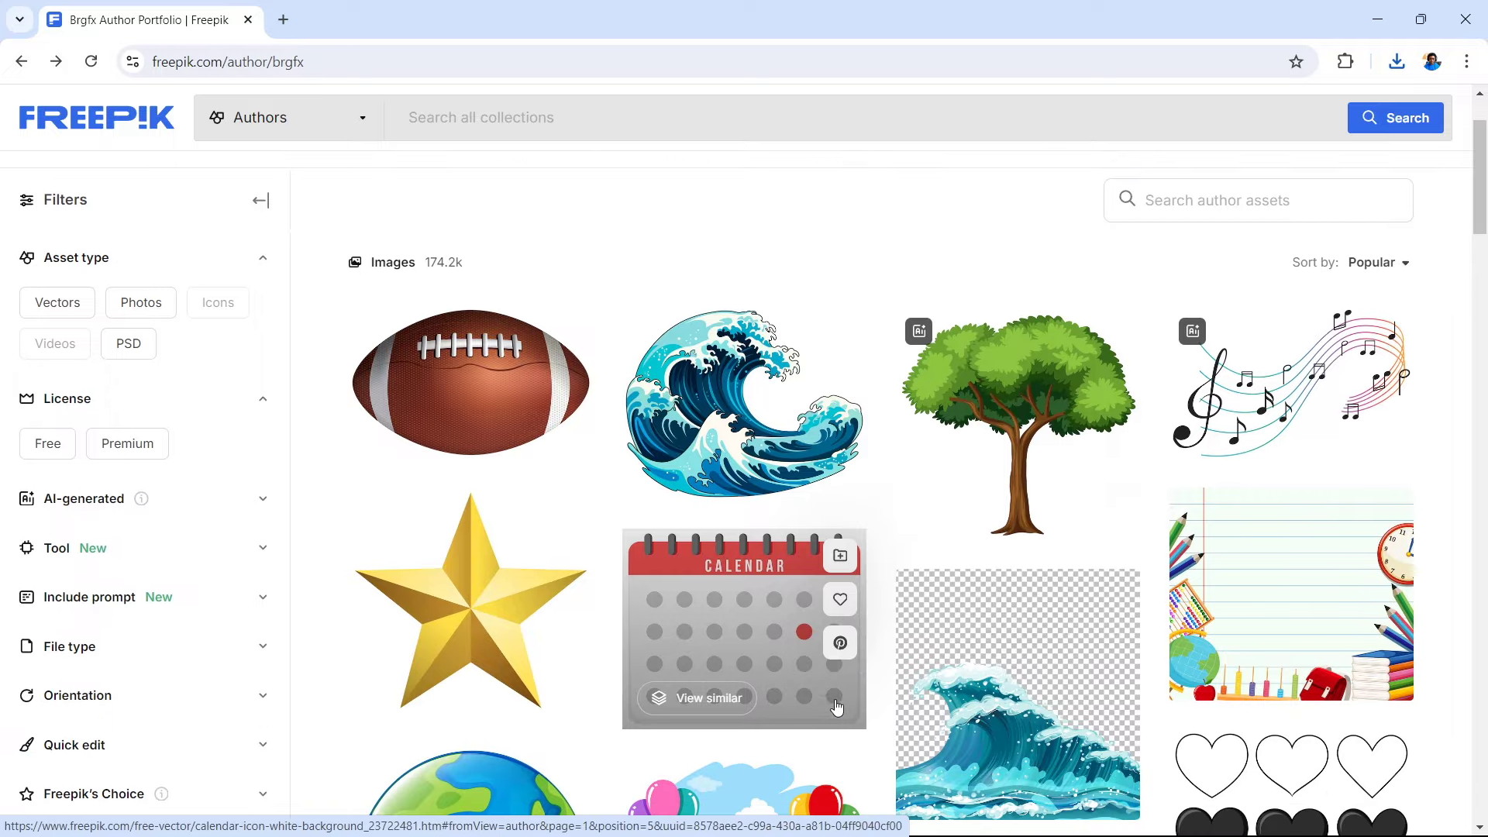
pyautogui.scroll(3, 1384, 295)
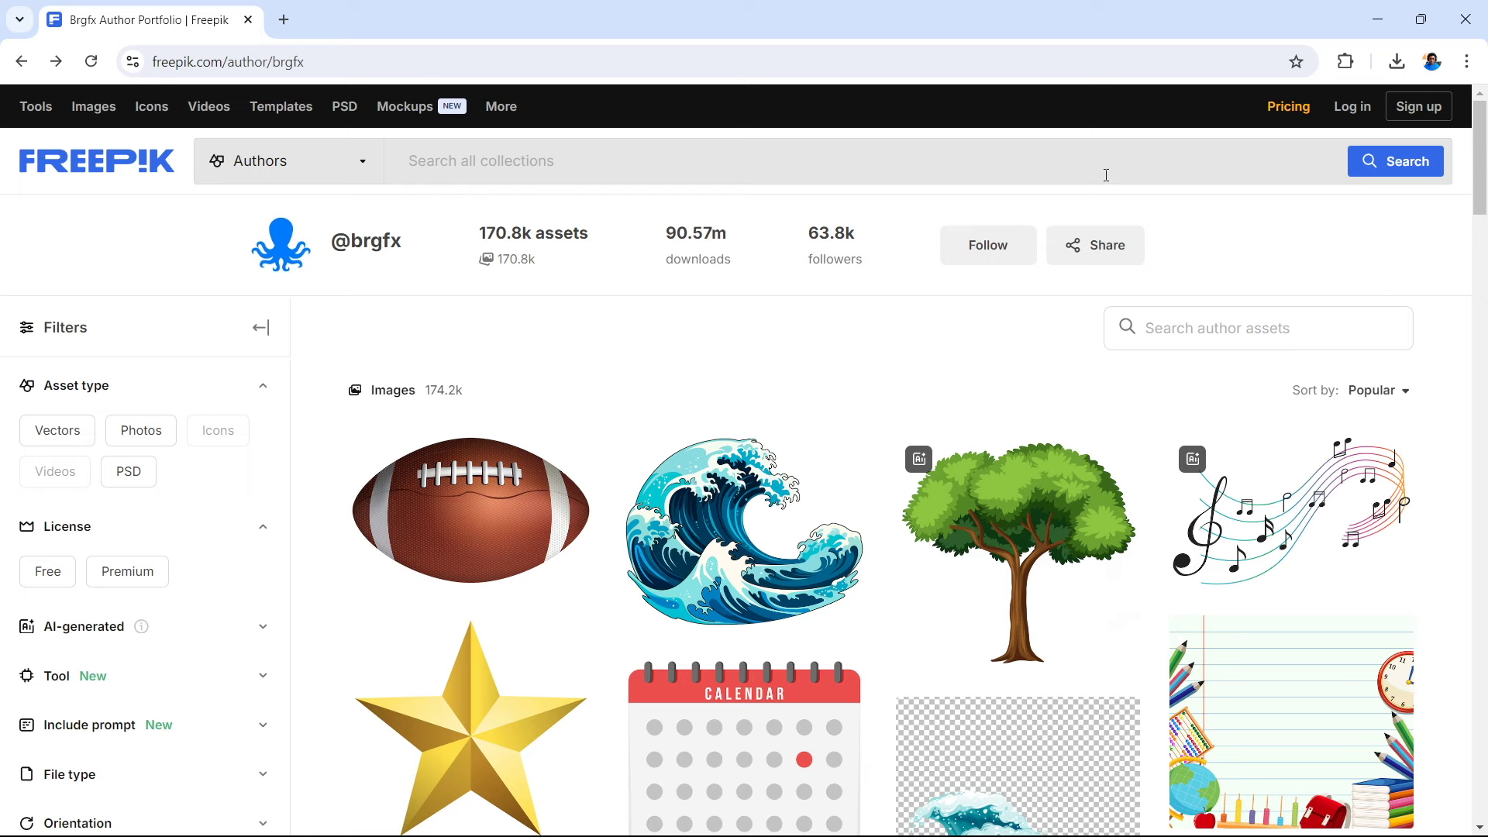
pyautogui.click(366, 175)
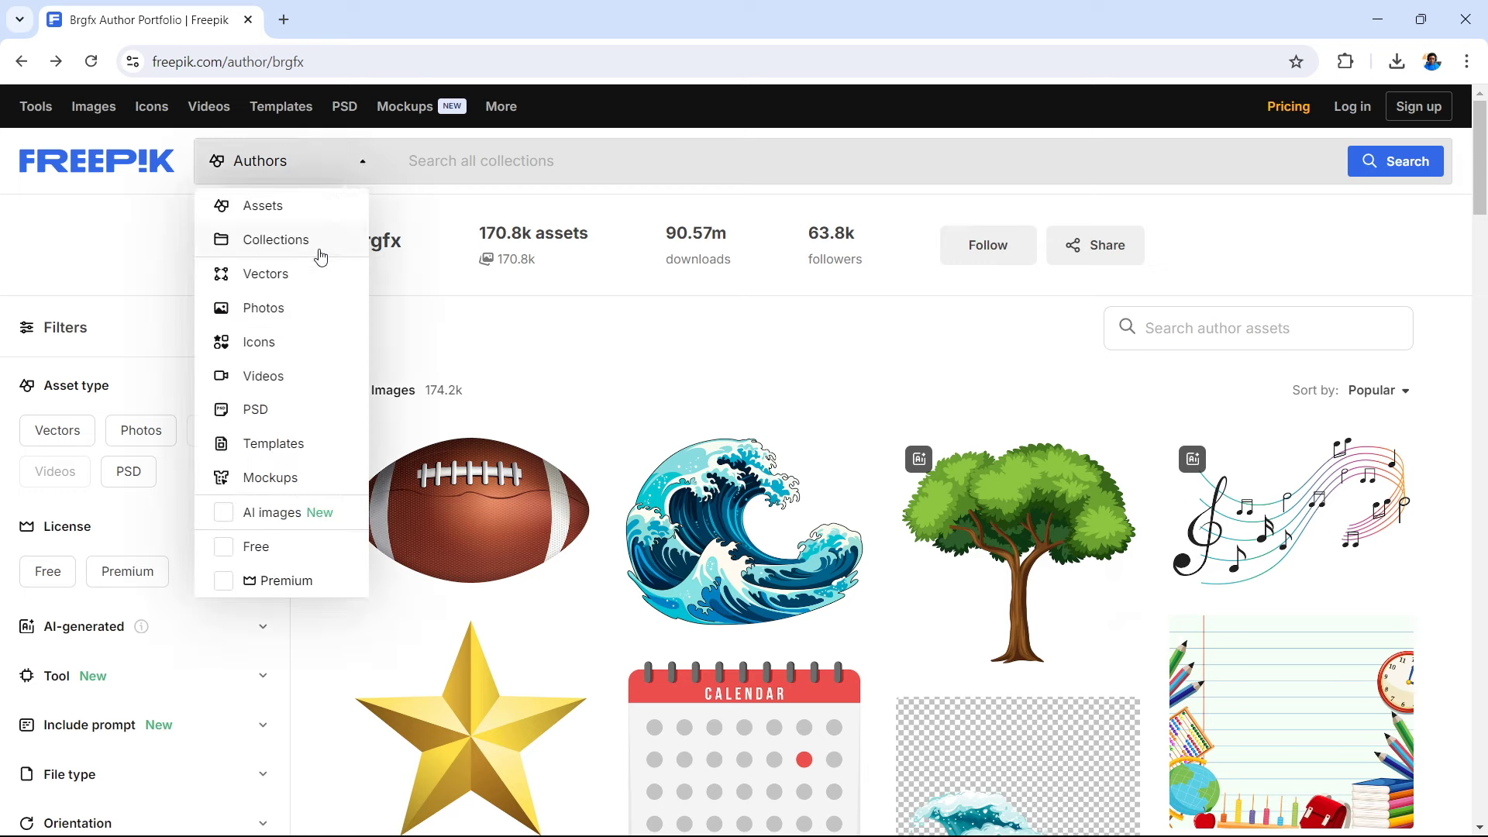
pyautogui.click(316, 278)
pyautogui.click(468, 160)
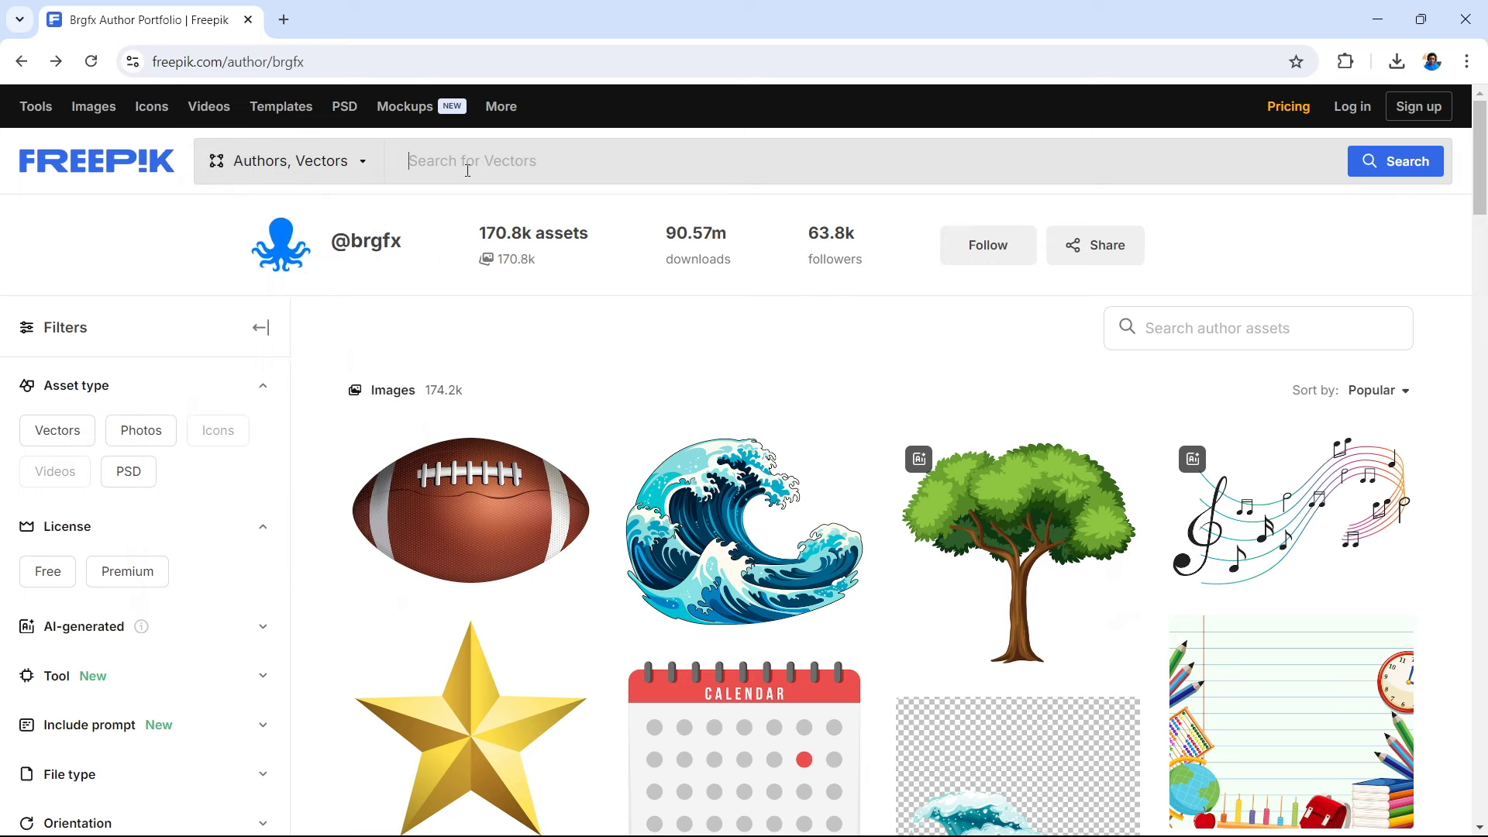
pyautogui.click(320, 166)
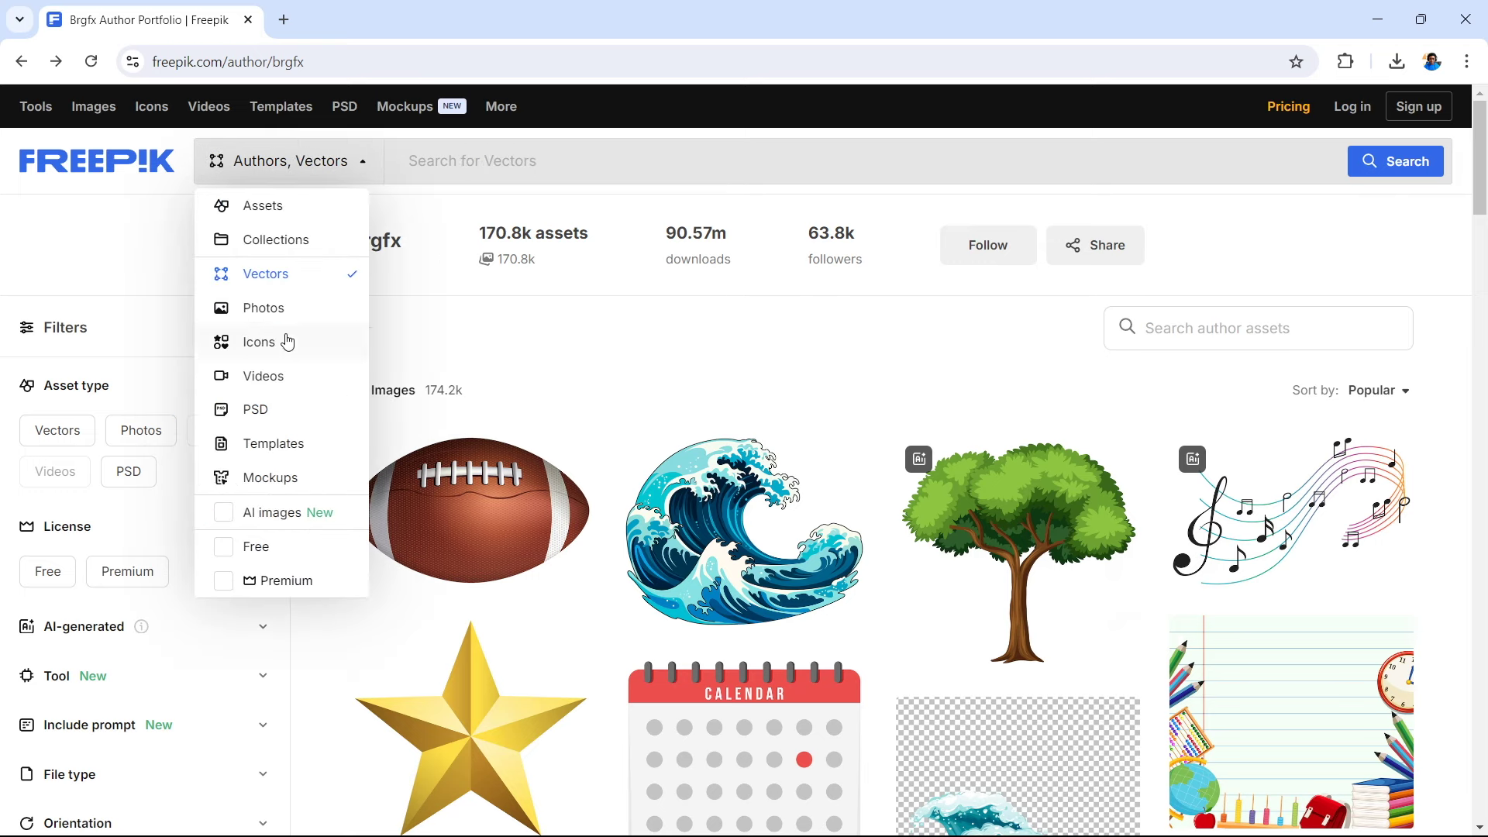
pyautogui.click(307, 280)
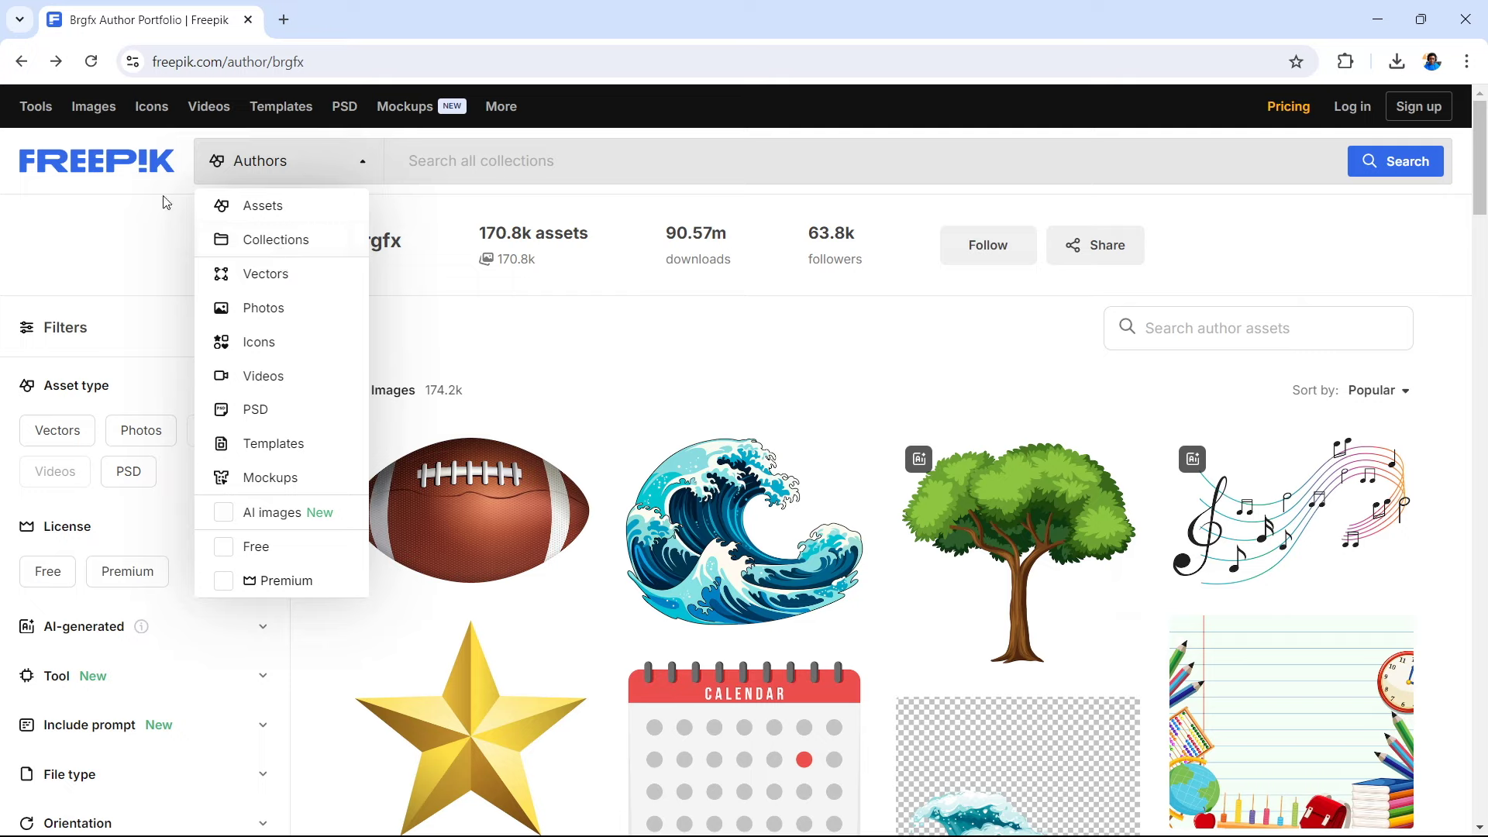
# - Return to the Freepik home page, restrict the asset search to Vectors and search for "vector backgrounds"
pyautogui.click(93, 171)
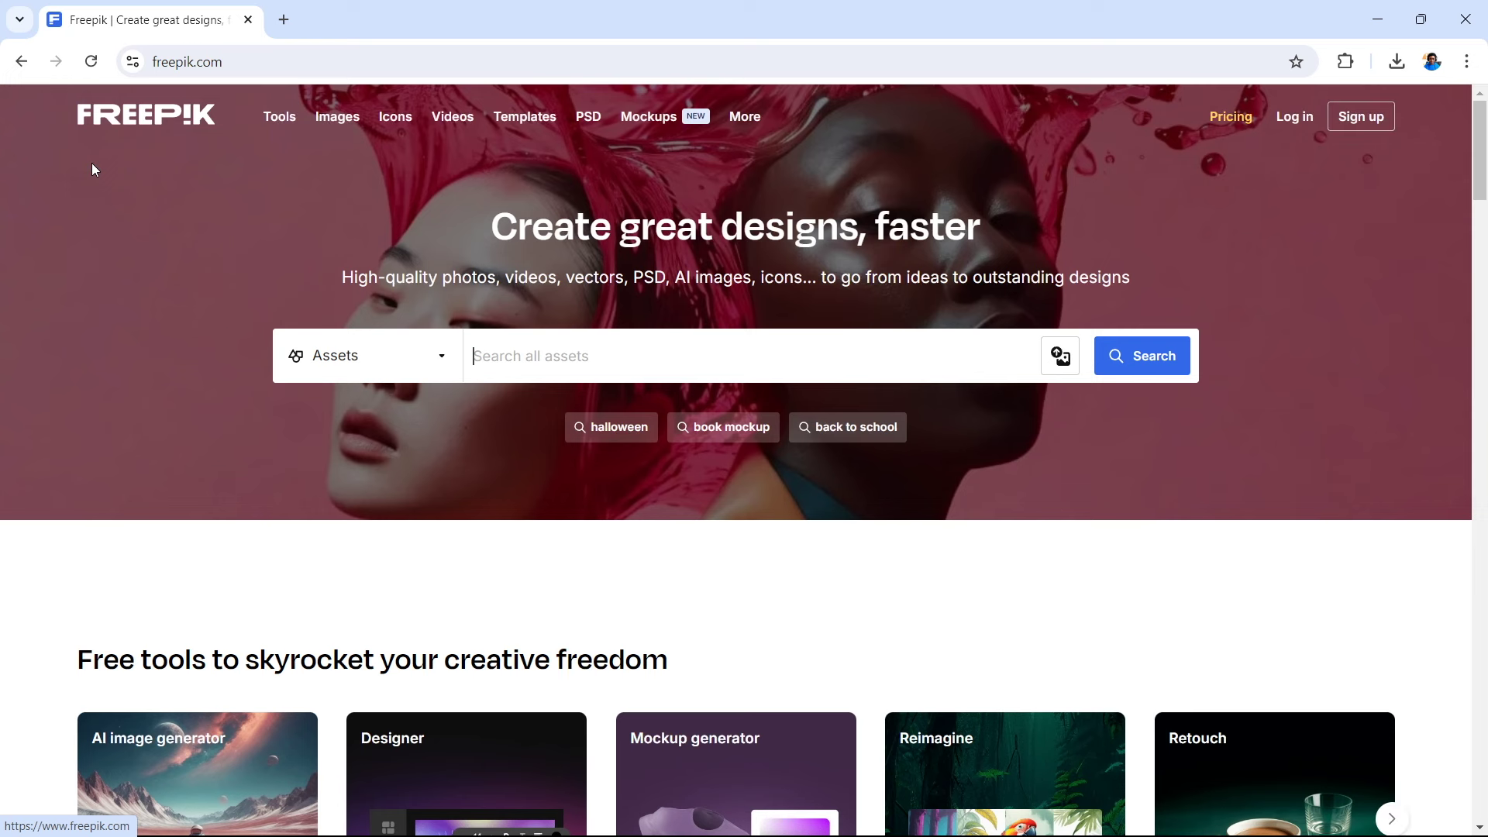
pyautogui.click(432, 362)
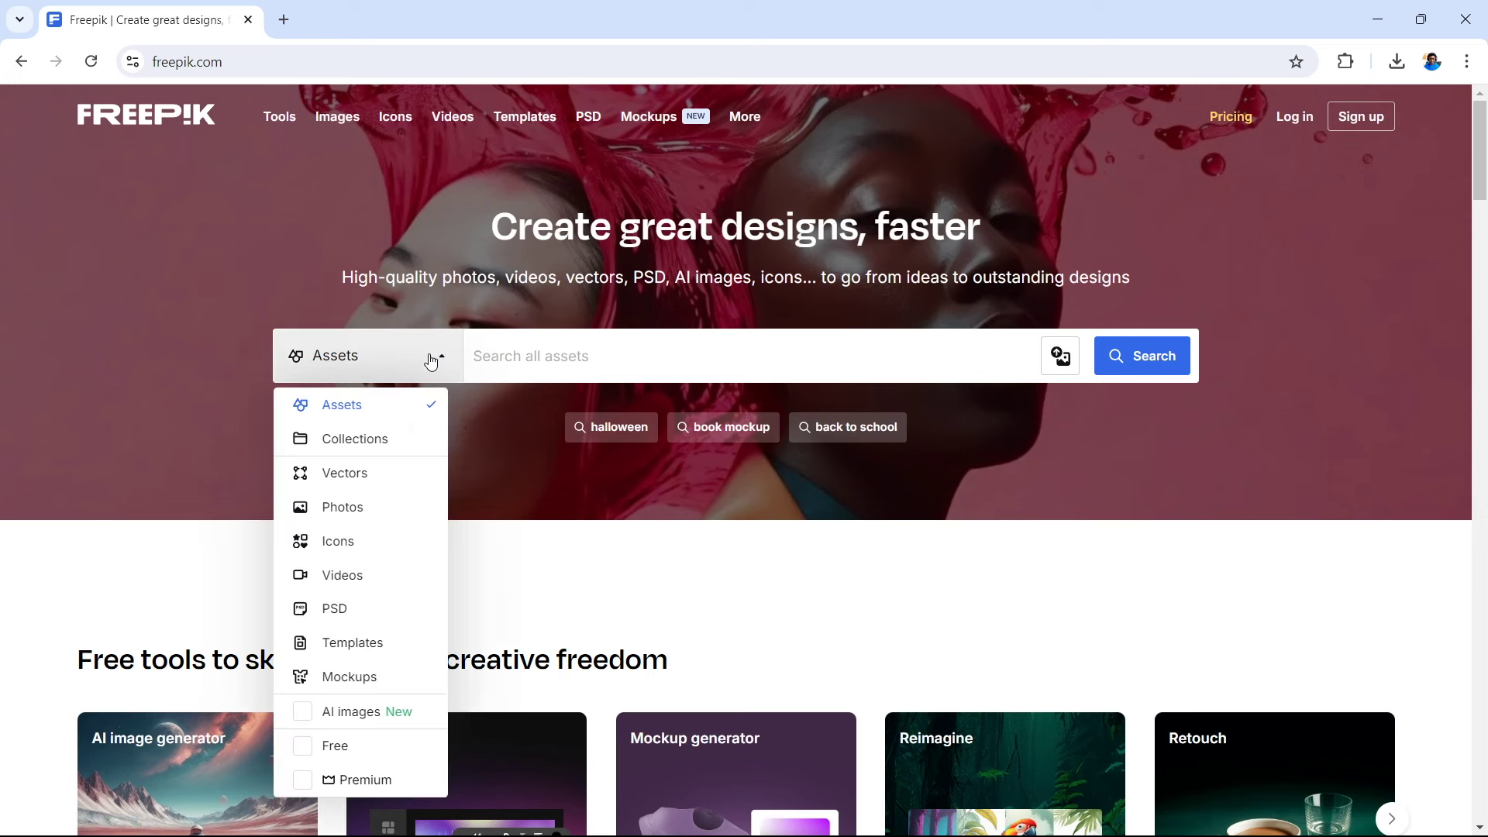
pyautogui.click(392, 476)
pyautogui.click(517, 436)
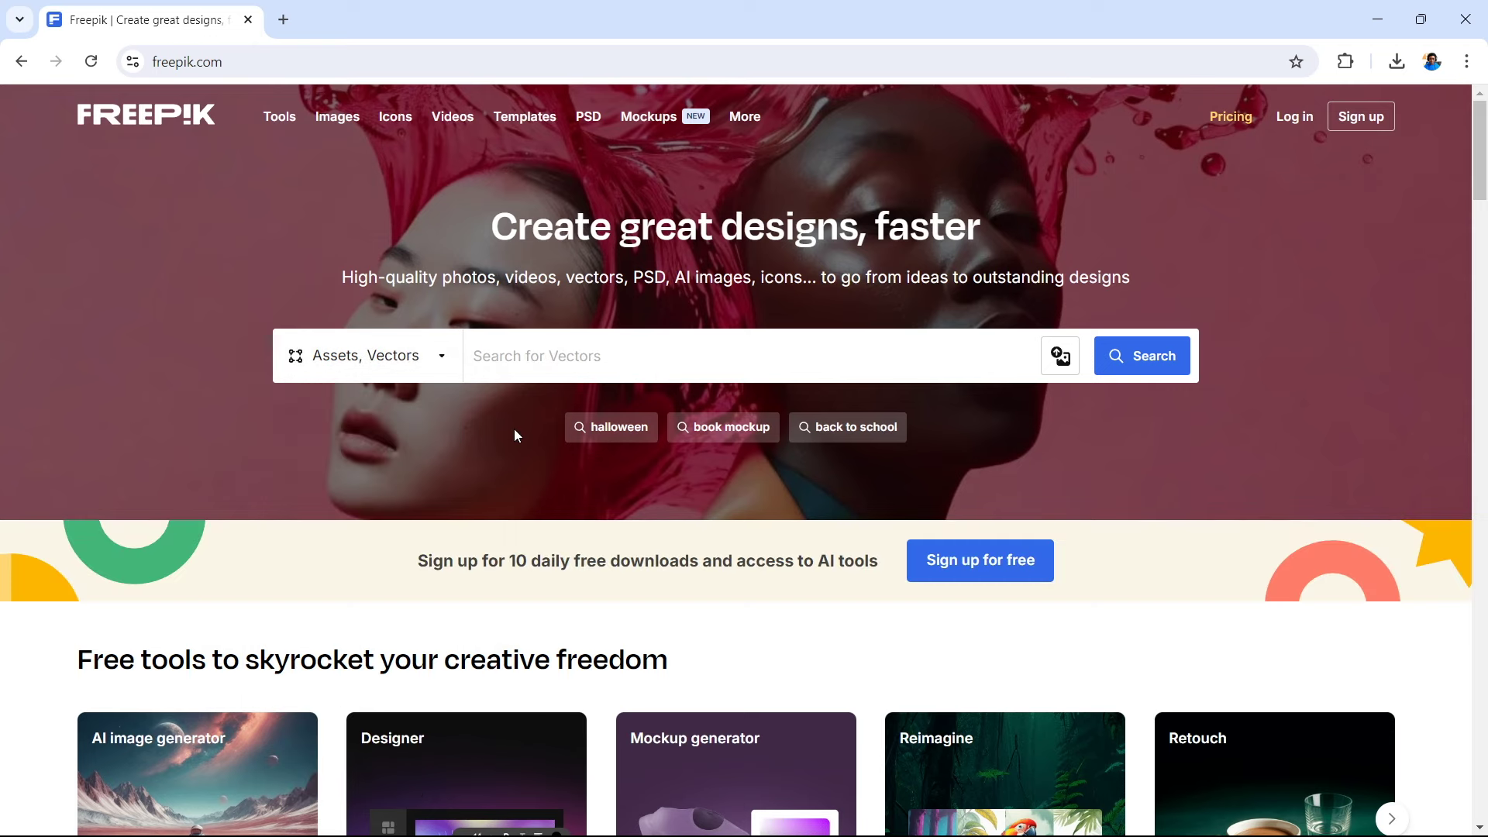
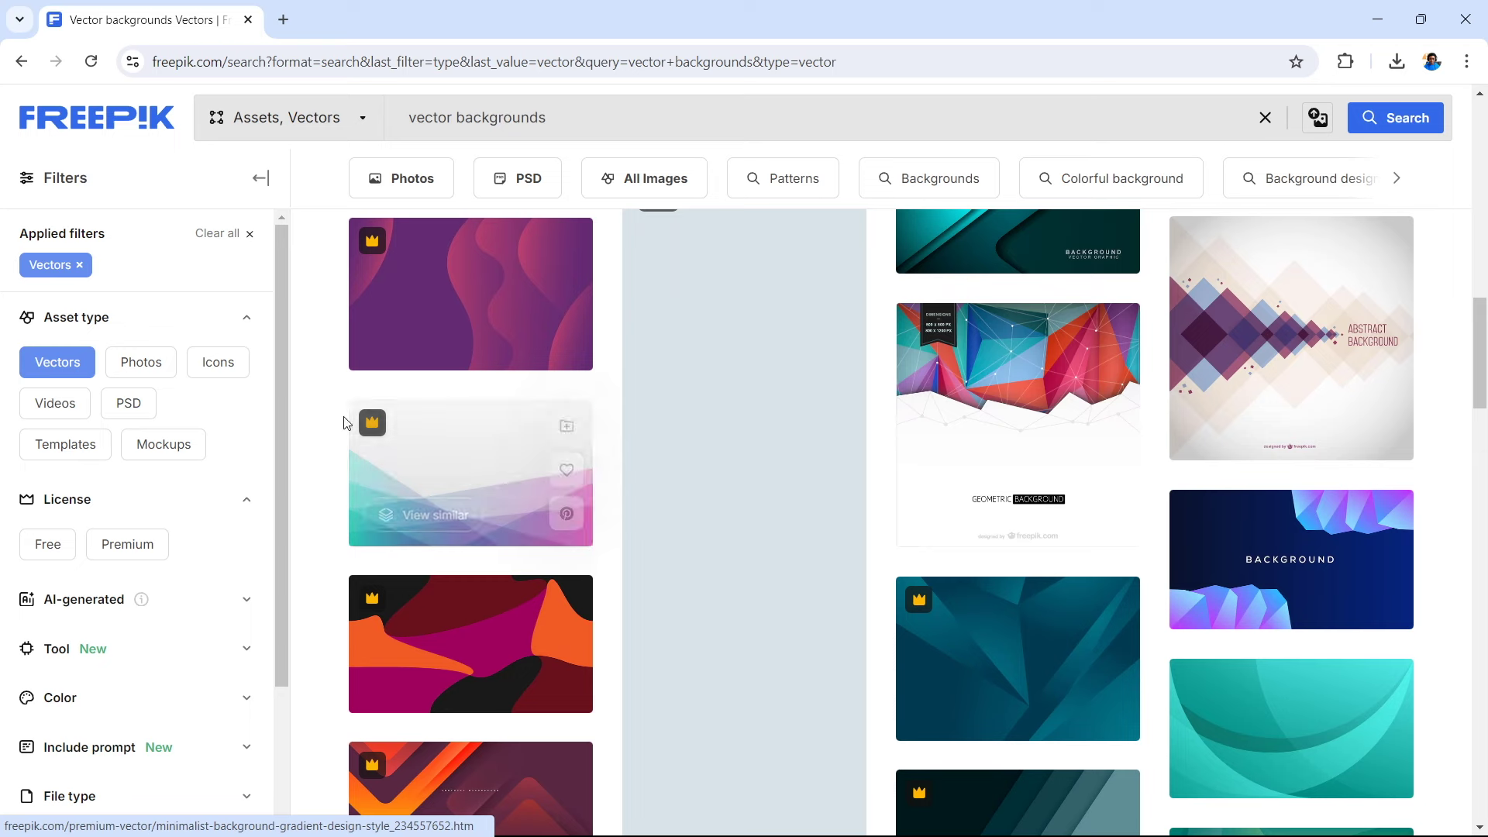
# - Extend the search query to "vector backgrounds skate park", run the search and look at the first results
pyautogui.moveTo(368, 421)
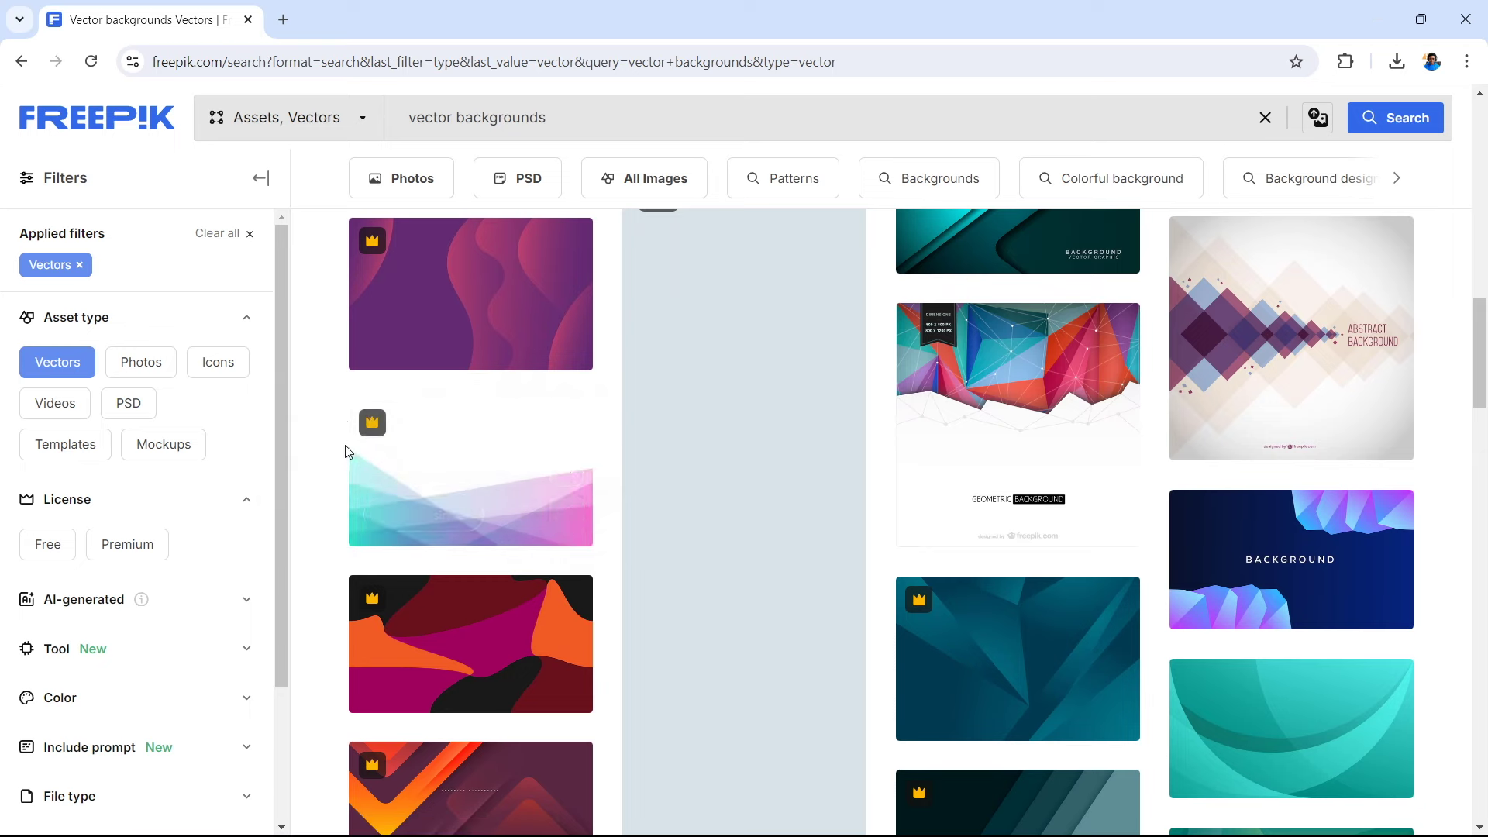
pyautogui.scroll(7, 408, 434)
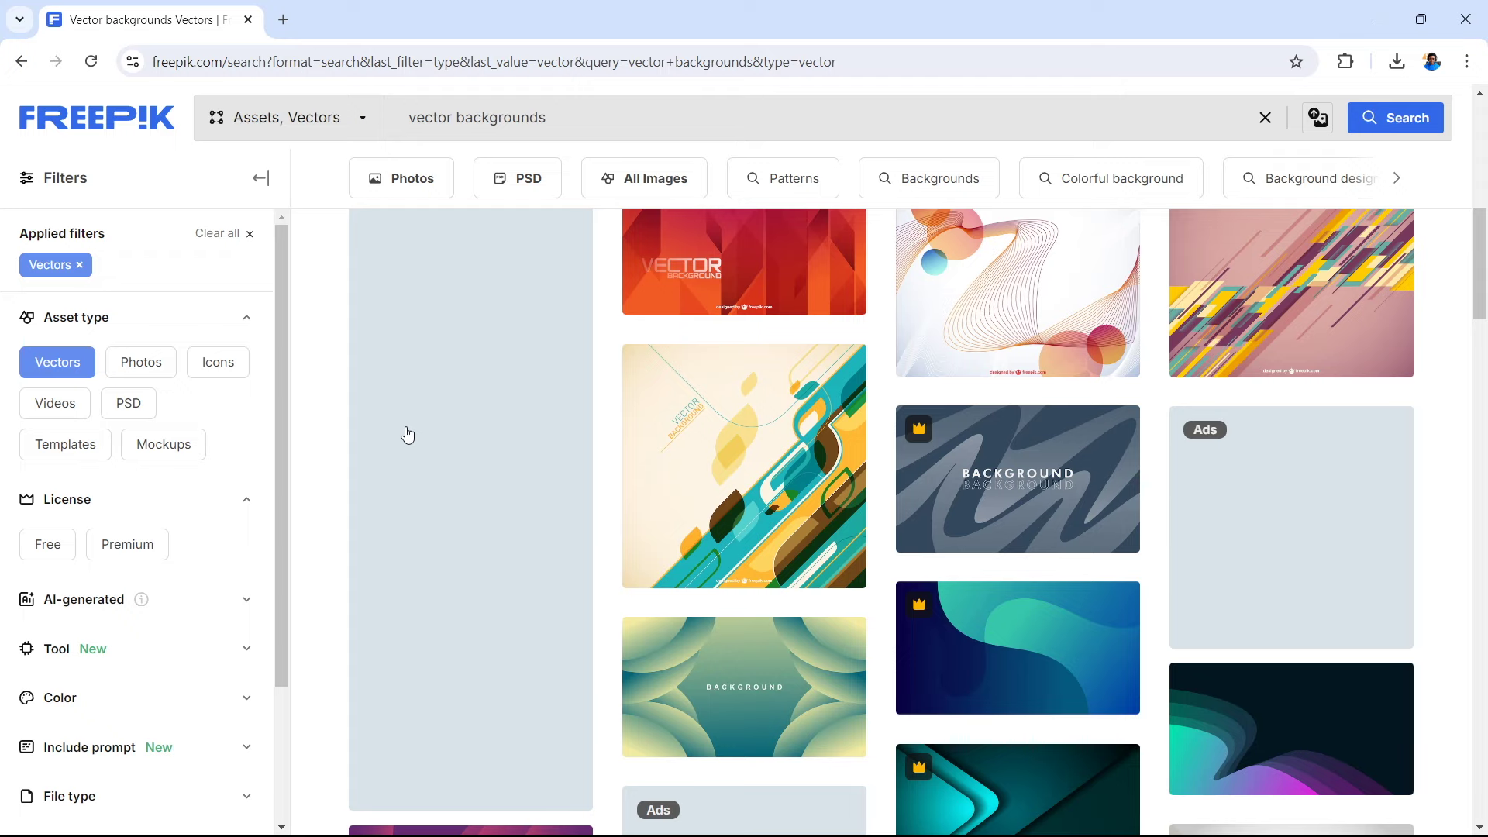
pyautogui.write('s')
pyautogui.write('kate park')
pyautogui.press('Return')
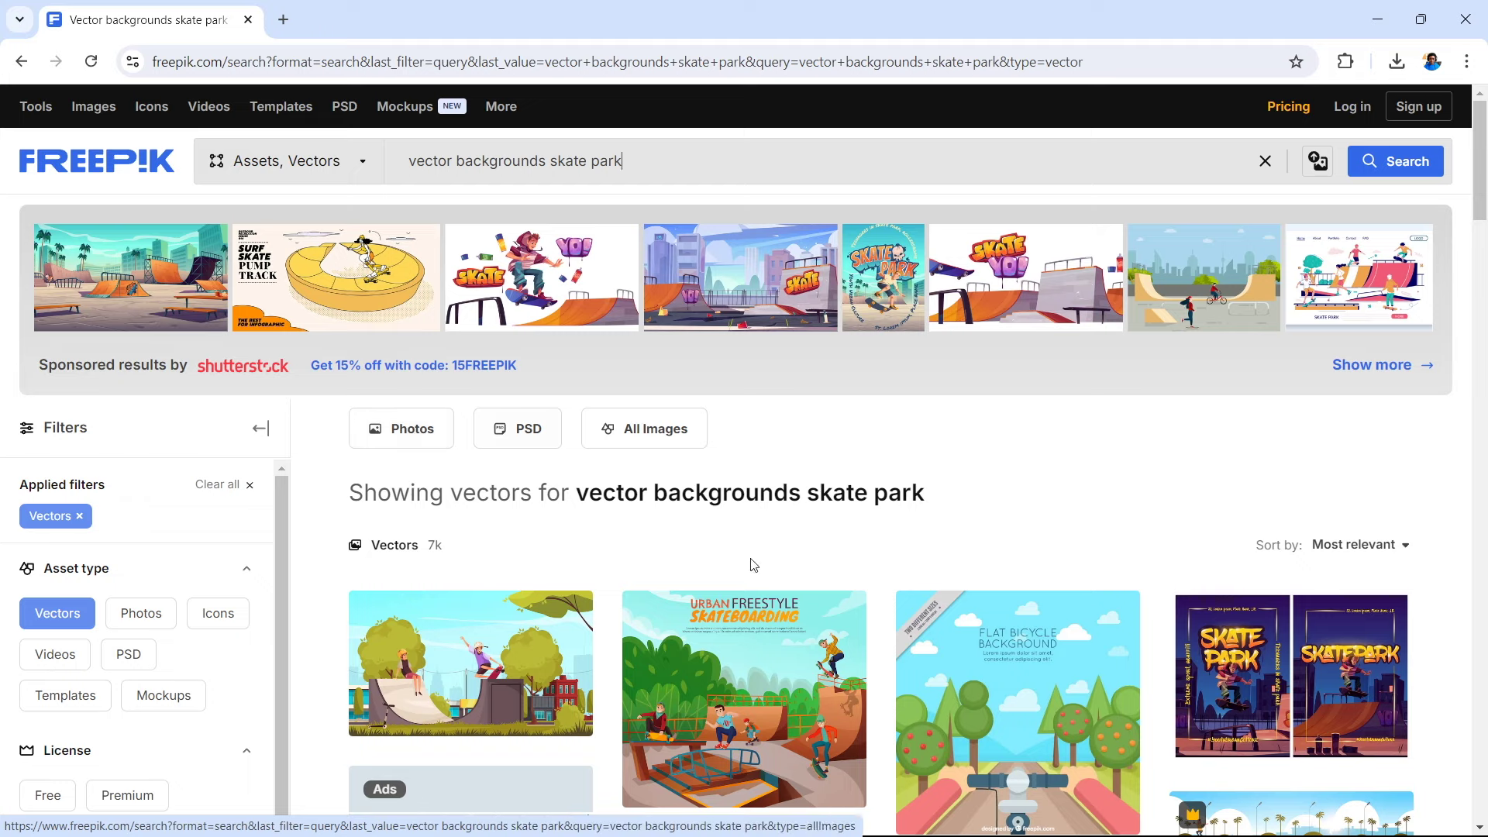
pyautogui.scroll(-2, 938, 700)
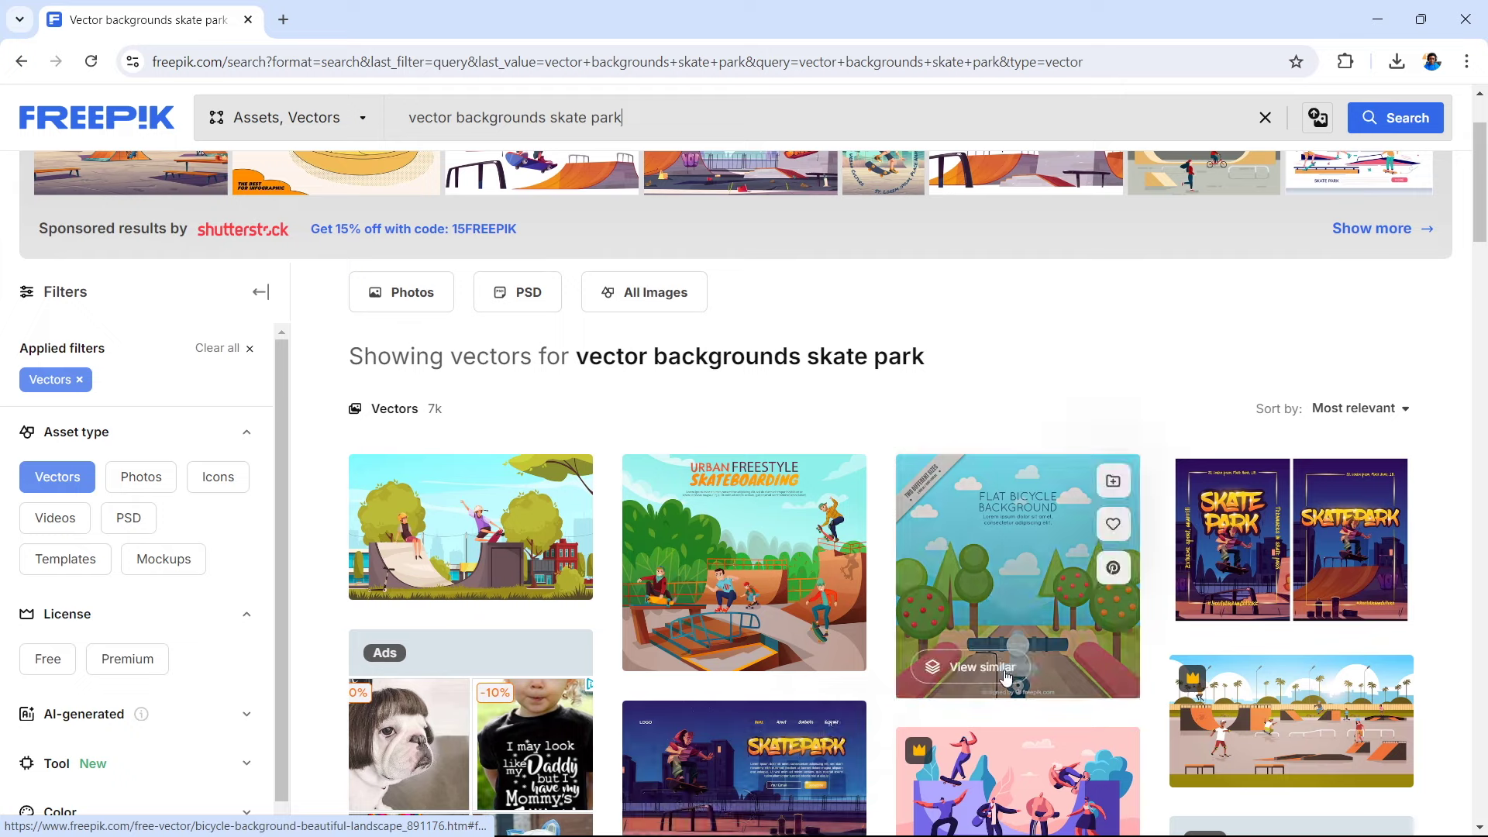
# - Restrict the "vector backgrounds skate park" results to the Free license and look through them
pyautogui.scroll(-3, 1000, 698)
pyautogui.scroll(-2, 1016, 762)
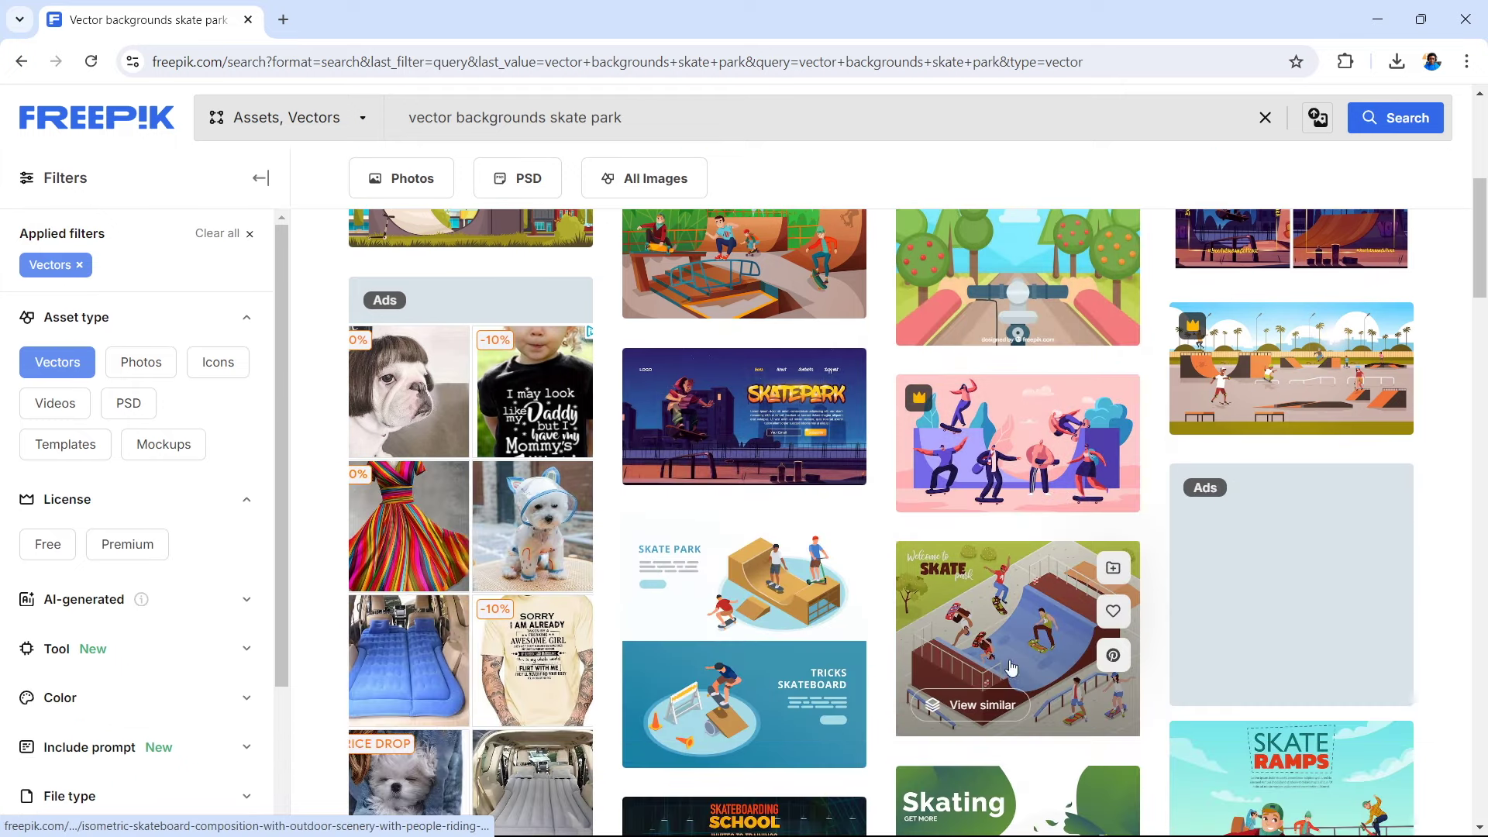
pyautogui.scroll(-3, 992, 697)
pyautogui.scroll(8, 1005, 766)
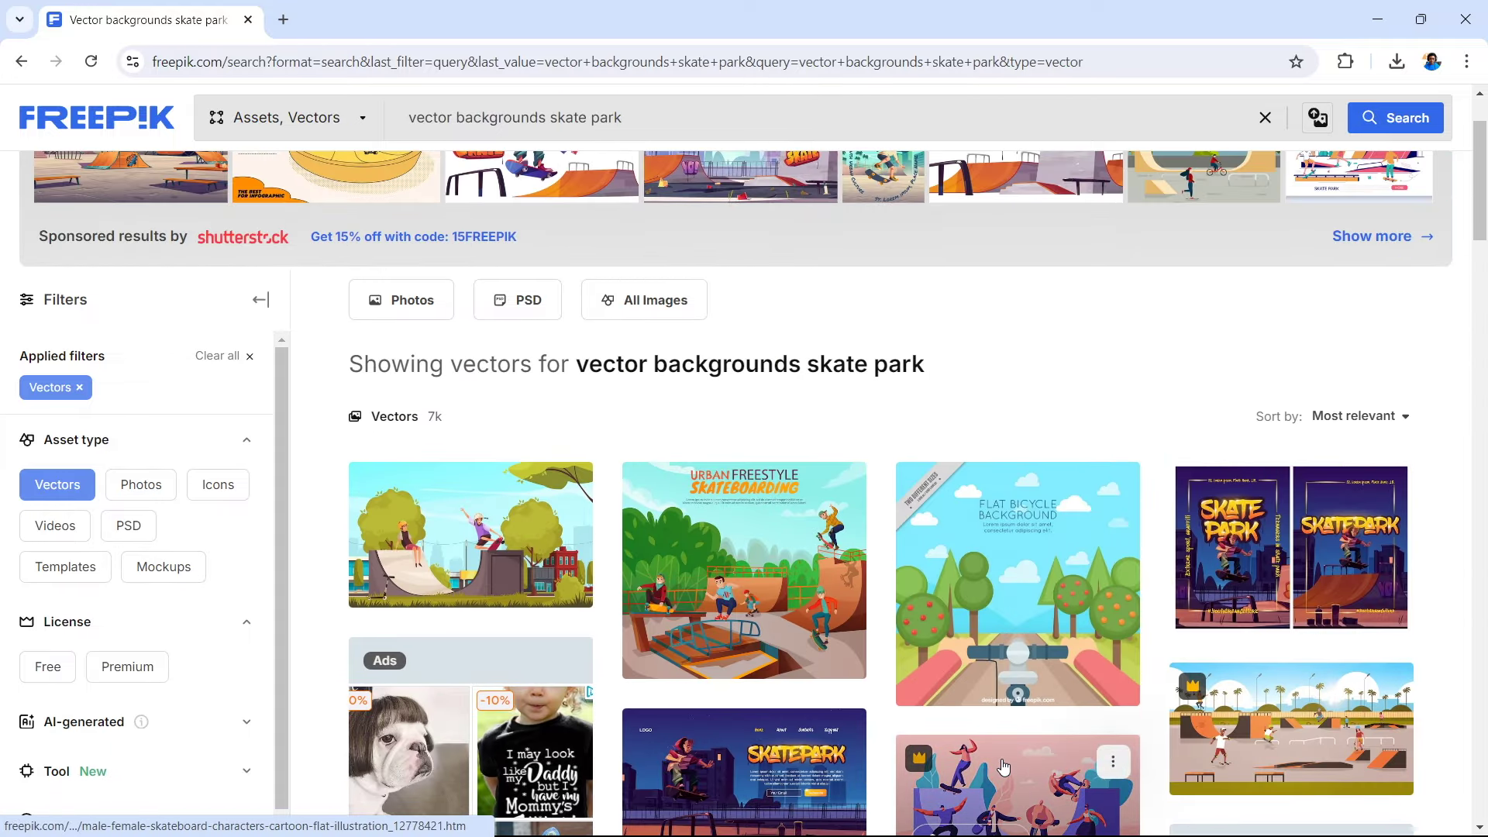
pyautogui.click(48, 666)
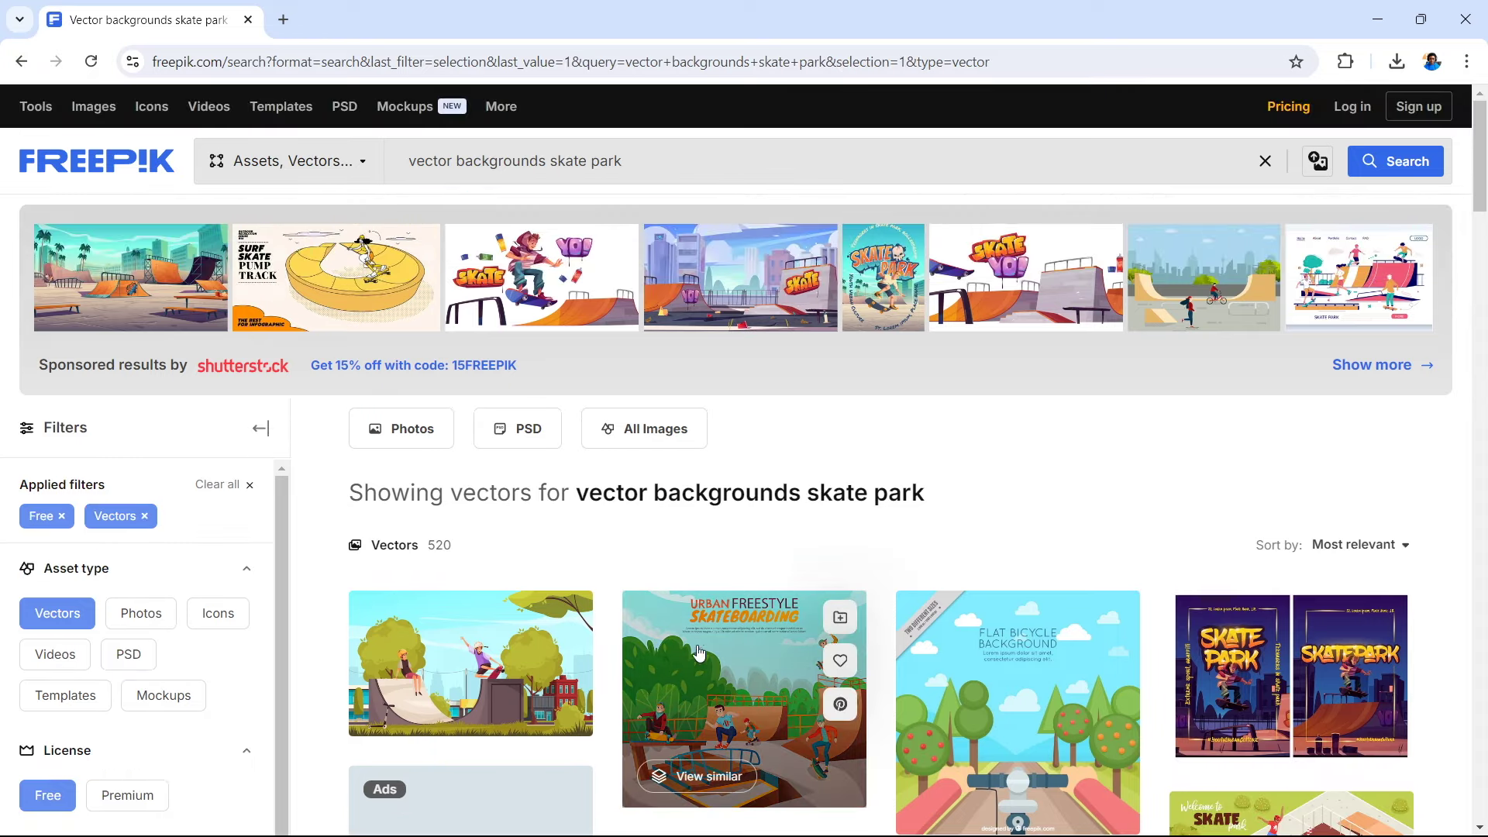
pyautogui.scroll(-8, 705, 651)
pyautogui.scroll(-4, 715, 668)
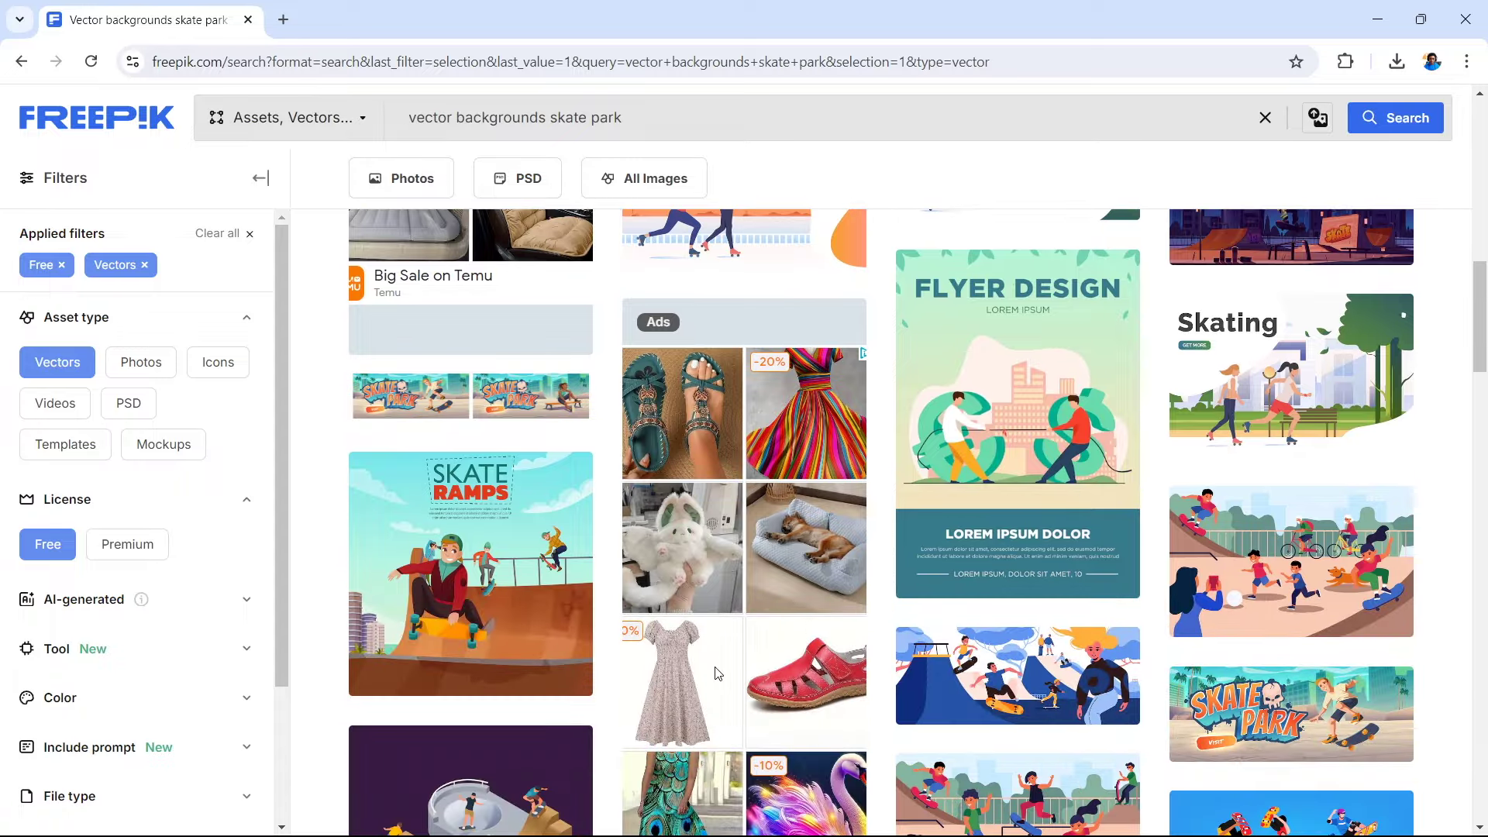
pyautogui.scroll(12, 715, 673)
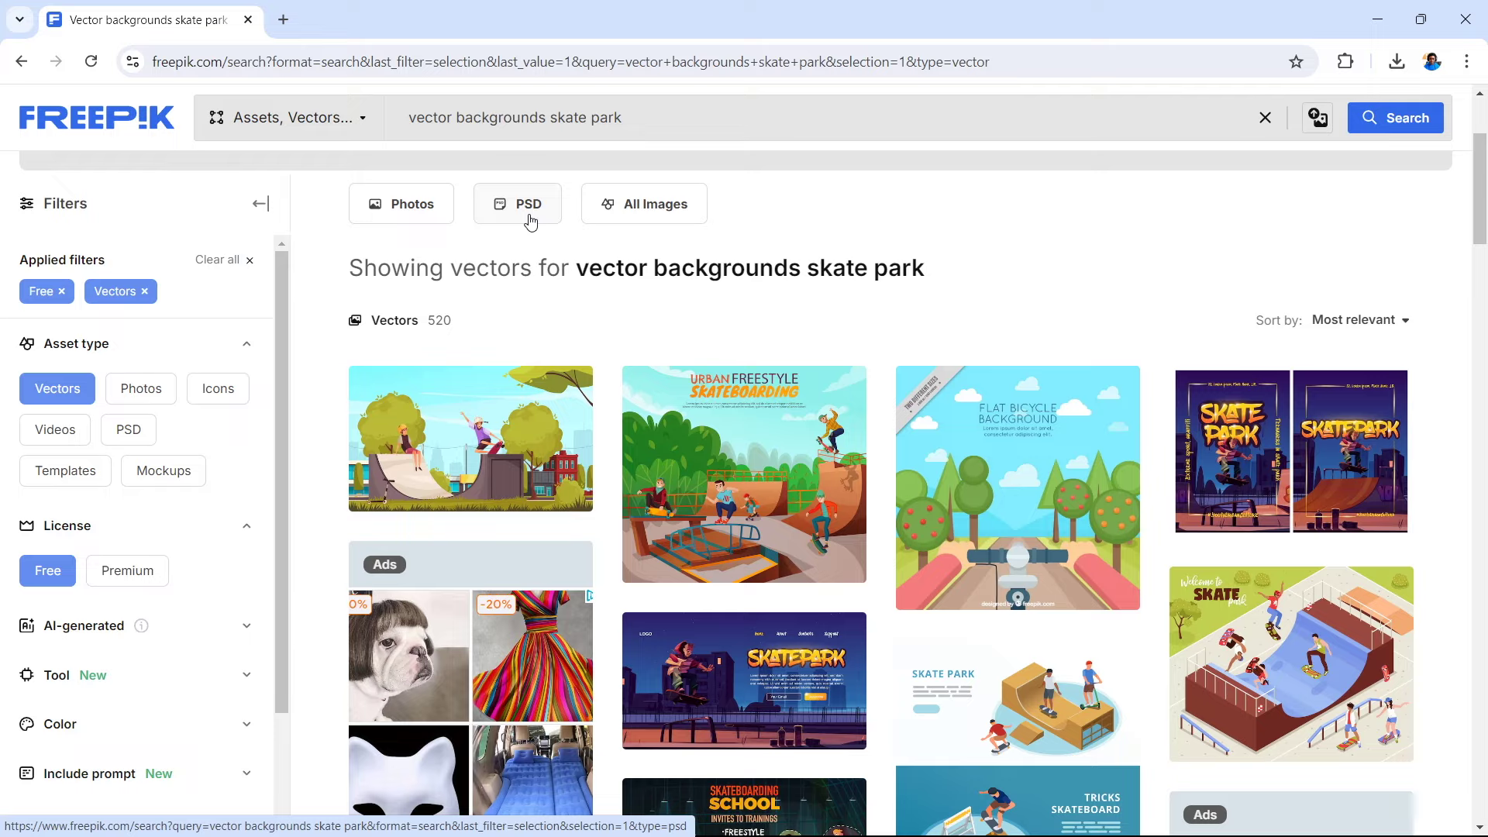
# - Open the Urban Freestyle Skateboarding illustration and bring up the file type choices for its free download
pyautogui.click(744, 474)
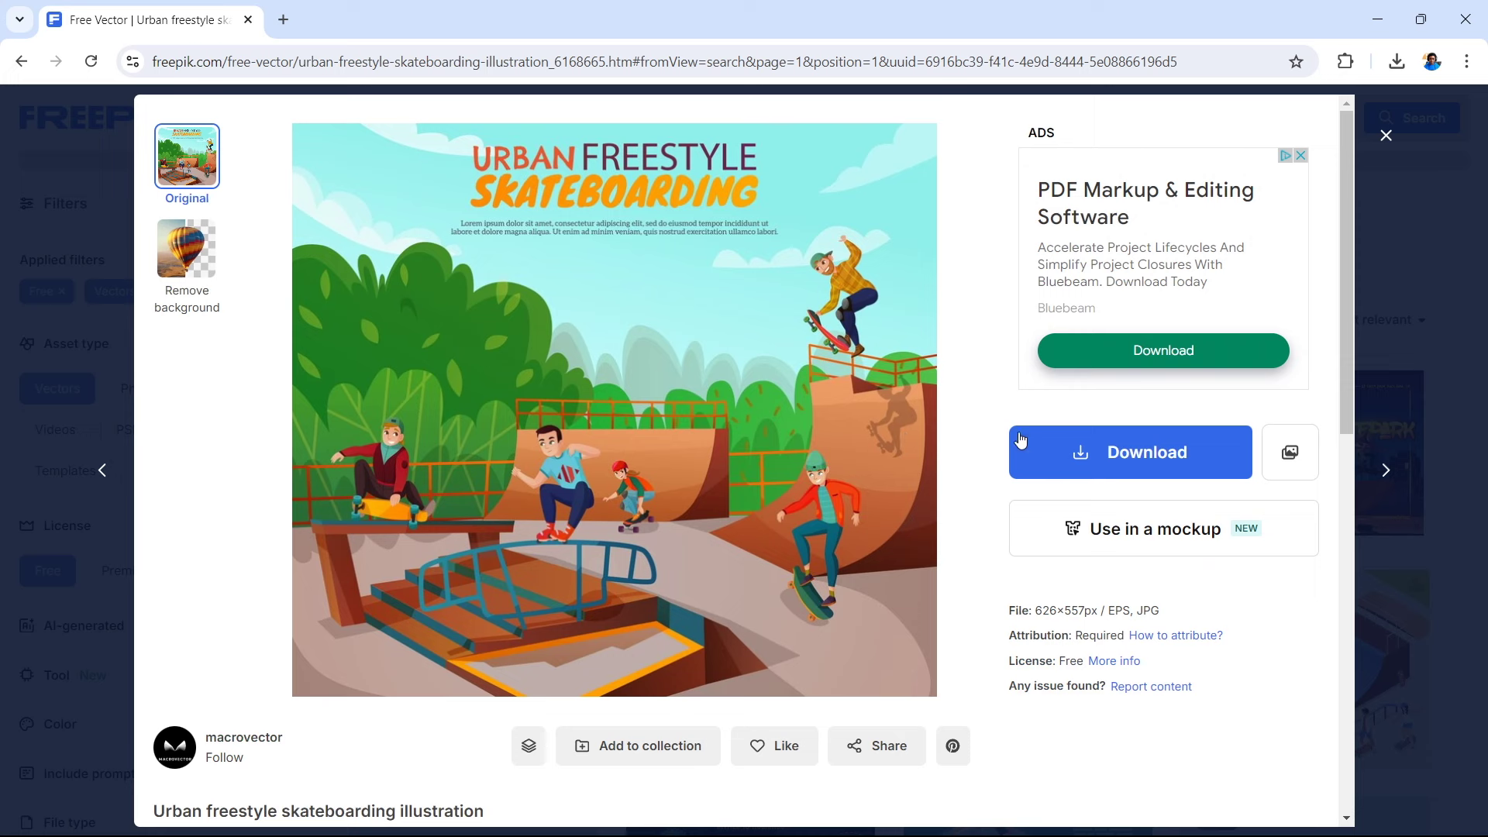
pyautogui.click(1153, 458)
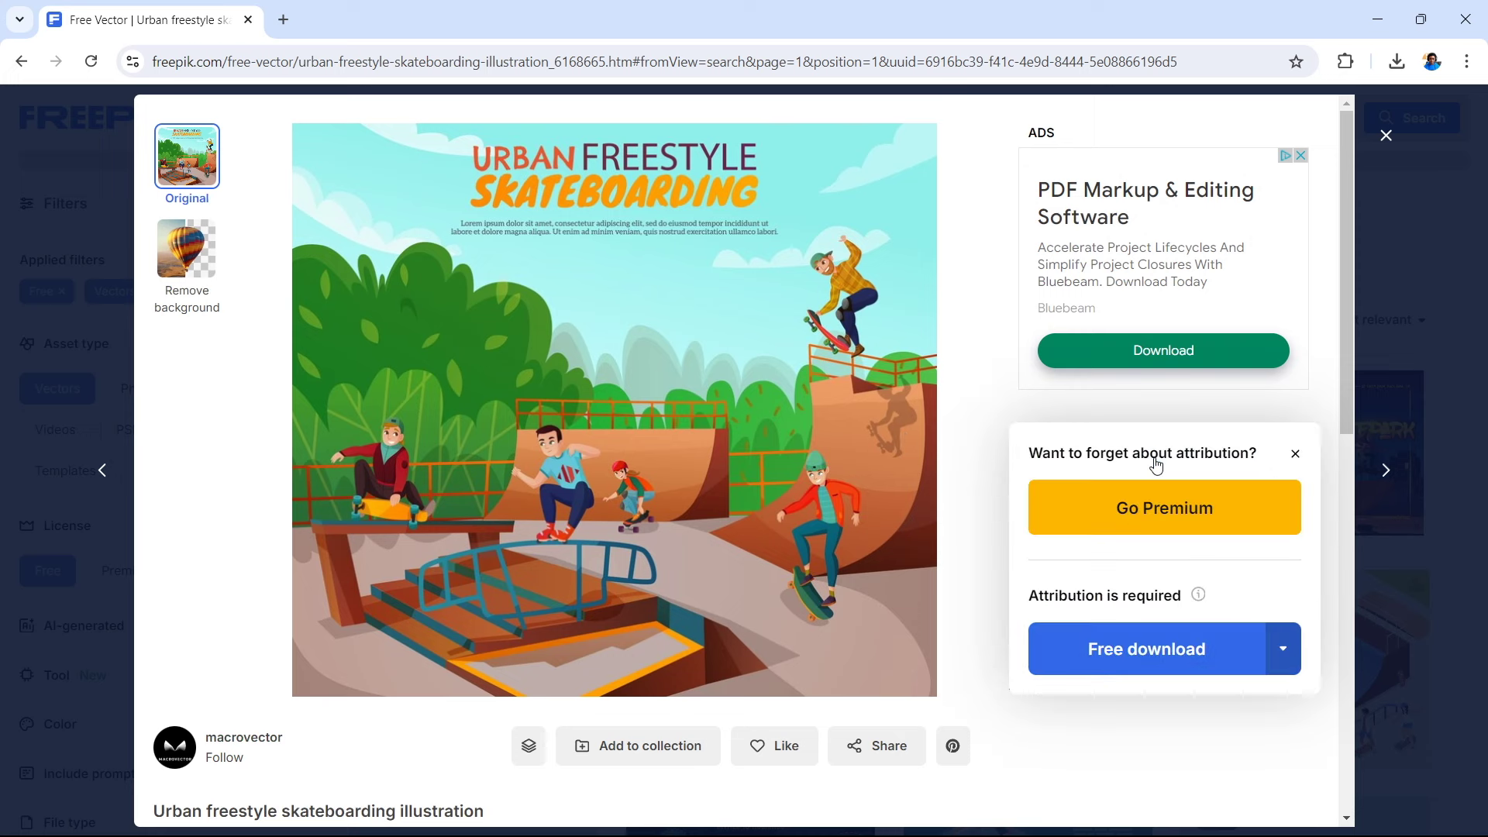
pyautogui.click(1290, 649)
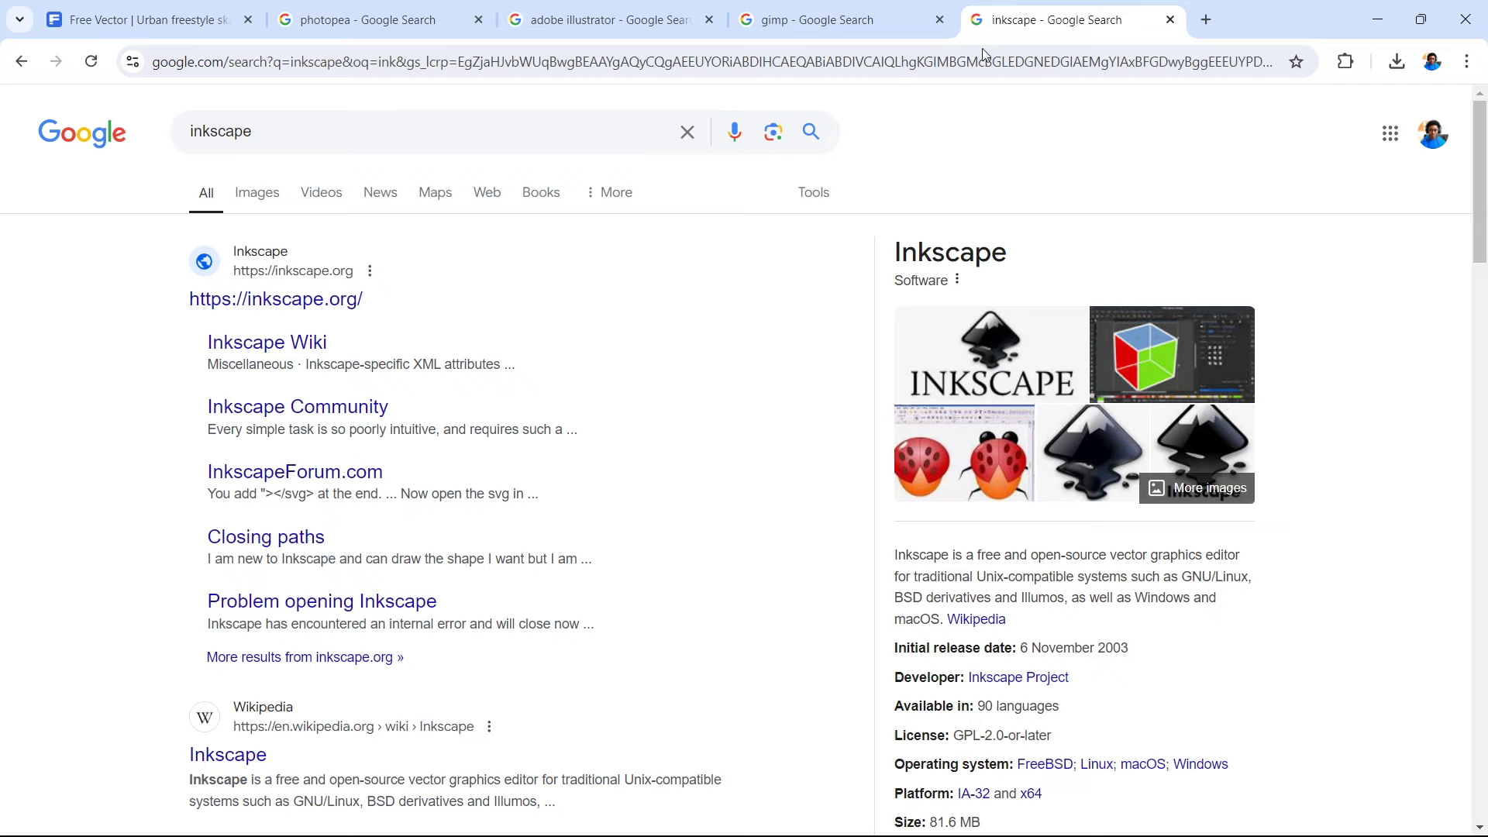
# - Review the search results for GIMP, Adobe Illustrator and Photopea, and return to the Freepik page
pyautogui.hotkey('ctrl', 'shift', 'Tab')
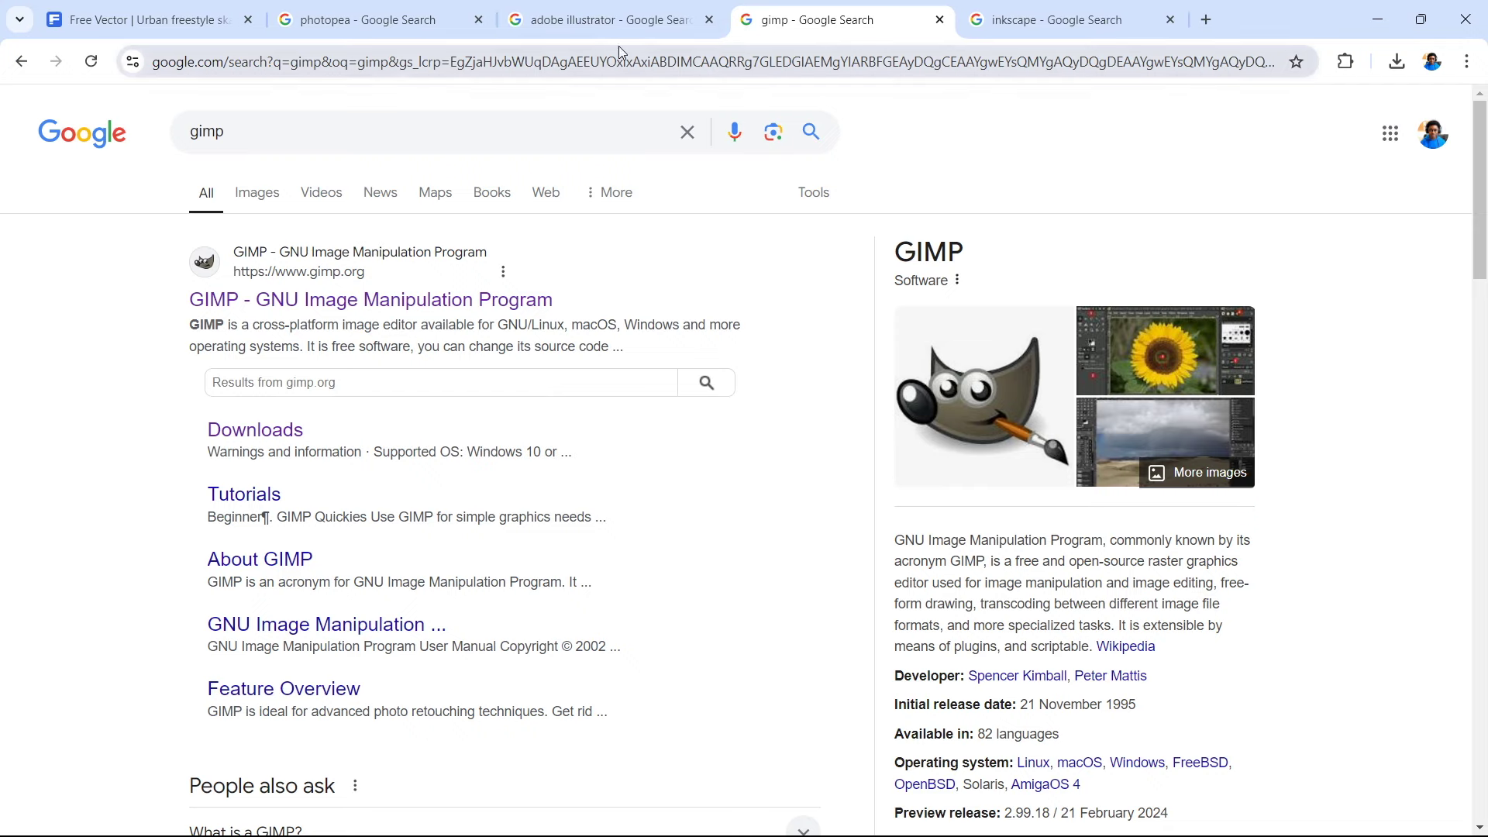
pyautogui.hotkey('ctrl', 'shift', 'Tab')
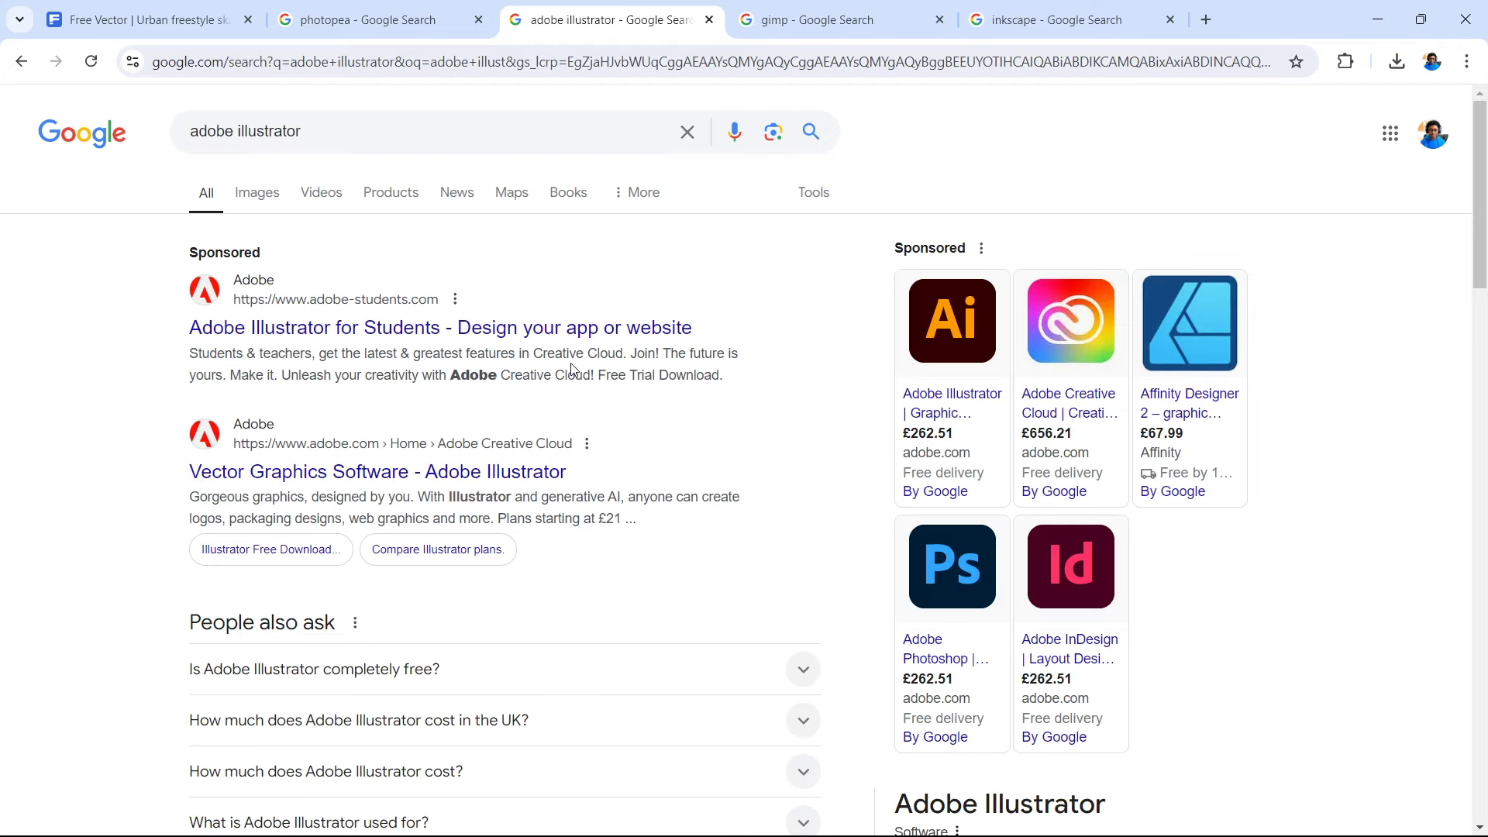
pyautogui.hotkey('ctrl', 'shift', 'Tab')
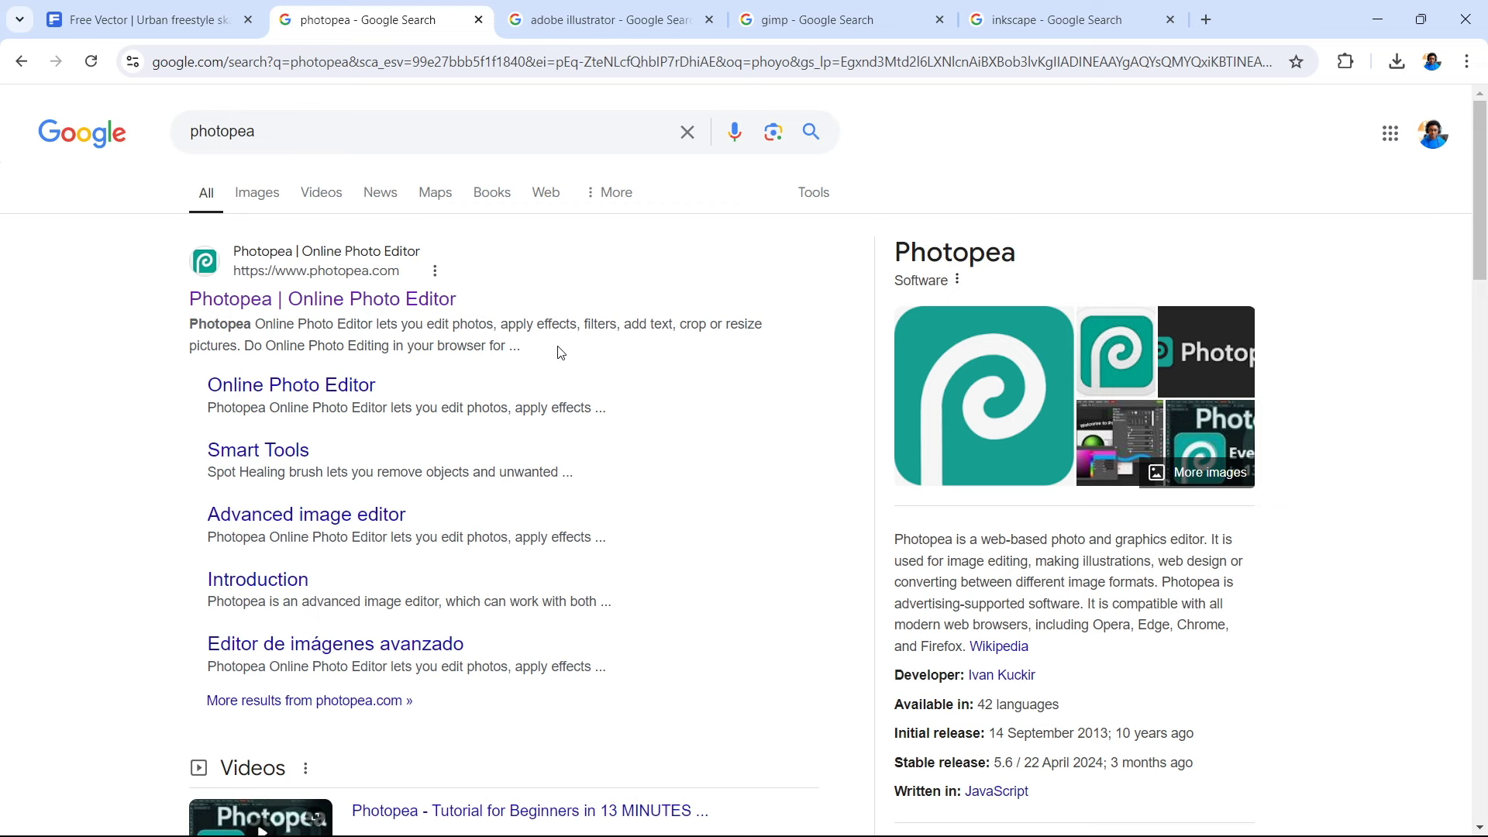
pyautogui.hotkey('ctrl', 'shift', 'Tab')
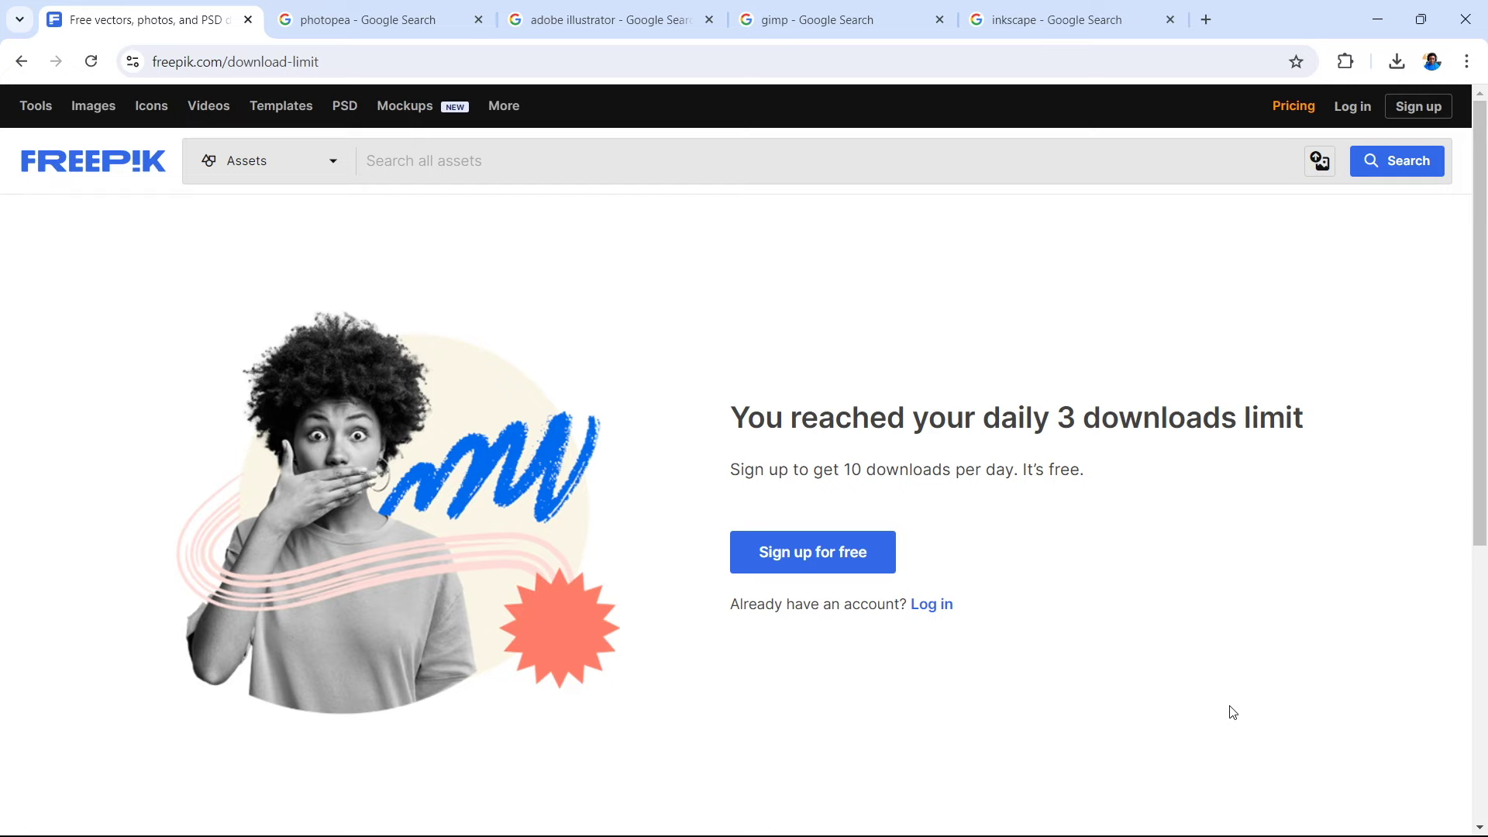
# - Return to the skate park results, open the quarter pipe vector with two teenagers skating and download it free as EPS
pyautogui.hotkey('alt', 'Left')
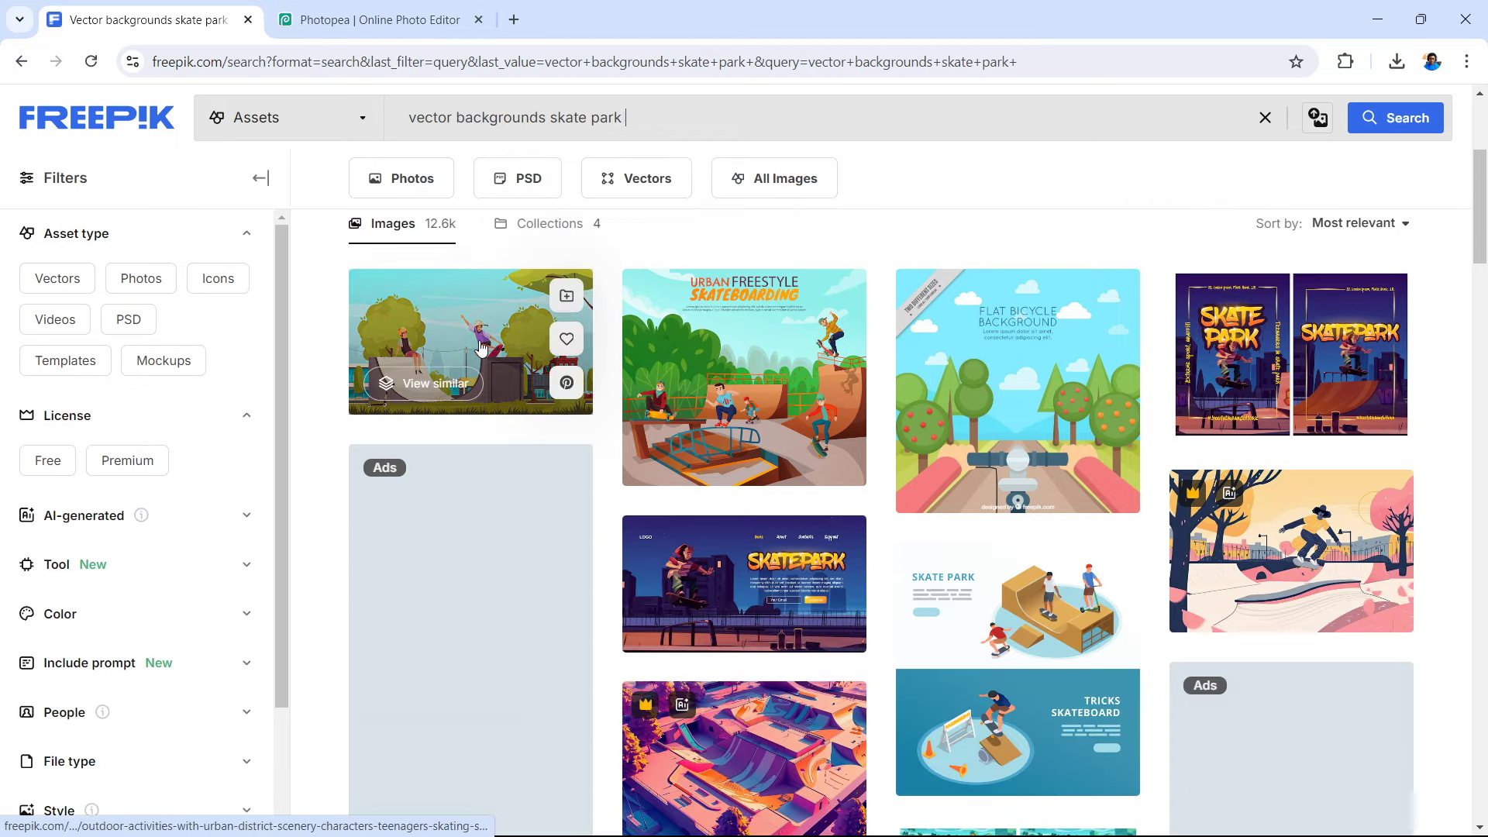
pyautogui.click(481, 348)
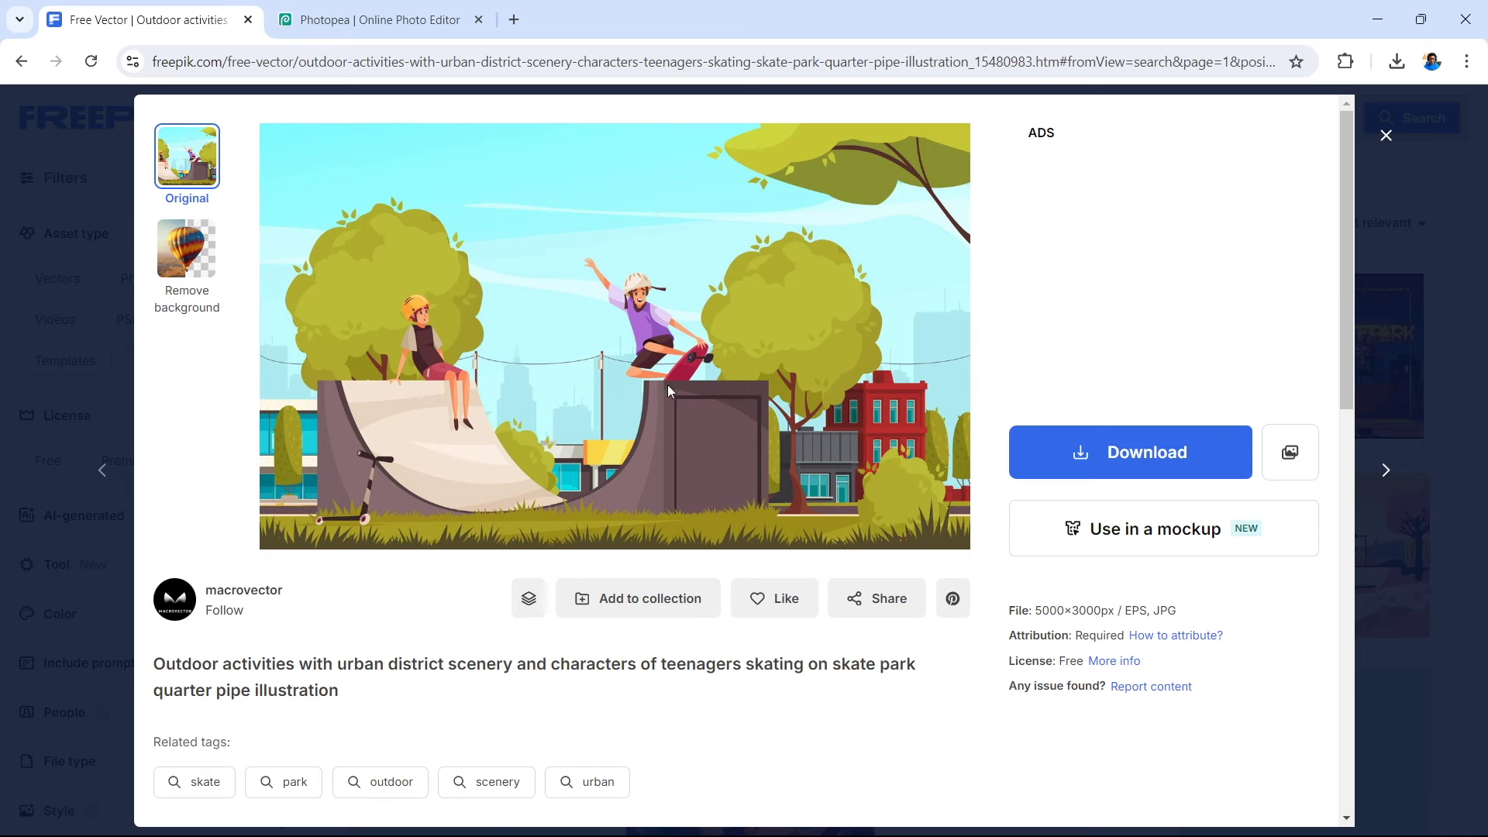
pyautogui.click(1197, 455)
pyautogui.click(1282, 651)
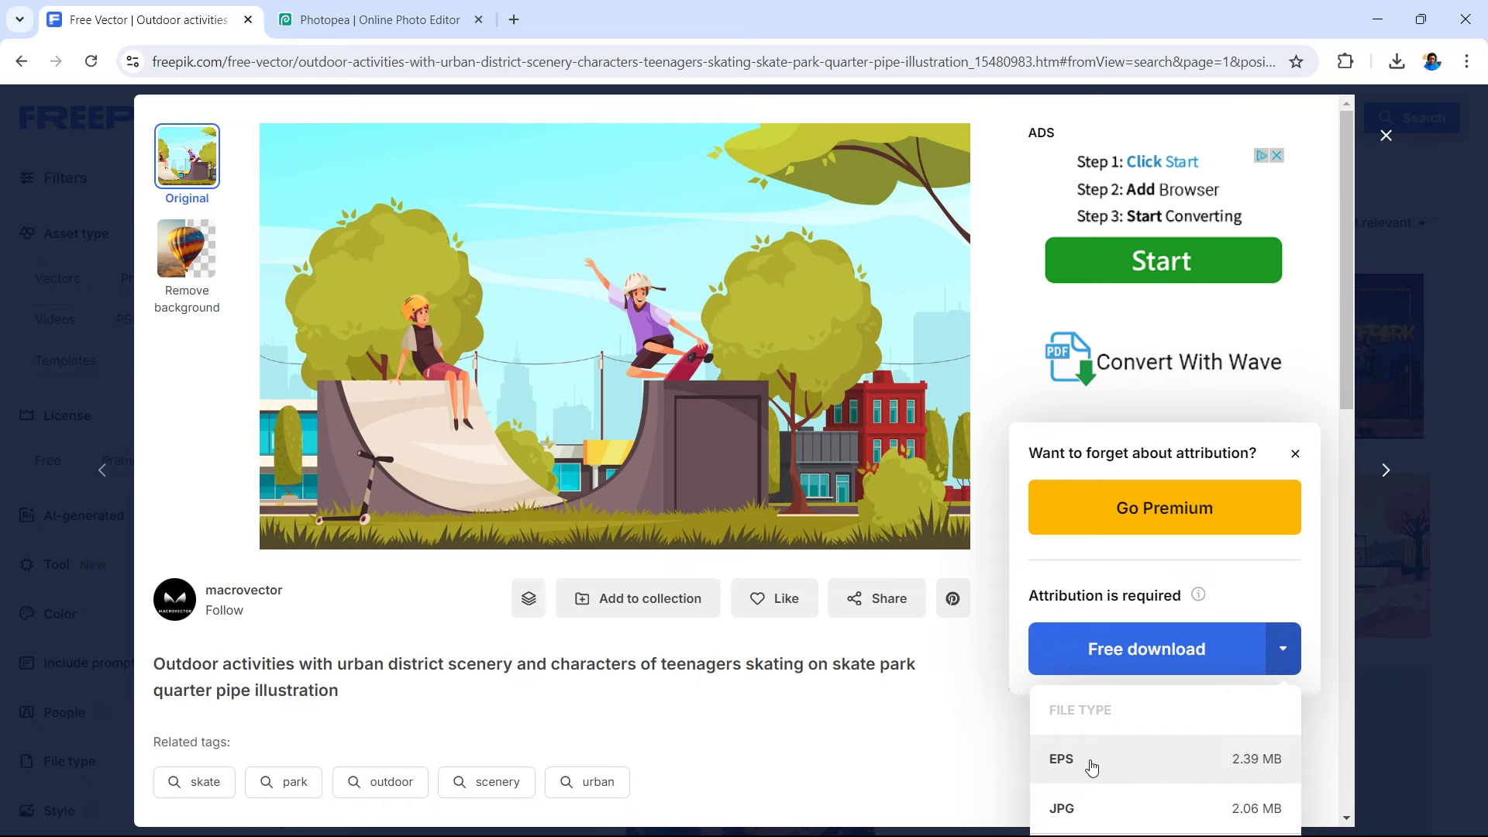
pyautogui.click(1095, 764)
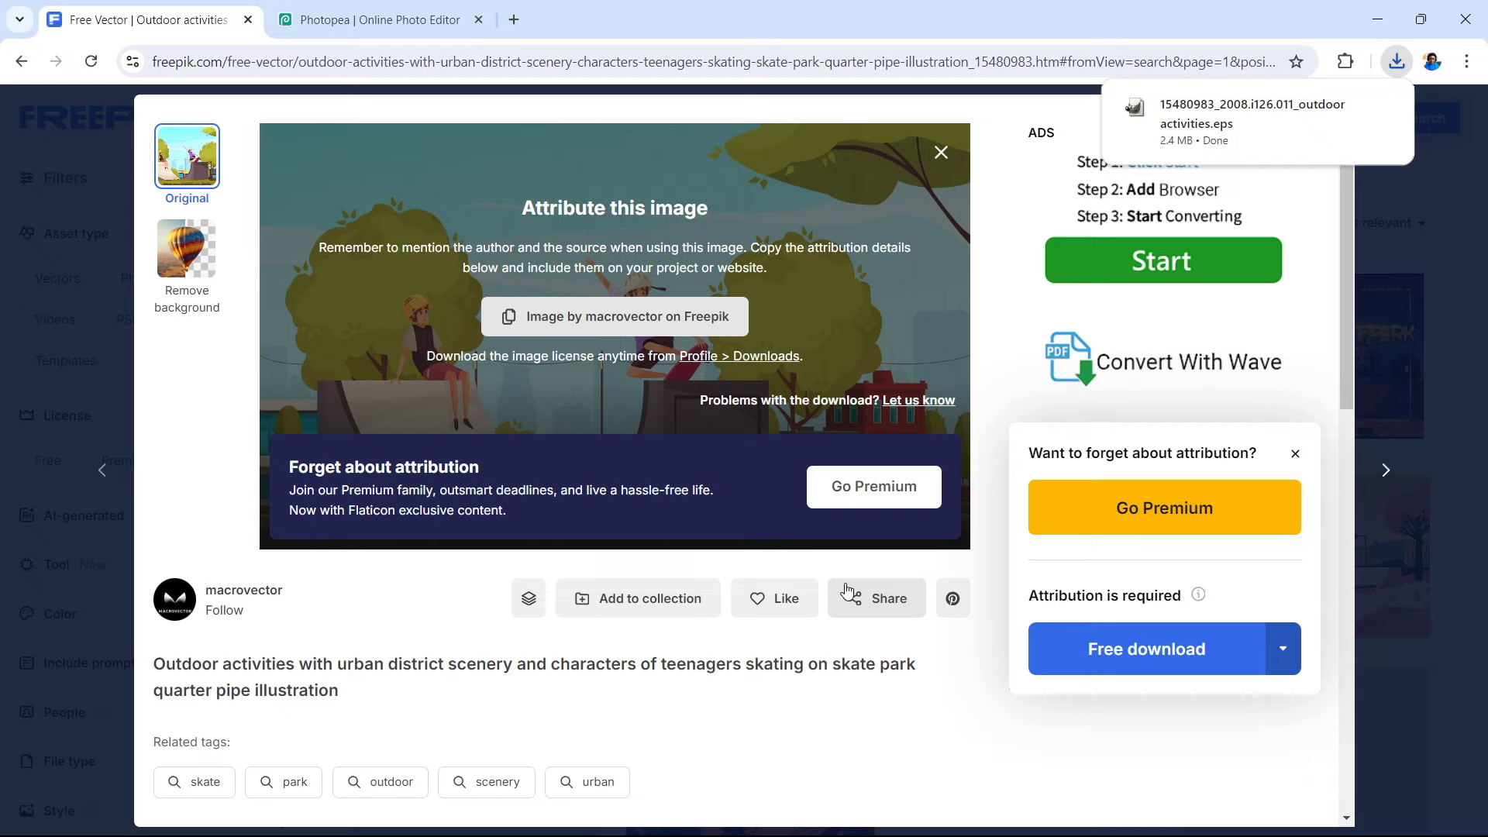
# - Switch to Photopea and open the EPS file "15480983_2008.i126.011_outdoor activities" from the Downloads folder
pyautogui.hotkey('ctrl', 'Tab')
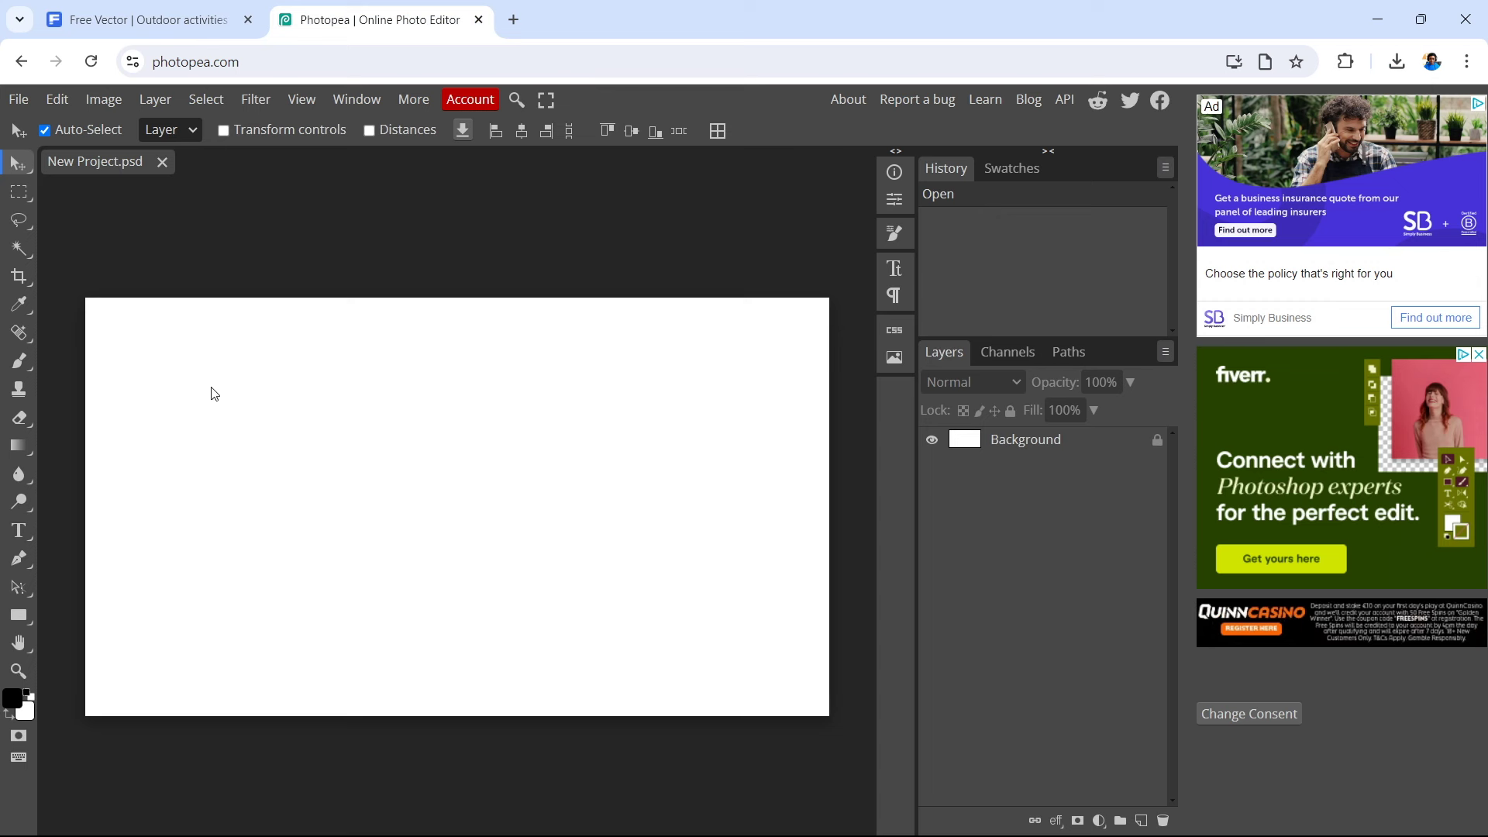
pyautogui.click(18, 99)
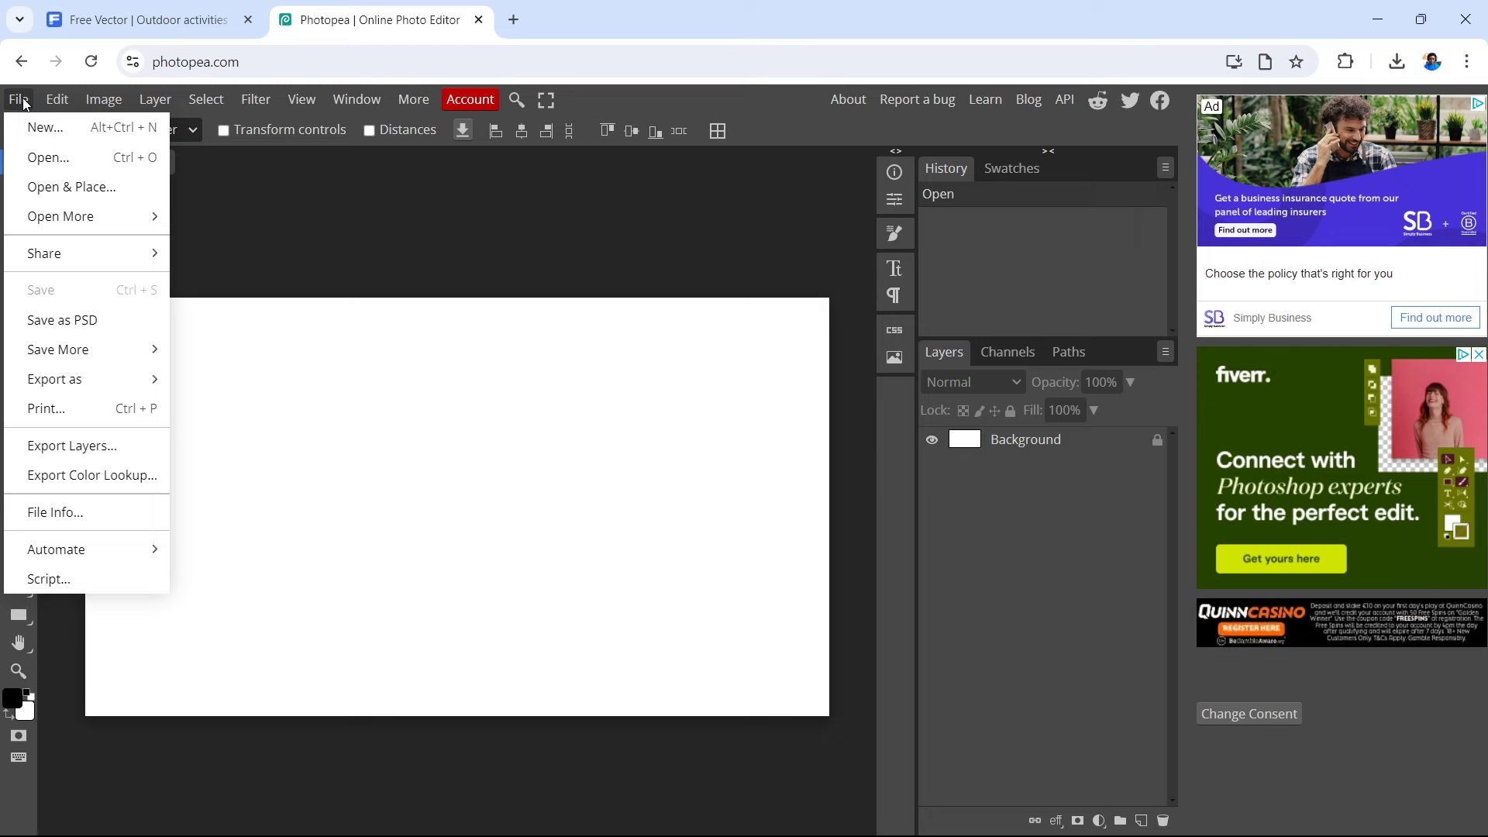
pyautogui.click(64, 158)
pyautogui.click(87, 287)
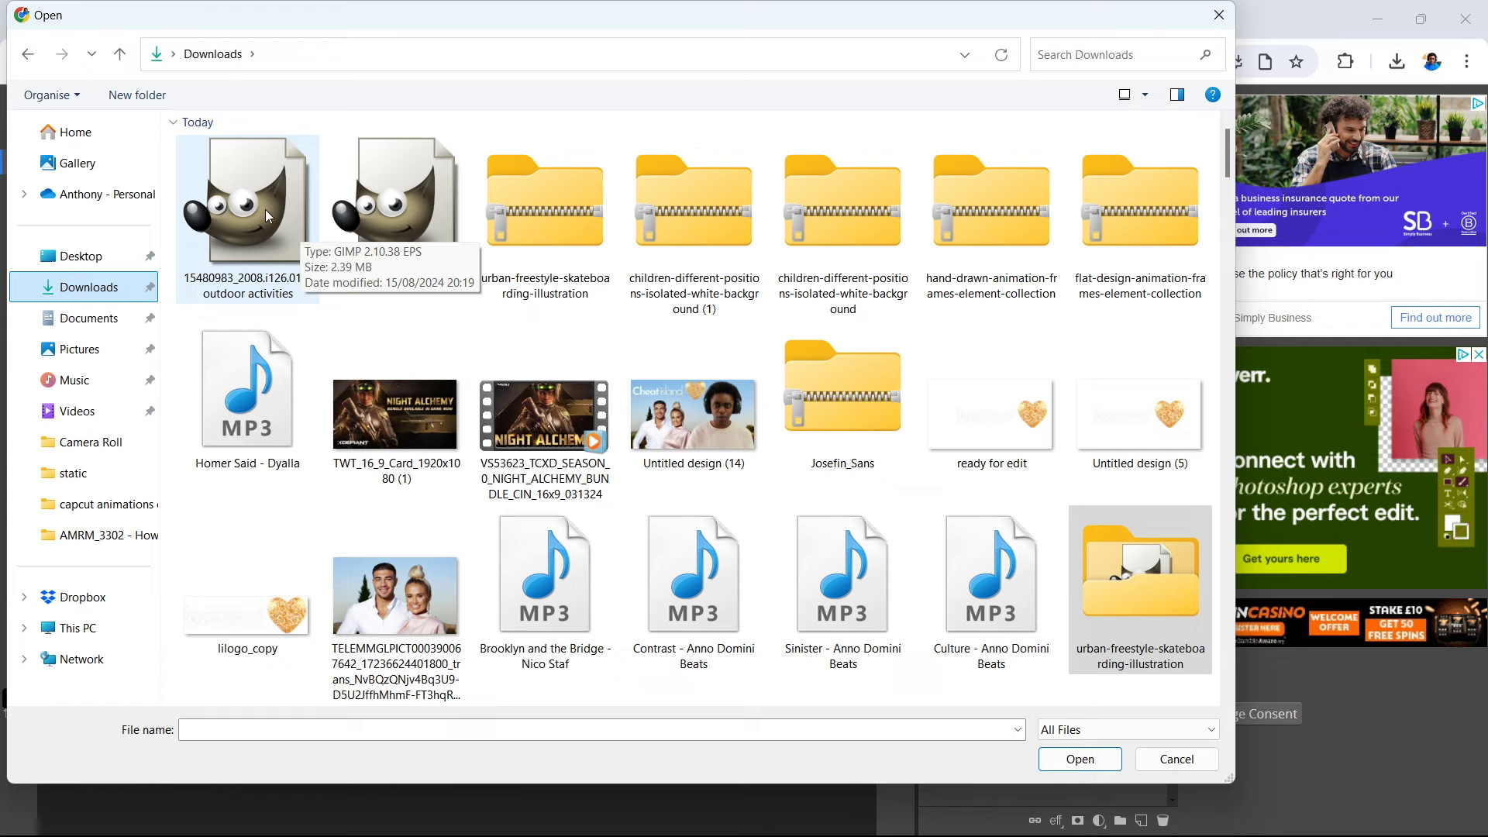
pyautogui.doubleClick(267, 209)
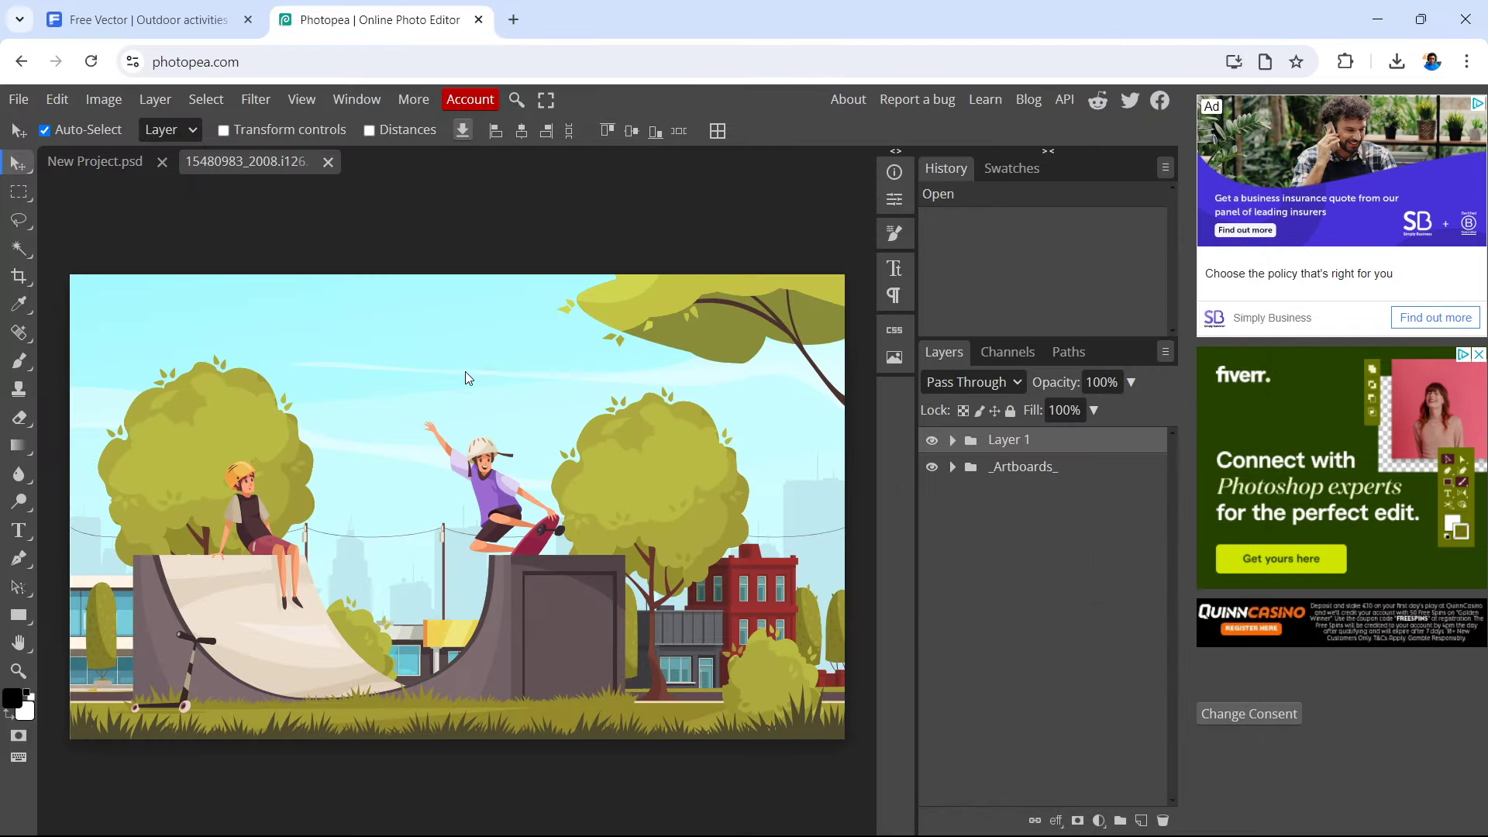
# - Pull the airborne skater's purple shirt shape up into the sky and delete it with the neighbouring torso paths
pyautogui.click(347, 472)
pyautogui.click(492, 435)
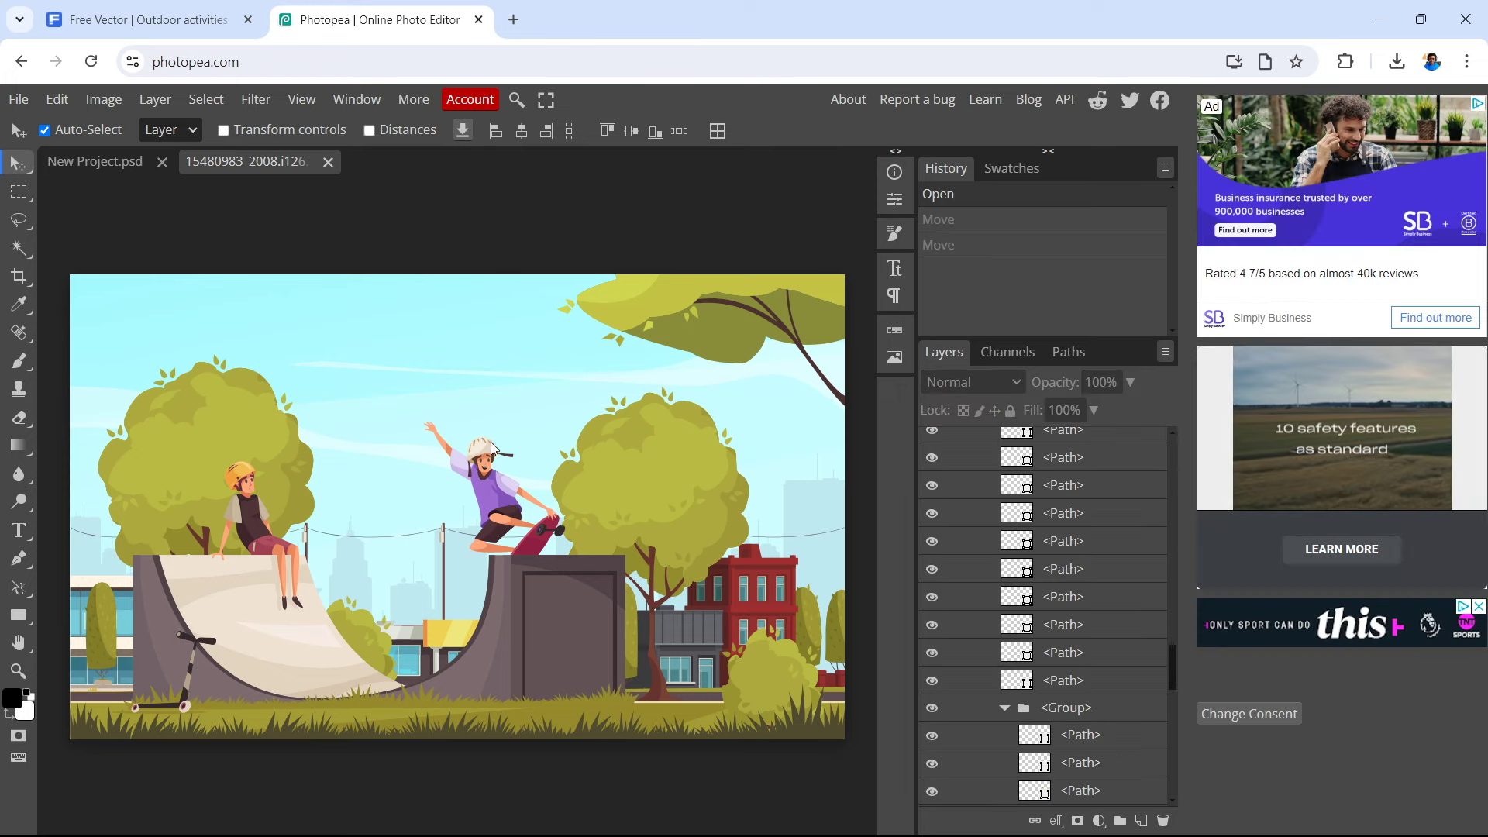
pyautogui.moveTo(496, 486); pyautogui.dragTo(458, 373)
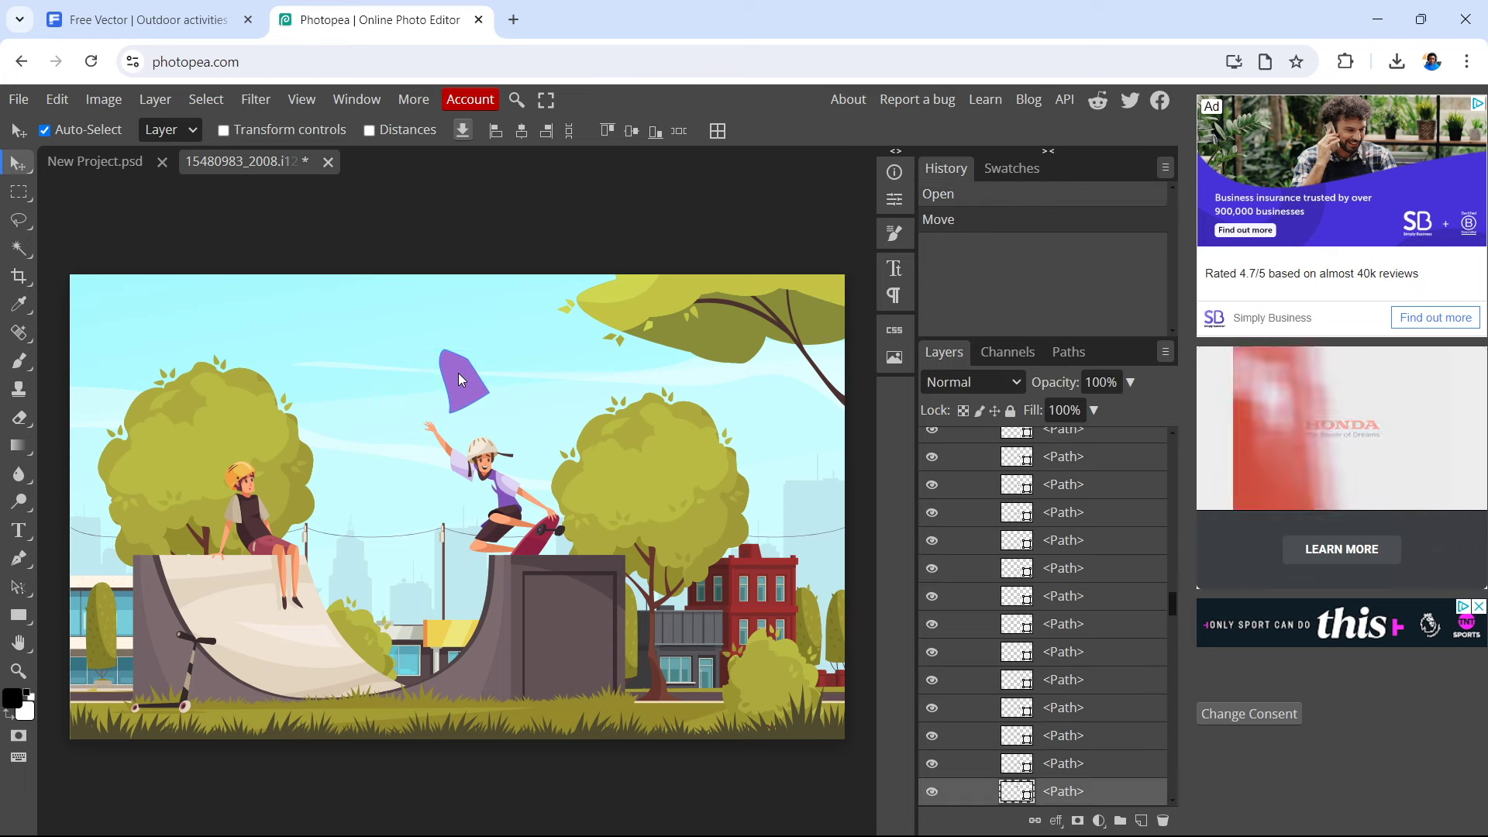
pyautogui.press('Delete')
pyautogui.press('Delete')
pyautogui.press('Delete')
pyautogui.press('Delete')
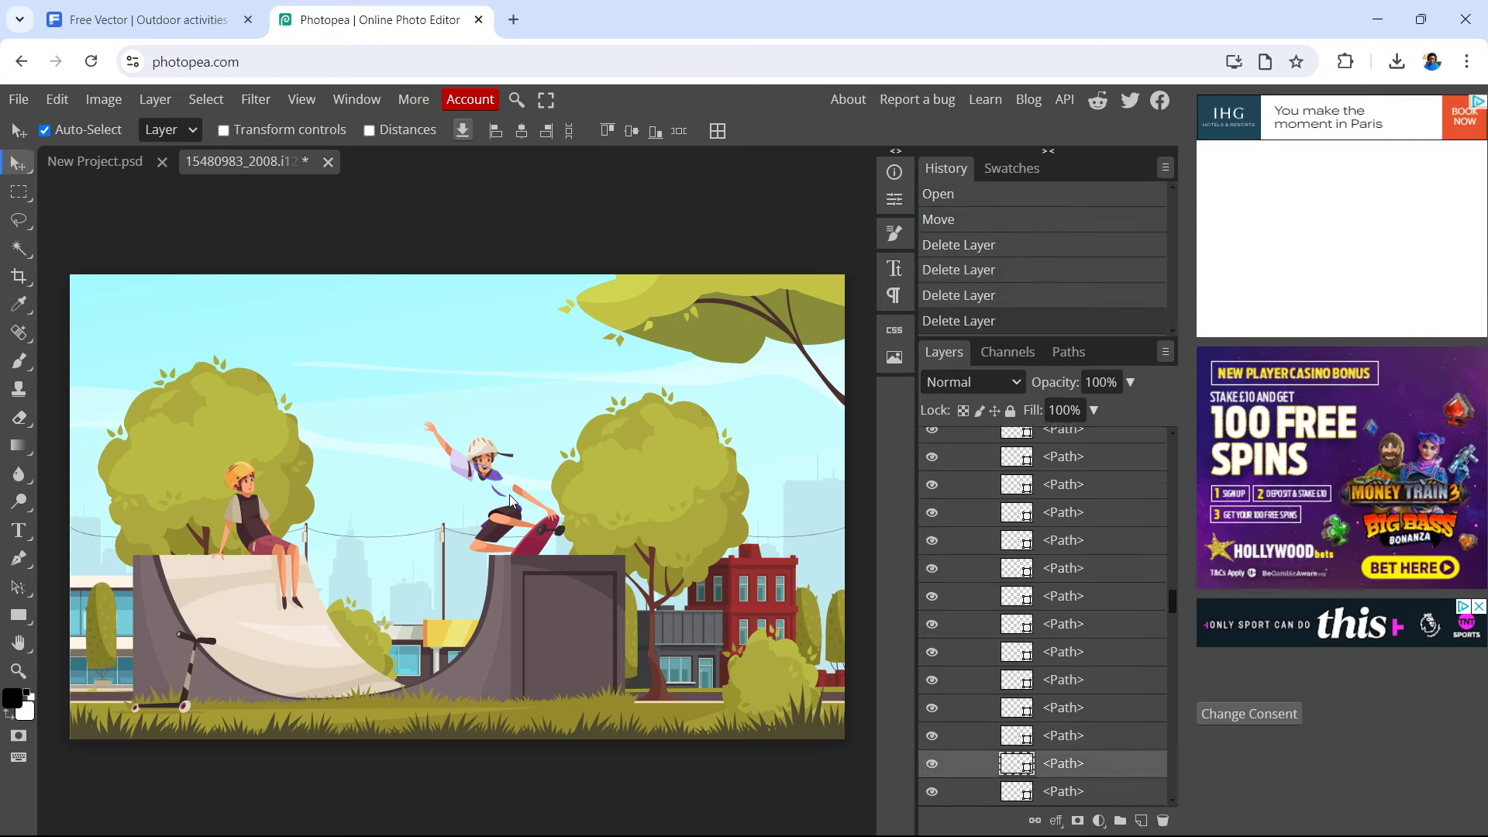
# - Delete the airborne skater's dark shorts paths and further pieces around the torso
pyautogui.click(486, 462)
pyautogui.press('Delete')
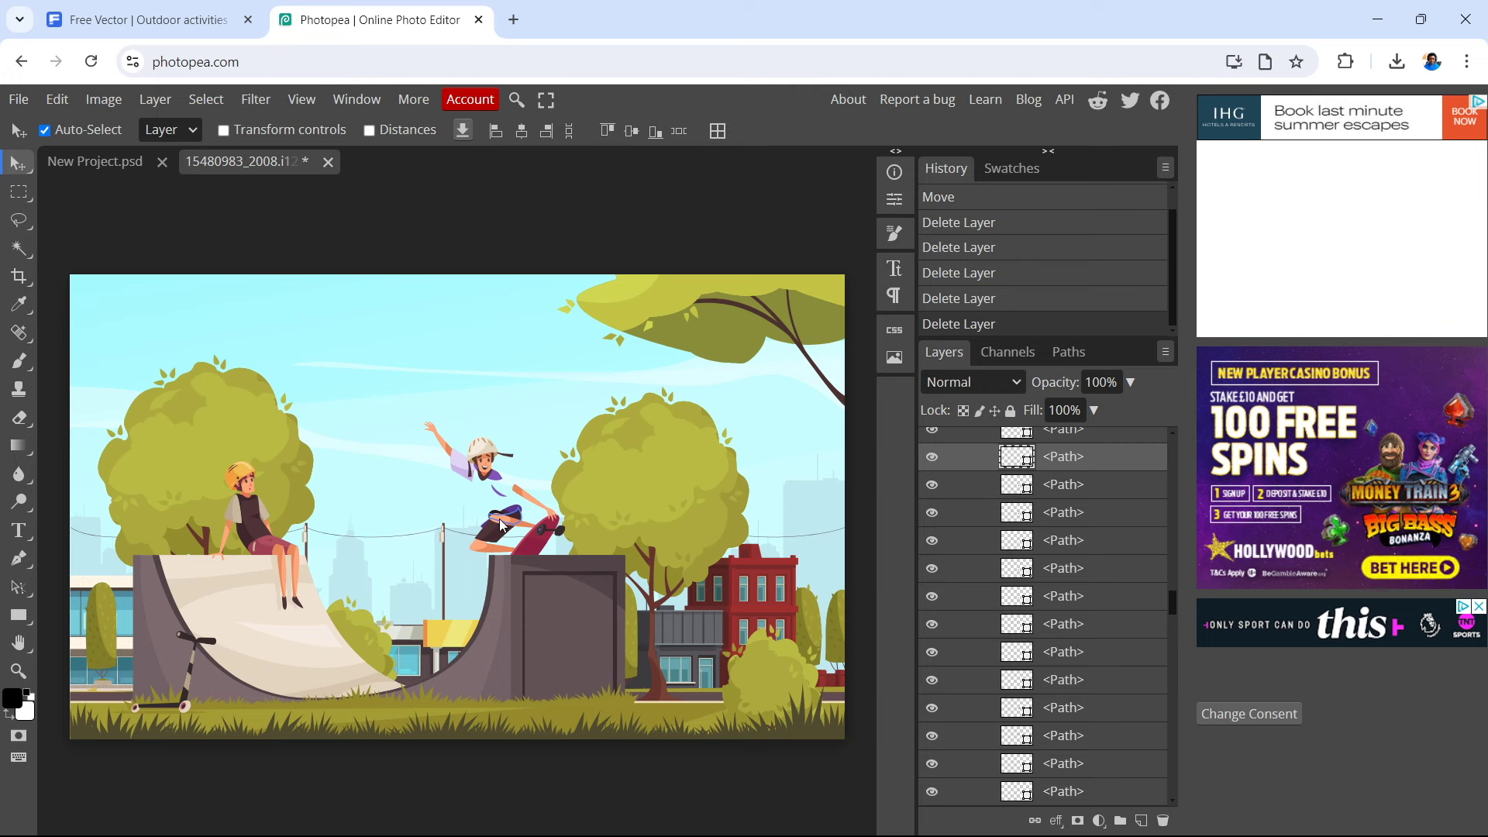
pyautogui.press('Delete')
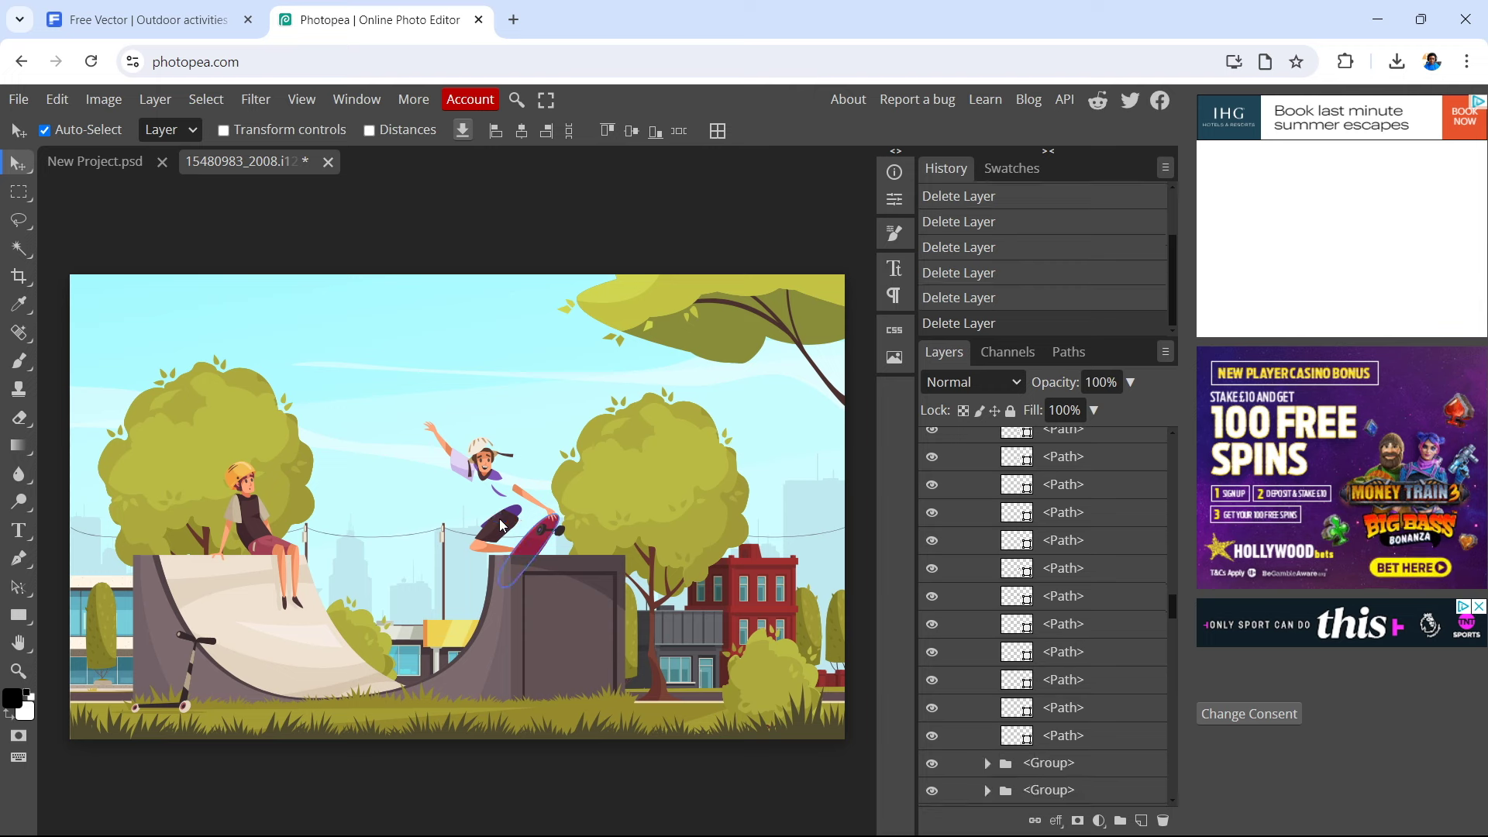
pyautogui.click(500, 529)
pyautogui.press('Delete')
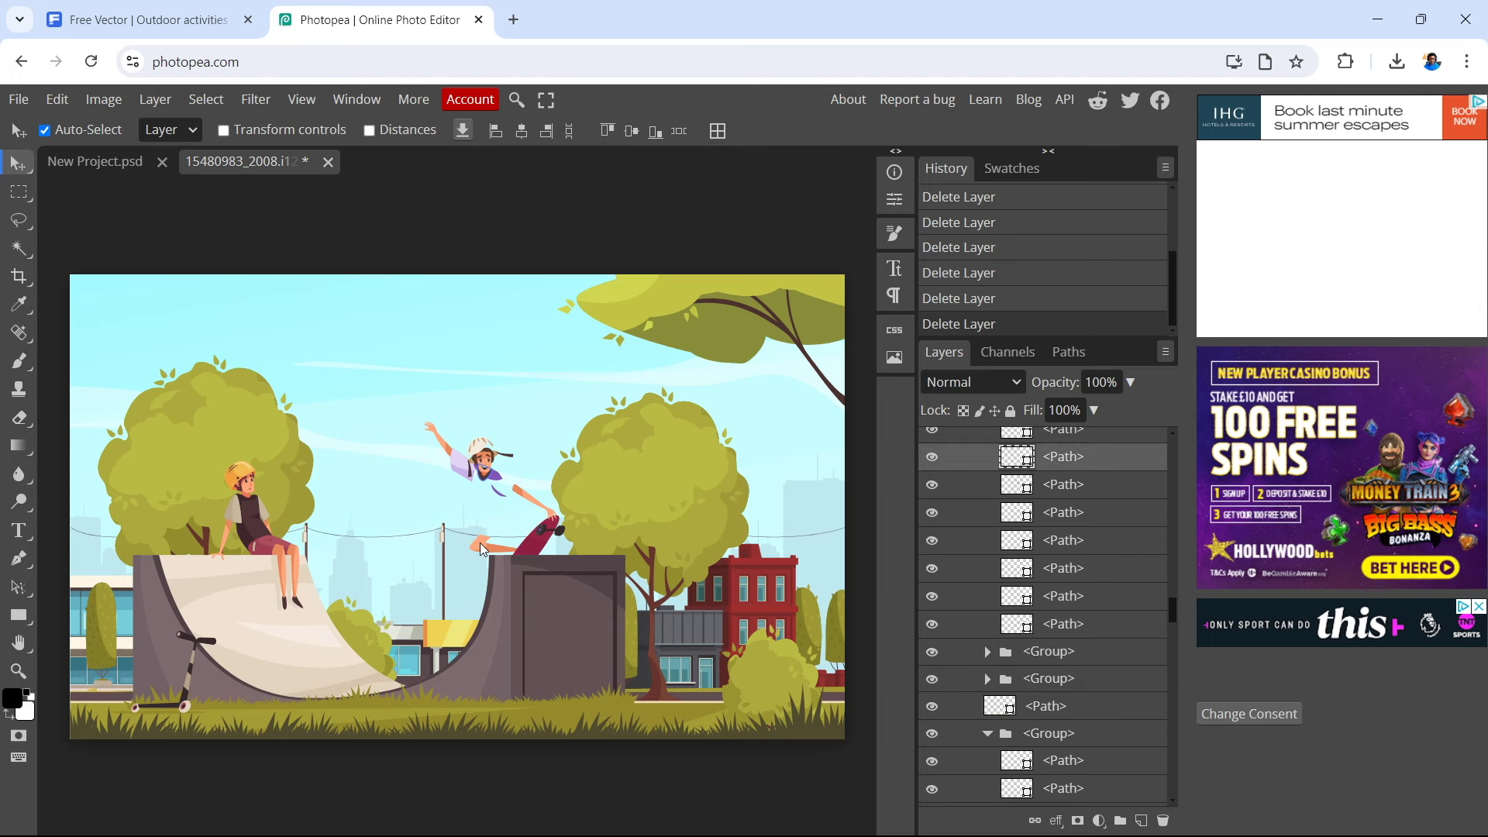
# - Delete the airborne skater's shoe, leg and red skateboard deck paths above the ramp
pyautogui.press('Delete')
pyautogui.press('Delete')
pyautogui.press('Delete')
pyautogui.press('Delete')
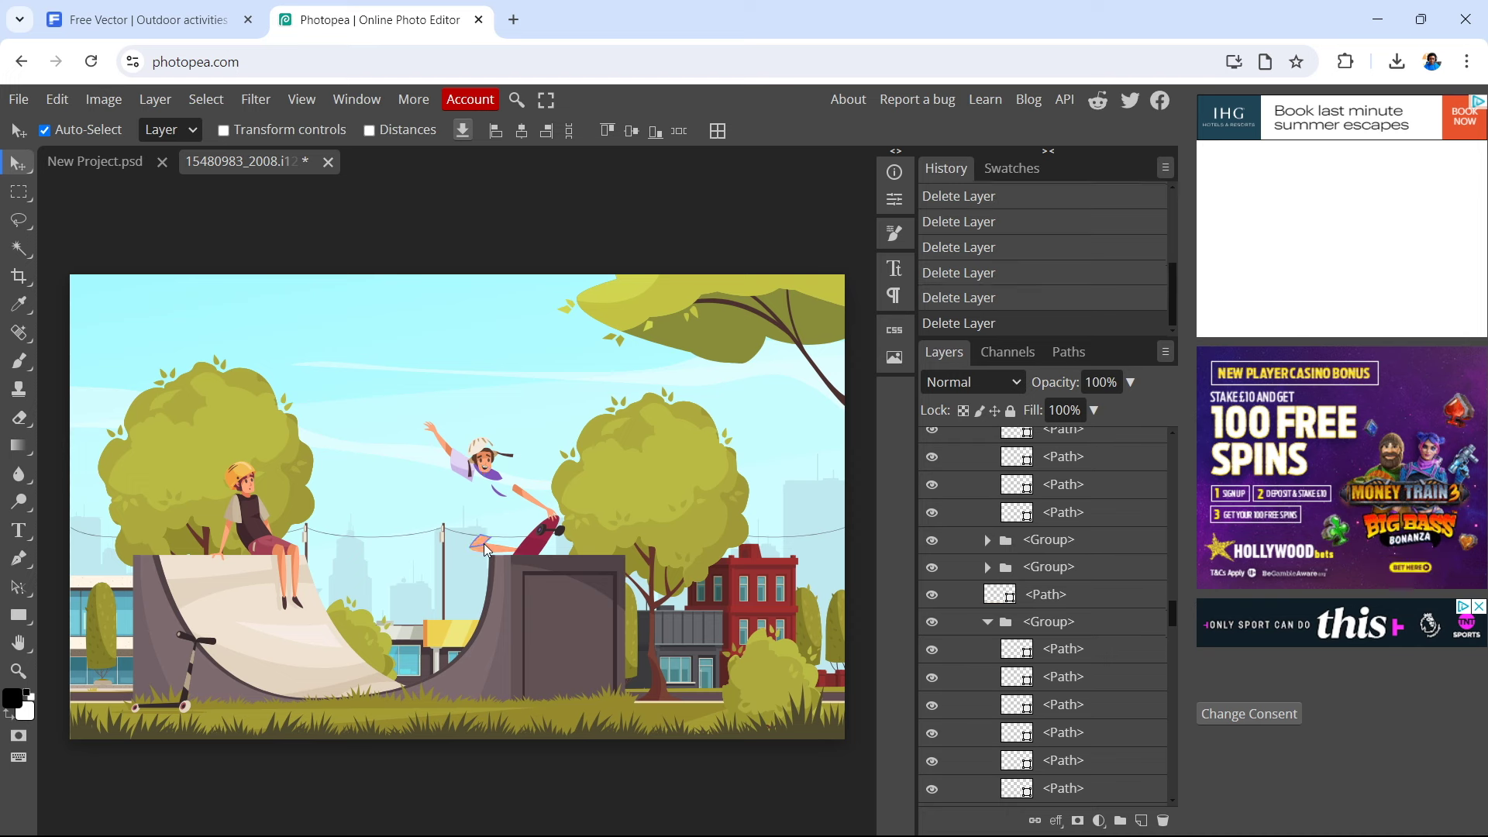
pyautogui.press('Delete')
pyautogui.press('Delete')
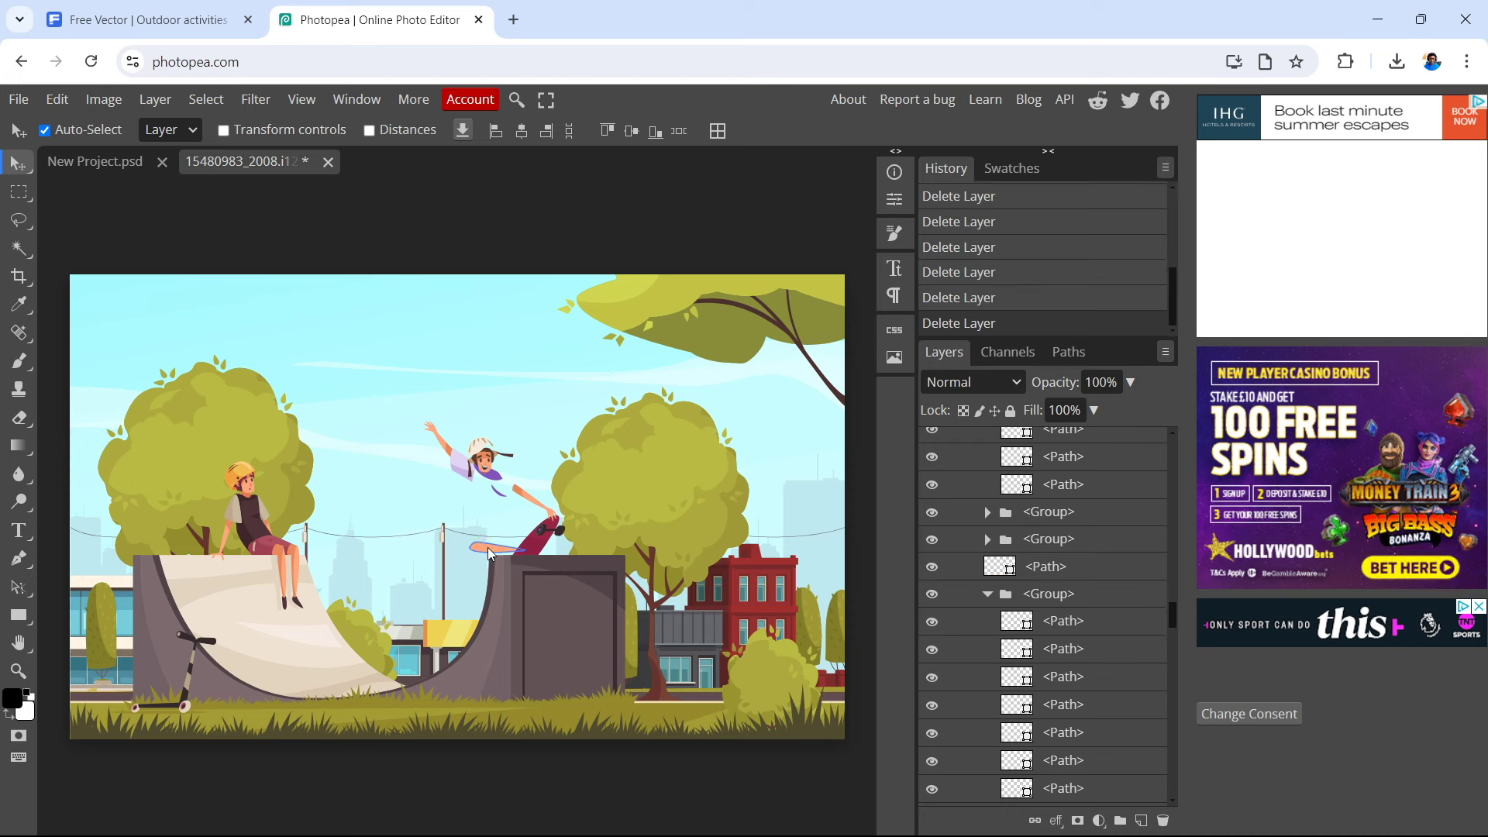
pyautogui.press('Delete')
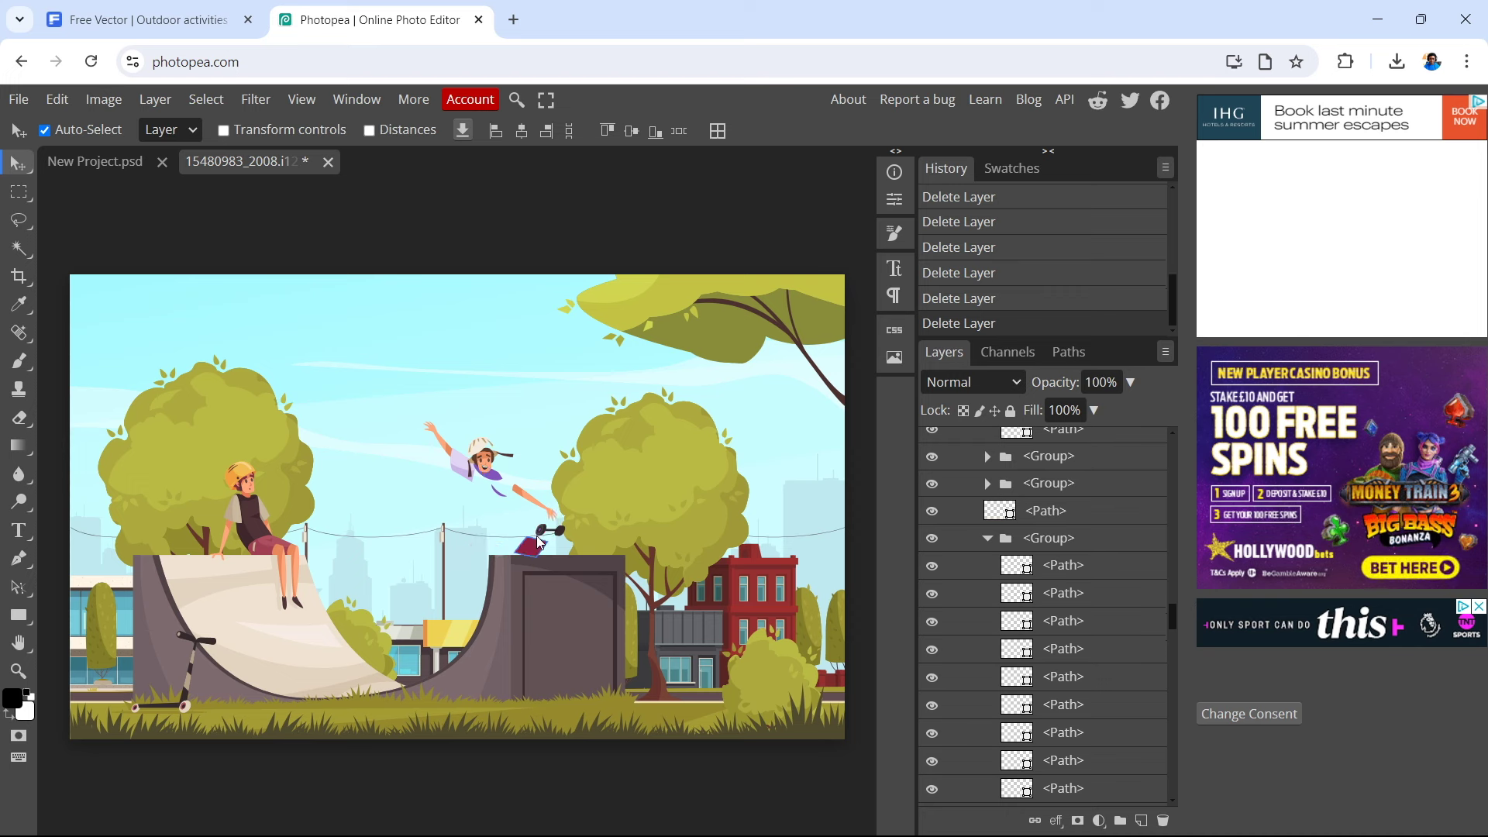
pyautogui.press('Delete')
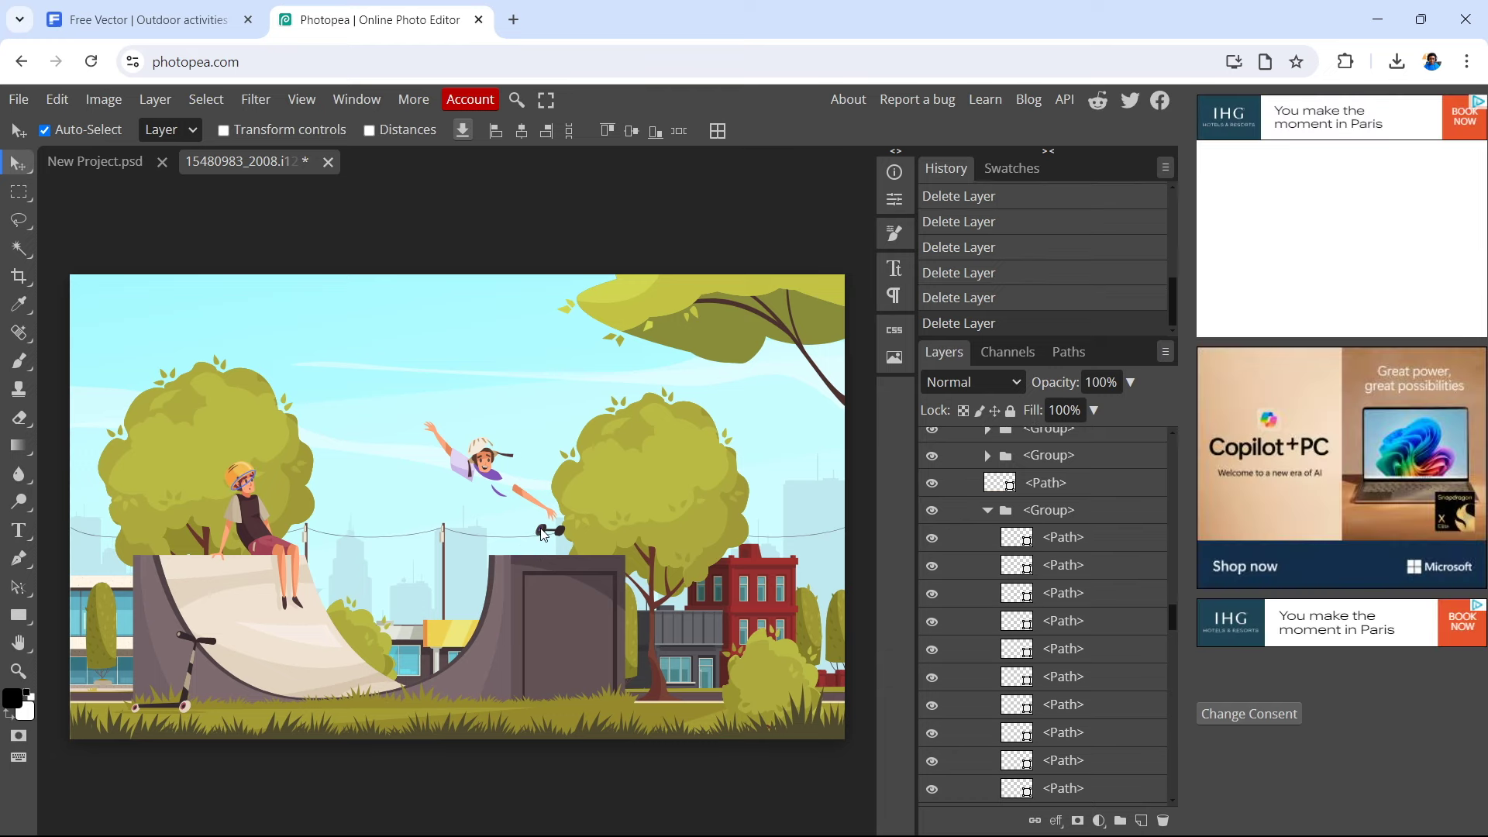
# - Undo the accidental blending change and delete the airborne skater's helmet, head and arm paths
pyautogui.hotkey('shift', '+')
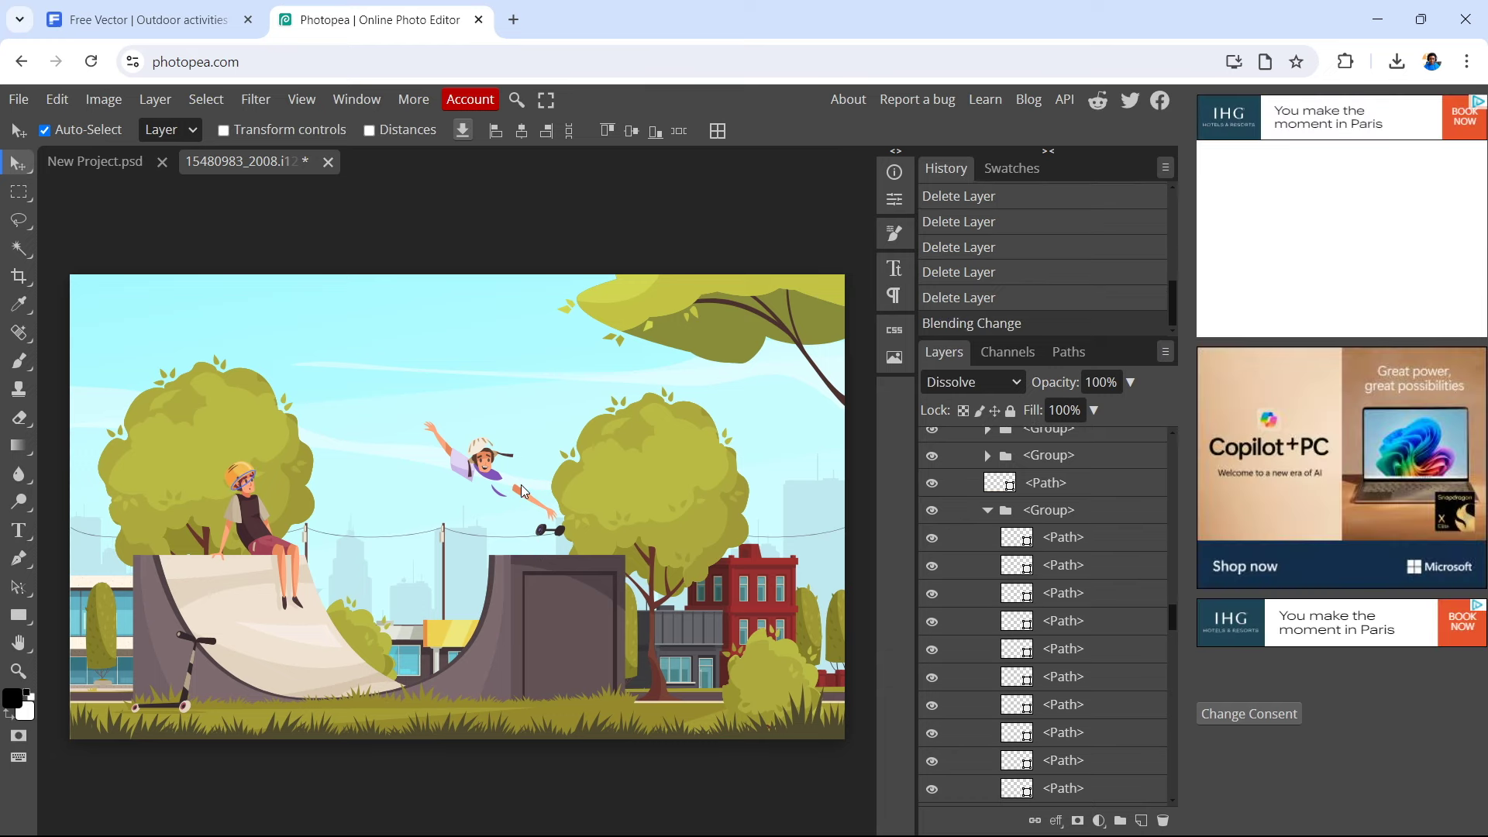
pyautogui.hotkey('ctrl', 'z')
pyautogui.press('Delete')
pyautogui.hotkey('ctrl', '+')
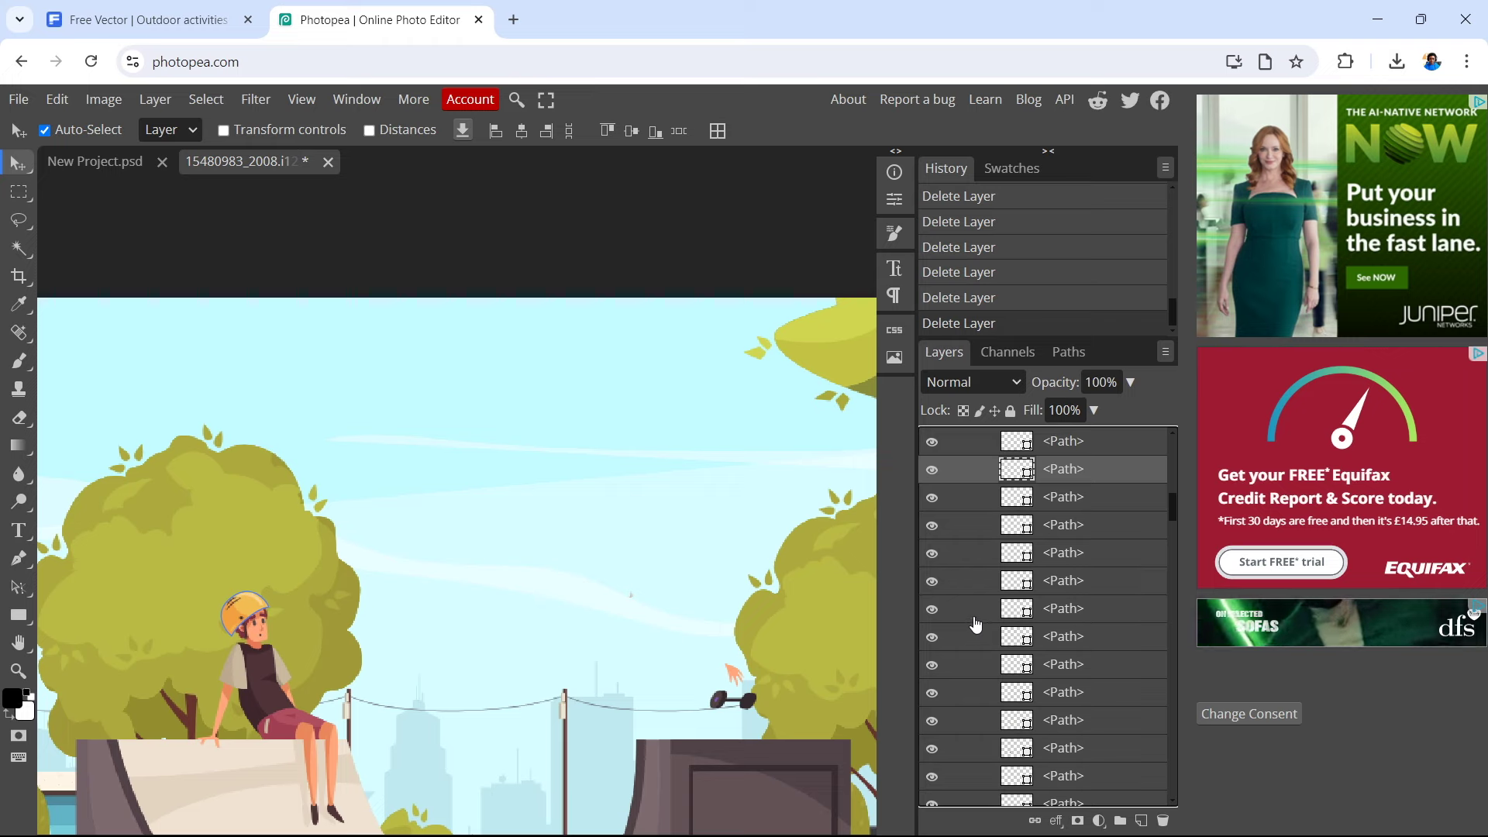
# - Select the run of paths forming the seated skater's orange helmet, lower legs and shoe, and delete them
pyautogui.click(1022, 498)
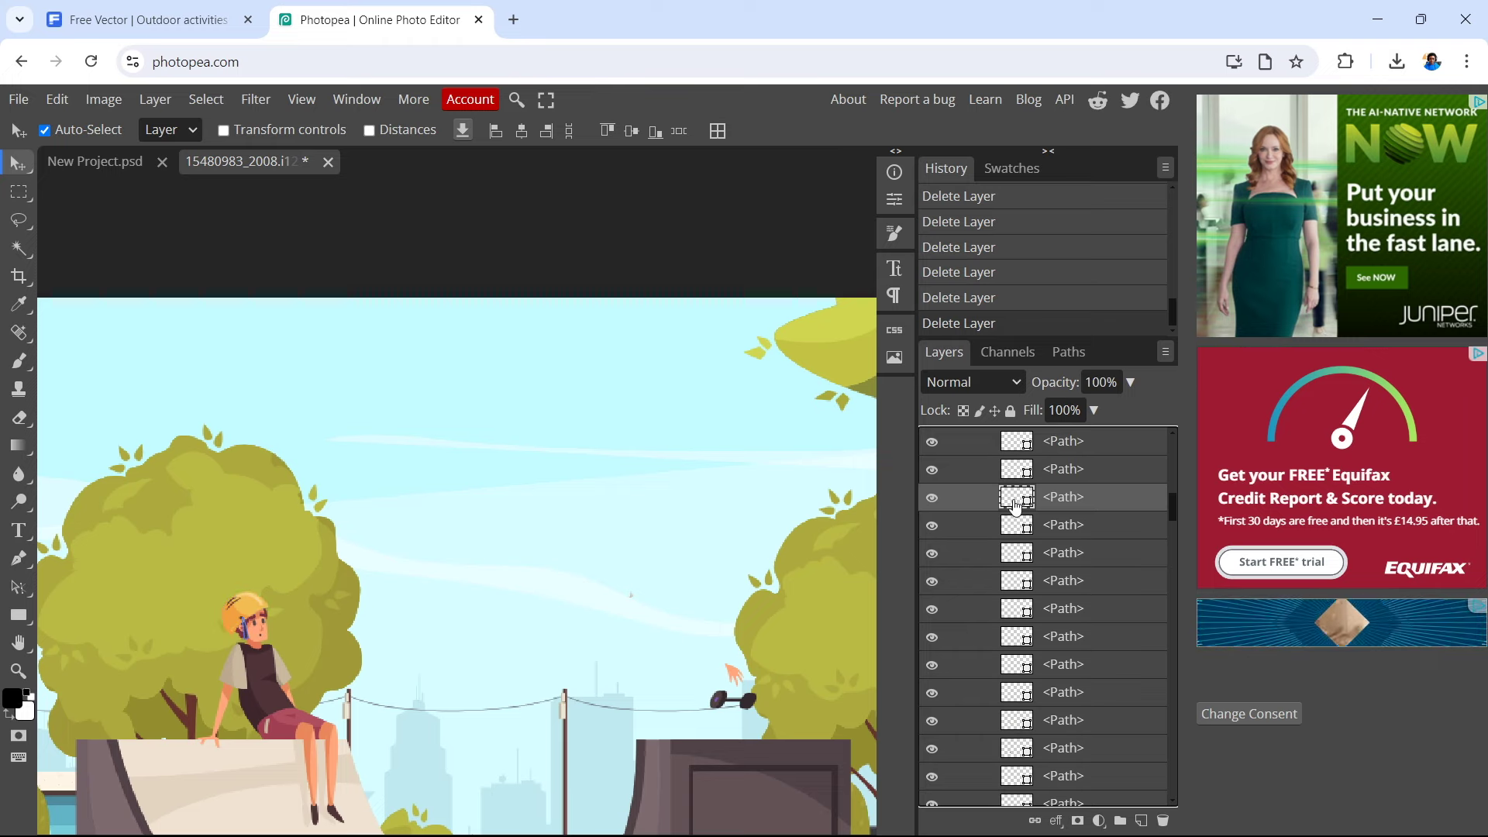
pyautogui.click(1011, 527)
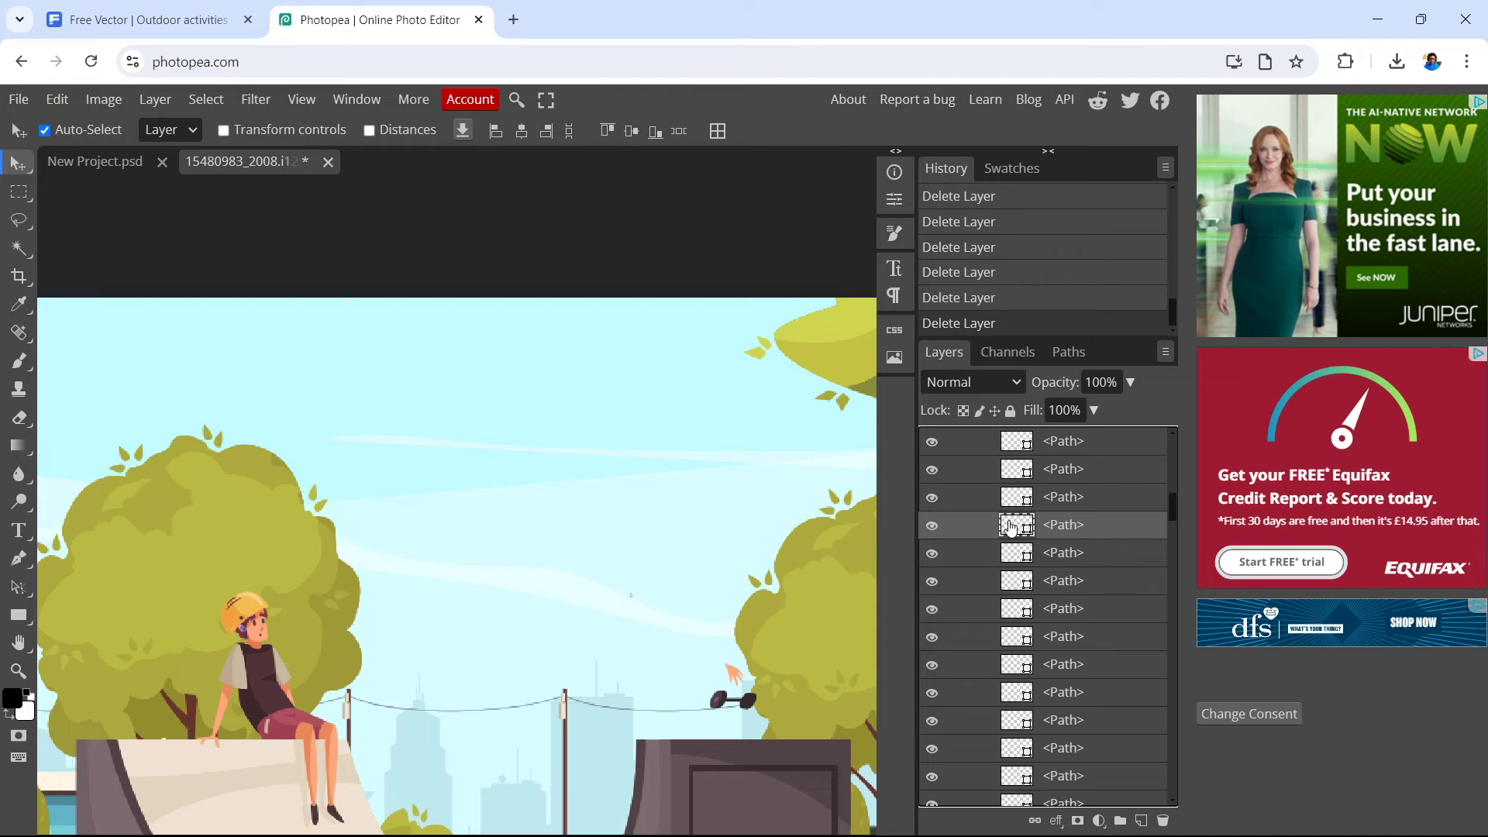
pyautogui.scroll(2, 1023, 488)
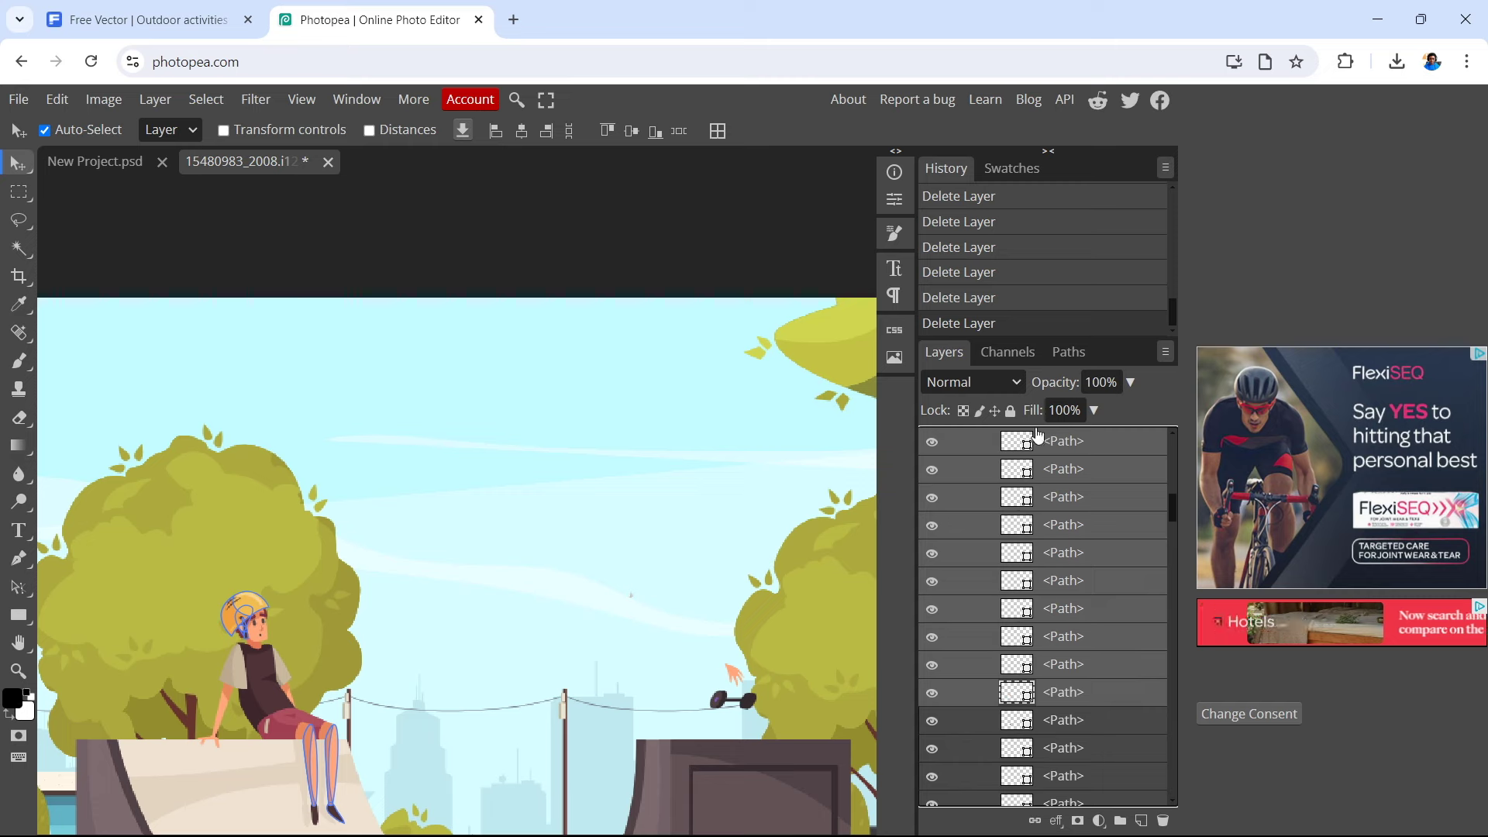
pyautogui.scroll(-1, 351, 732)
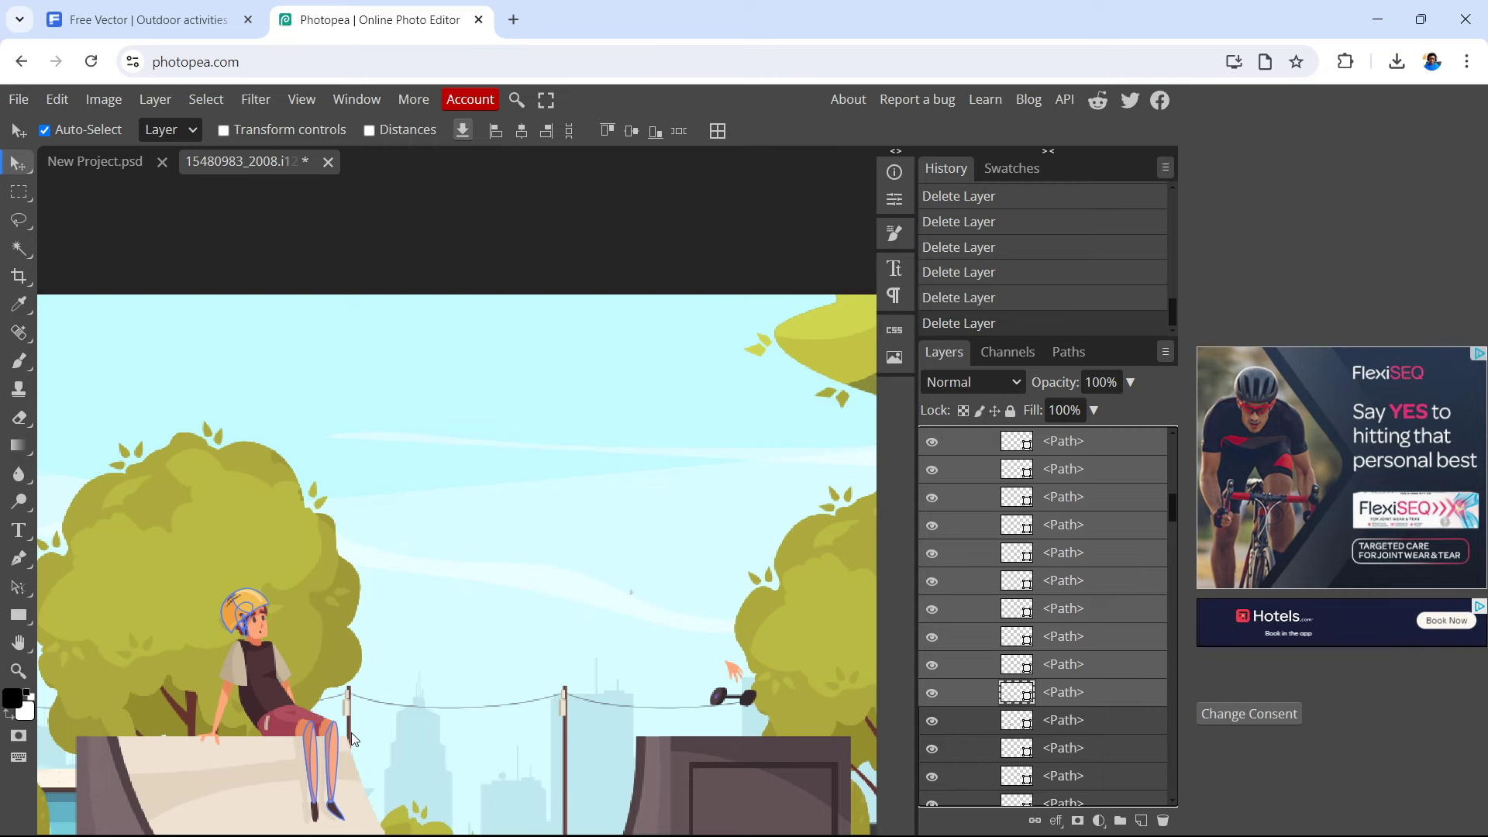
pyautogui.scroll(-3, 351, 733)
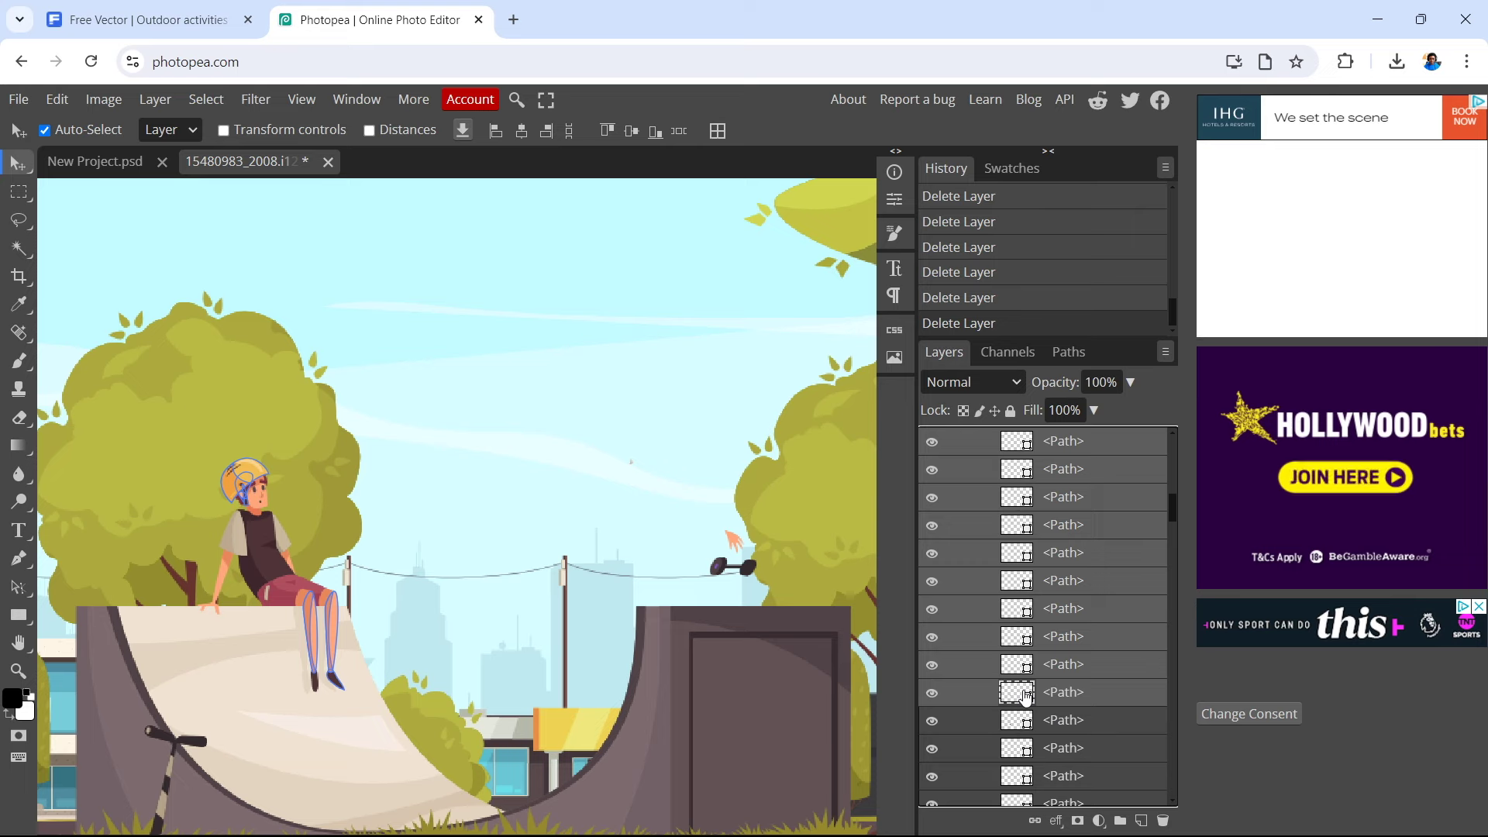
pyautogui.click(1025, 696)
pyautogui.press('Delete')
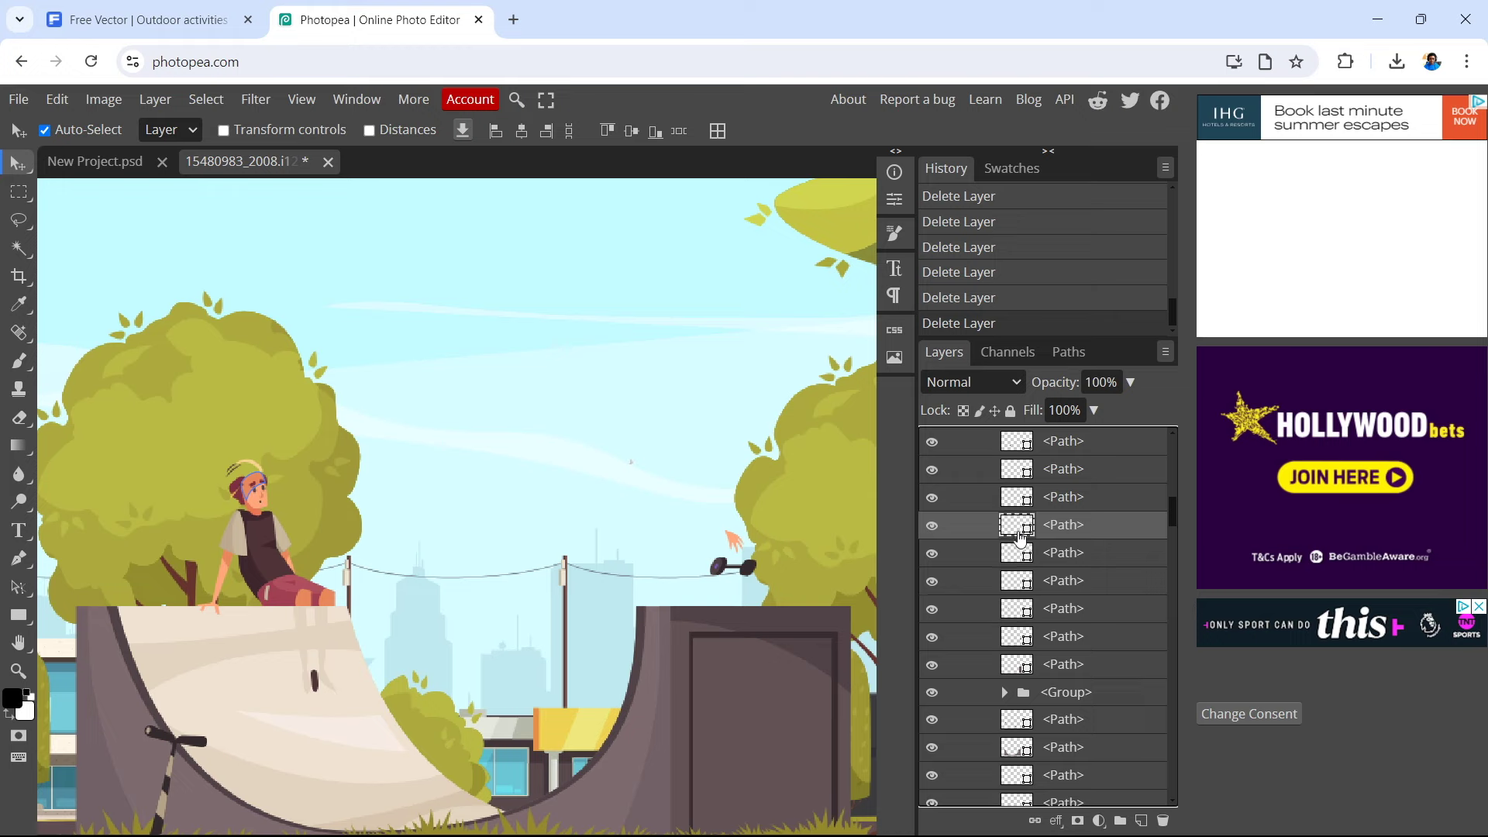
# - Delete more of the seated skater's paths, plus the emptied group left over from the airborne skater
pyautogui.click(1013, 500)
pyautogui.press('Delete')
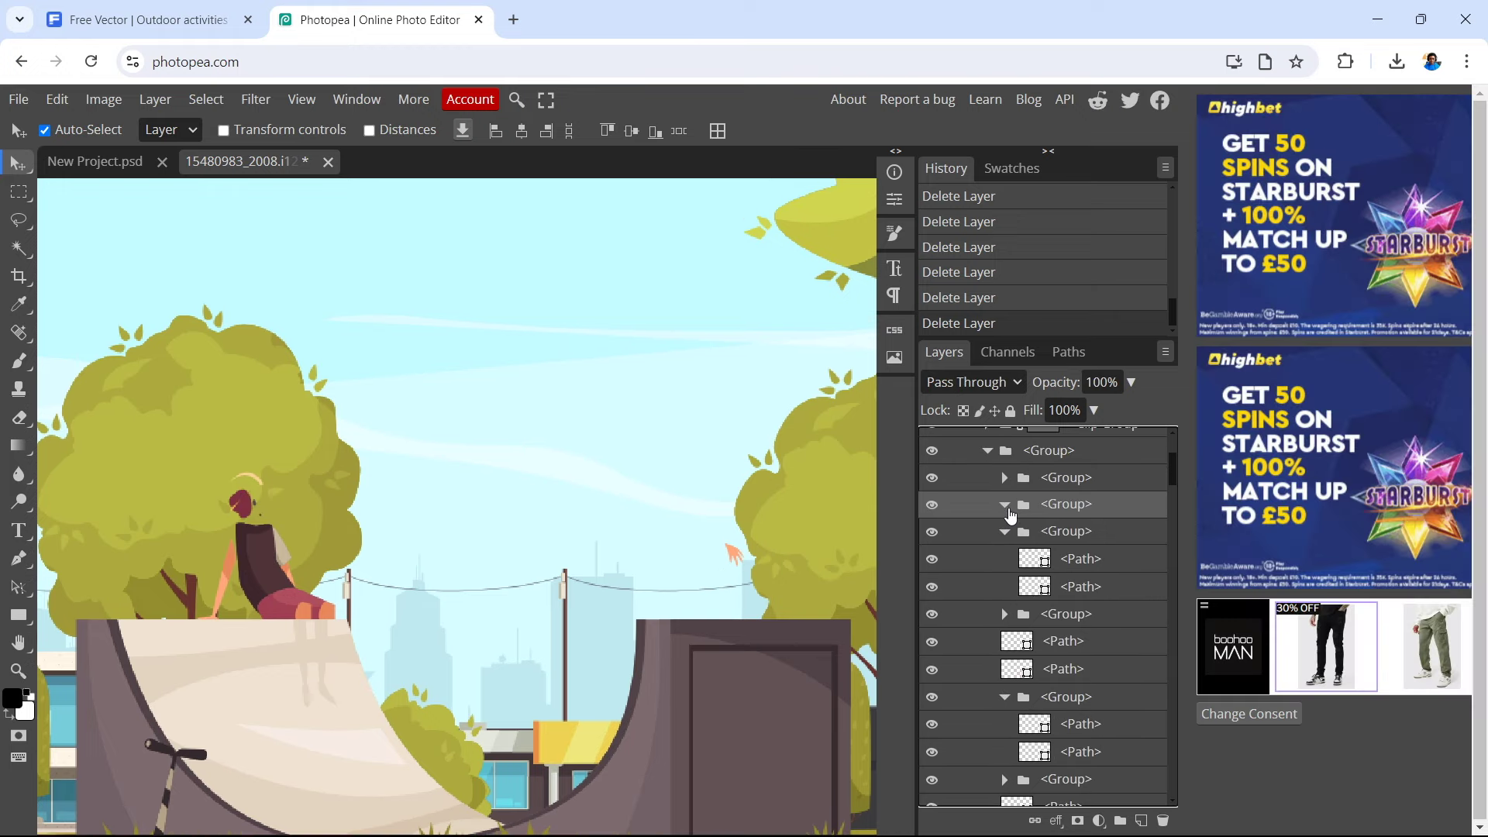
pyautogui.click(1005, 508)
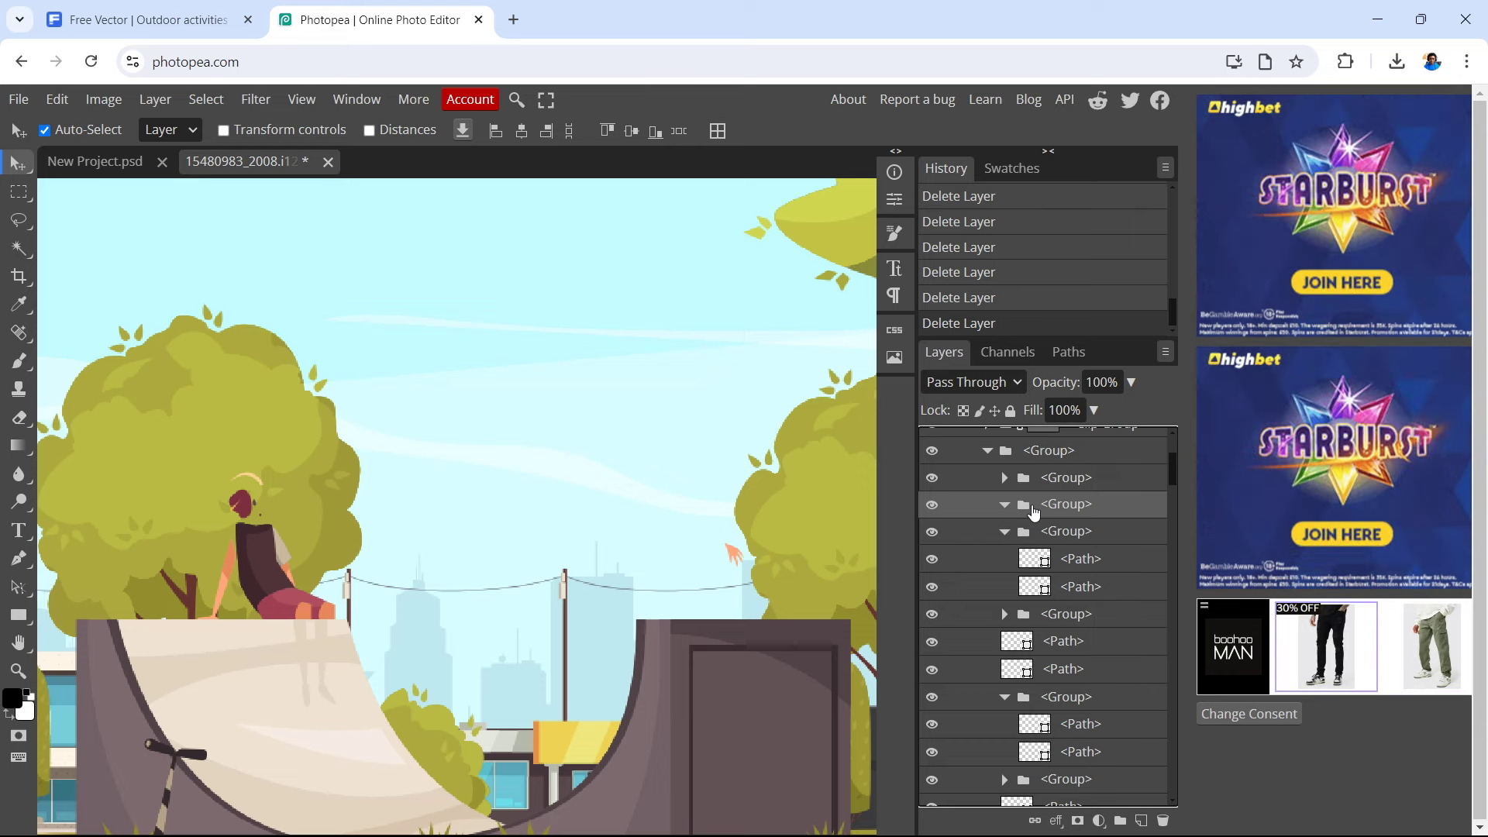
pyautogui.press('Delete')
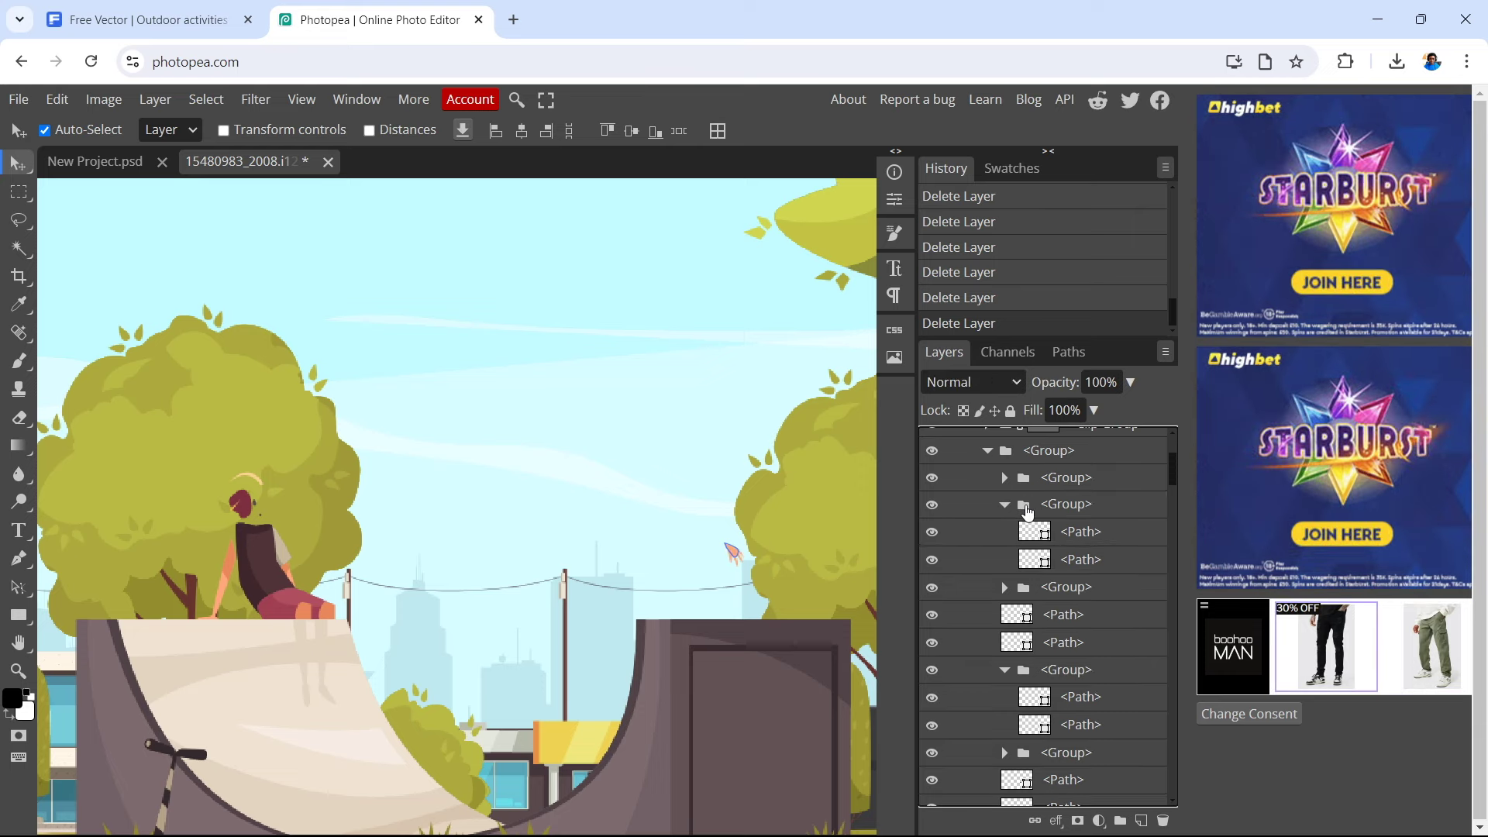
pyautogui.click(987, 450)
pyautogui.click(988, 483)
pyautogui.click(988, 483)
pyautogui.click(988, 483)
pyautogui.click(988, 483)
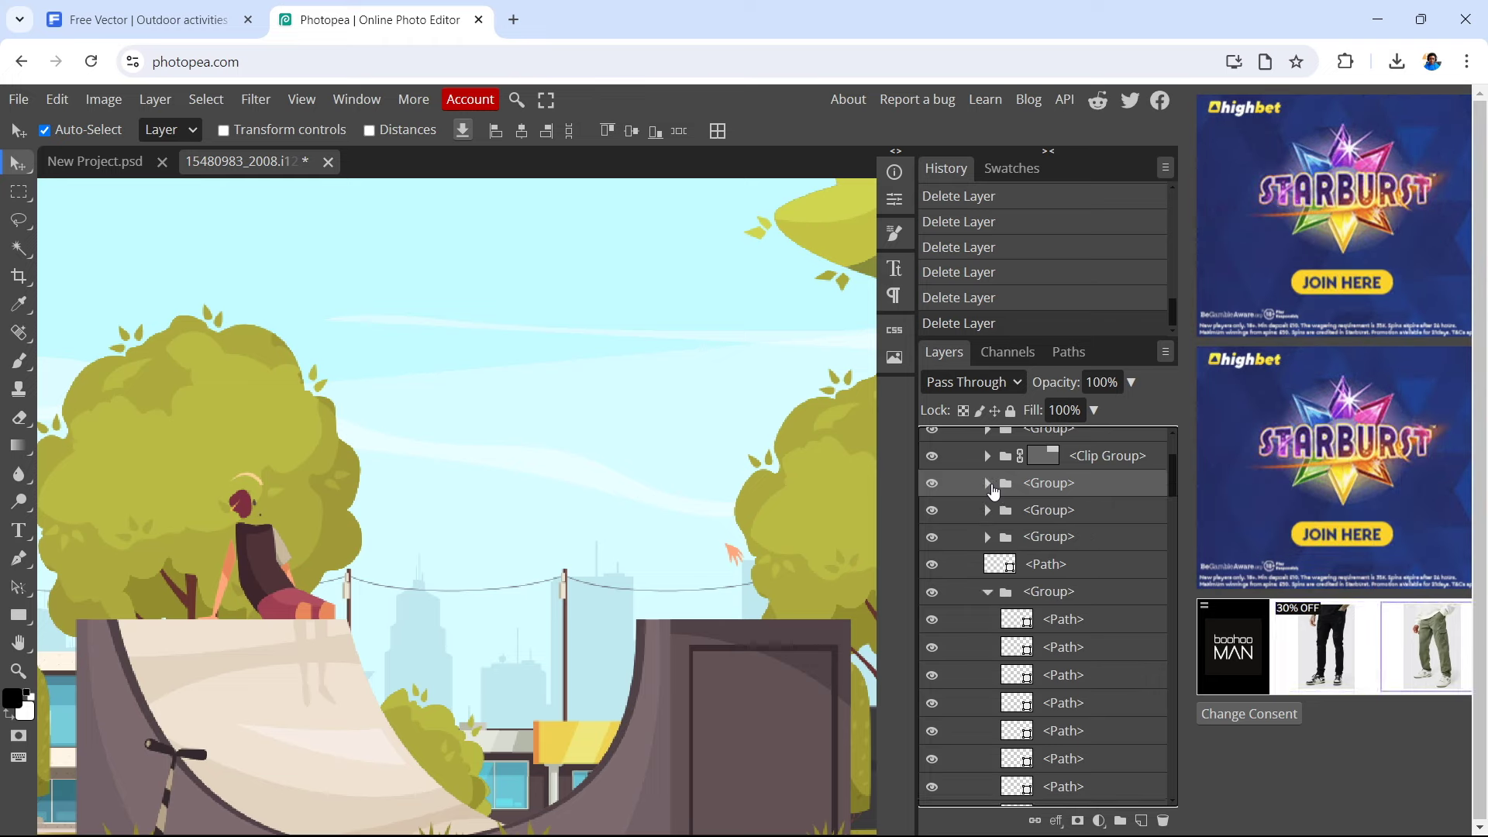
pyautogui.click(988, 483)
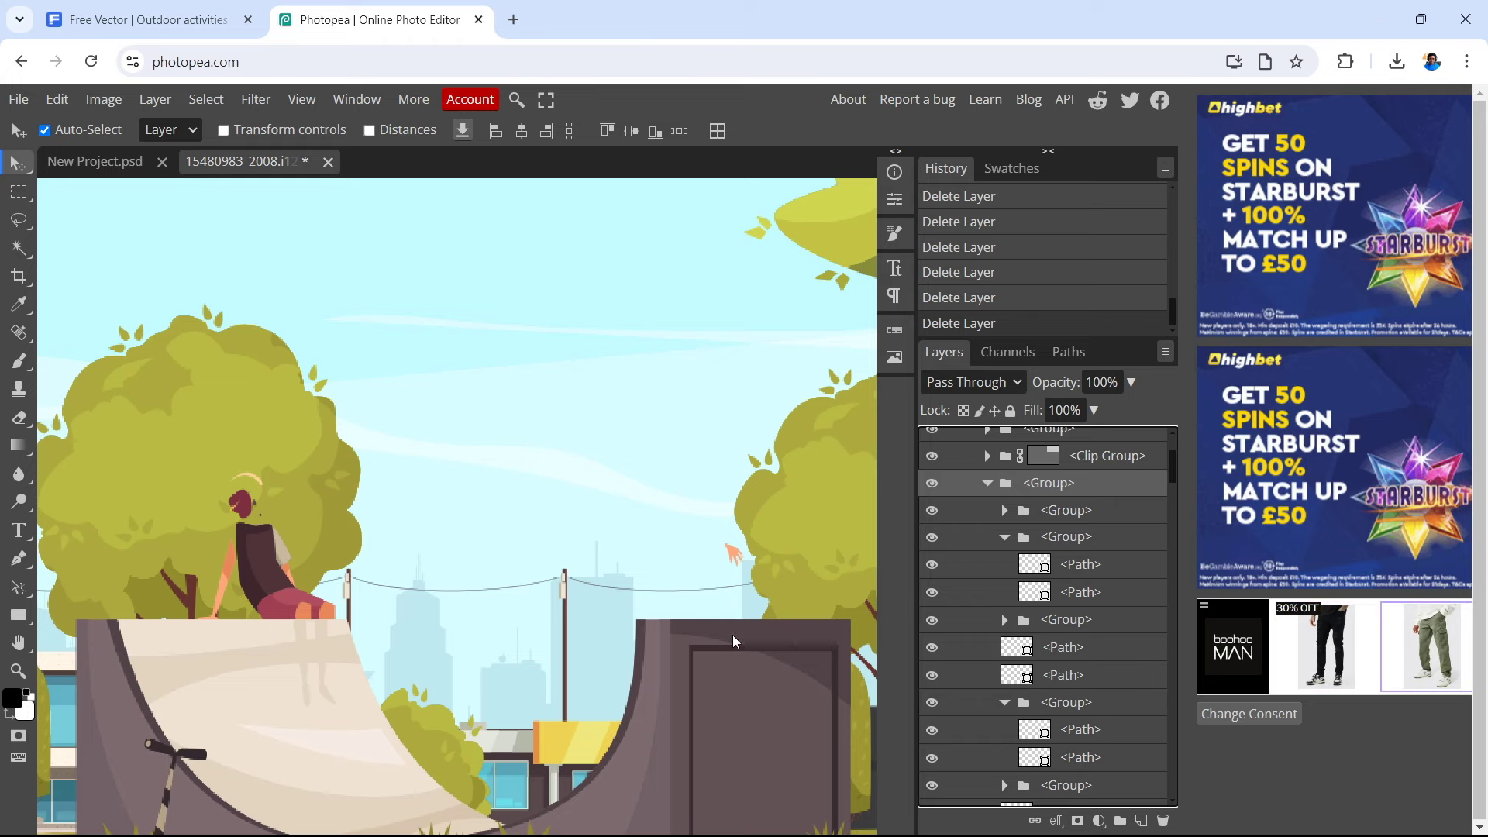
# - Hide the group holding the seated skater's leftover helmet edge and the path directly above it
pyautogui.click(870, 640)
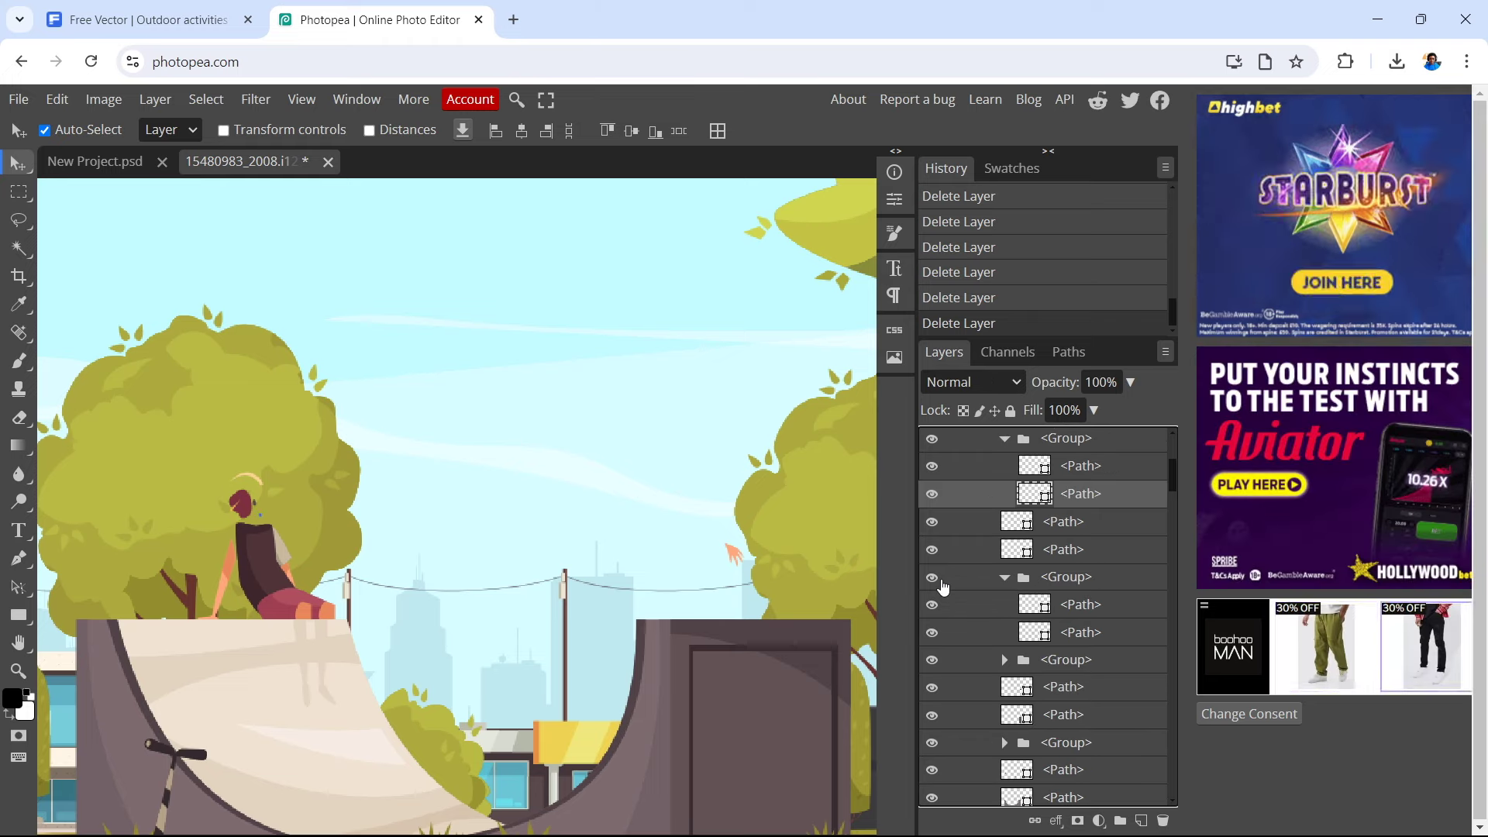
pyautogui.click(932, 578)
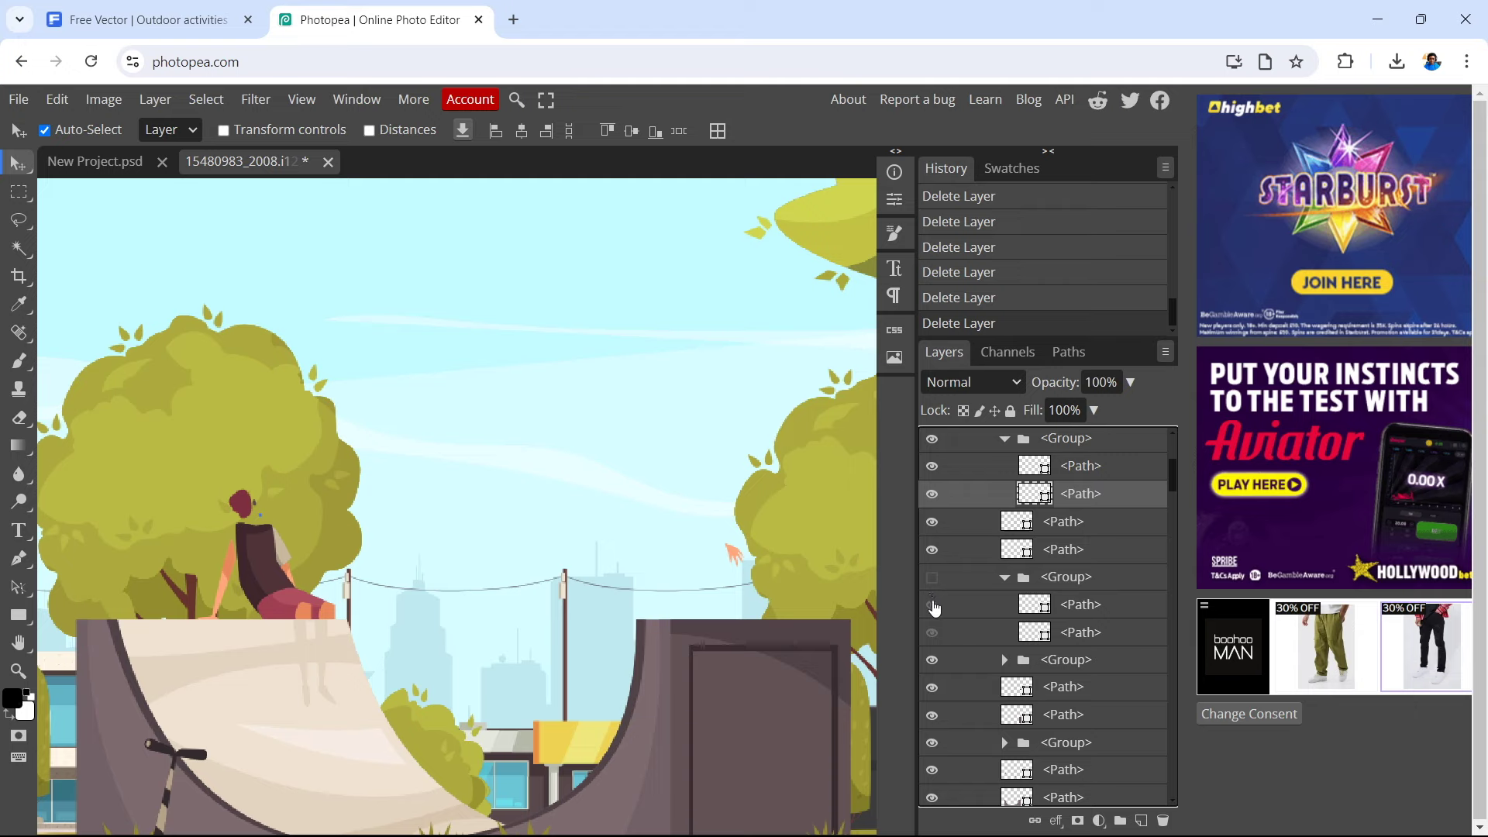
pyautogui.click(932, 550)
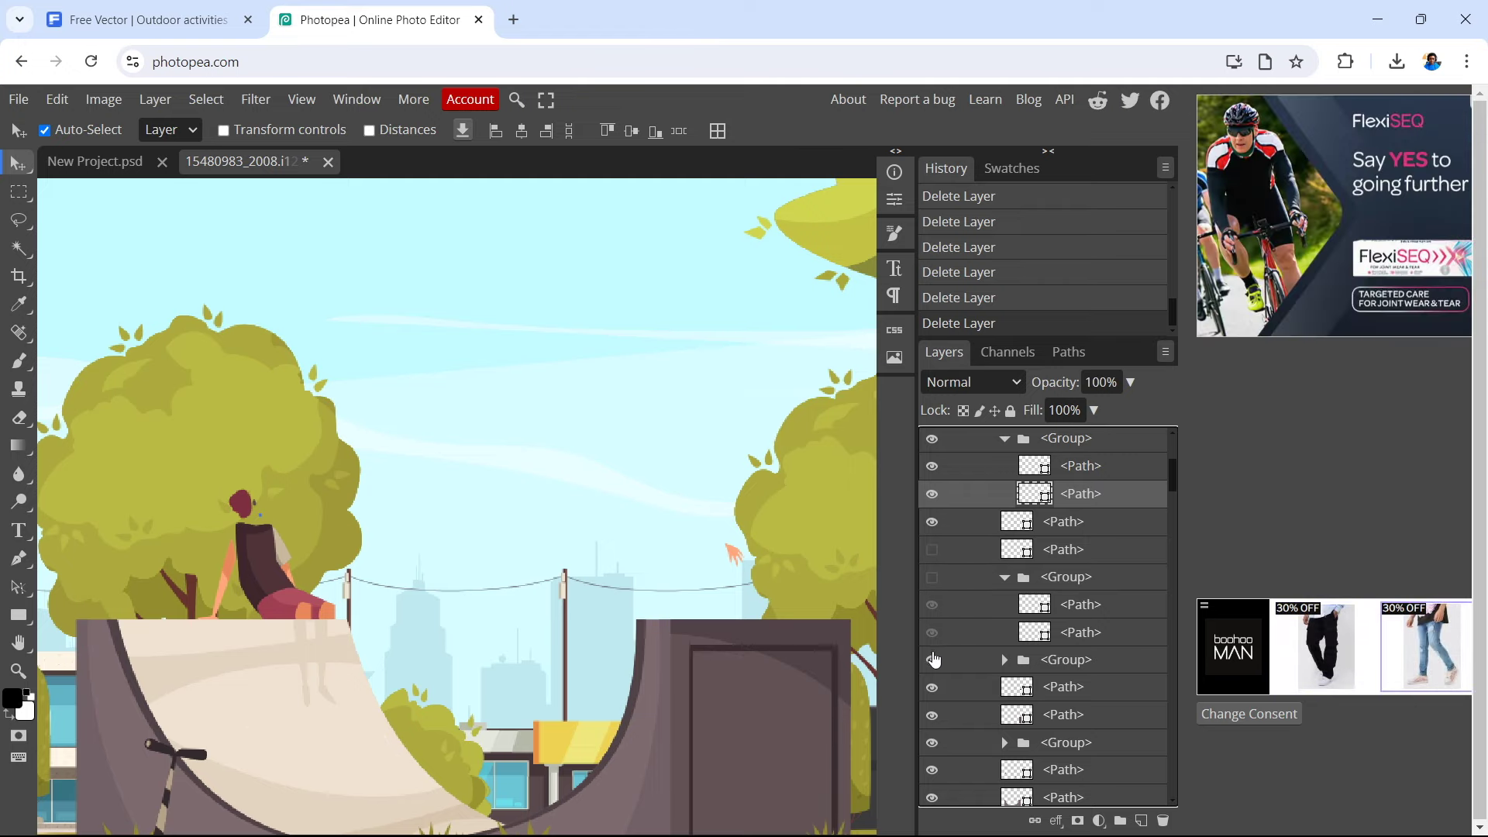
# - Examine the cleaned skate park scene as a whole and up close, including the ramp and the red building
pyautogui.scroll(-5, 555, 617)
pyautogui.scroll(2, 555, 612)
pyautogui.scroll(-2, 555, 612)
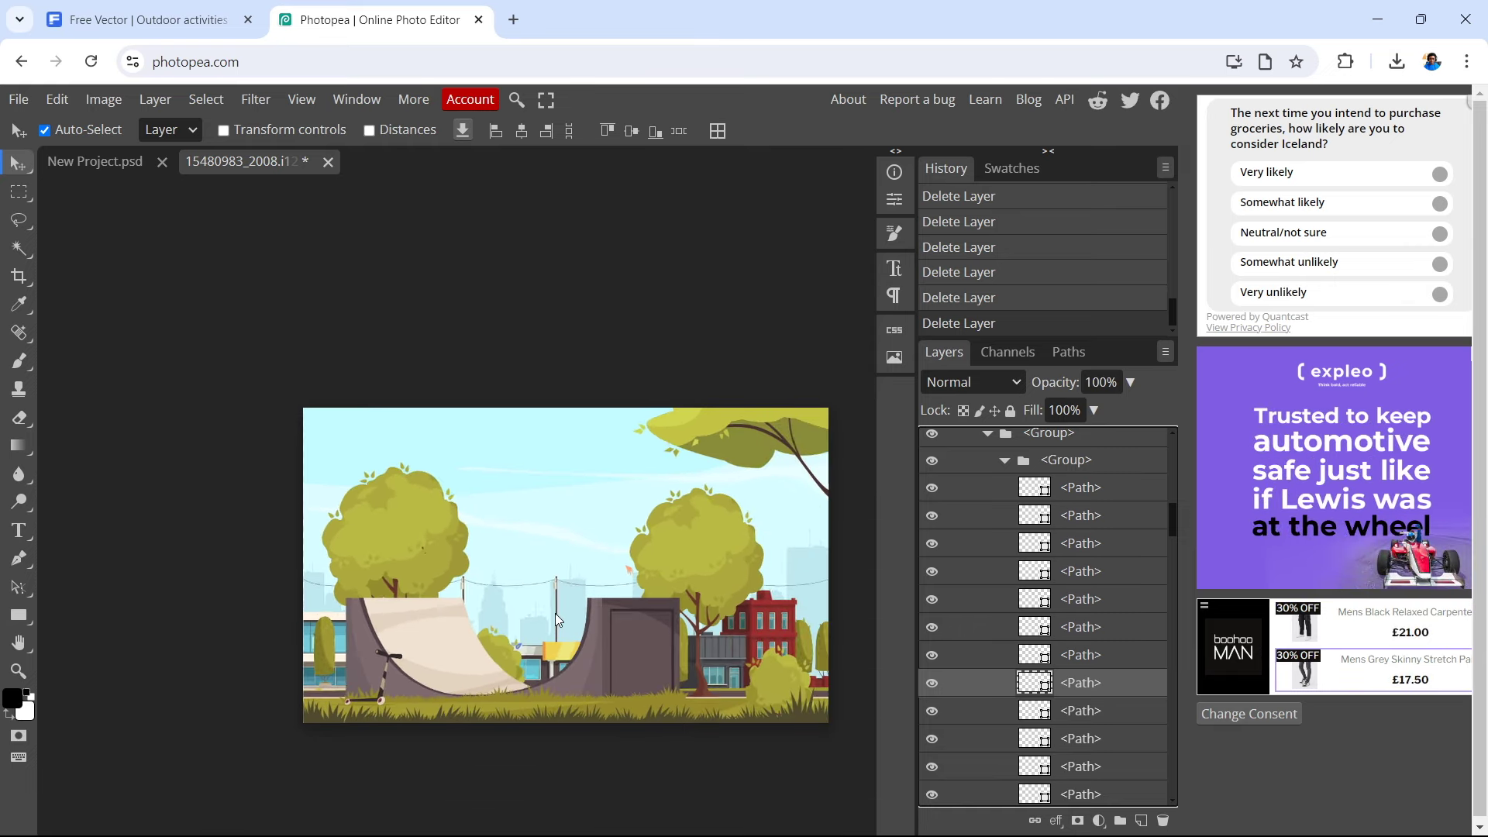
pyautogui.scroll(4, 555, 612)
pyautogui.scroll(-2, 555, 612)
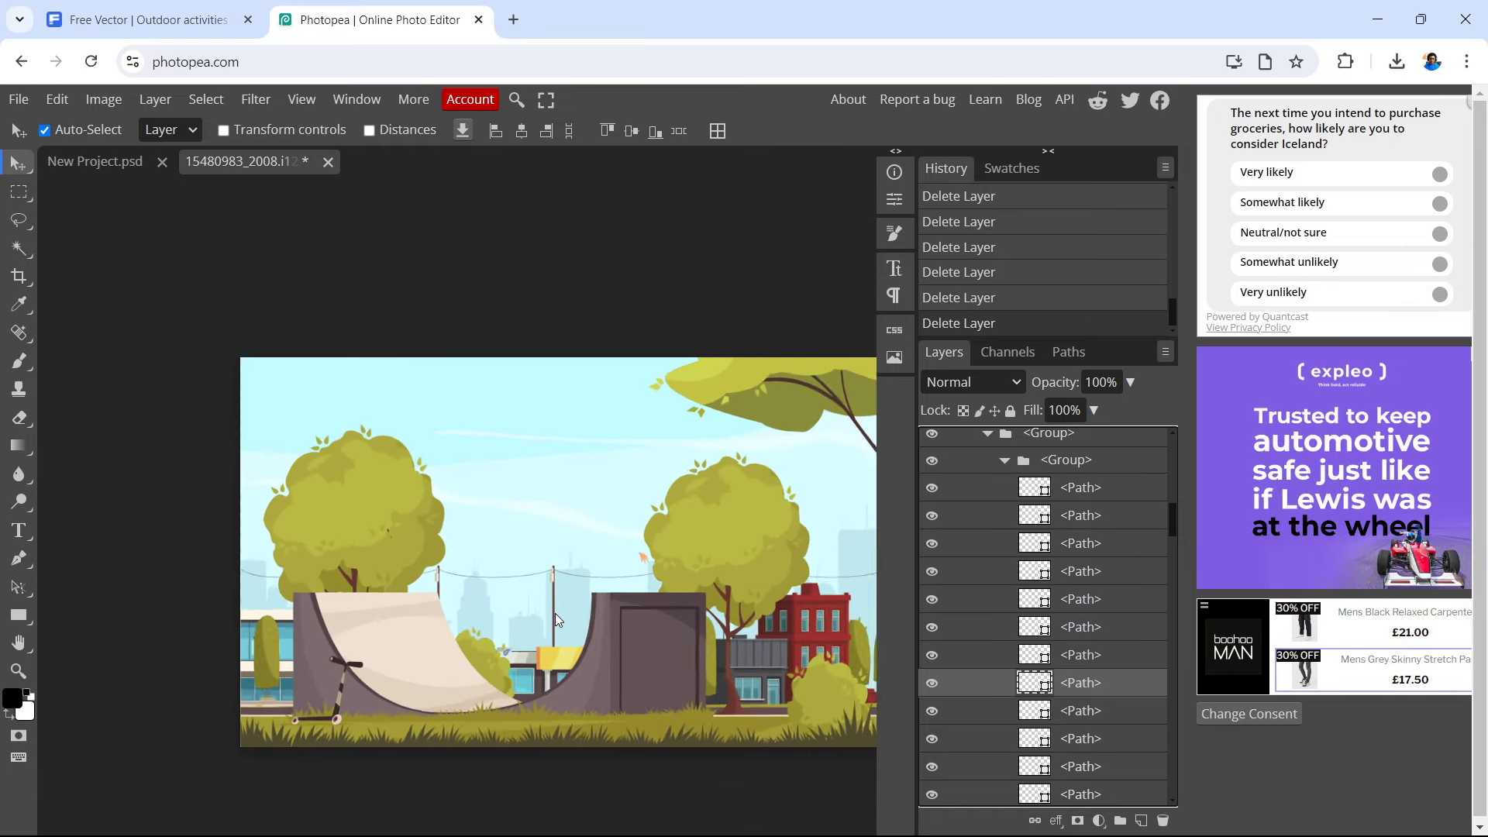
pyautogui.scroll(-1, 555, 612)
pyautogui.click(555, 612)
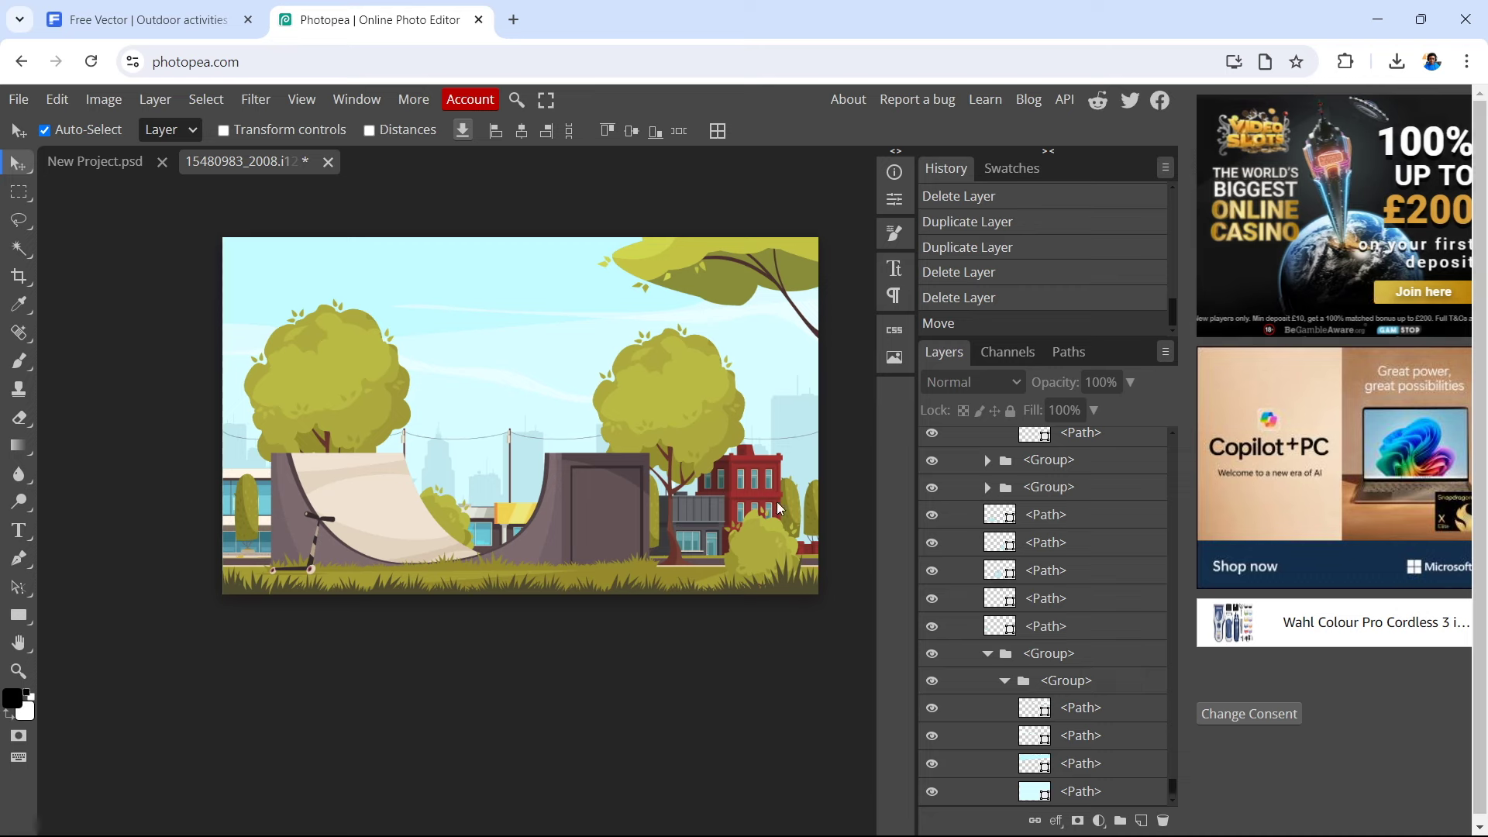
pyautogui.click(742, 479)
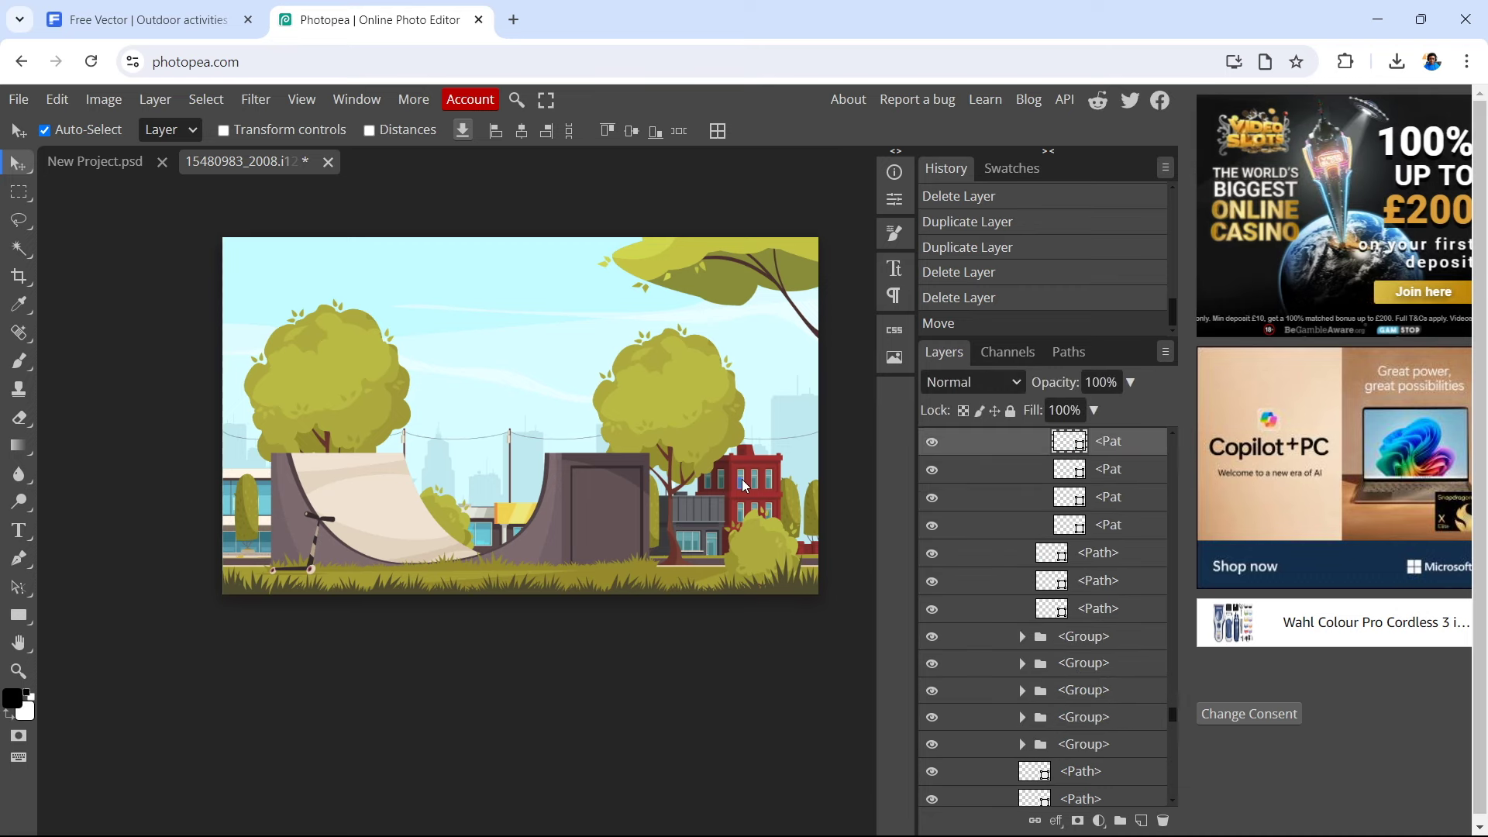
pyautogui.scroll(5, 742, 479)
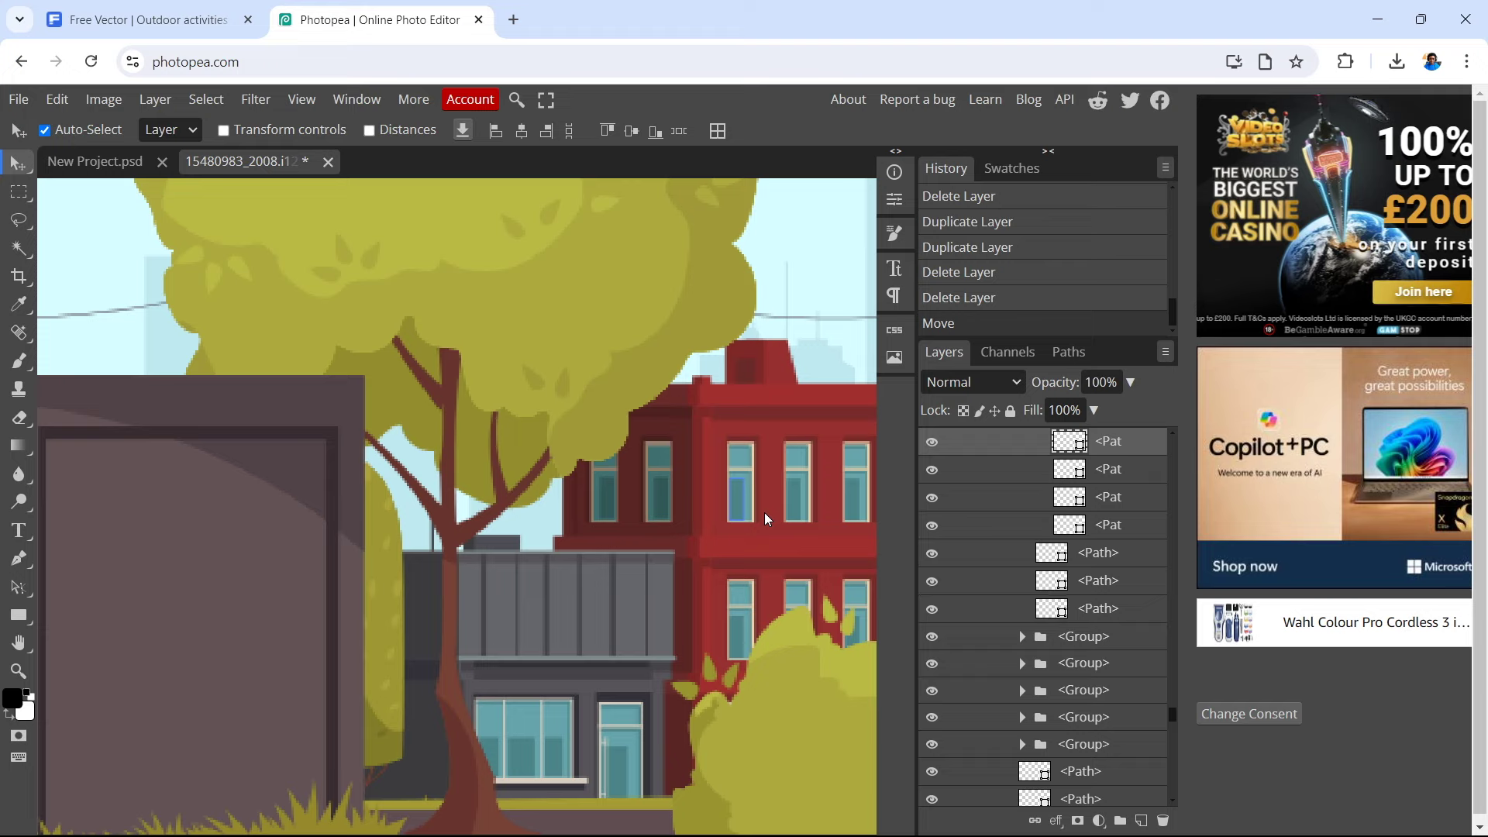
pyautogui.scroll(-4, 765, 516)
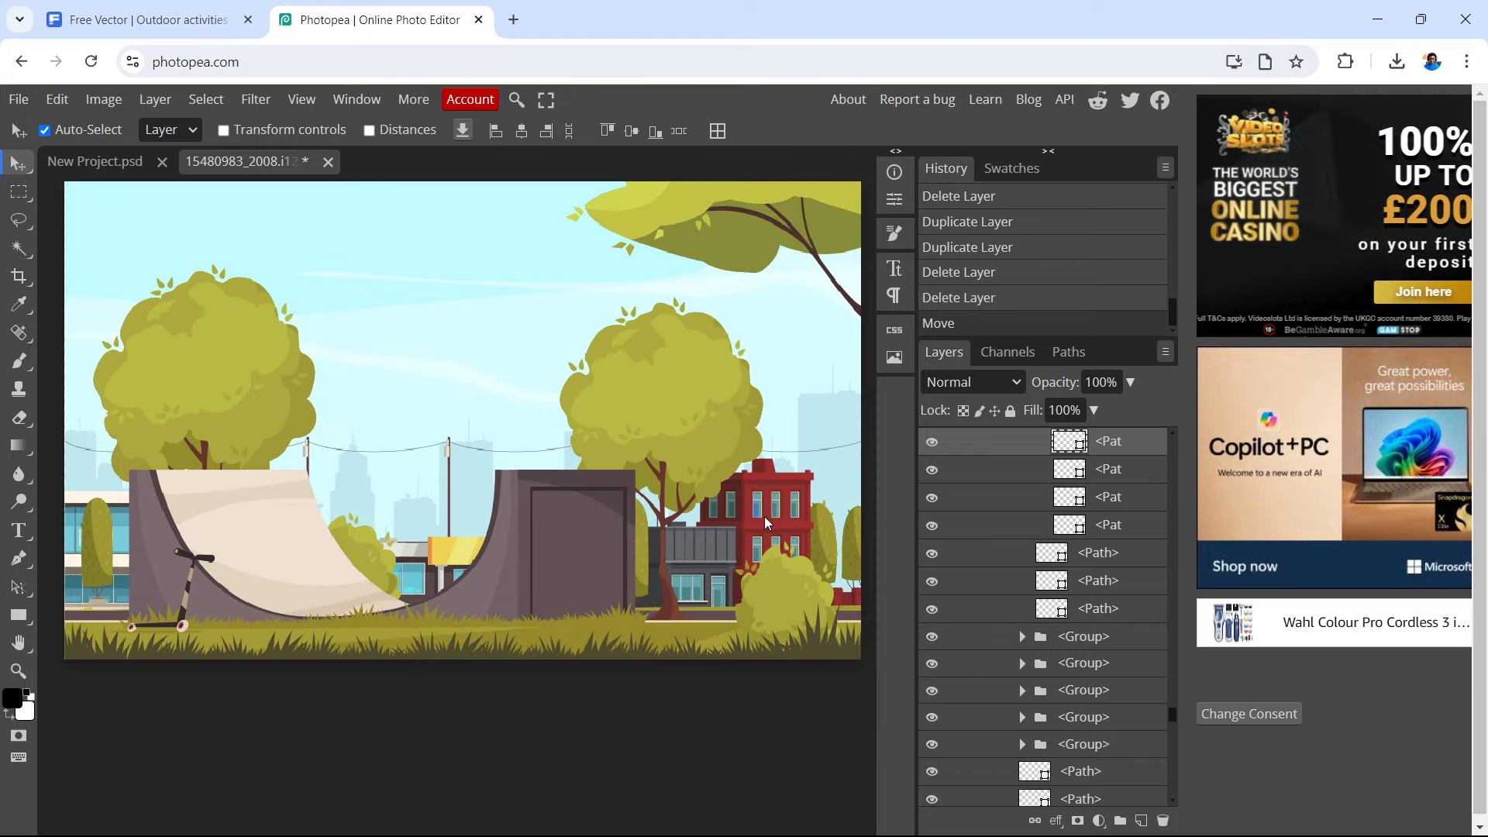
pyautogui.scroll(-1, 764, 516)
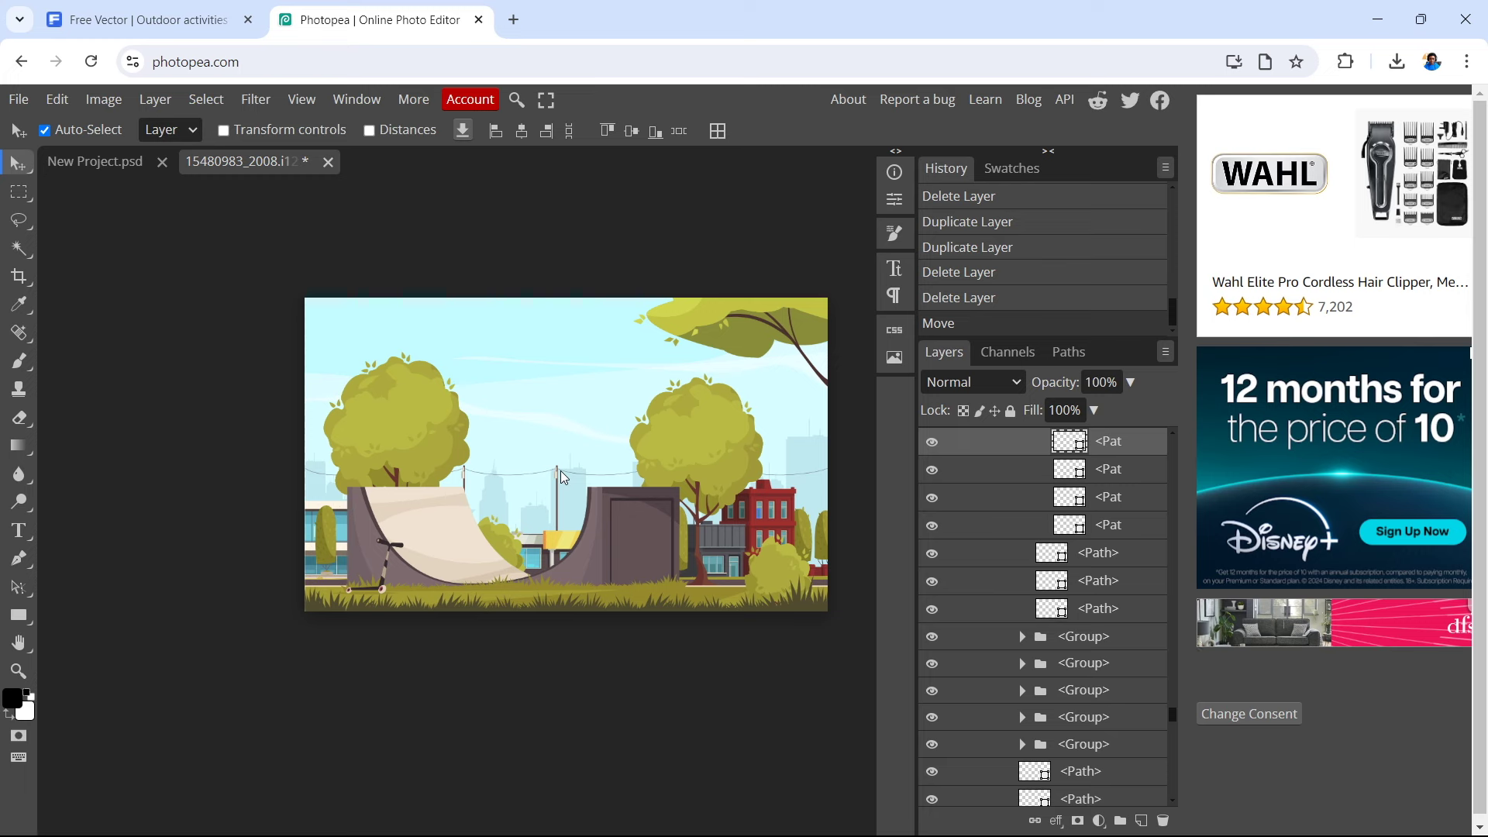
# - Bring up the export format choices for the cleaned skate park background
pyautogui.click(15, 103)
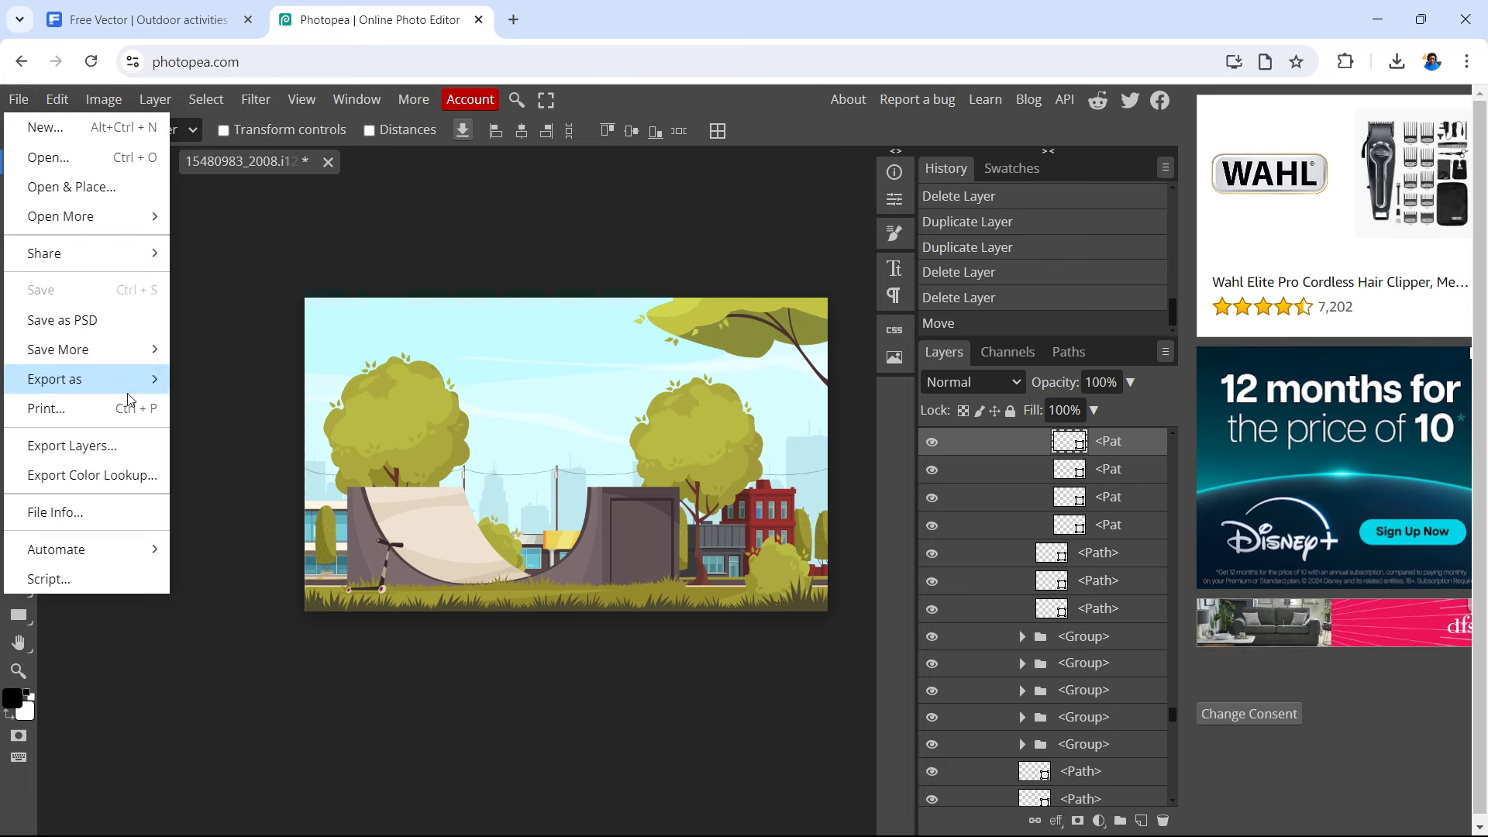
pyautogui.moveTo(138, 389)
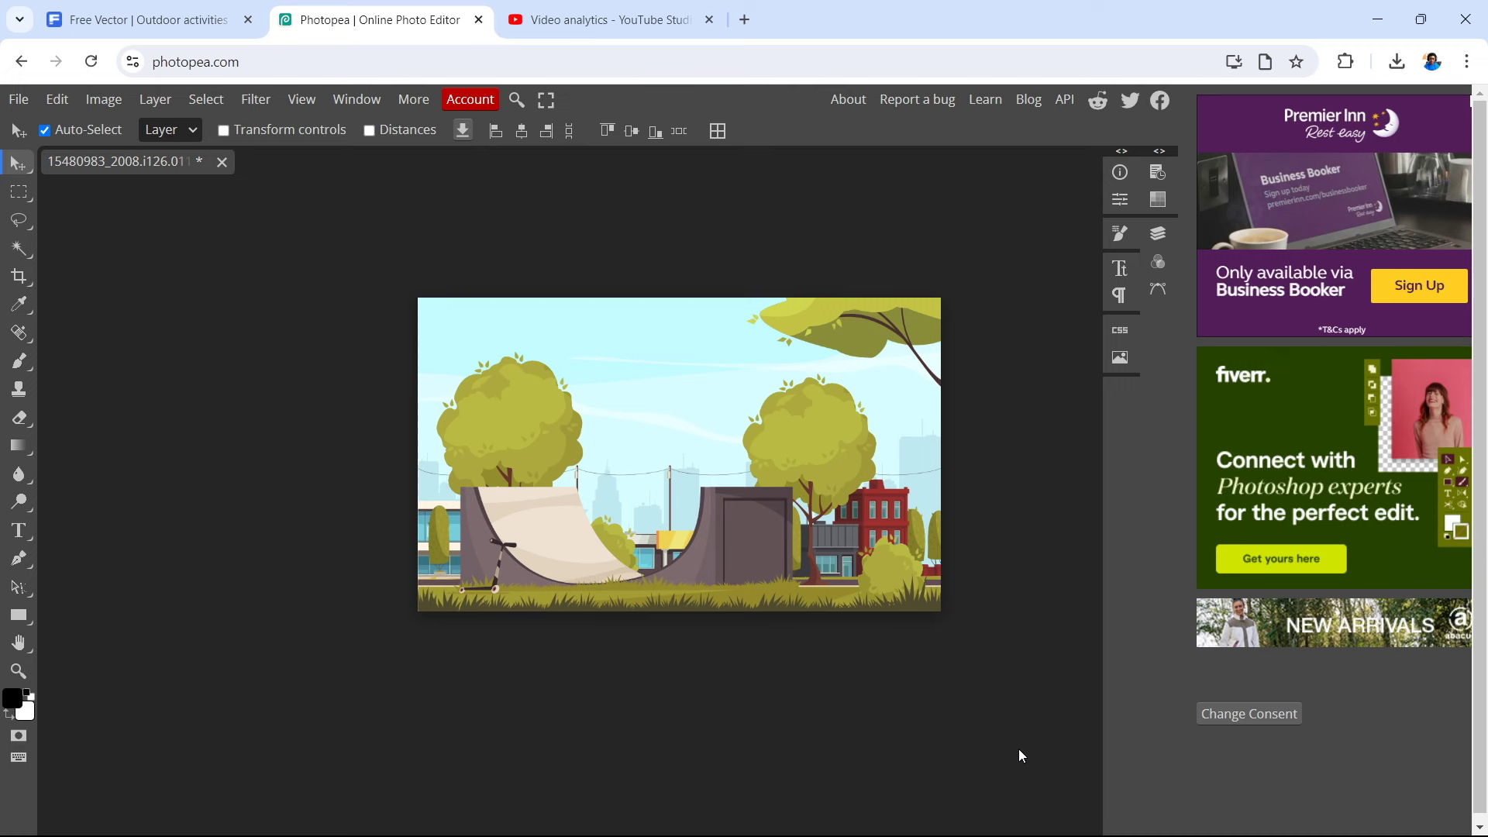
# - Create a new 1280 x 720 px project from the Youtube Thumbnail preset with a transparent background
pyautogui.click(27, 109)
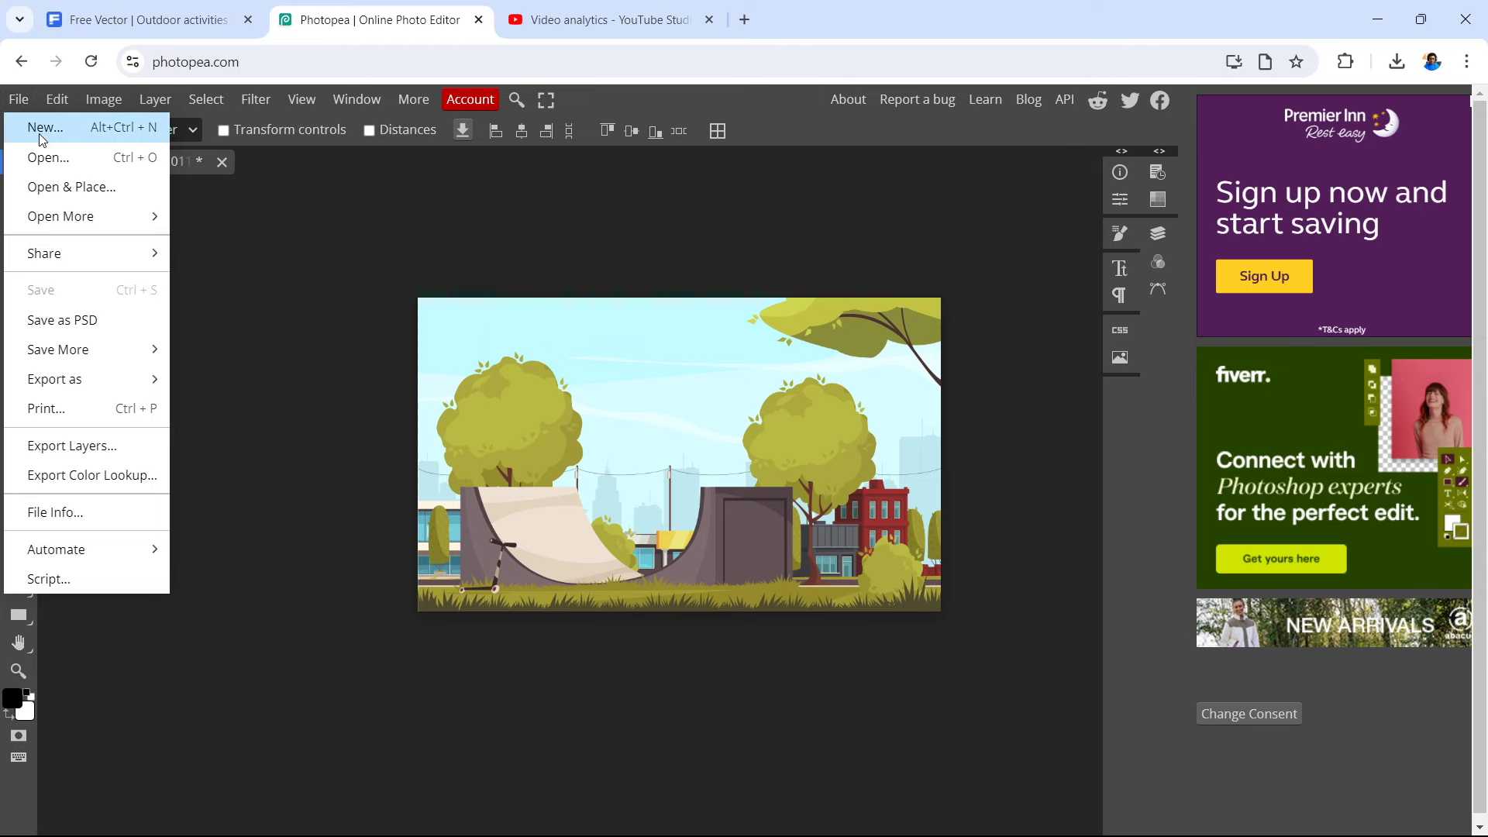
pyautogui.click(39, 129)
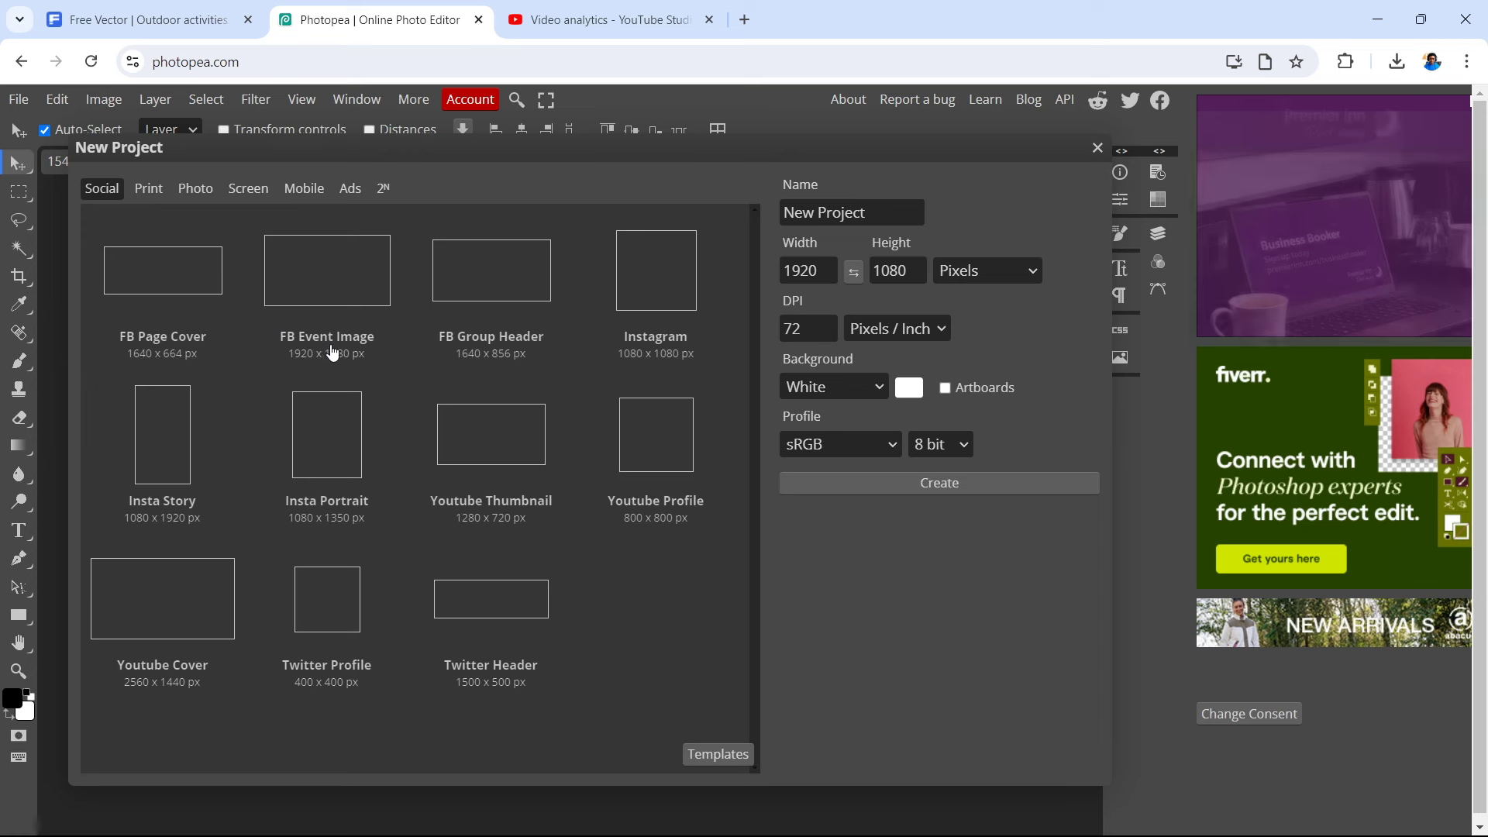
pyautogui.click(468, 452)
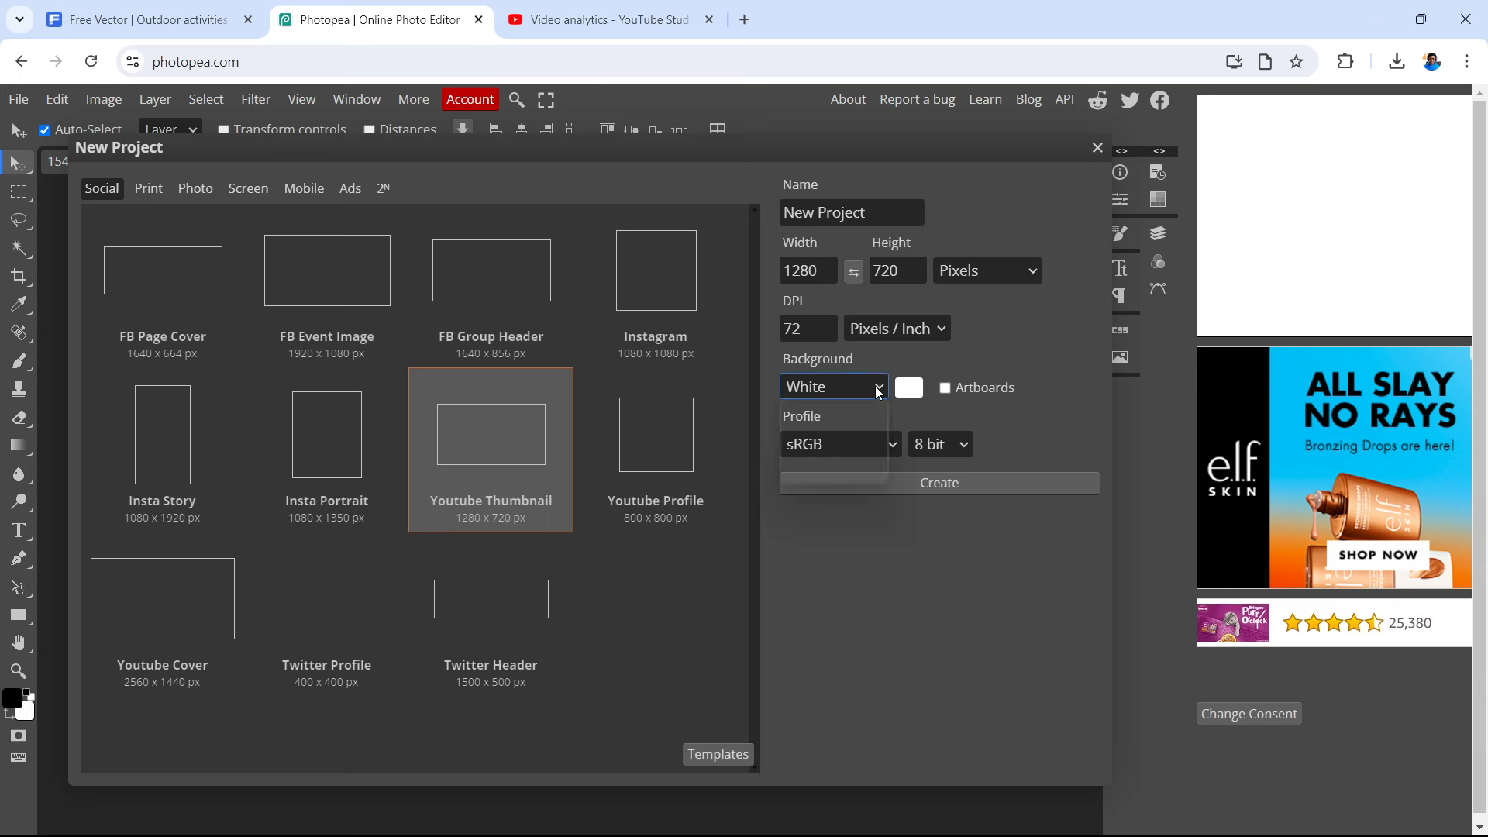
pyautogui.click(863, 391)
pyautogui.click(850, 458)
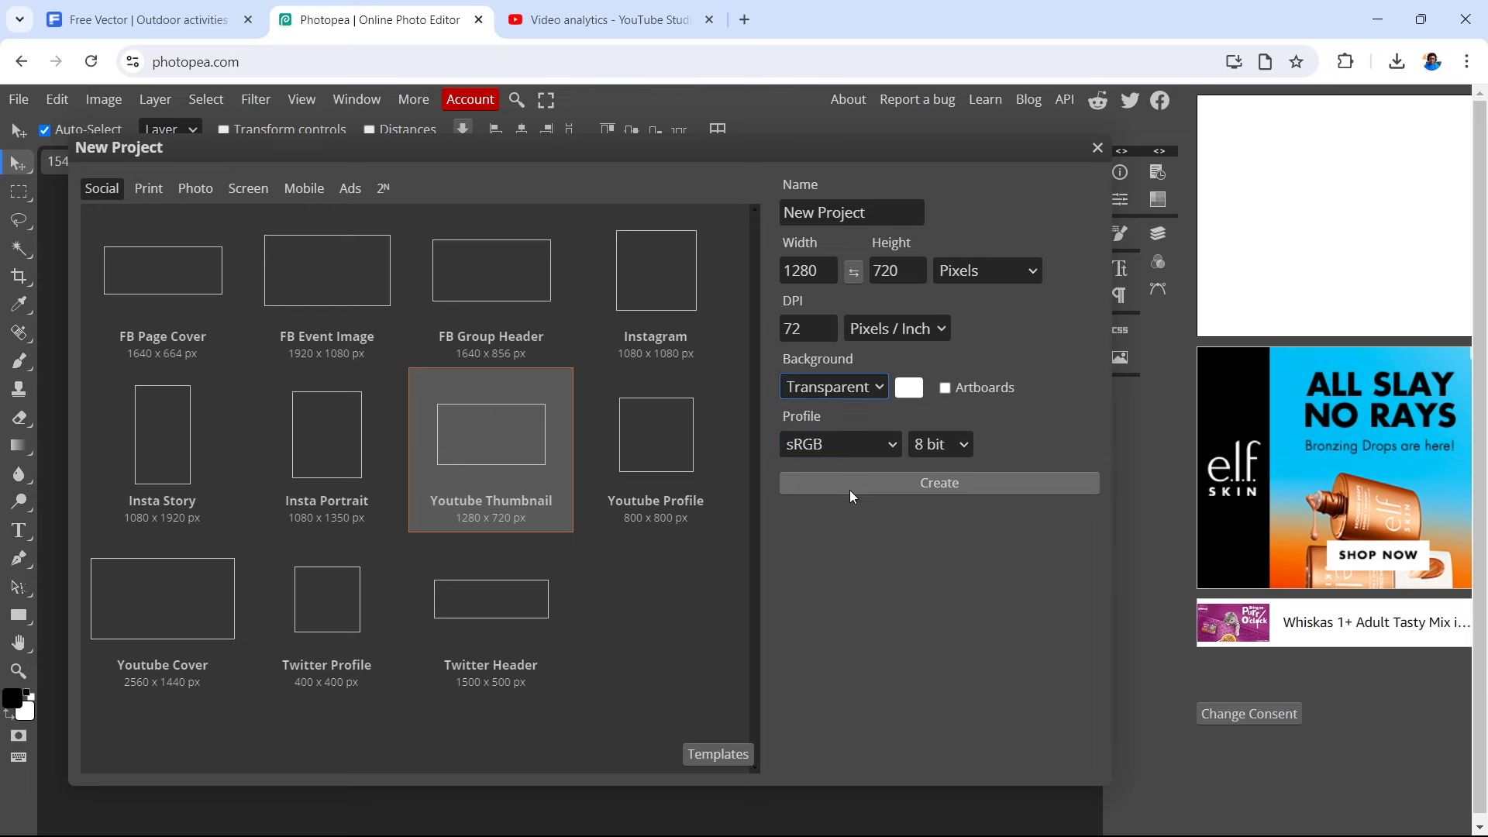
pyautogui.click(849, 490)
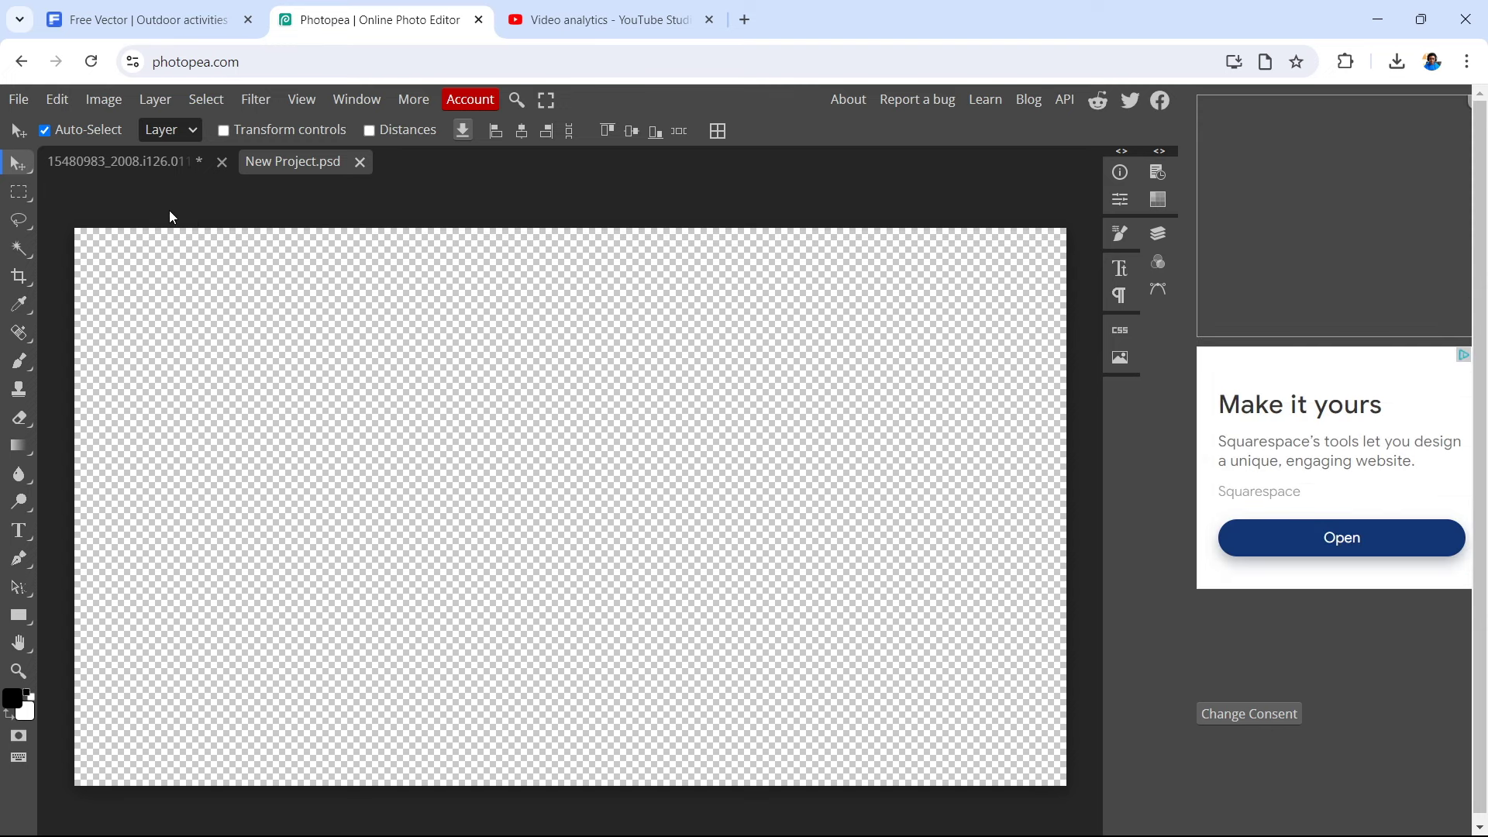
# - Display the layer list of the skate park document, and return to the new blank project
pyautogui.click(117, 161)
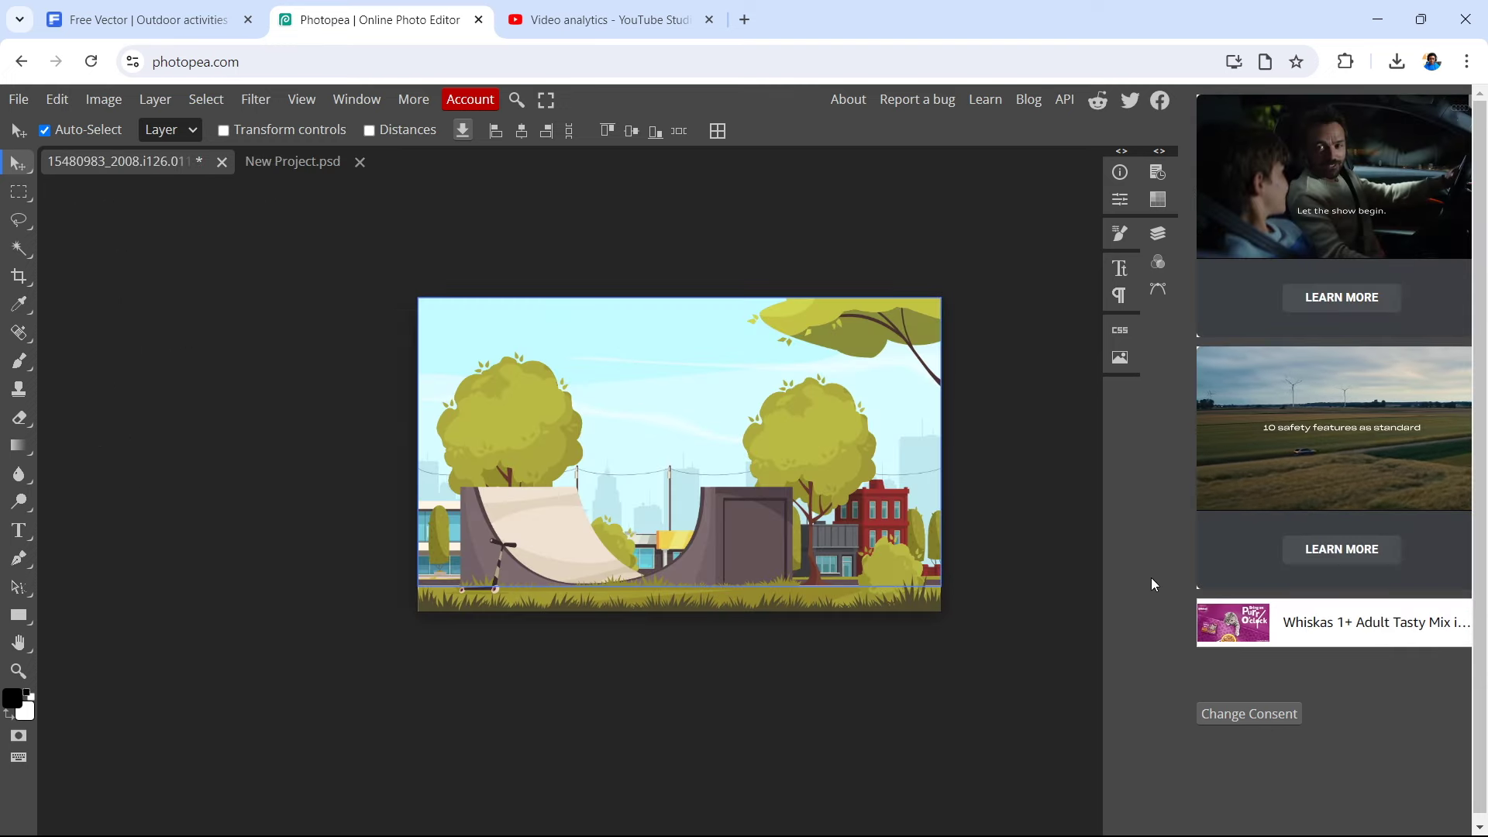
pyautogui.click(1160, 236)
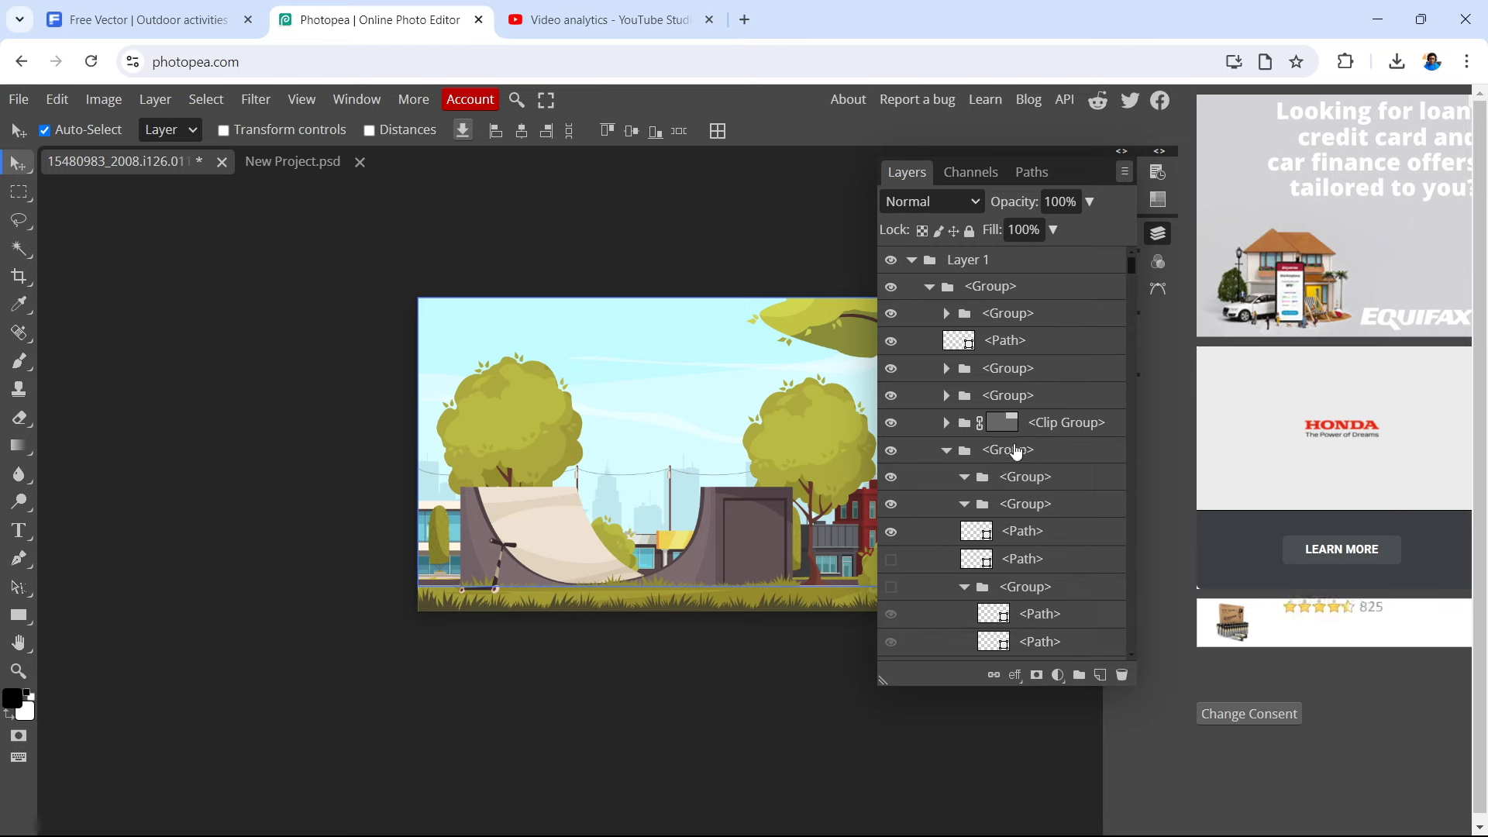
pyautogui.click(293, 161)
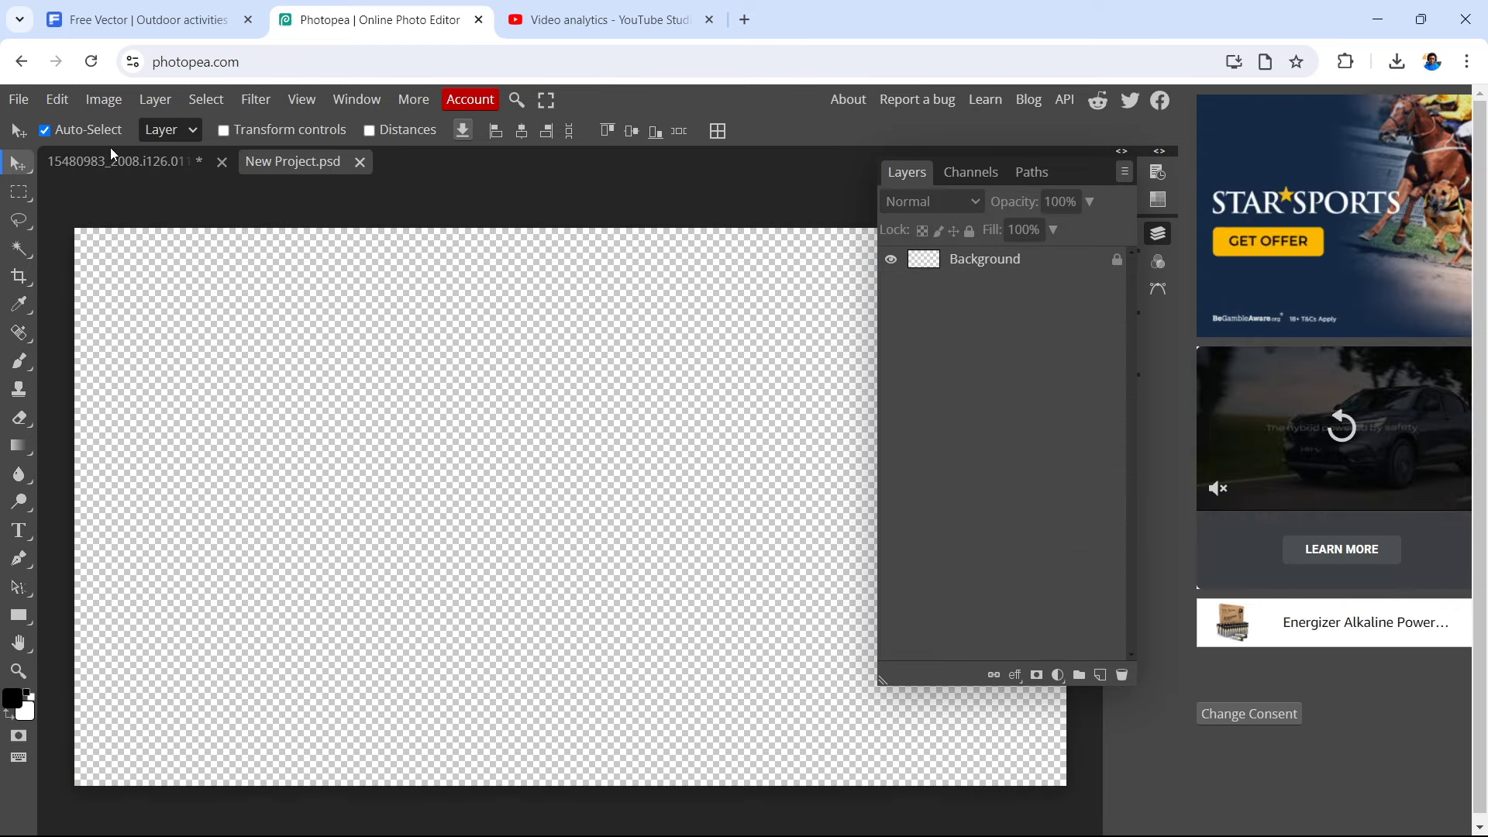
# - Open the EPS file 7849353 from the flat-design-animation-frames-element-collection folder in Downloads
pyautogui.click(18, 99)
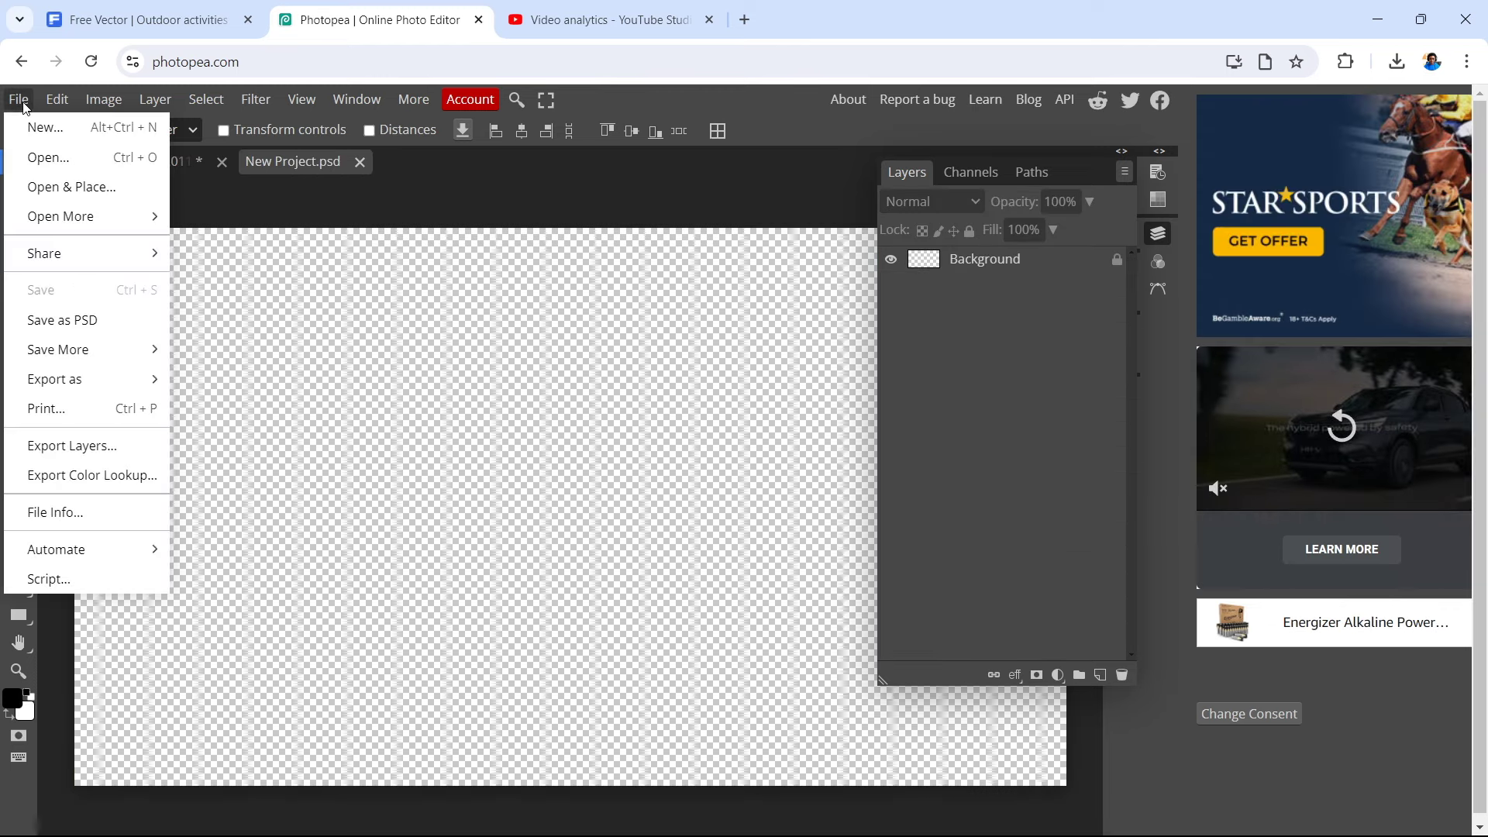
pyautogui.click(59, 157)
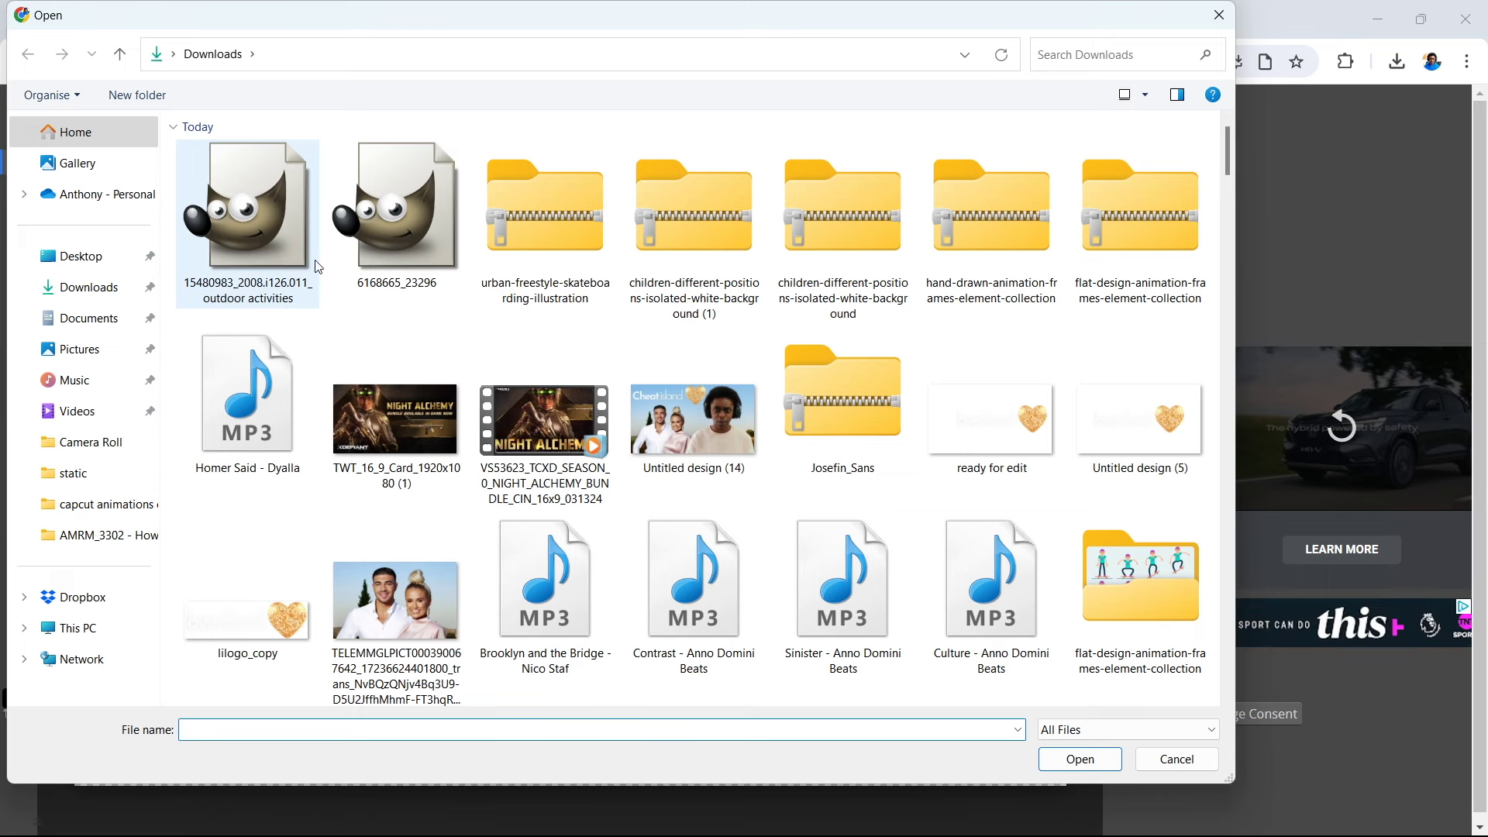
pyautogui.doubleClick(1135, 581)
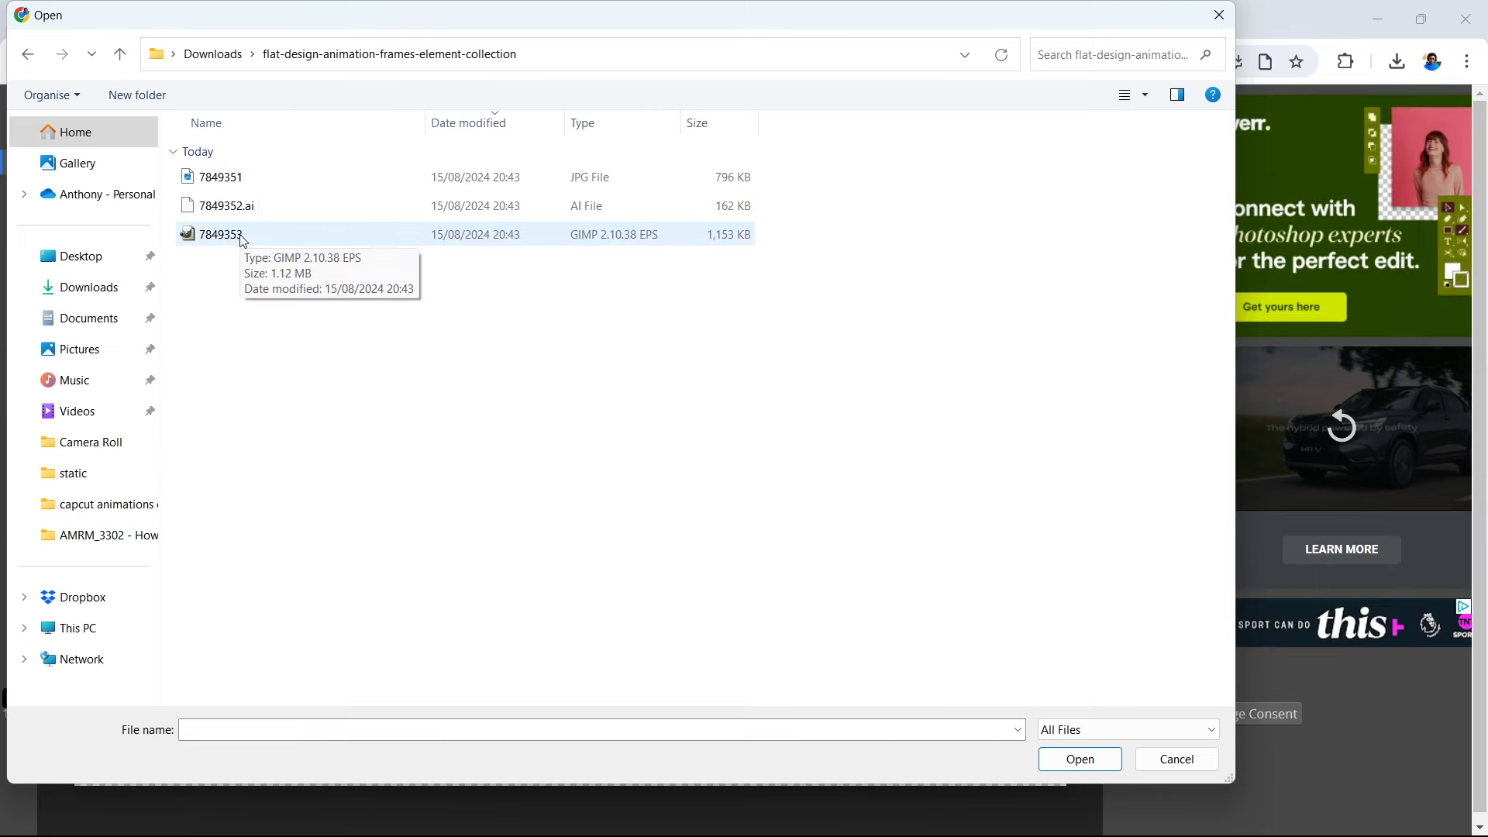
pyautogui.doubleClick(241, 236)
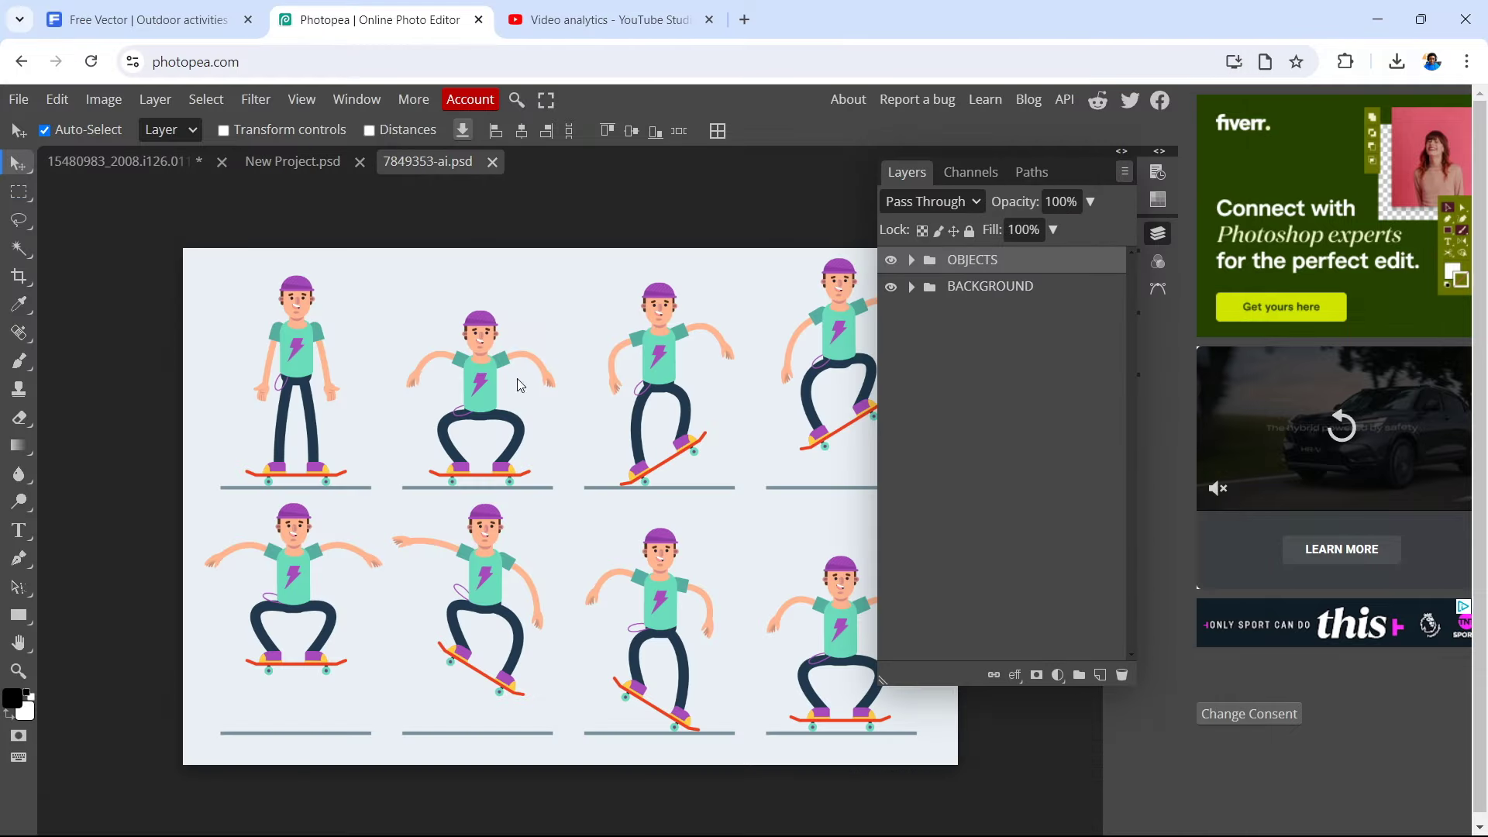
# - Delete the plain background path inside the BACKGROUND group so the skateboarder sheet has a transparent backdrop
pyautogui.click(911, 287)
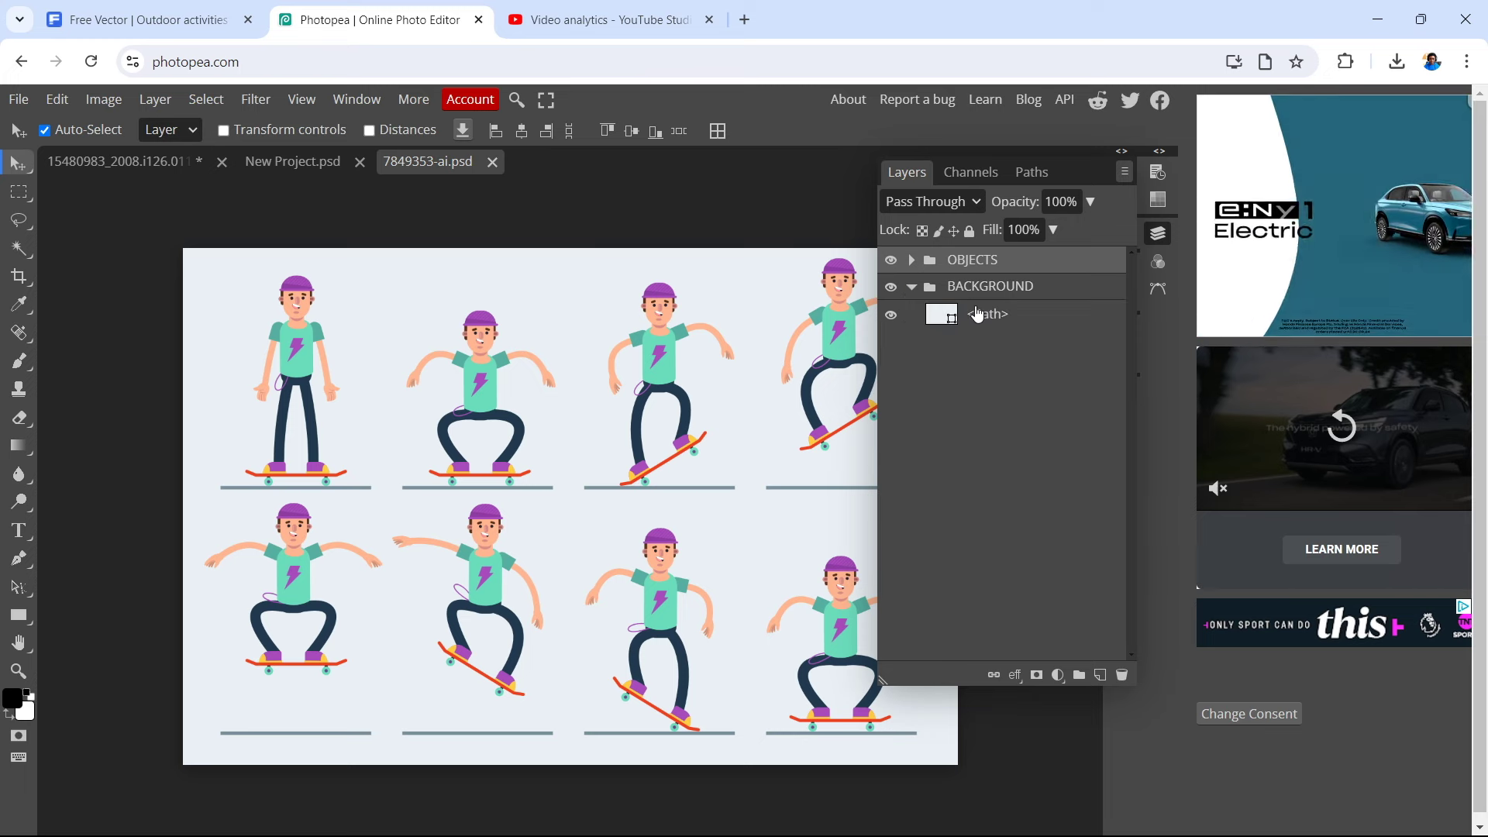
pyautogui.click(992, 315)
pyautogui.press('Delete')
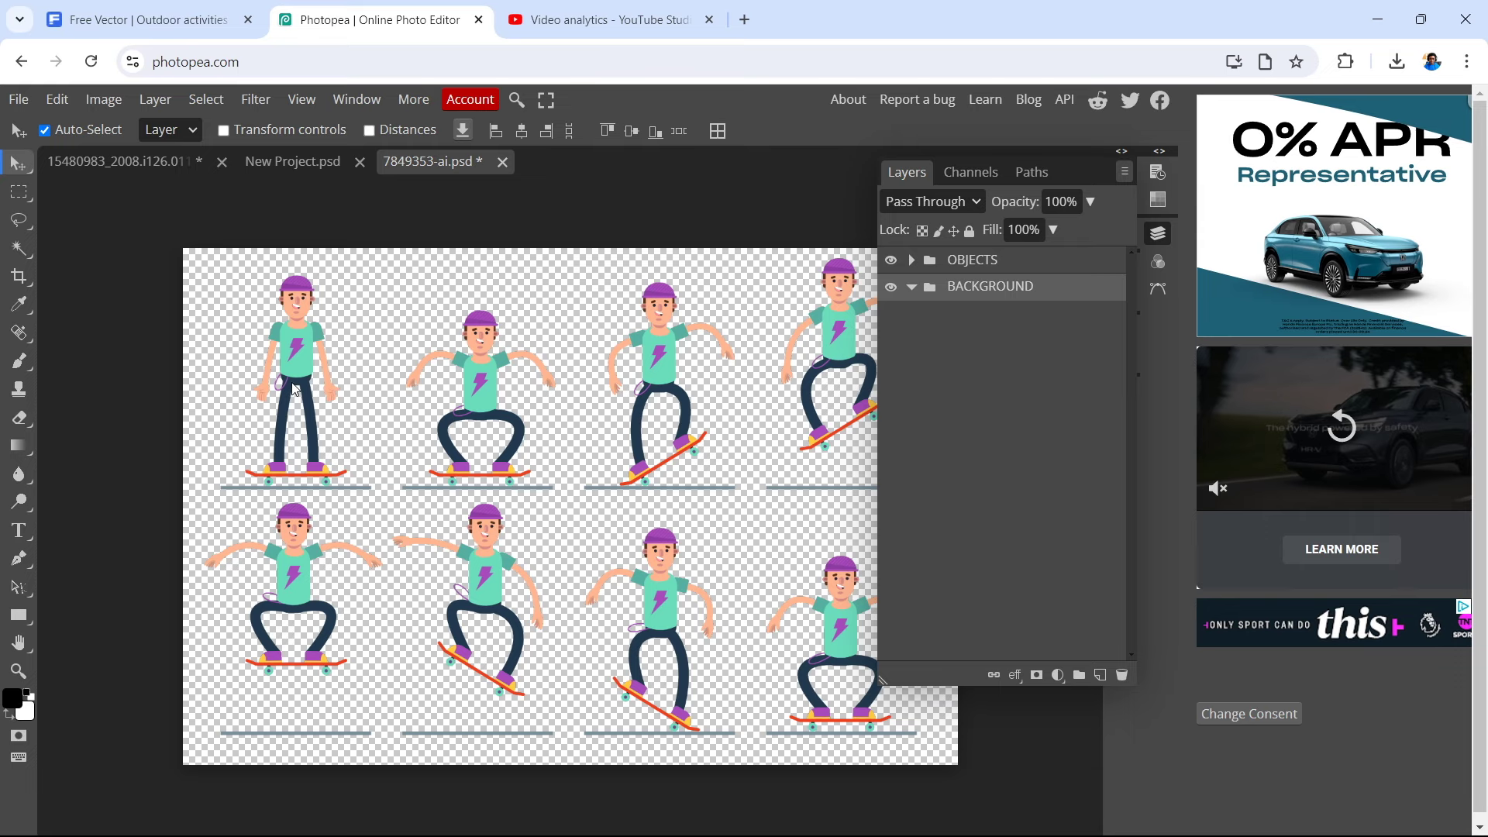
pyautogui.click(132, 380)
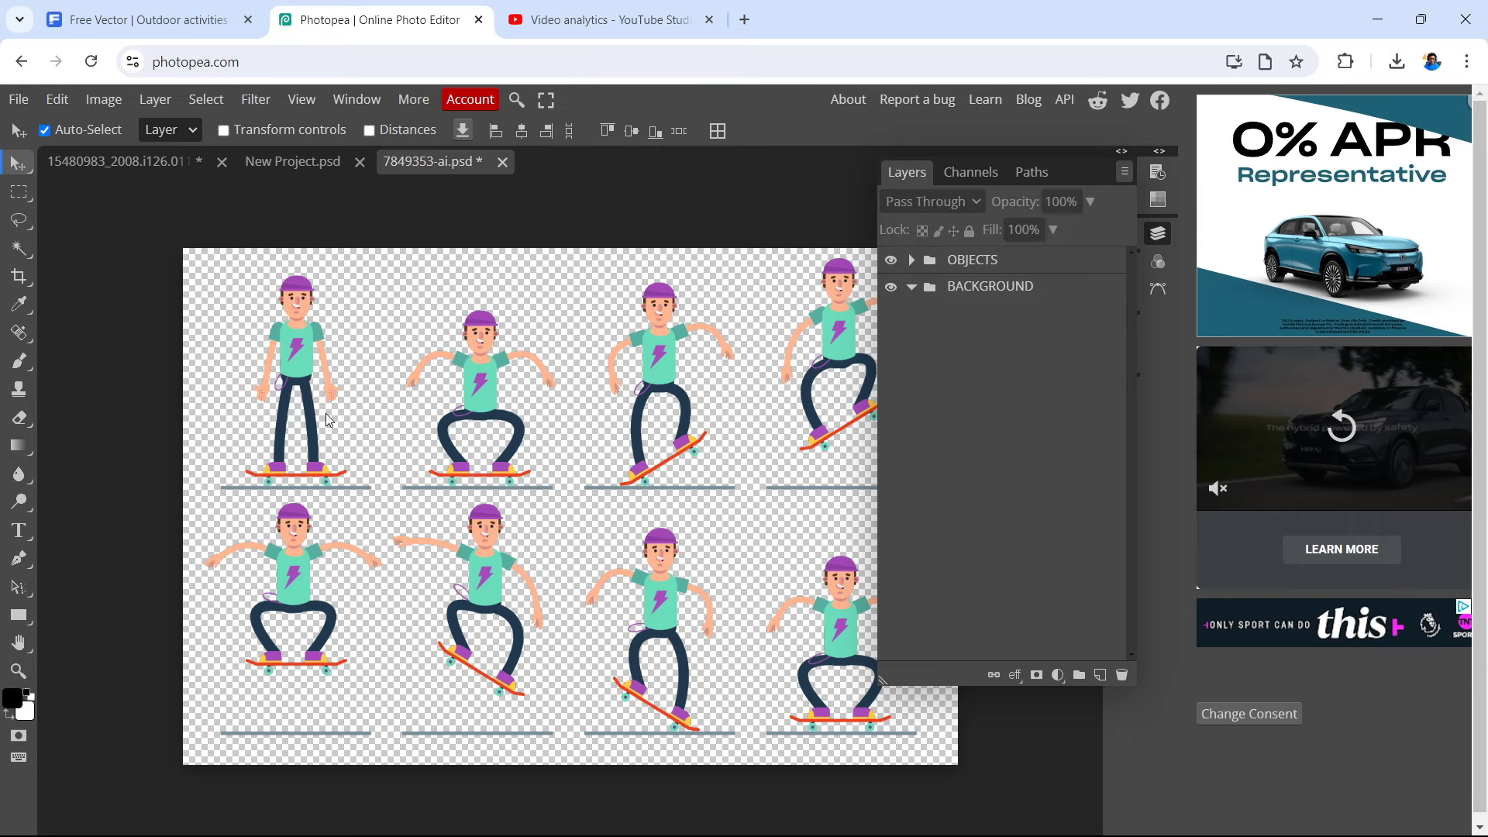
# - Hide every skateboarder group inside OBJECTS of the 7849353-ai document except the first one, the crouching figure with both arms outstretched
pyautogui.click(275, 168)
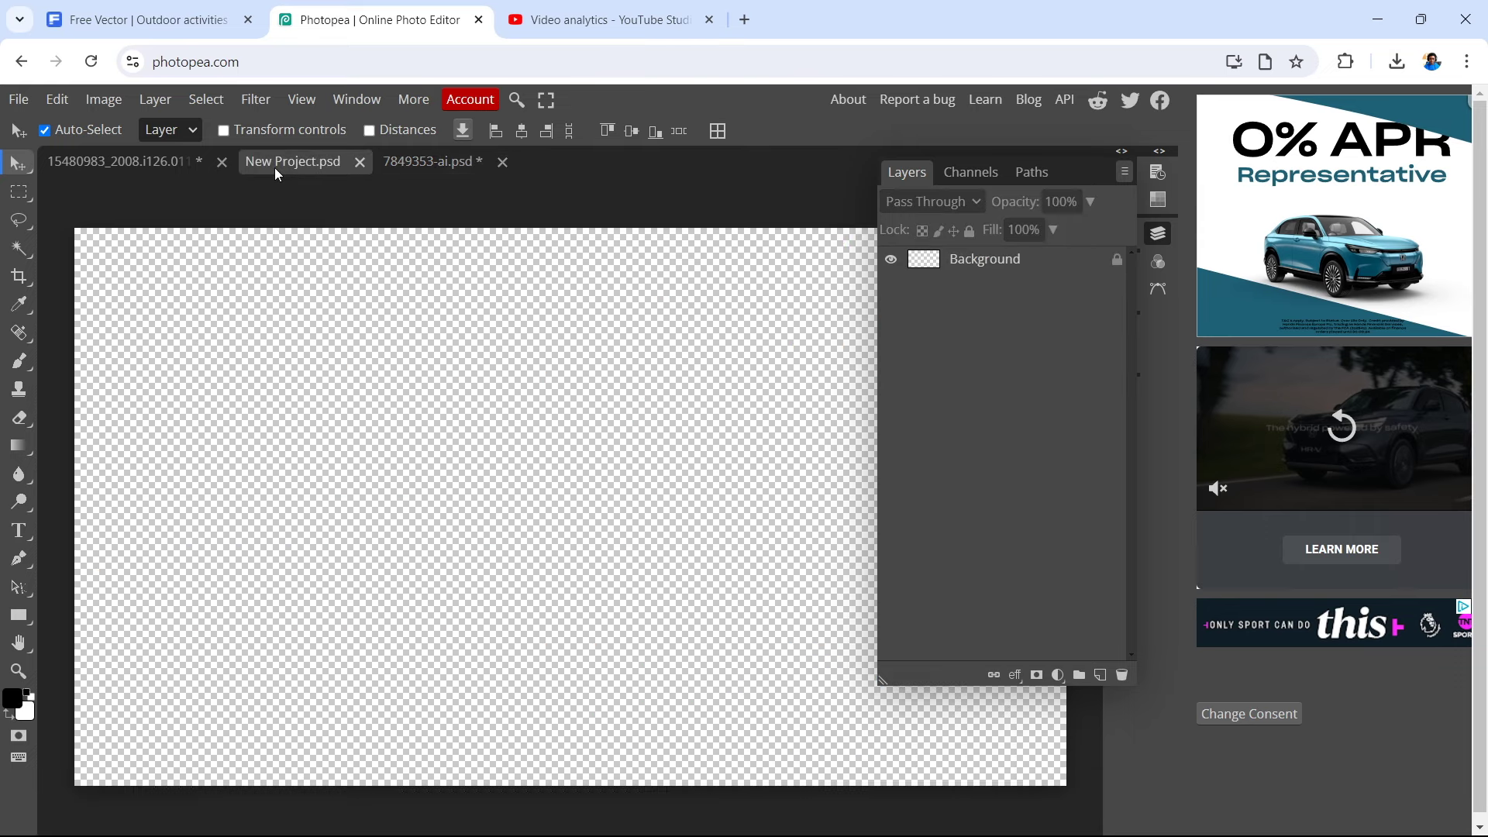
pyautogui.click(422, 176)
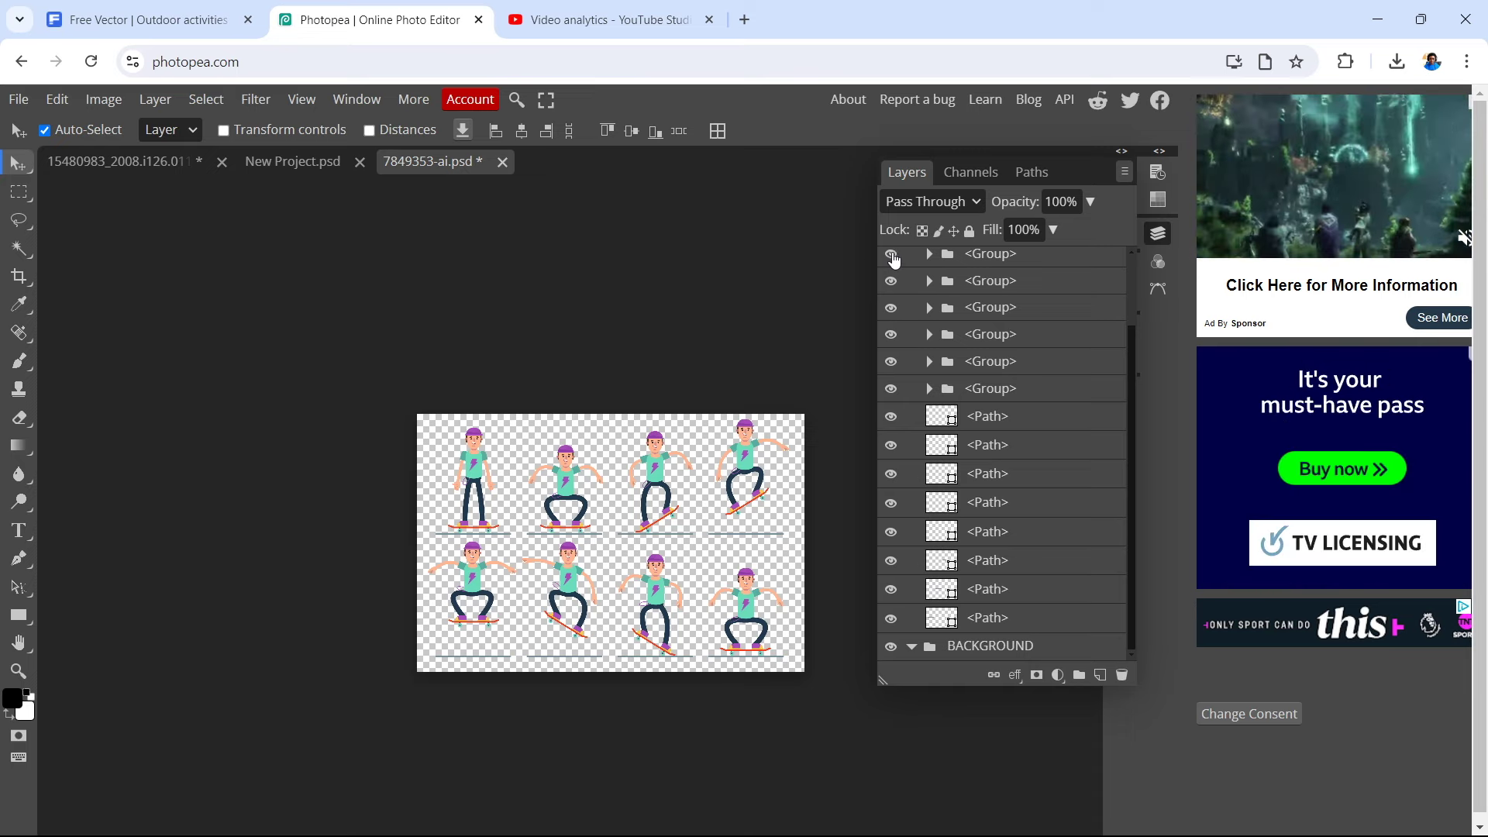
pyautogui.click(891, 255)
pyautogui.click(891, 255)
pyautogui.click(891, 254)
pyautogui.click(892, 254)
pyautogui.click(891, 254)
pyautogui.click(891, 256)
pyautogui.moveTo(891, 284); pyautogui.dragTo(891, 392)
pyautogui.scroll(3, 892, 335)
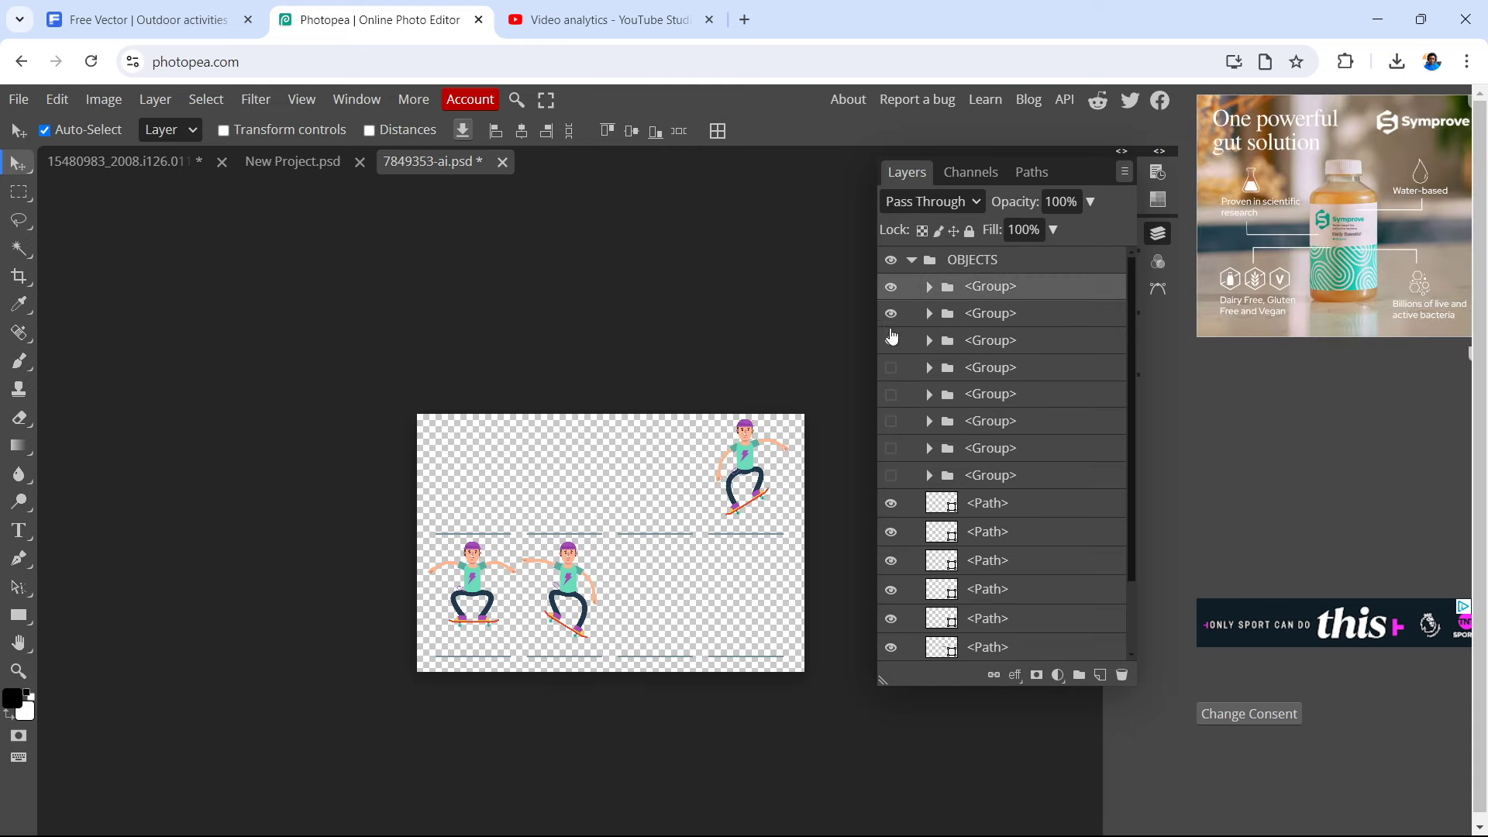
pyautogui.click(891, 315)
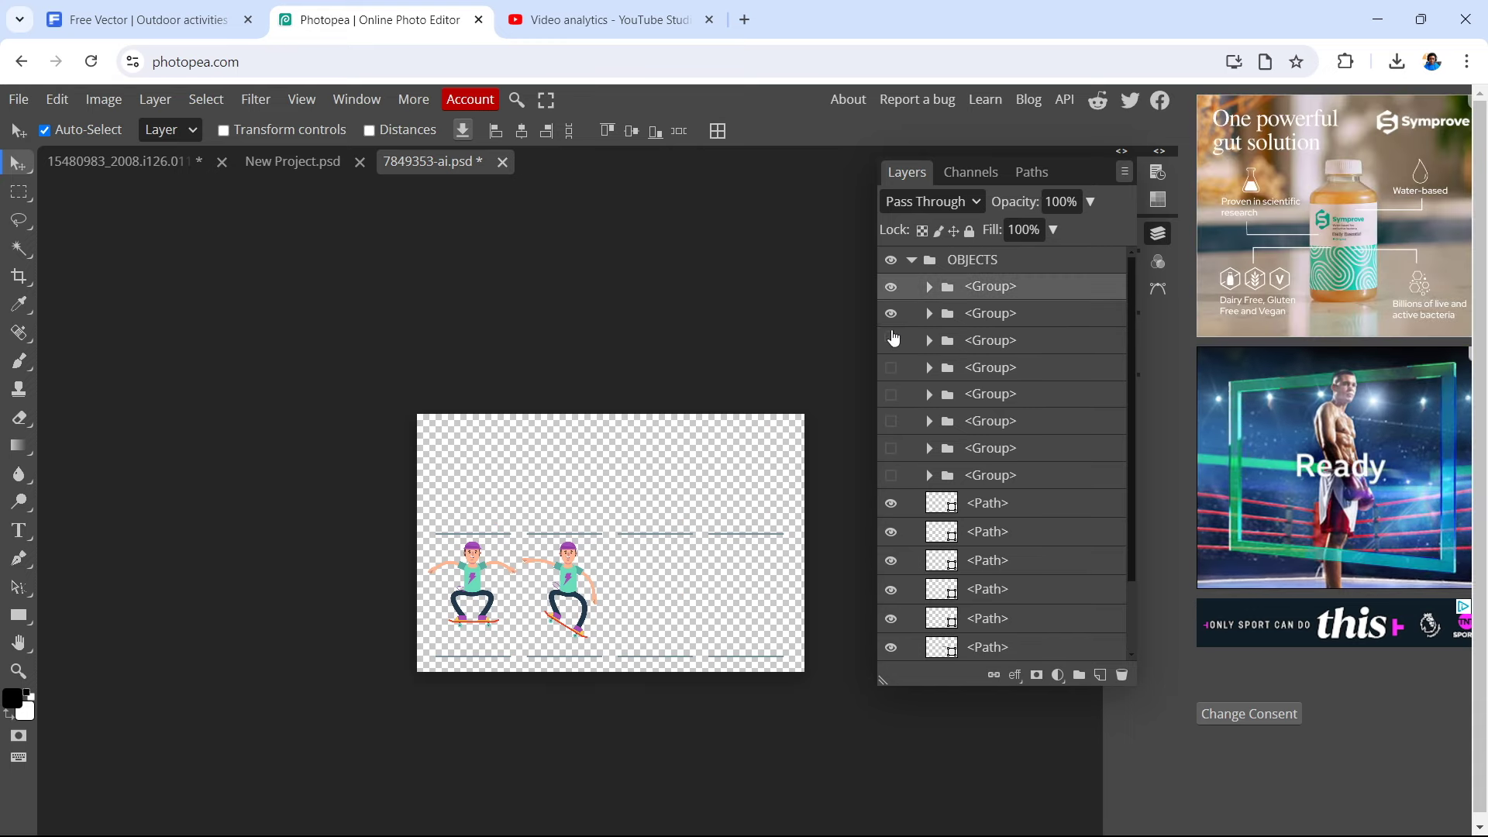
pyautogui.click(891, 335)
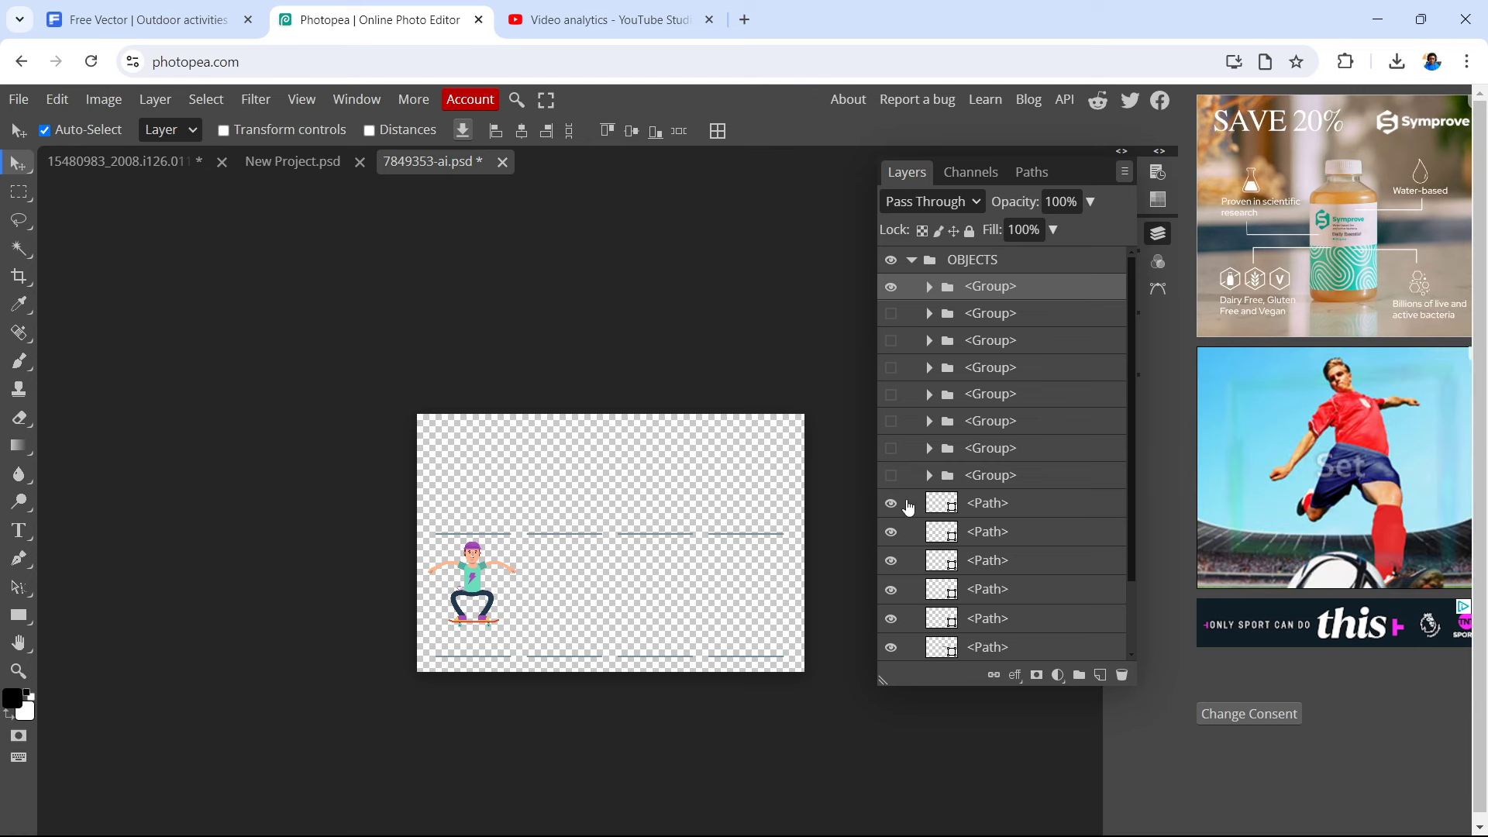
# - Delete all the ground line paths below the skateboarder groups, and check the other groups before leaving only the first one visible
pyautogui.moveTo(889, 505); pyautogui.dragTo(902, 538)
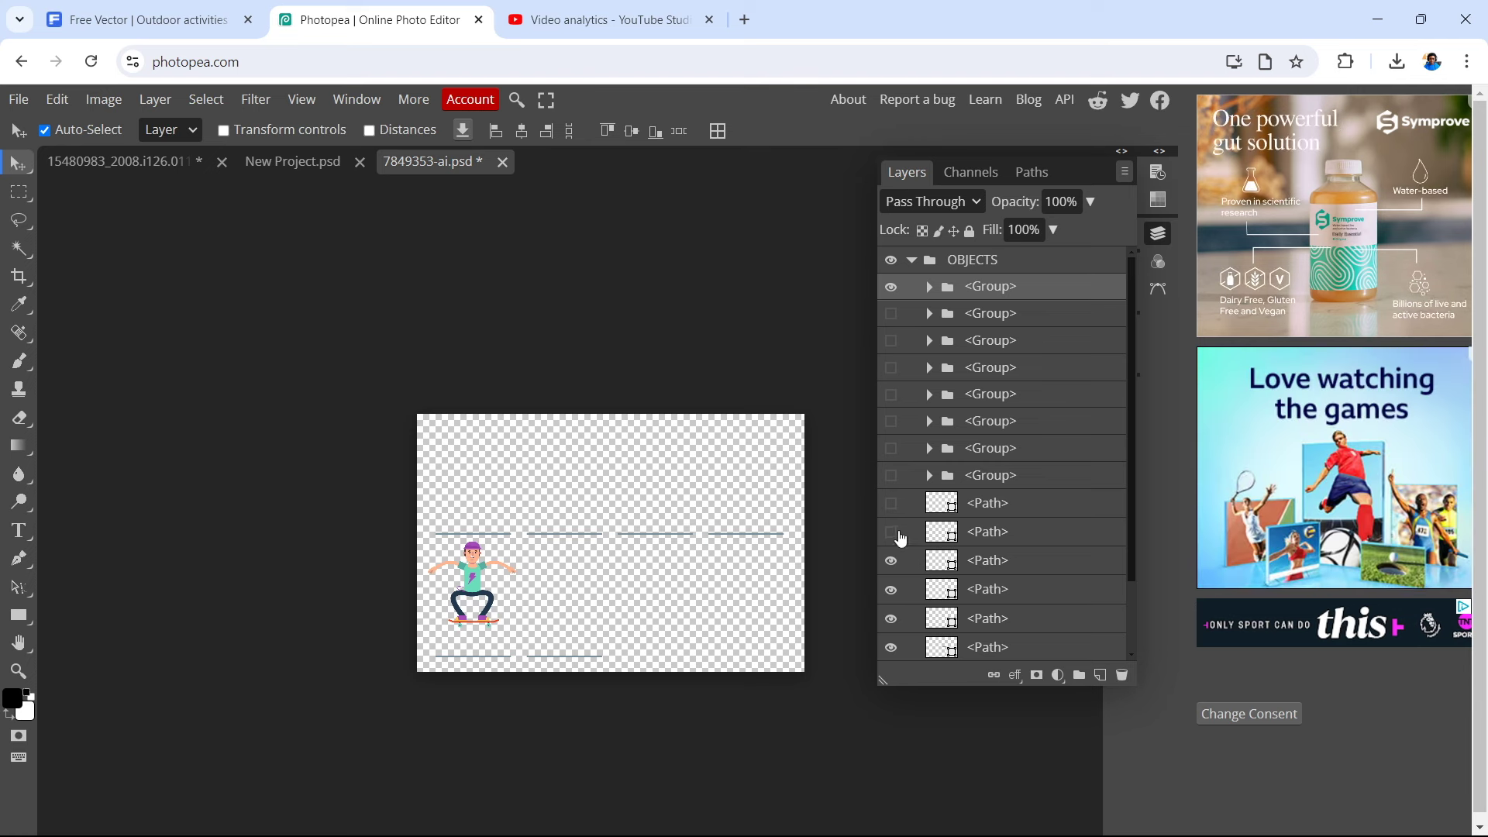
pyautogui.click(938, 514)
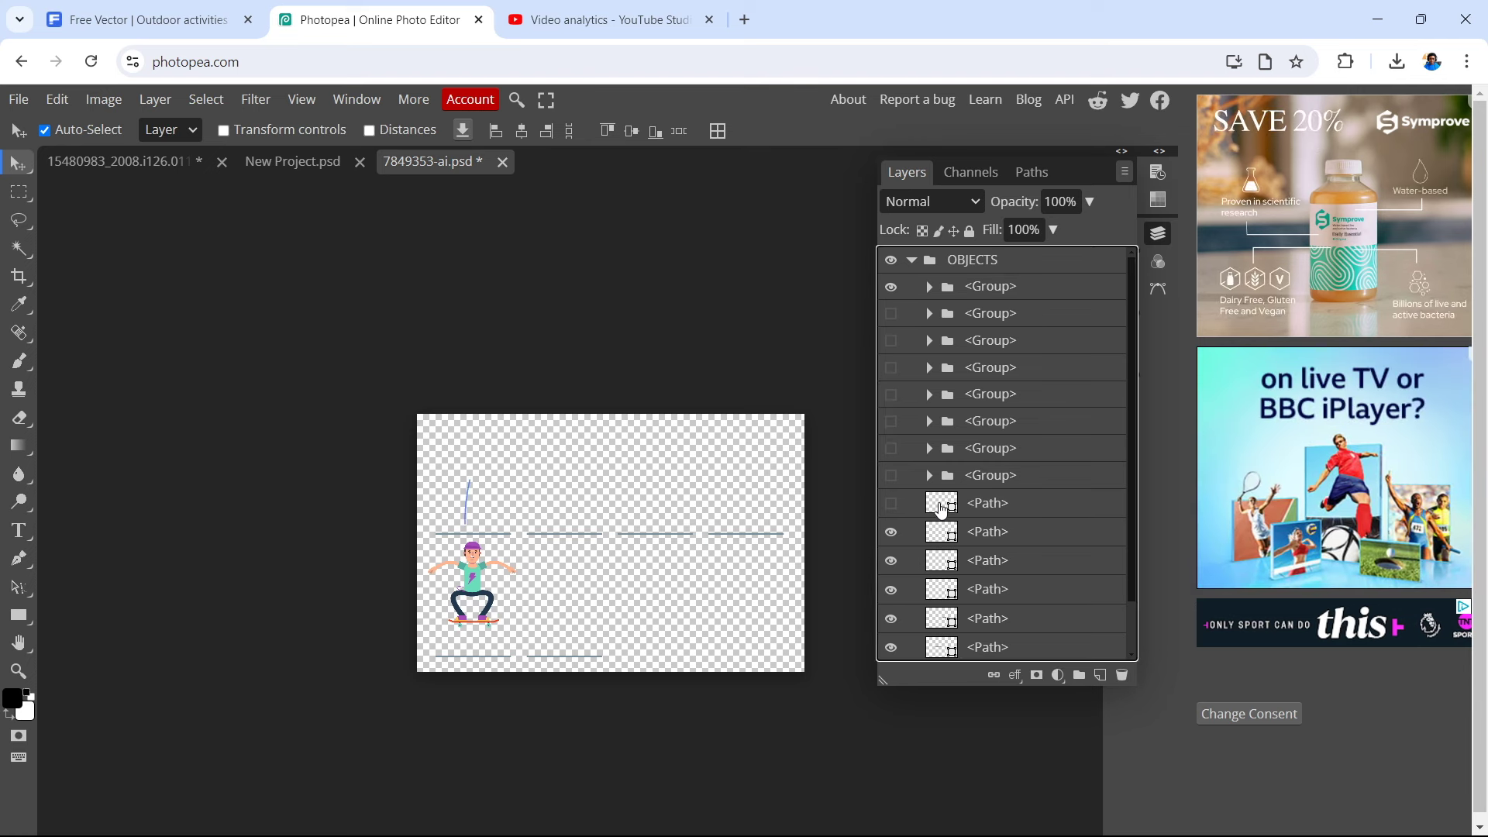
pyautogui.keyDown('shift'); pyautogui.click(947, 535); pyautogui.keyUp('shift')
pyautogui.press('Delete')
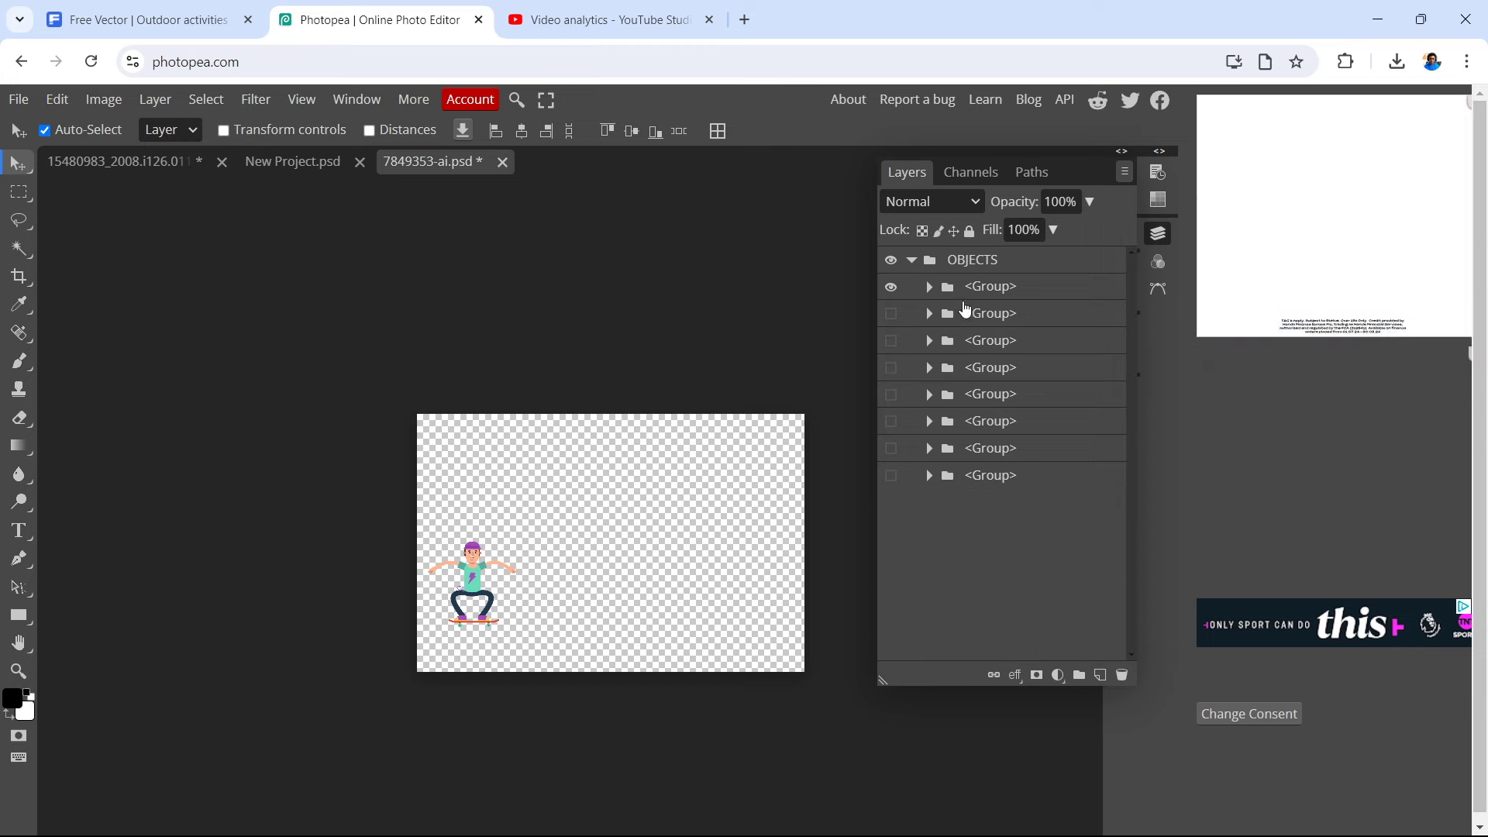
pyautogui.moveTo(891, 313); pyautogui.dragTo(891, 475)
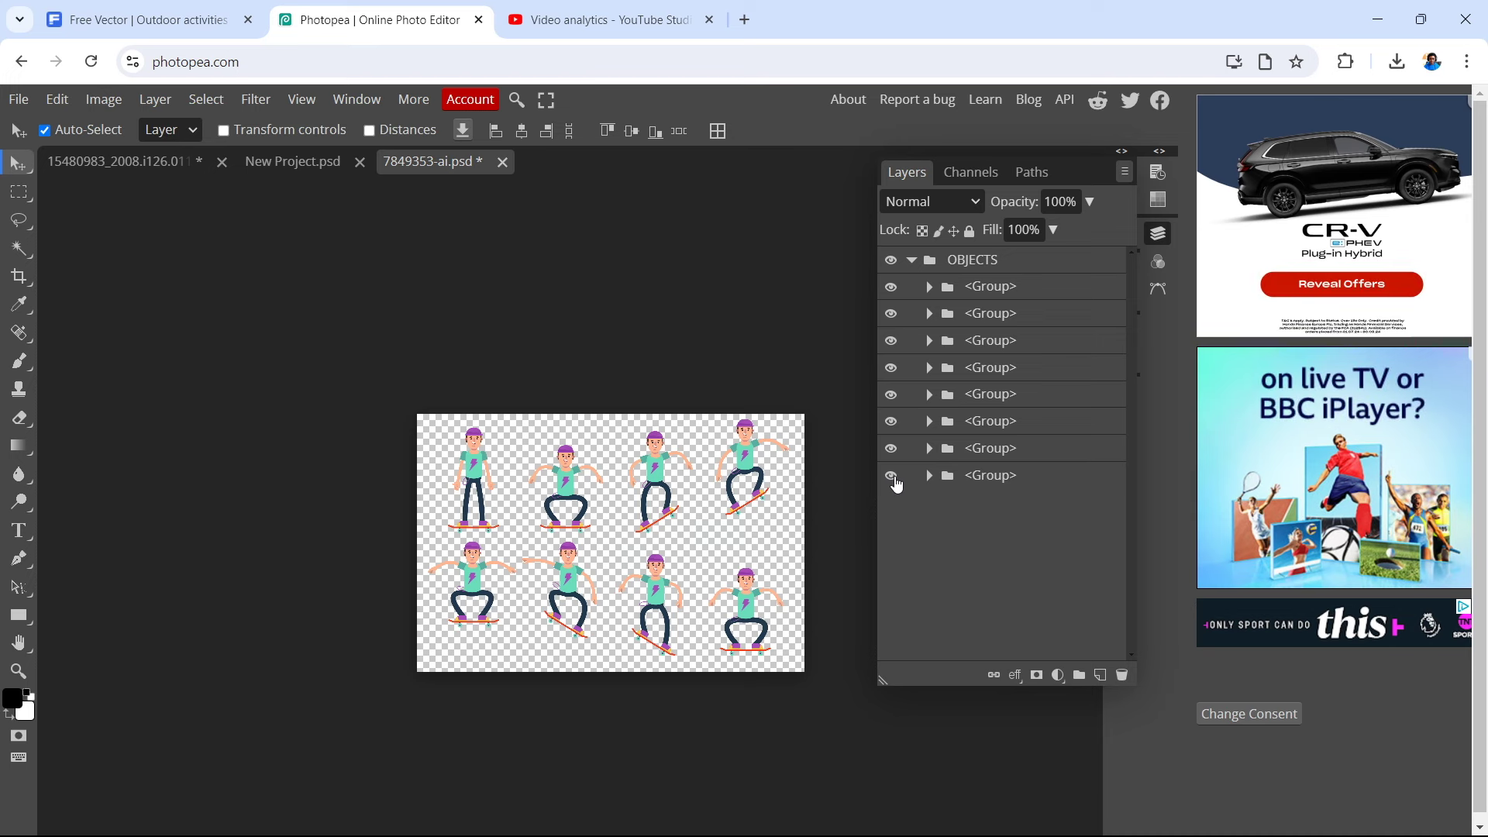
pyautogui.moveTo(893, 476); pyautogui.dragTo(892, 315)
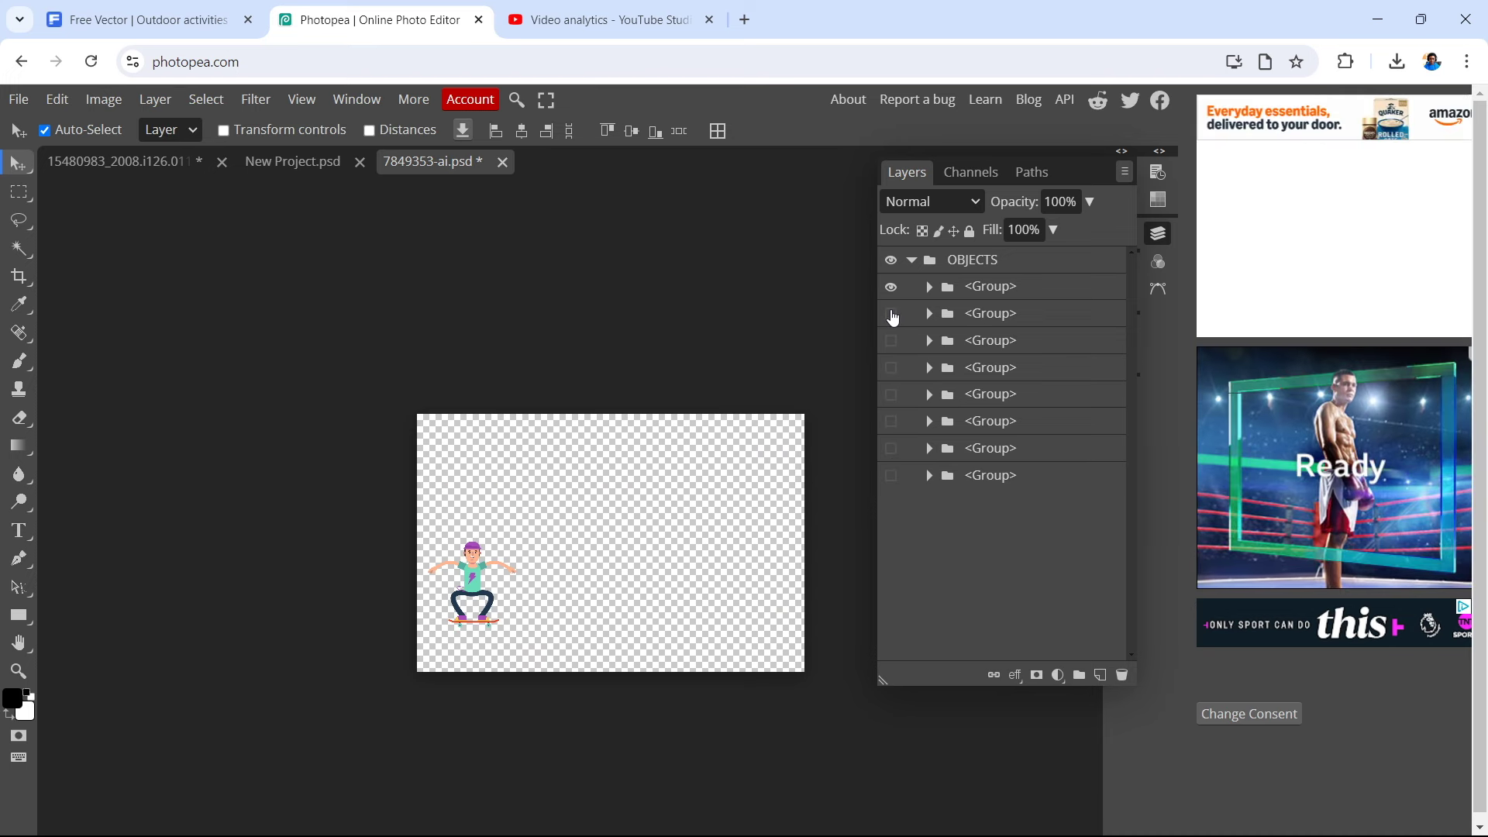
# - Select all layers inside the first skateboarder group and move the crouching figure towards the middle of the canvas
pyautogui.click(929, 287)
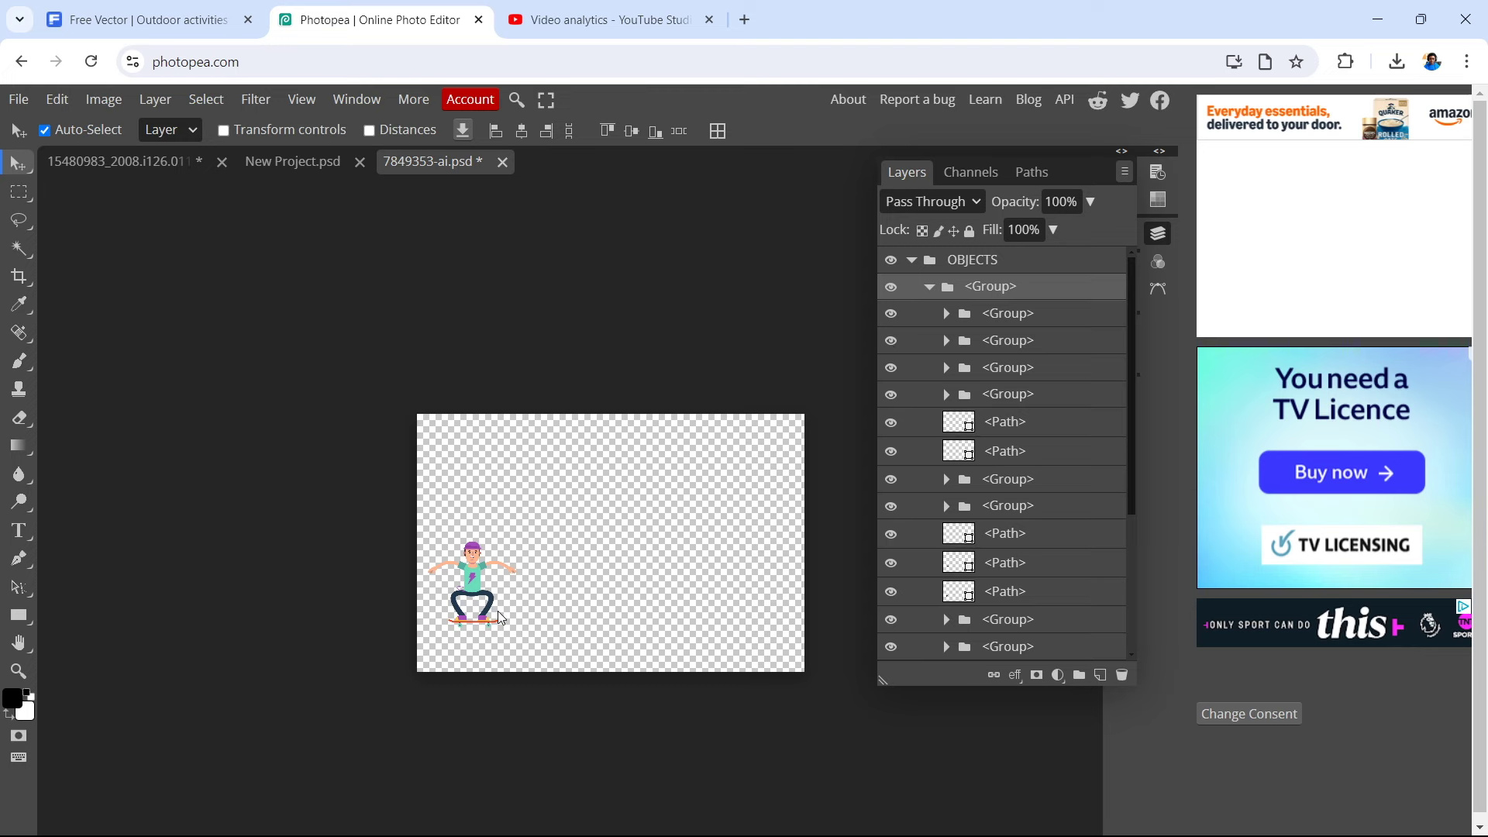
pyautogui.scroll(3, 573, 595)
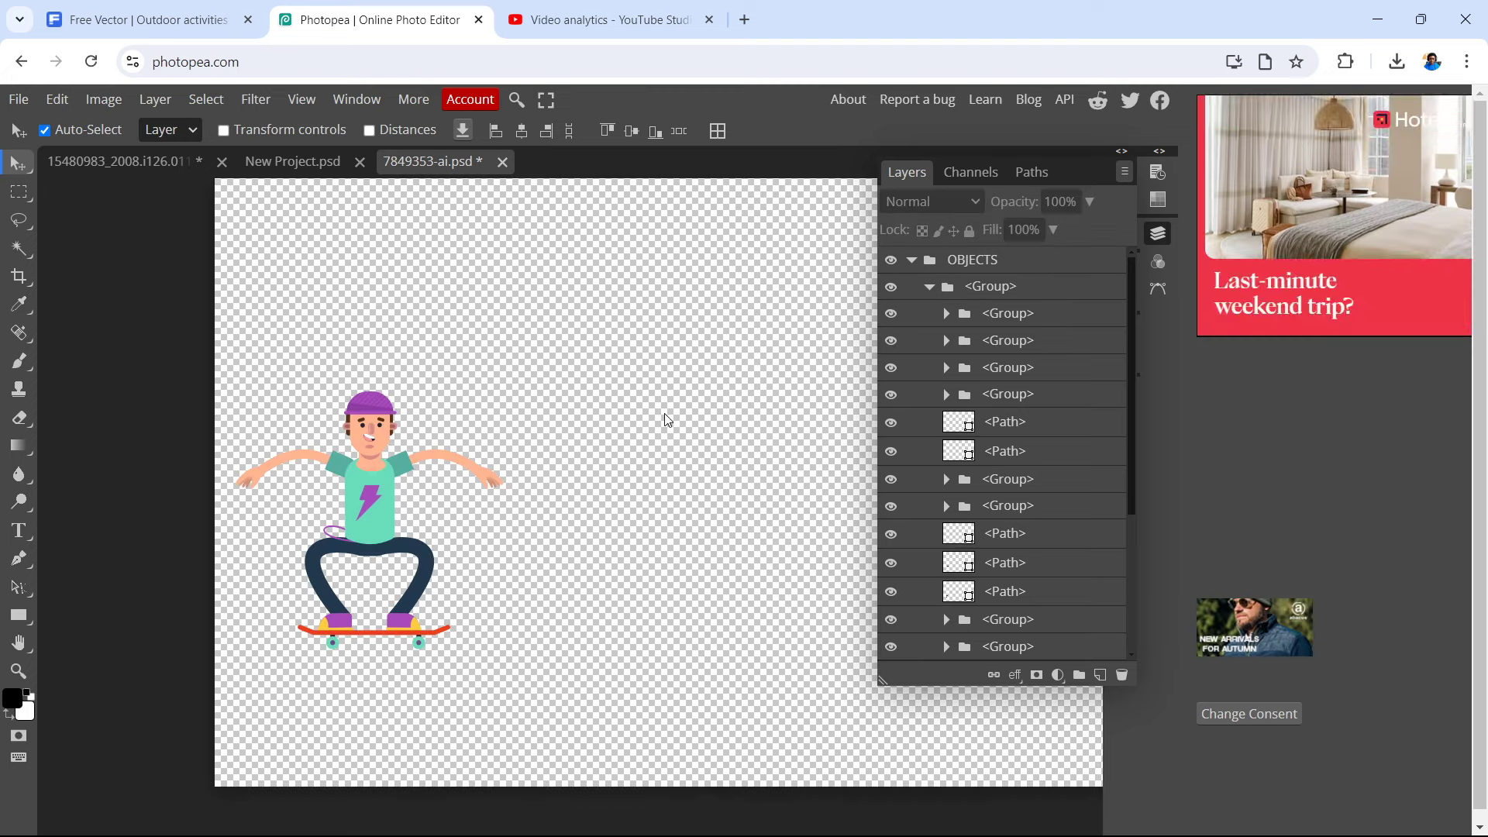
pyautogui.click(929, 288)
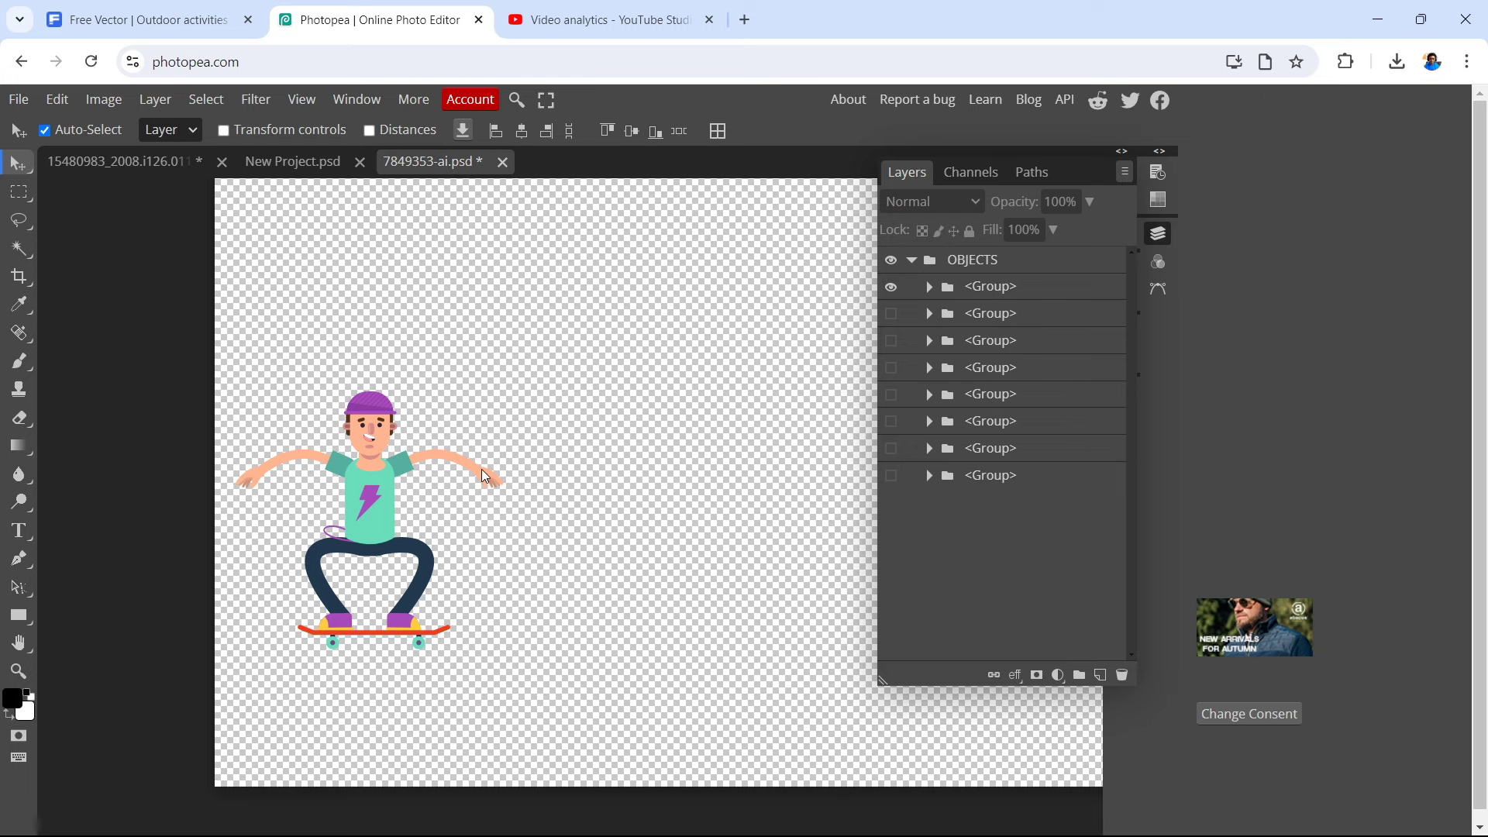
pyautogui.click(931, 288)
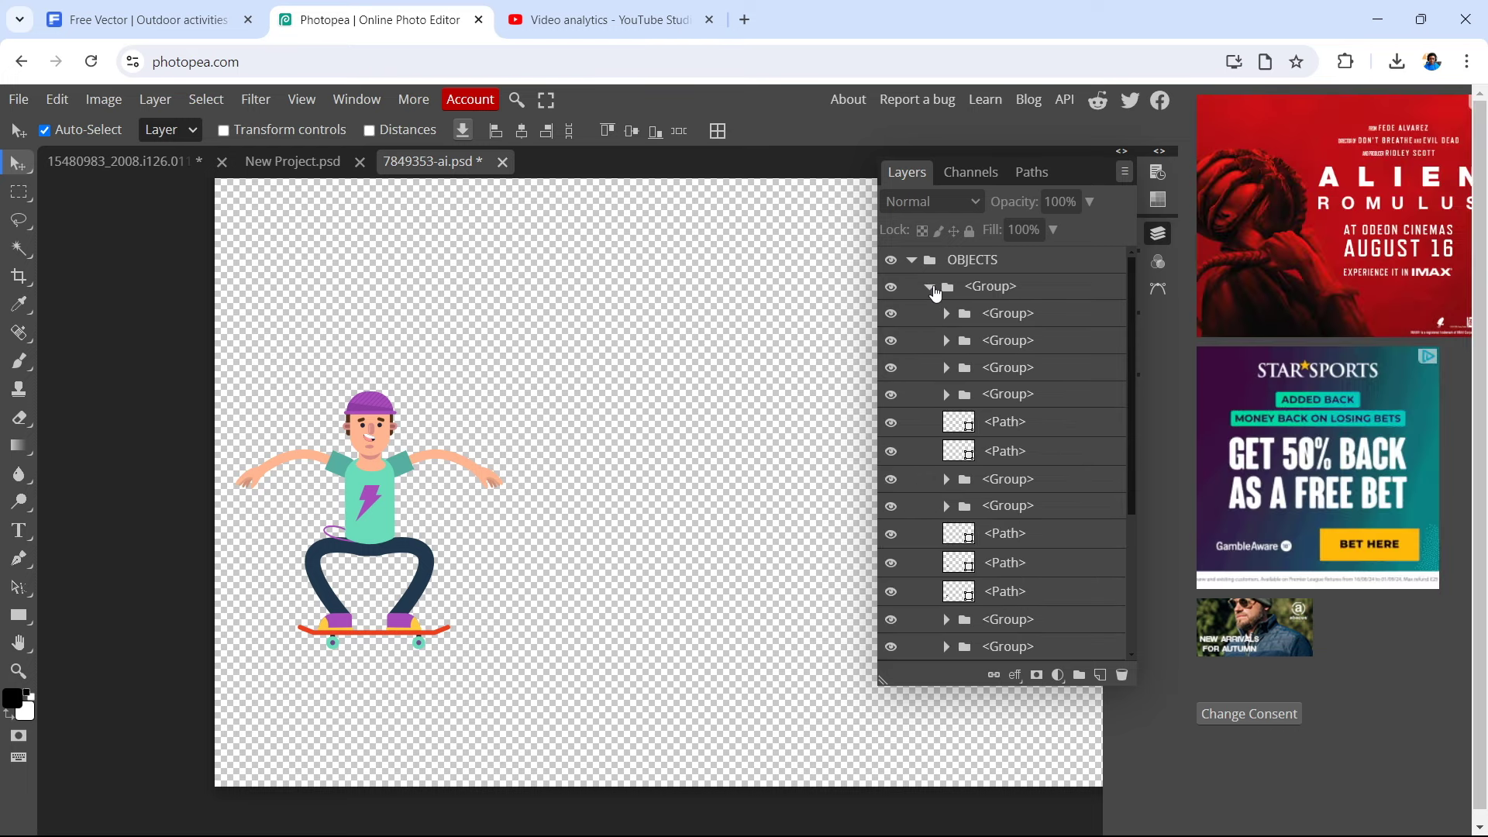
pyautogui.click(970, 293)
pyautogui.scroll(-3, 978, 320)
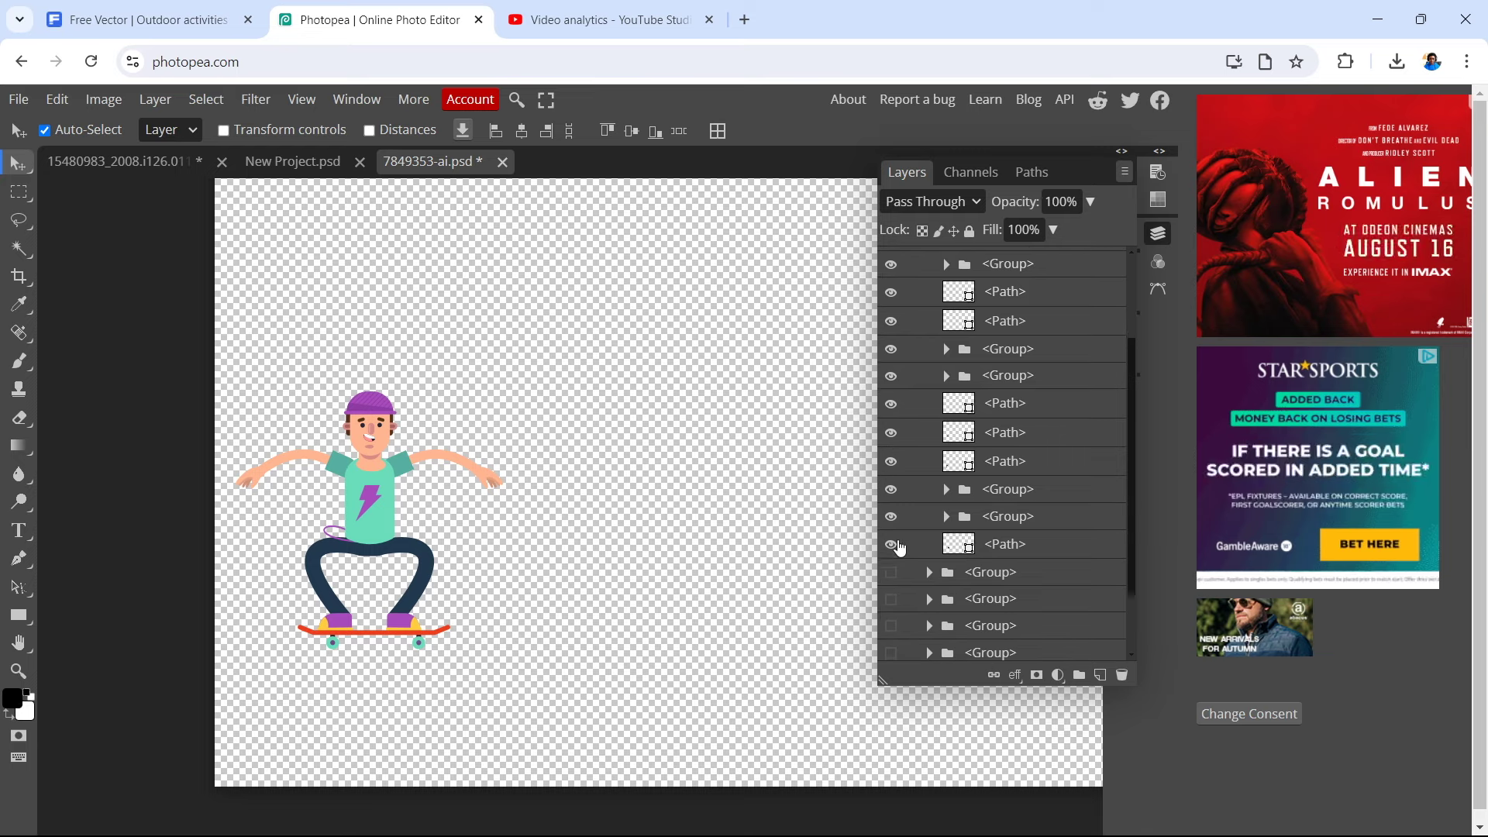
pyautogui.keyDown('shift'); pyautogui.click(1022, 548); pyautogui.keyUp('shift')
pyautogui.moveTo(344, 524); pyautogui.dragTo(620, 423)
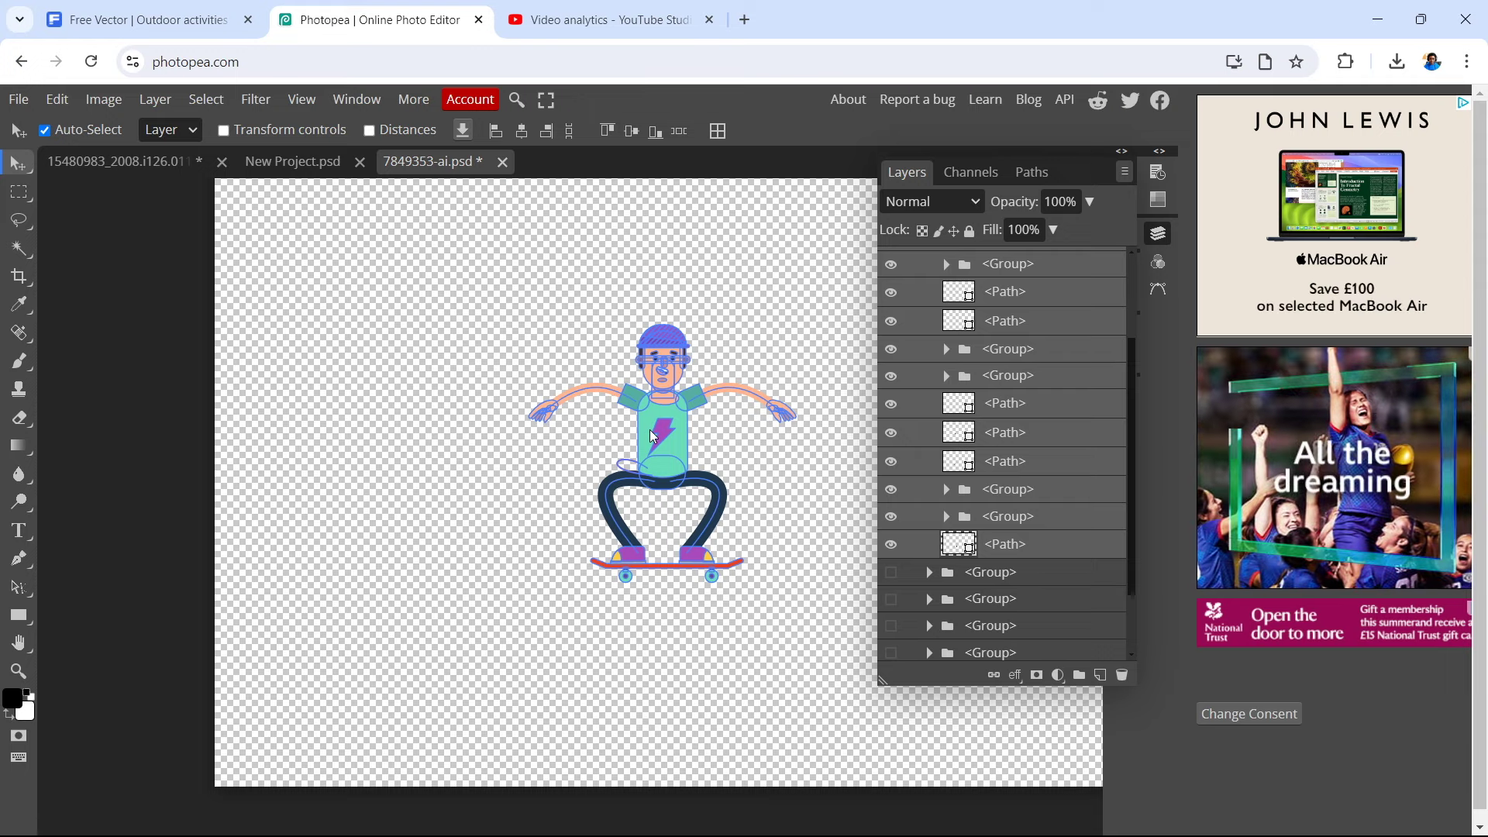
# - Paste the crouching skateboarder group into the New Project document and position the figure fully inside the canvas
pyautogui.click(293, 161)
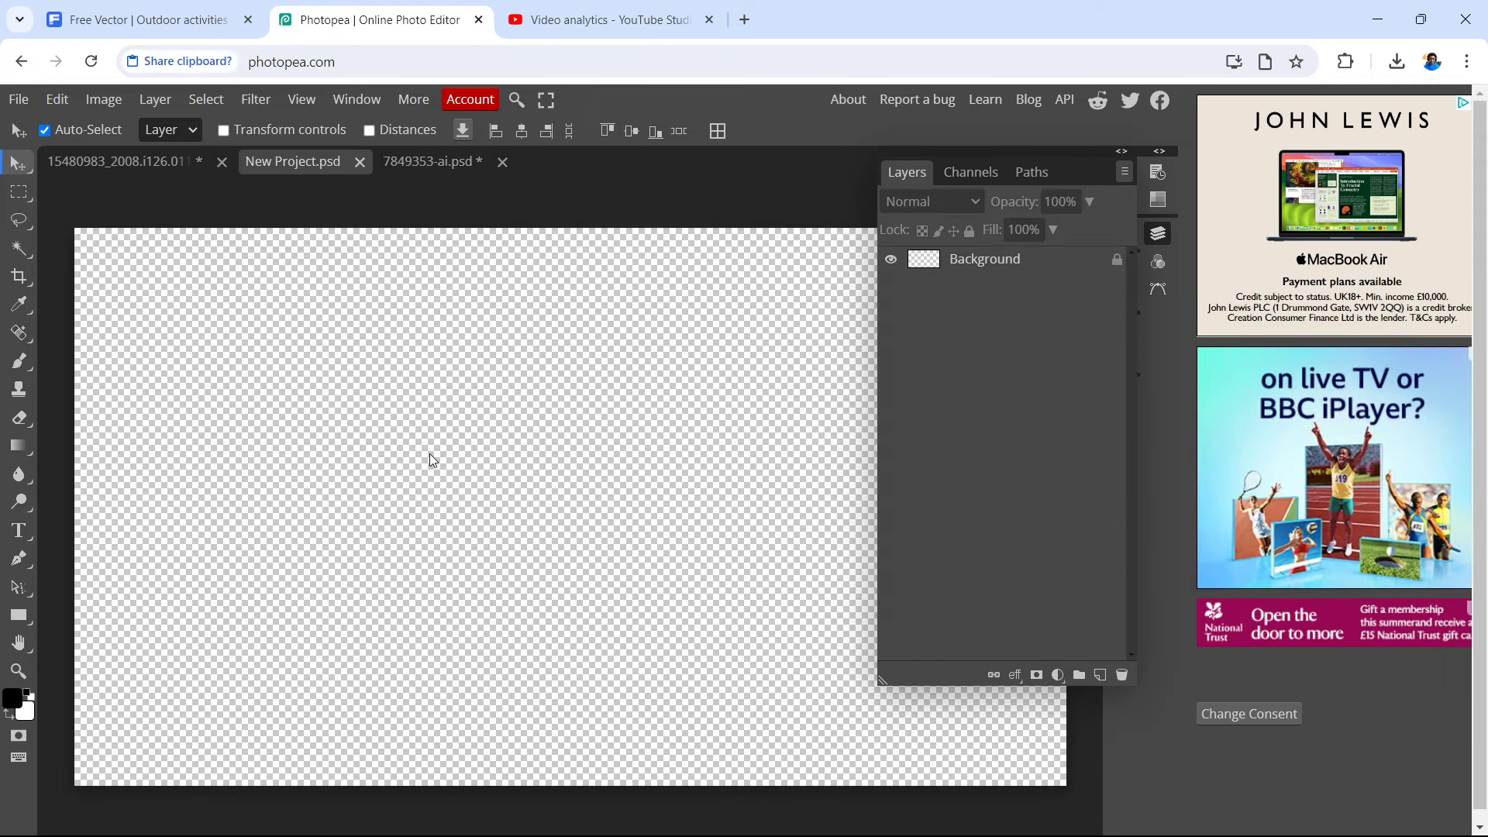
pyautogui.hotkey('ctrl', 'v')
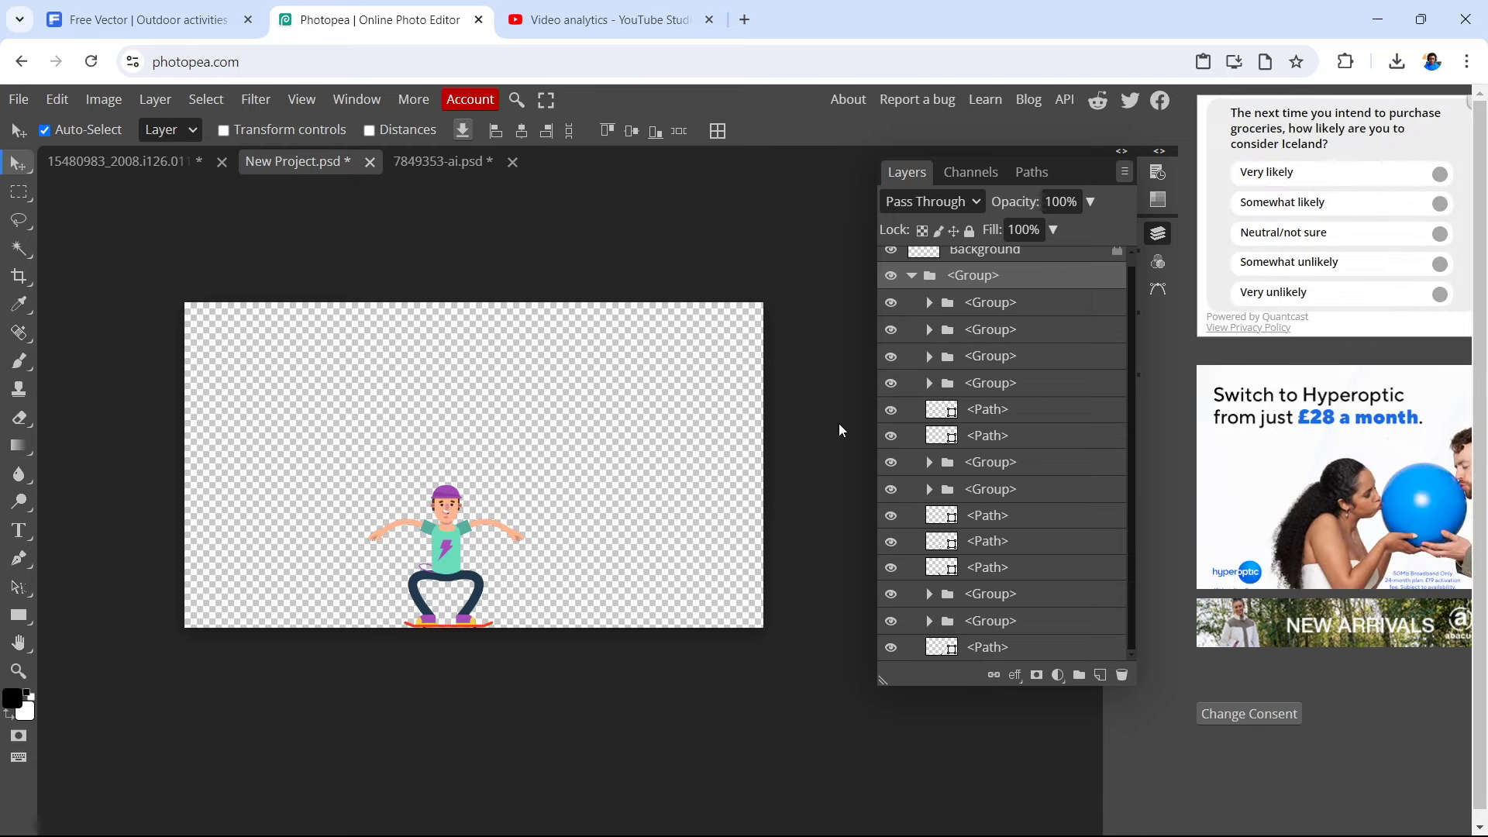
pyautogui.scroll(3, 651, 526)
pyautogui.moveTo(651, 526)
pyautogui.mouseDown()
pyautogui.moveTo(653, 500)
pyautogui.moveTo(649, 537)
pyautogui.mouseUp()
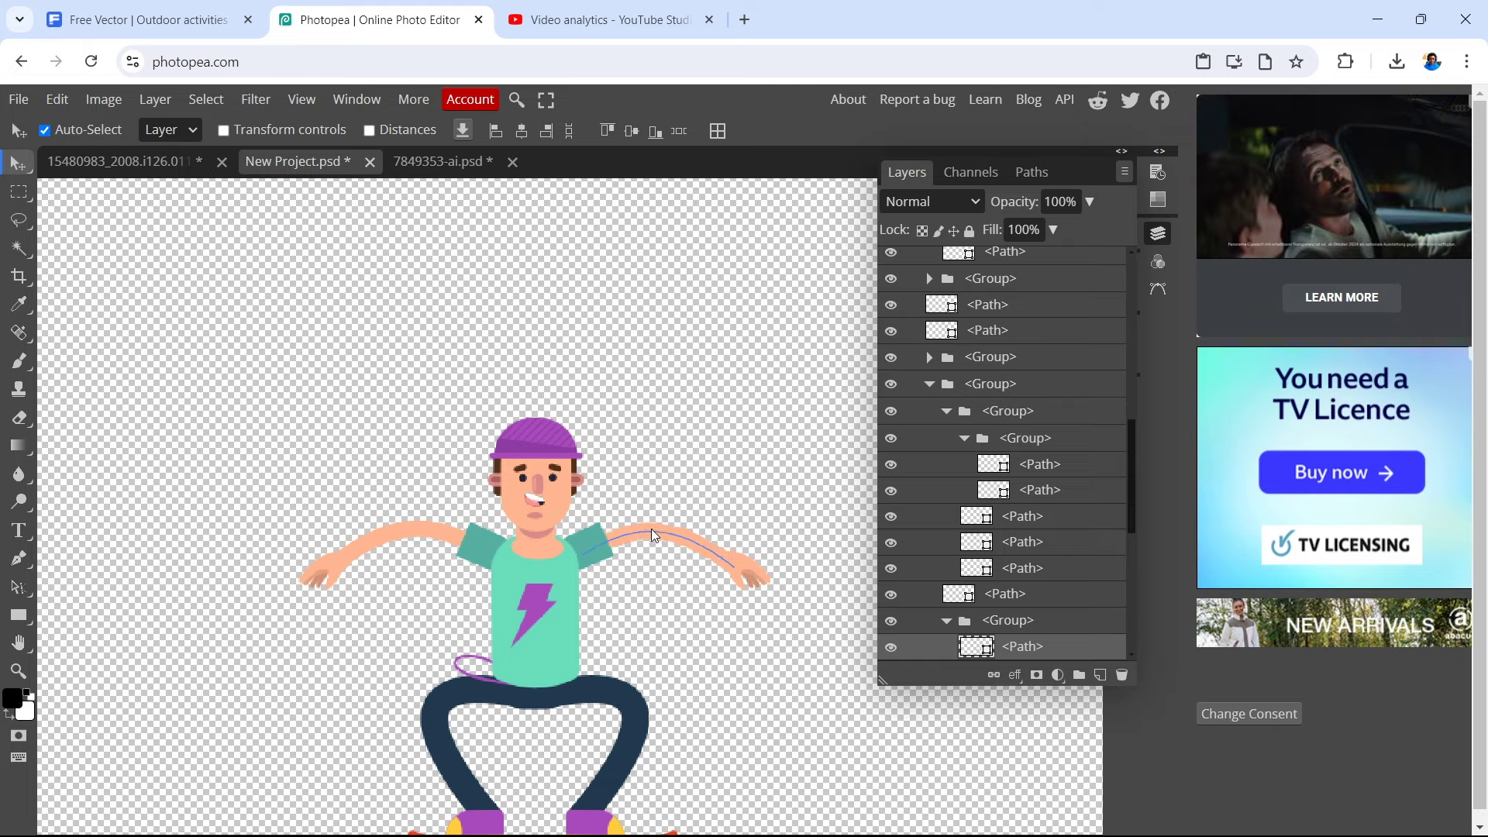
pyautogui.scroll(-3, 682, 512)
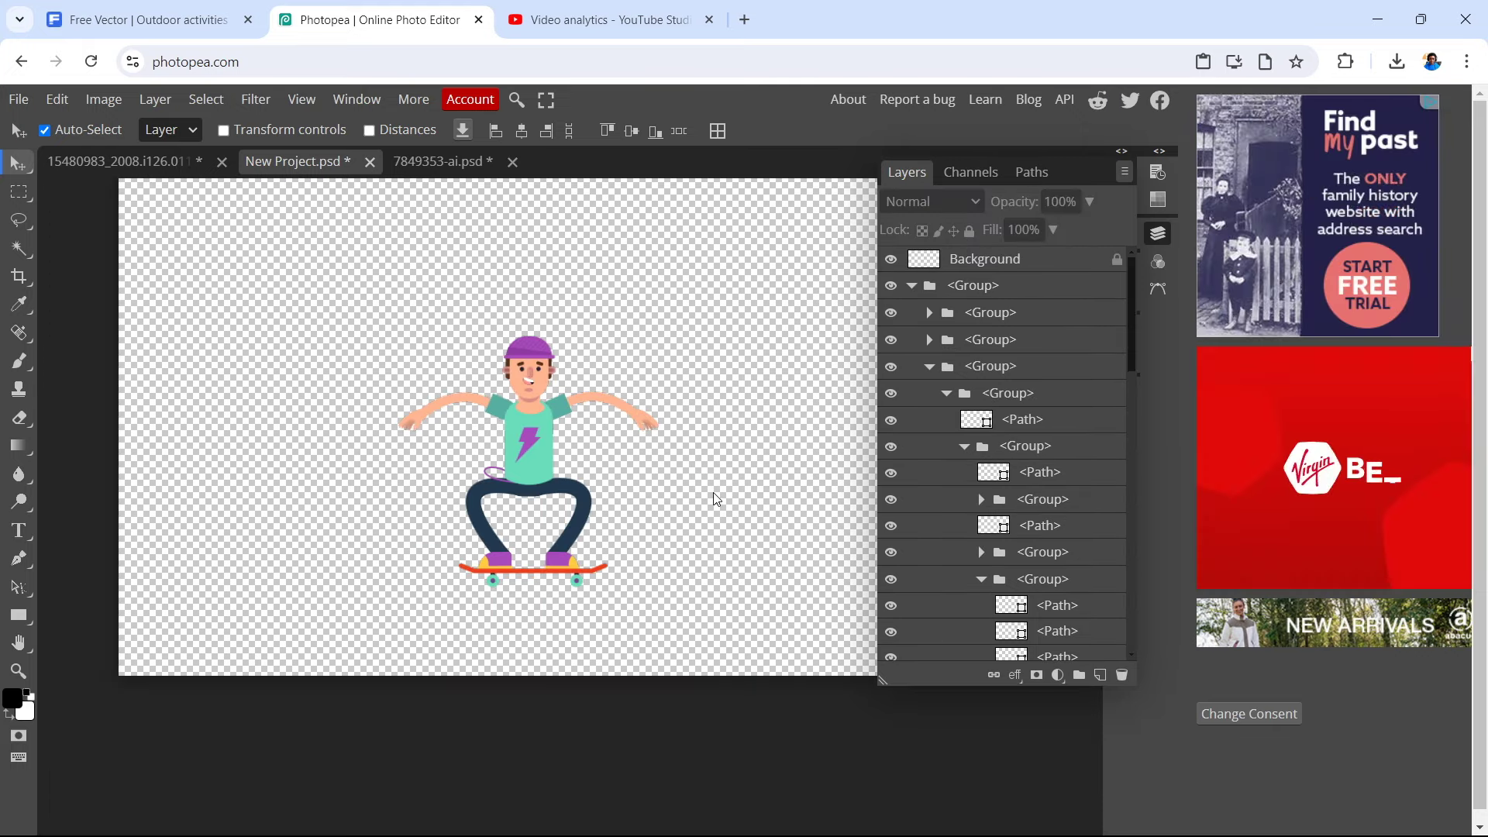
# - Return to the 7849353-ai document, select the contents of the first skateboarder group and align the figure to the canvas centre
pyautogui.hotkey('ctrl', 'Tab')
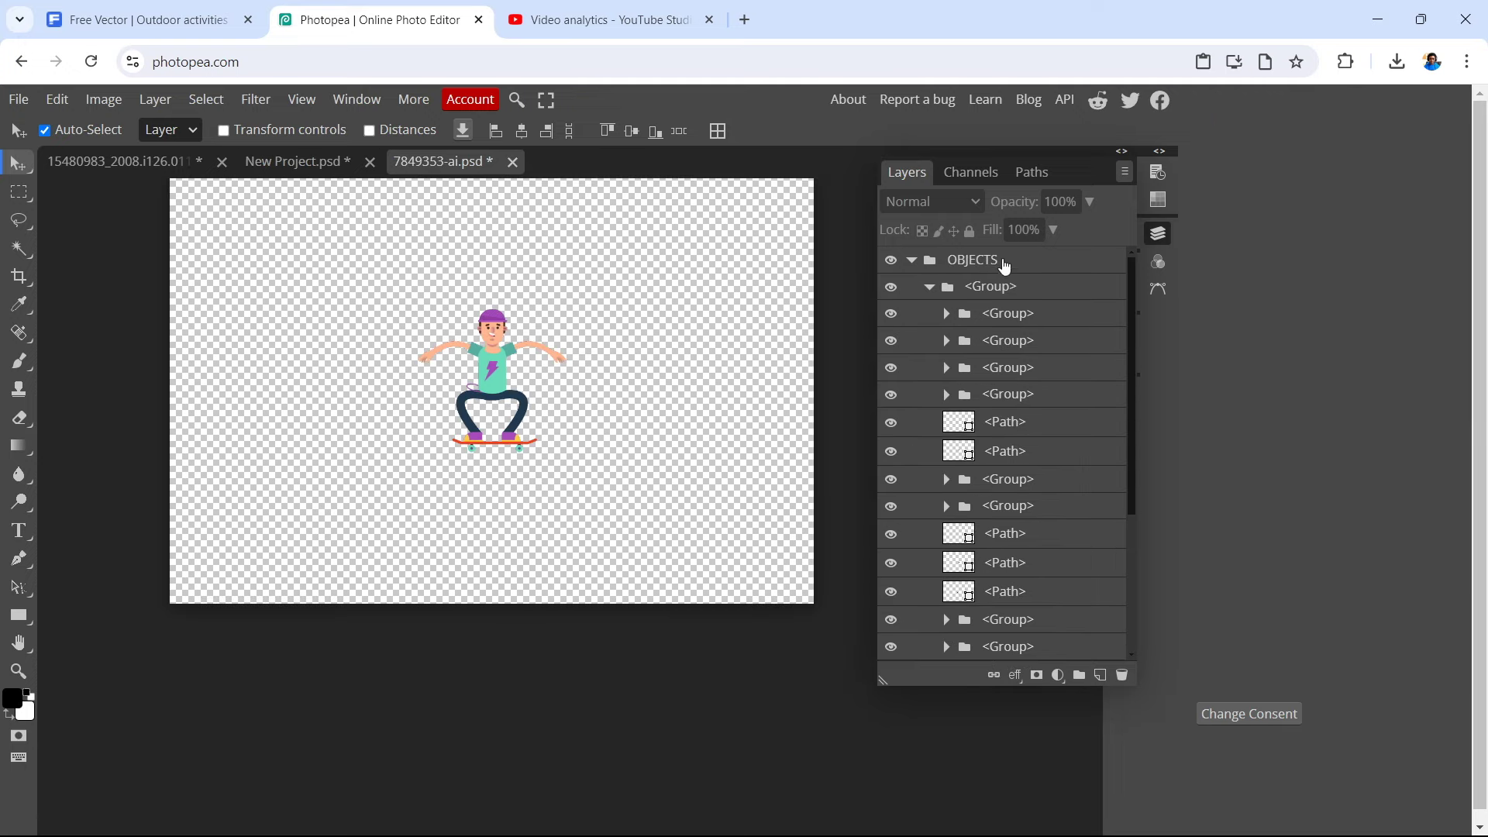
pyautogui.scroll(-6, 995, 288)
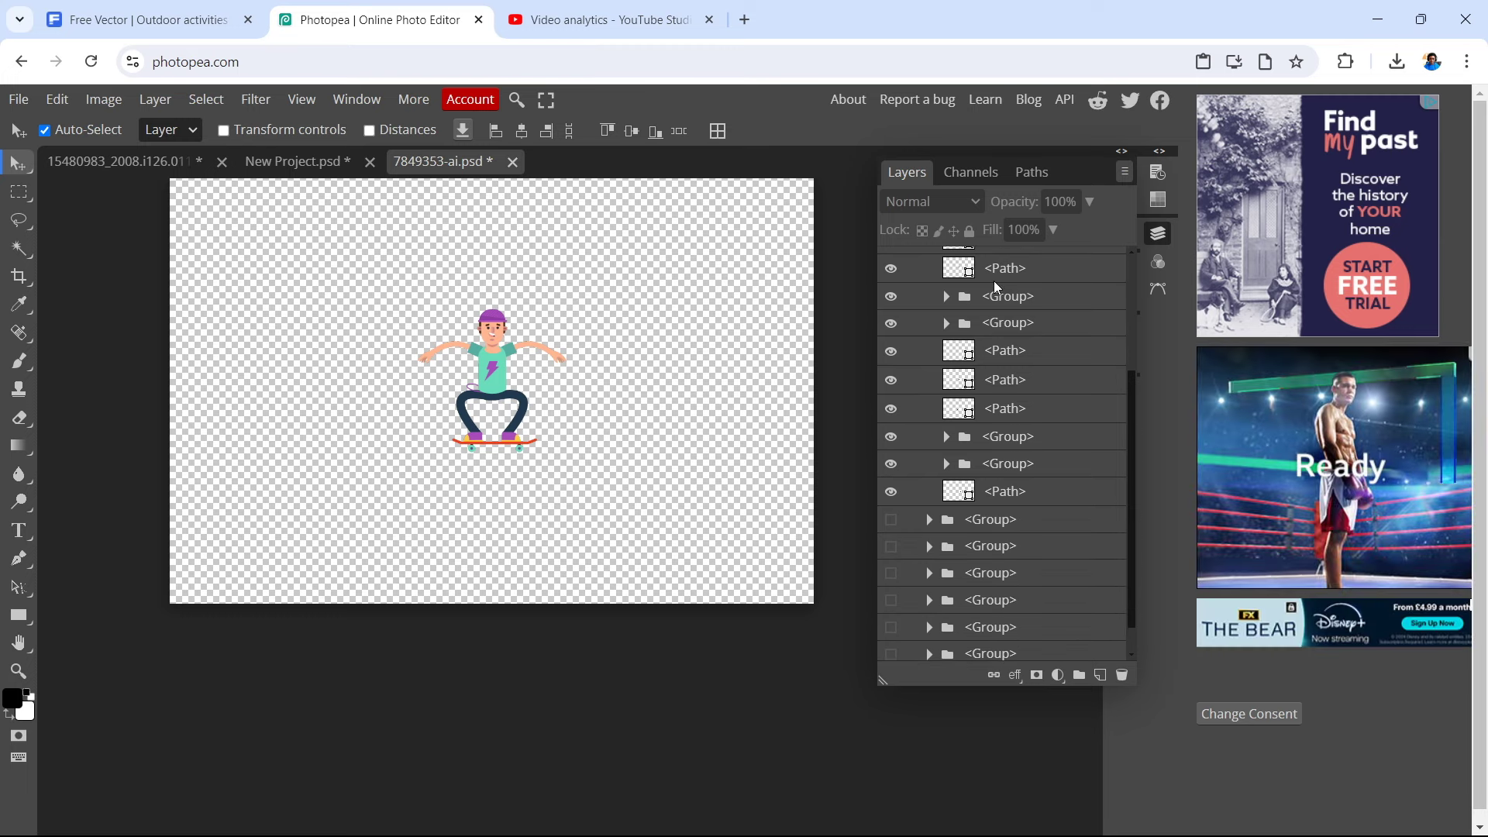
pyautogui.scroll(6, 1015, 469)
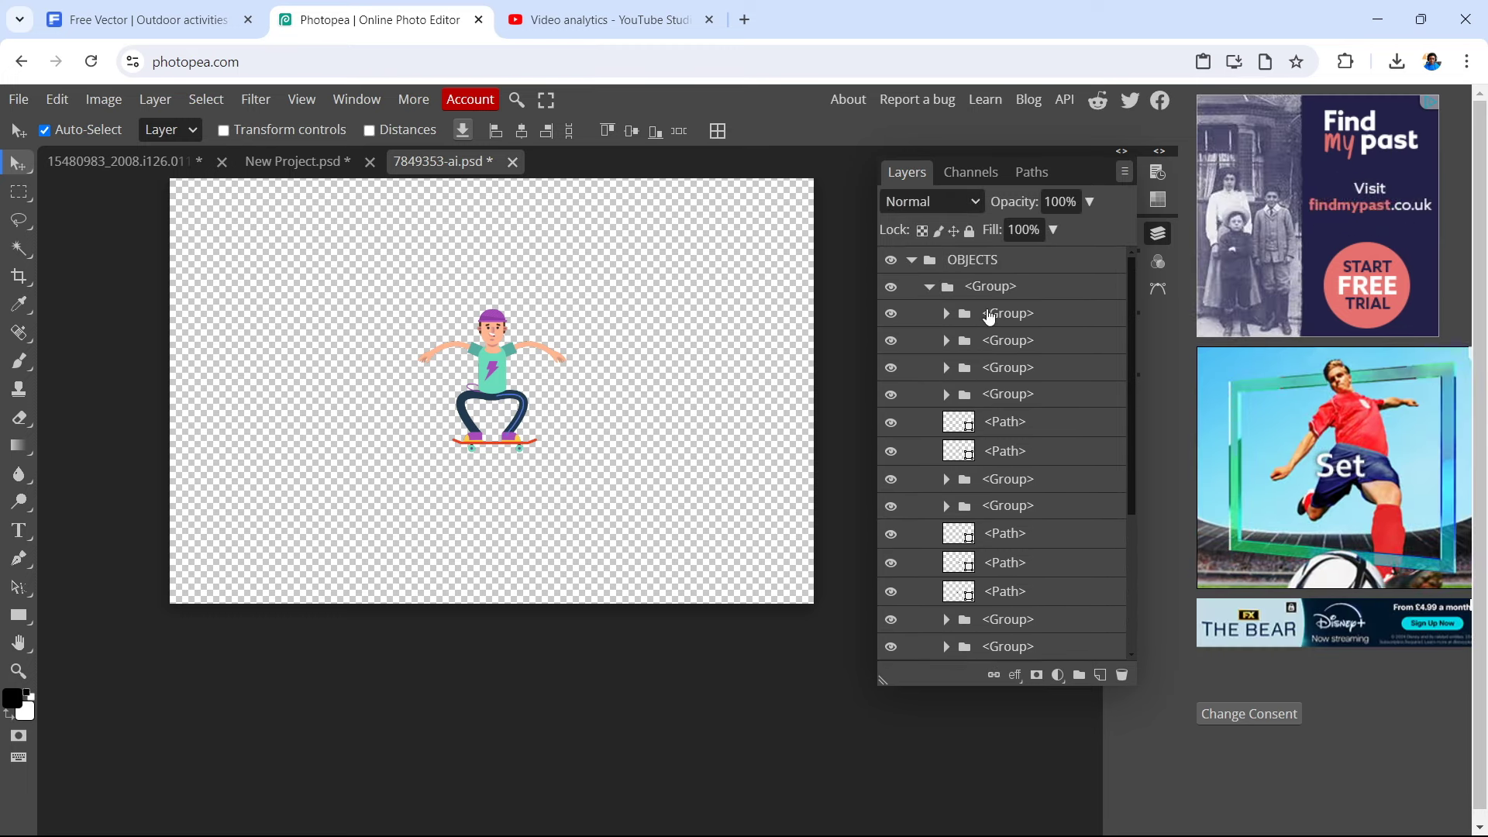
pyautogui.click(983, 289)
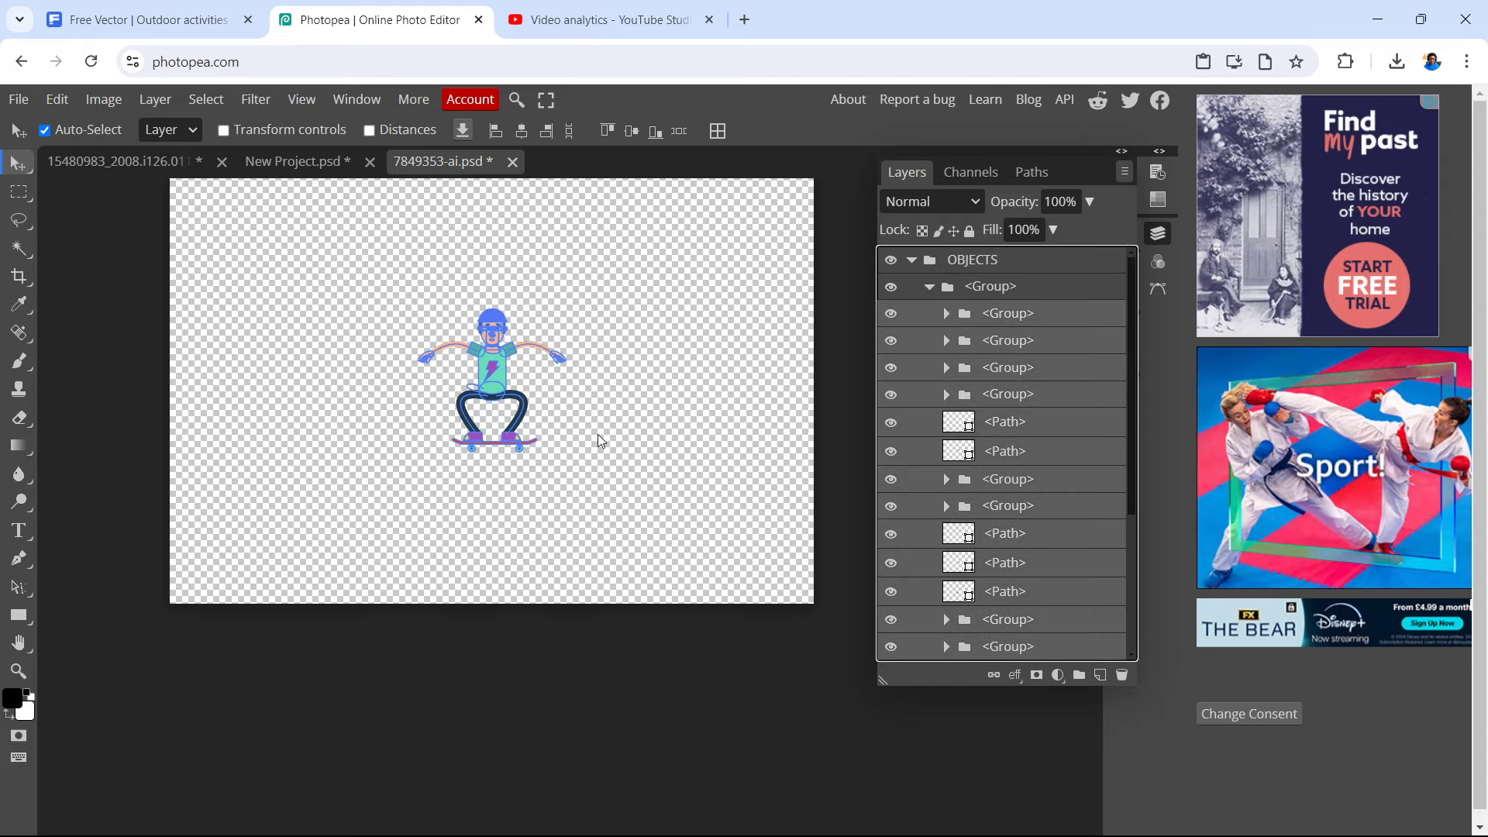
pyautogui.moveTo(506, 361); pyautogui.dragTo(494, 384)
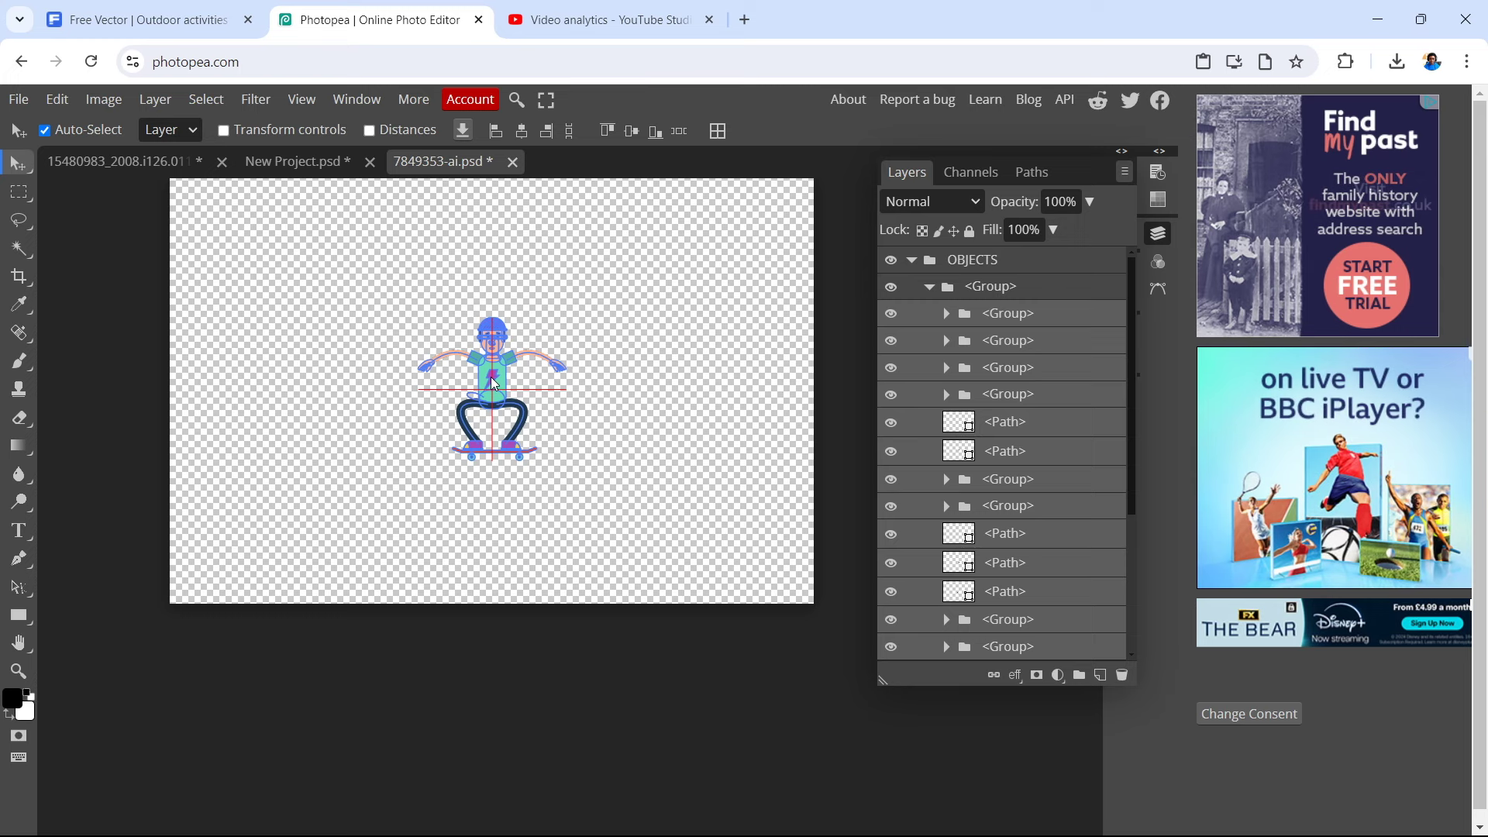
pyautogui.moveTo(494, 383); pyautogui.dragTo(494, 383)
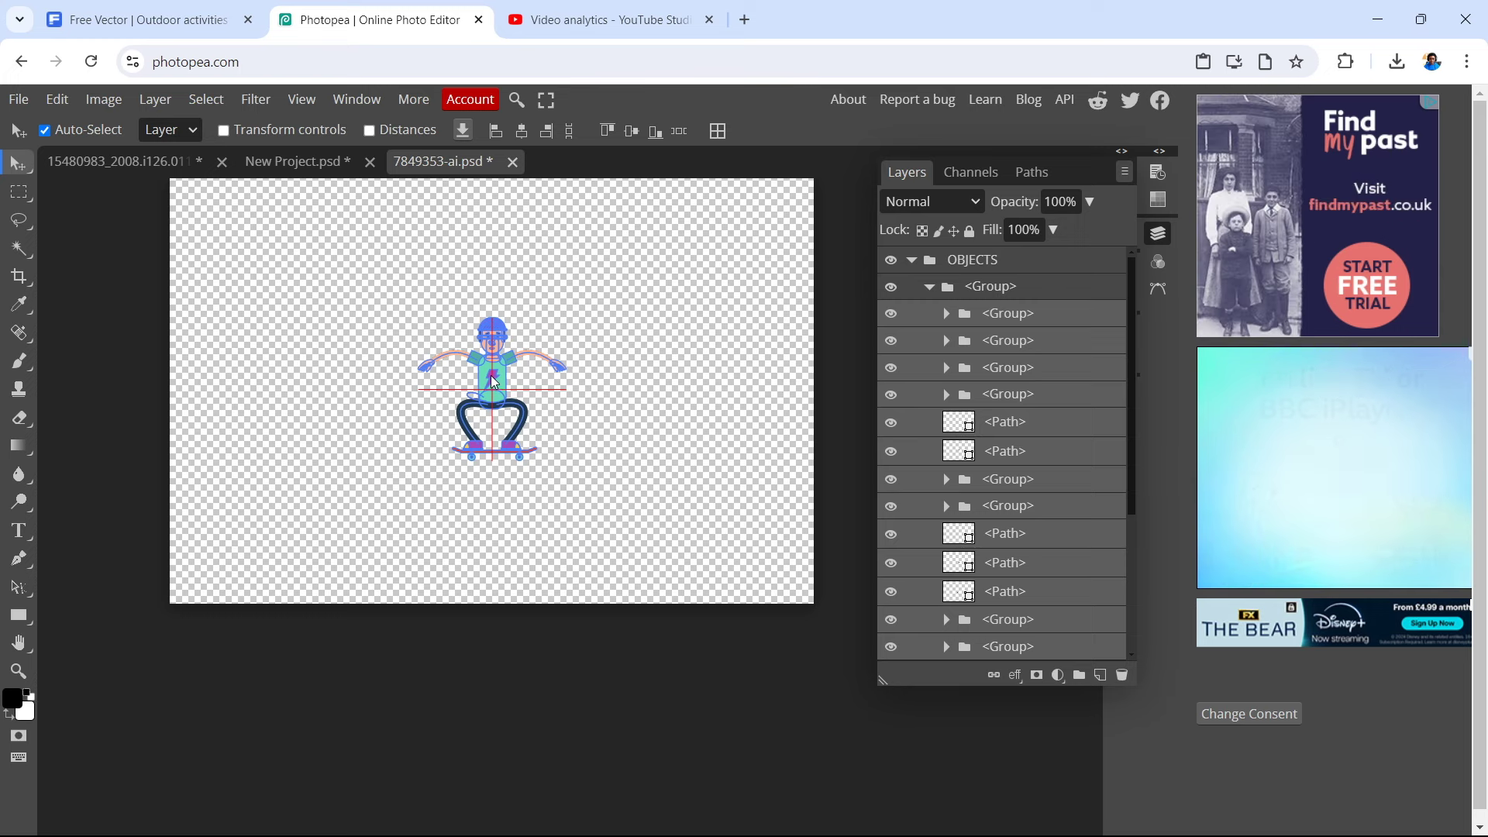
# - Make the second skateboarder group visible, collapse the first group and expand the second one
pyautogui.scroll(-5, 988, 408)
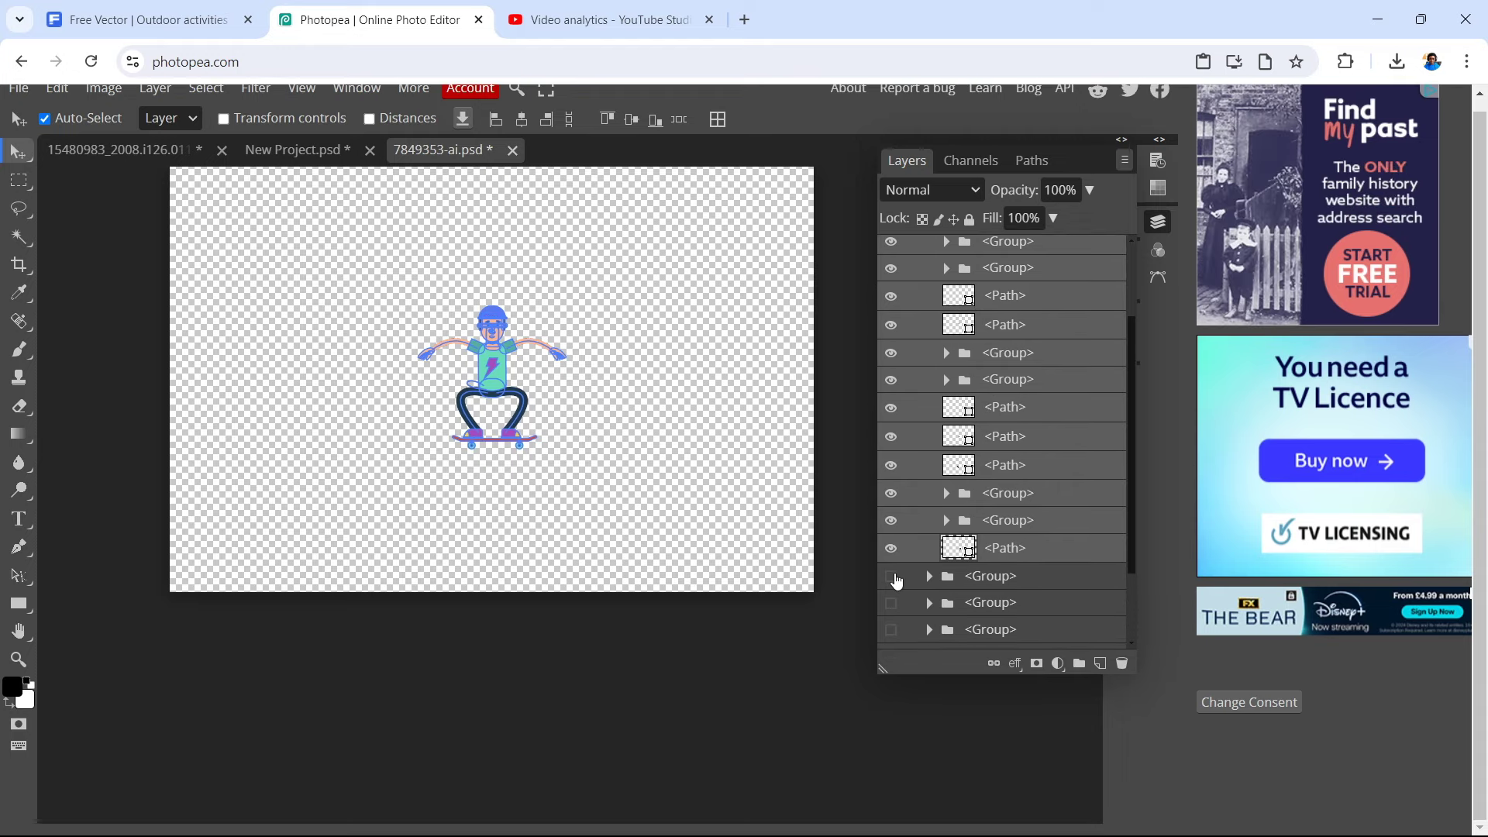
pyautogui.click(891, 577)
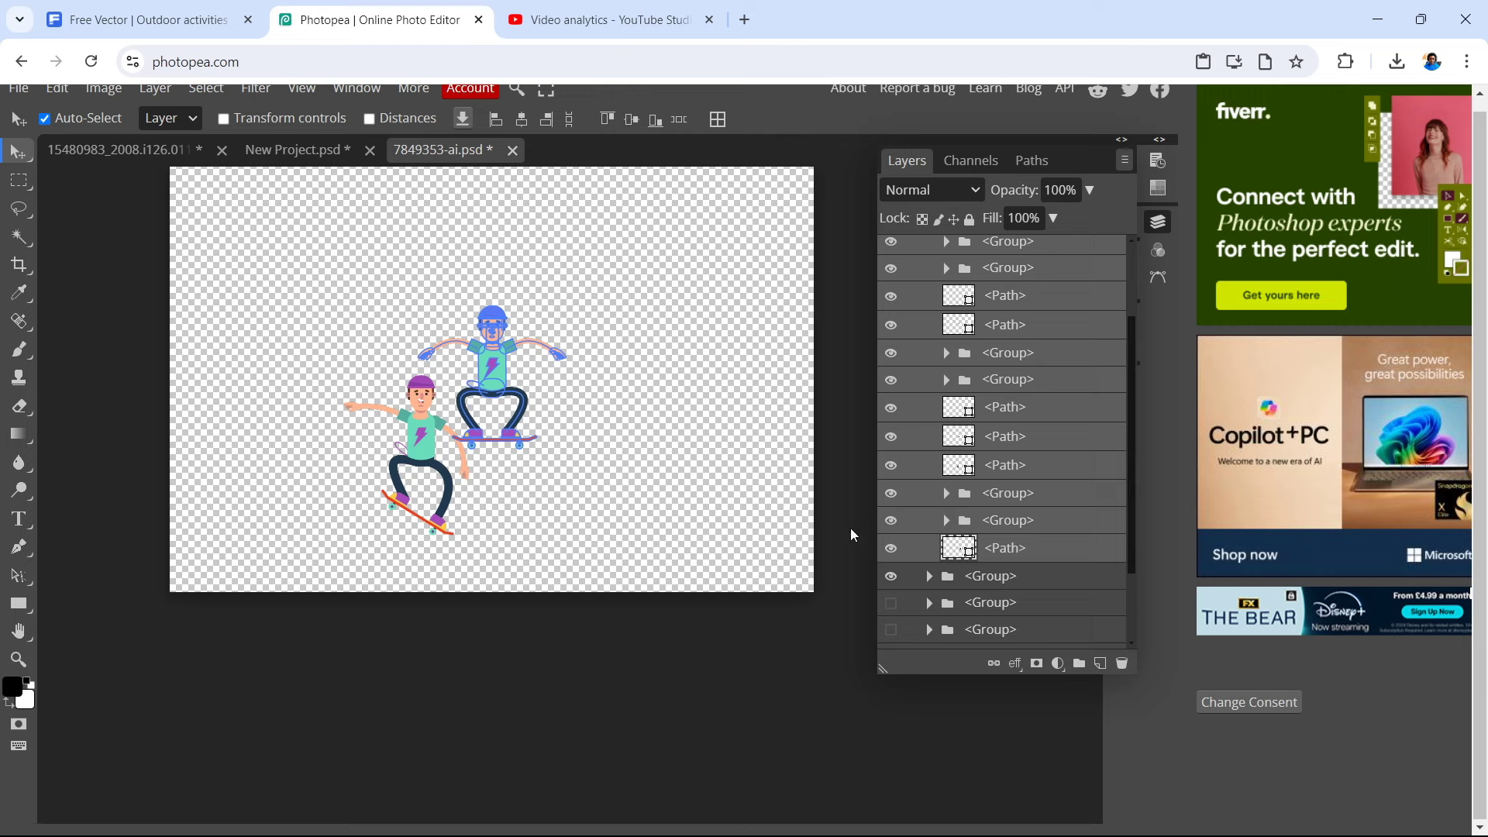
pyautogui.scroll(2, 877, 512)
pyautogui.scroll(1, 961, 542)
pyautogui.scroll(2, 961, 543)
pyautogui.scroll(-5, 961, 543)
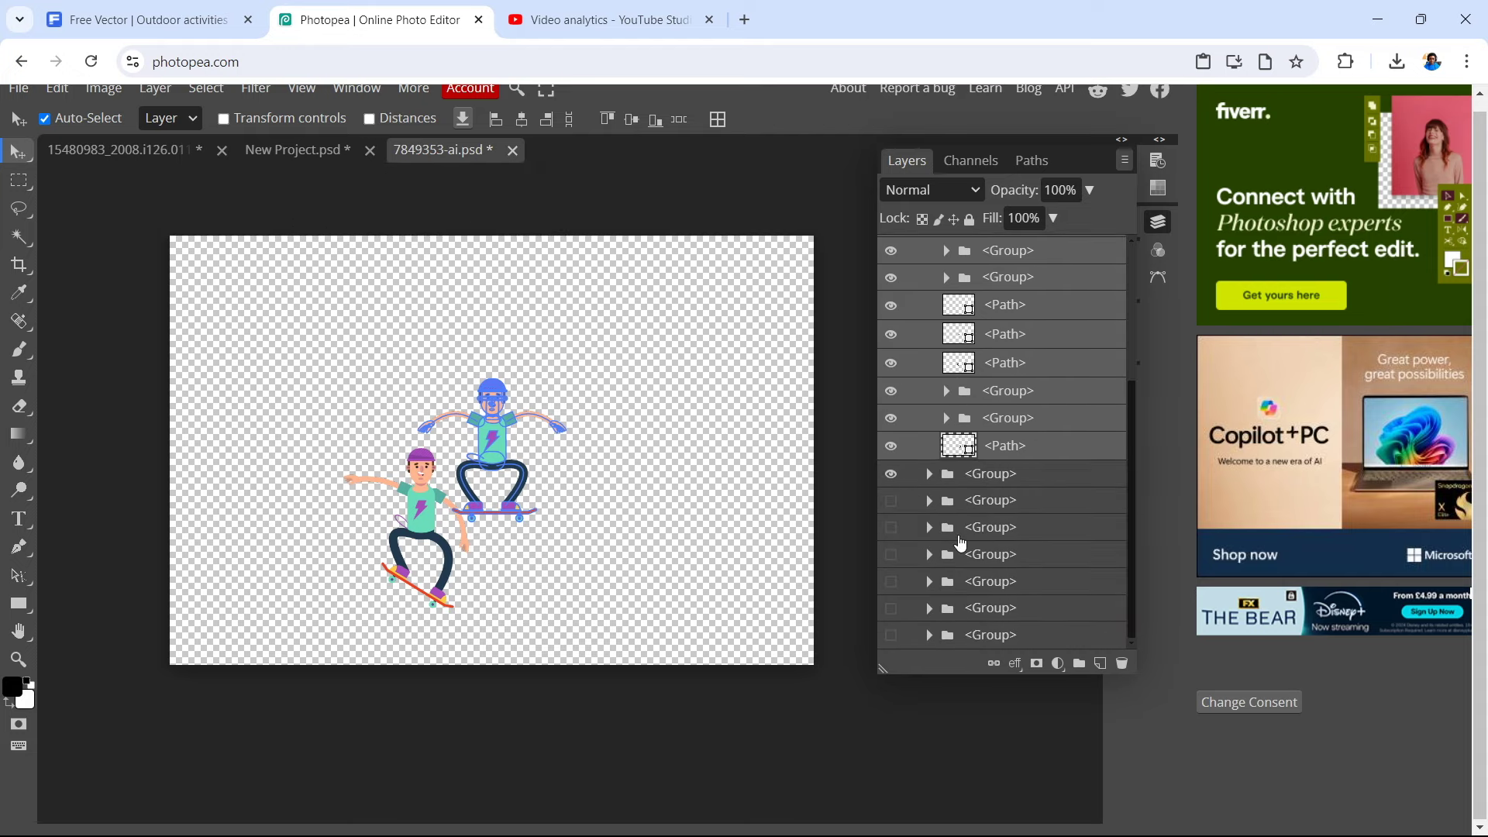
pyautogui.scroll(5, 929, 479)
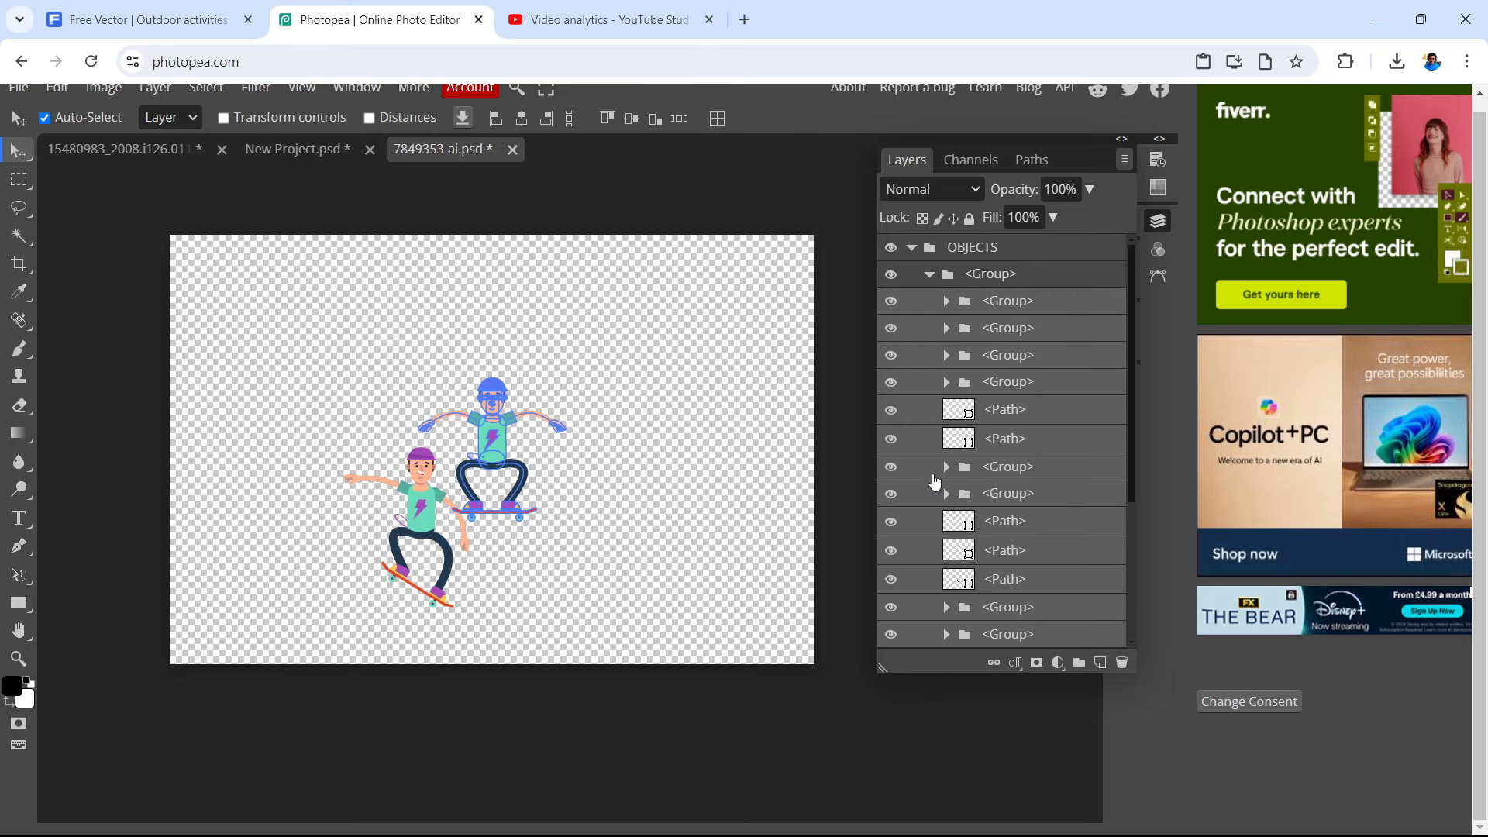
pyautogui.click(931, 289)
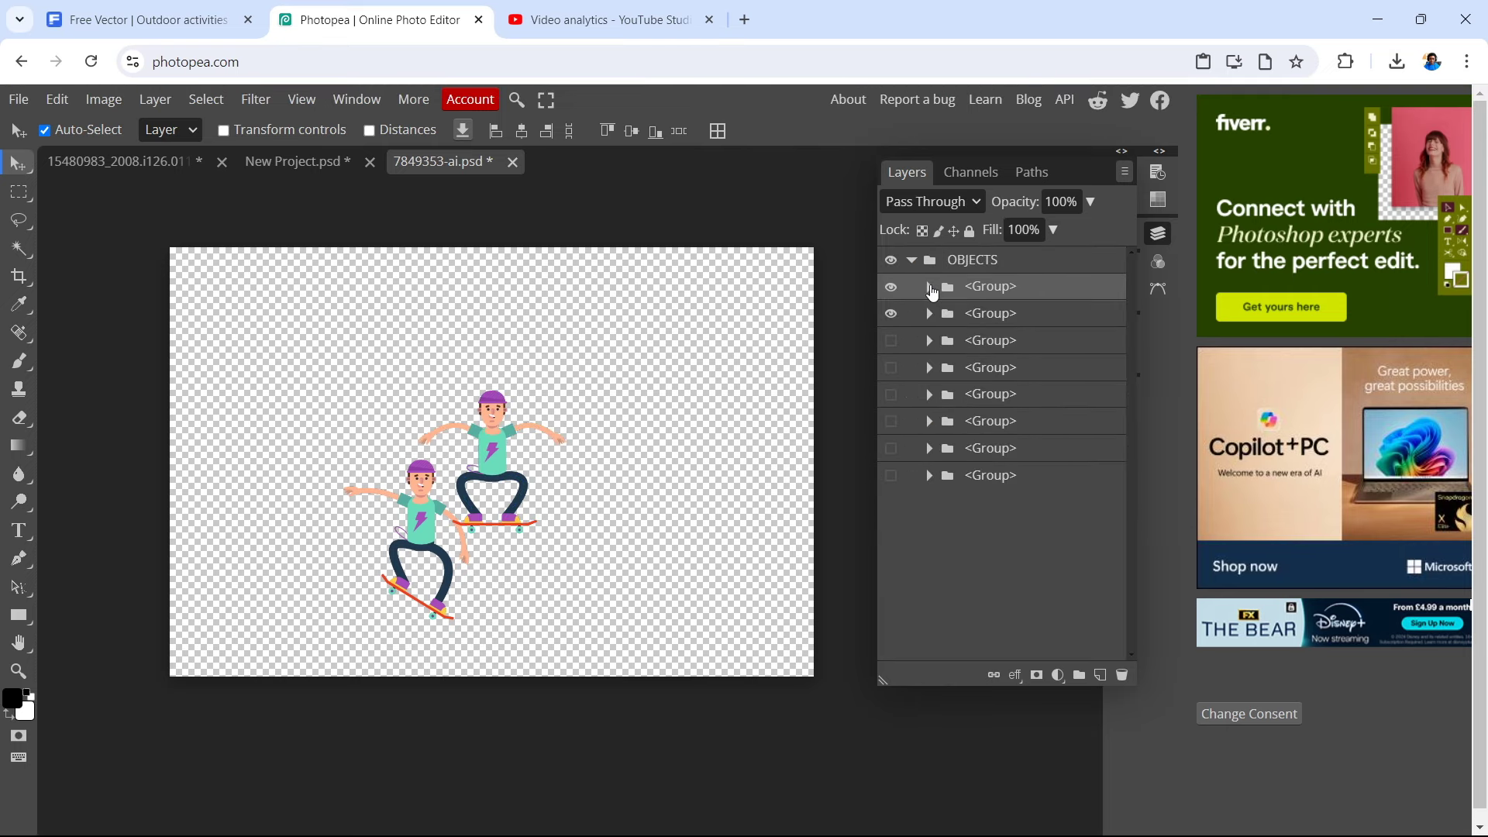
pyautogui.click(930, 316)
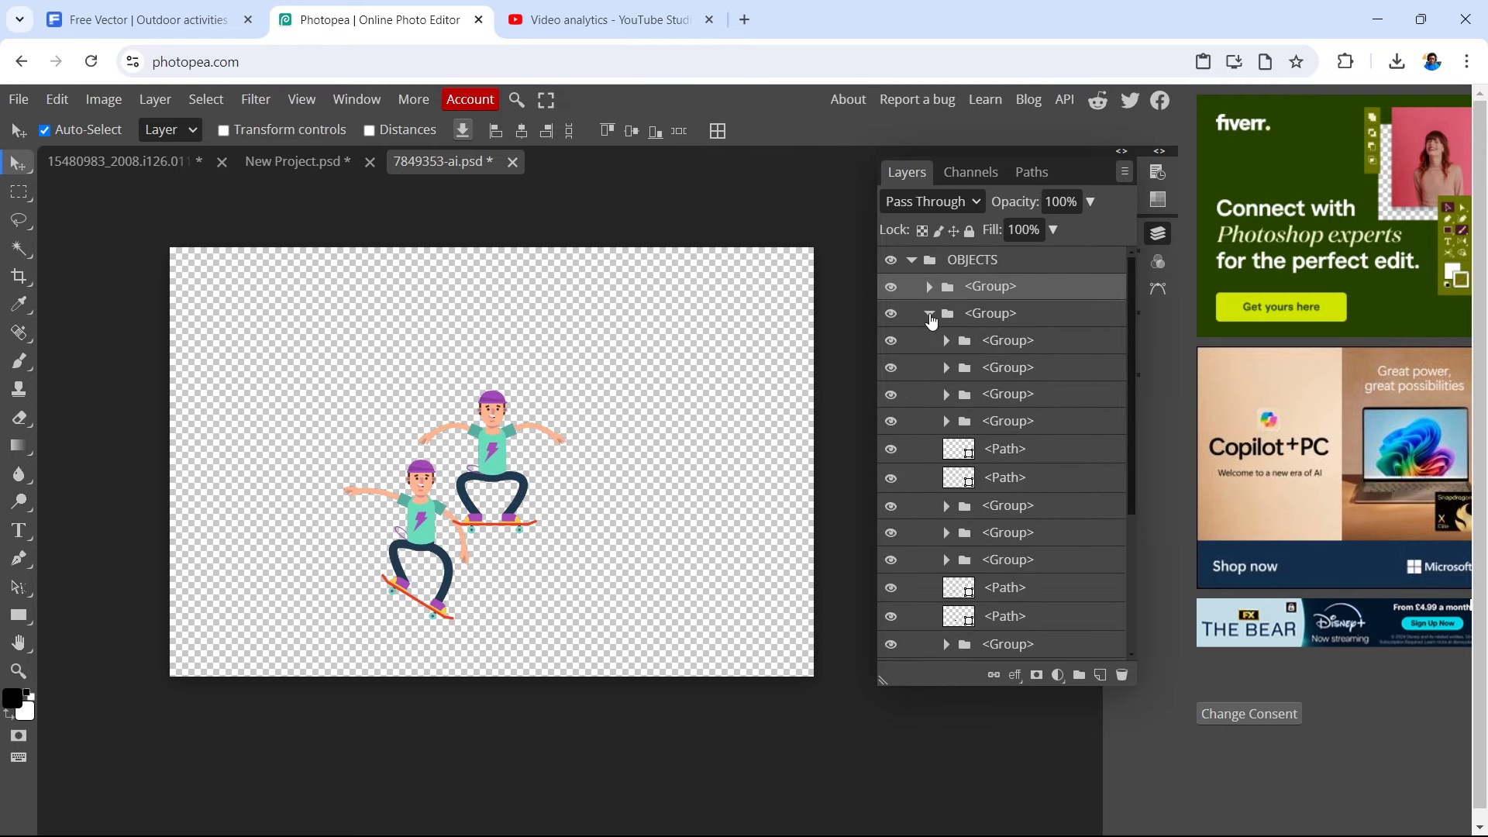
# - Select all layers inside the second skateboarder group and align the figure's head and torso over the first figure
pyautogui.moveTo(1130, 360); pyautogui.dragTo(1122, 475)
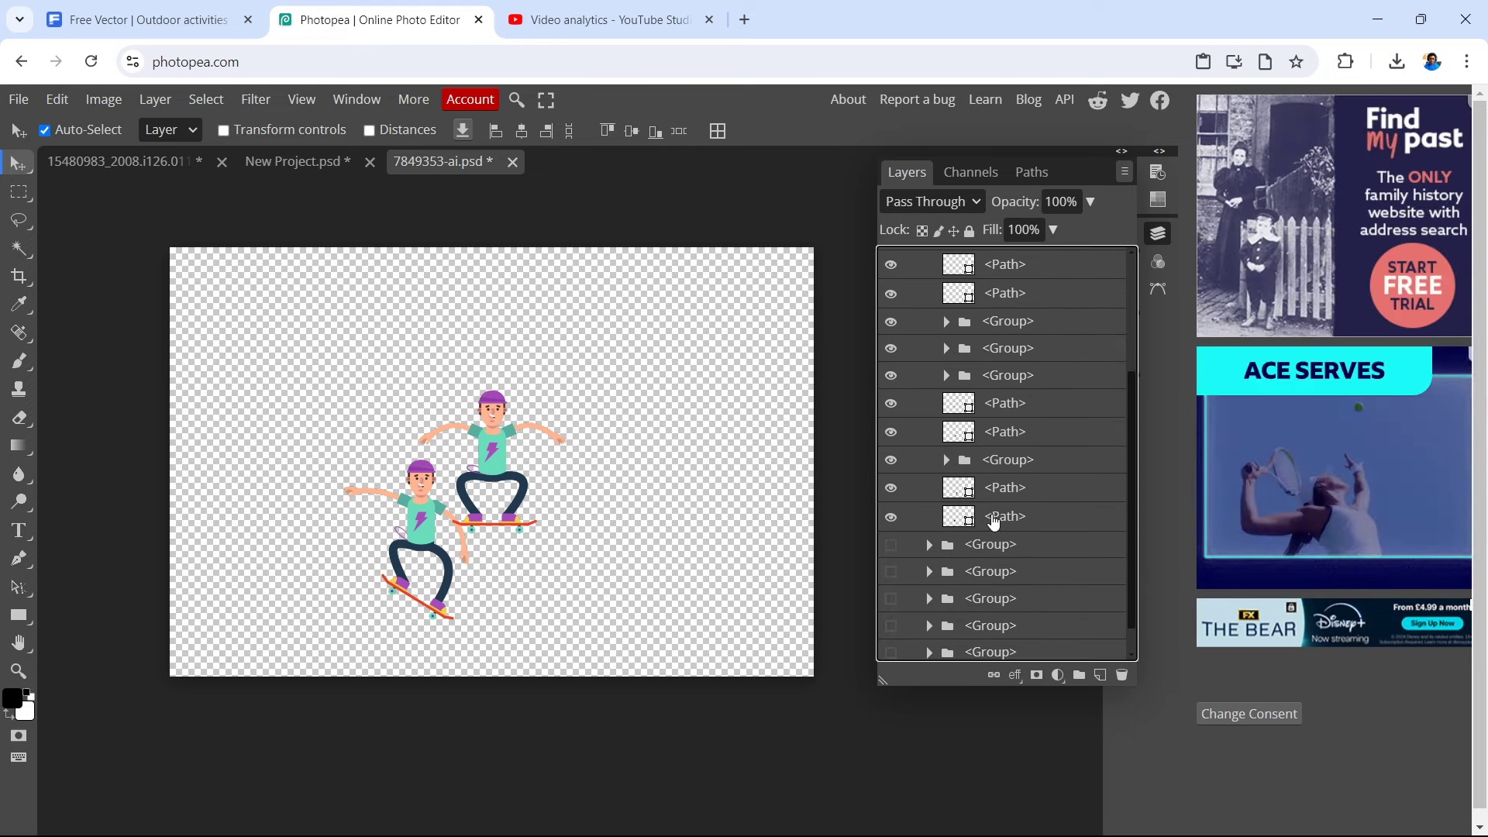
pyautogui.click(1008, 521)
pyautogui.moveTo(414, 525); pyautogui.dragTo(498, 450)
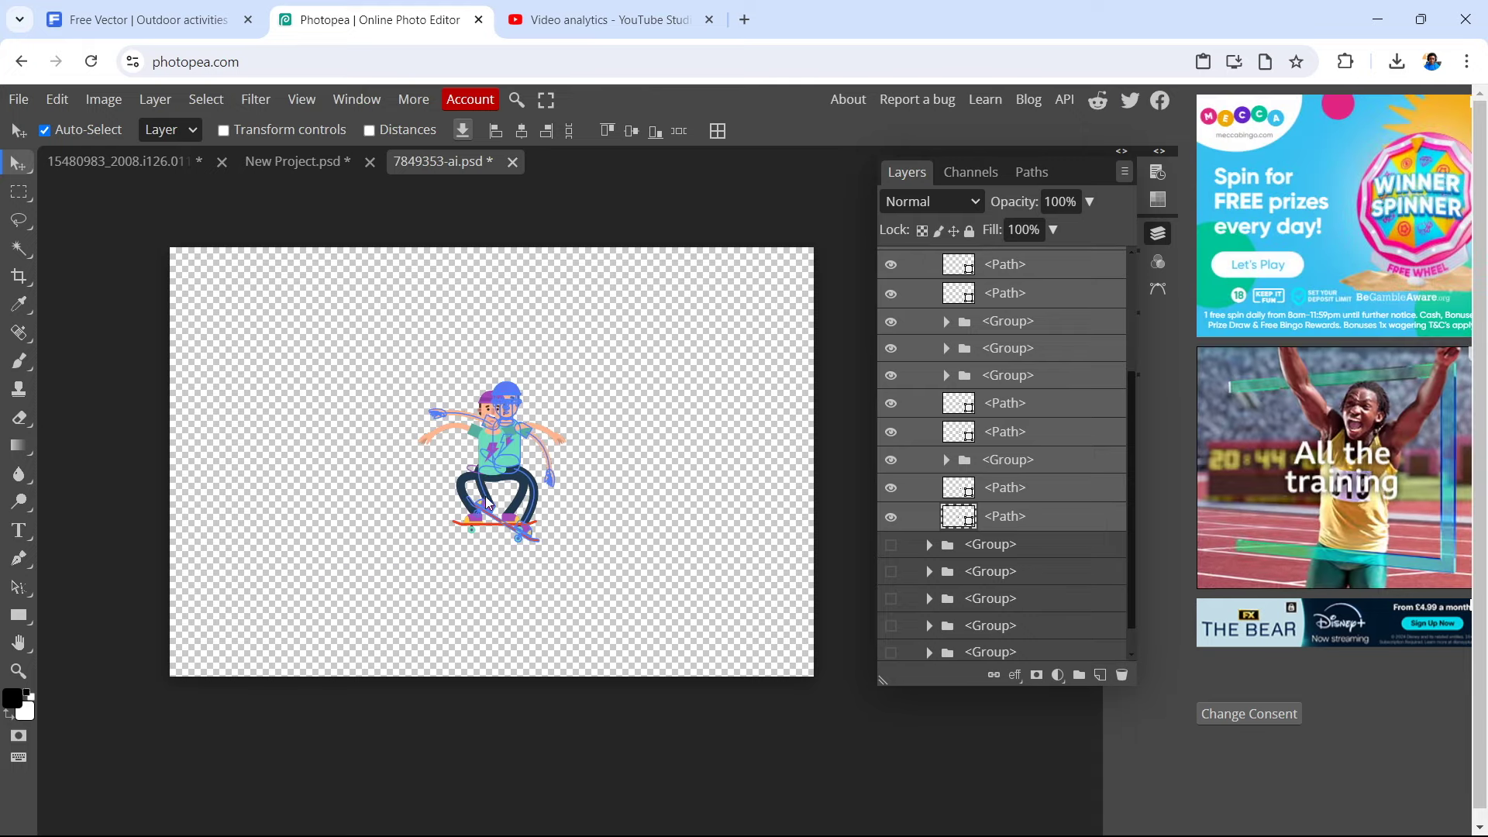
pyautogui.scroll(5, 485, 502)
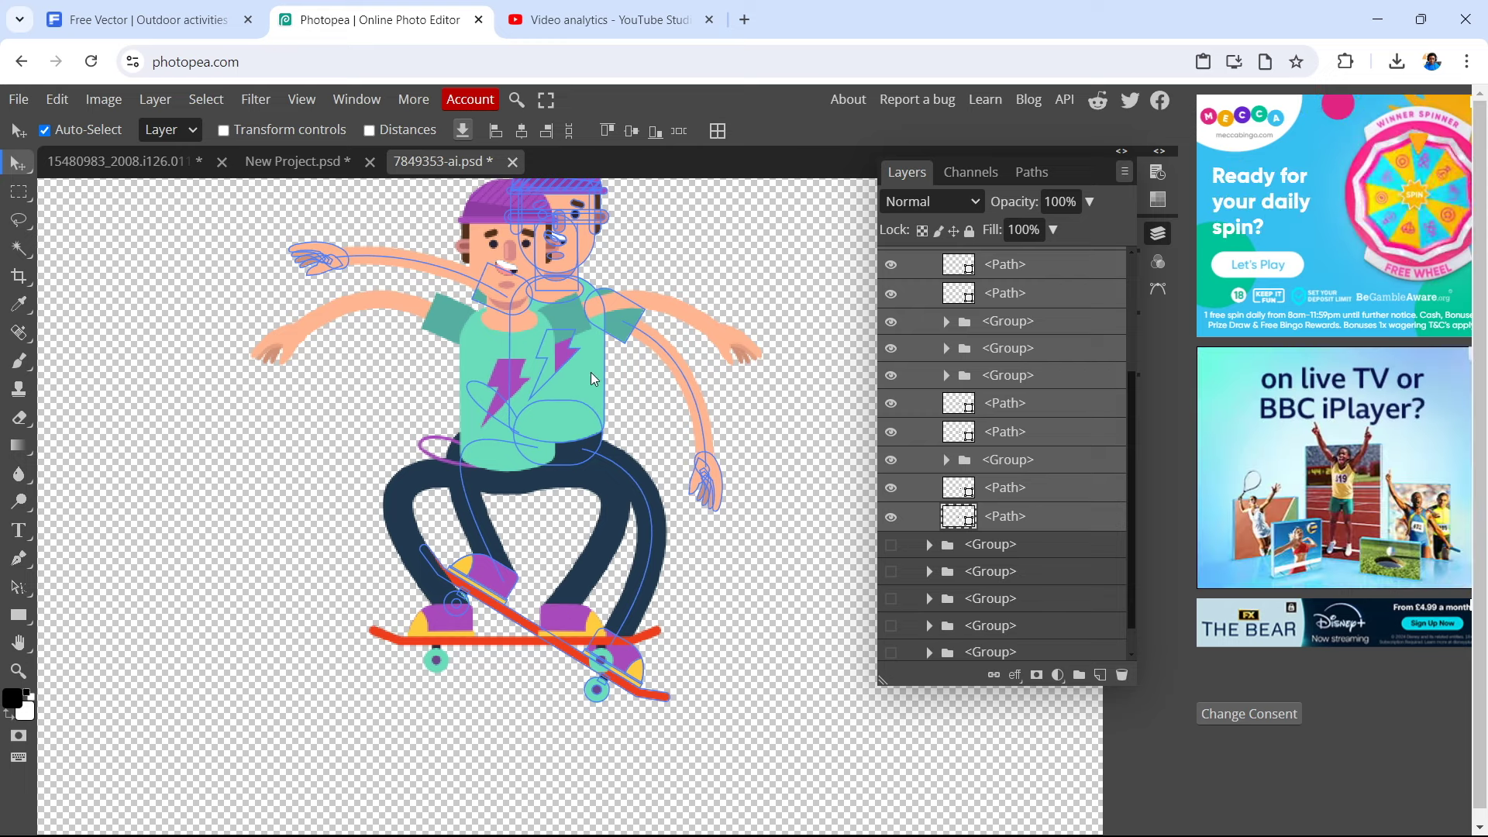
pyautogui.moveTo(591, 372); pyautogui.dragTo(541, 401)
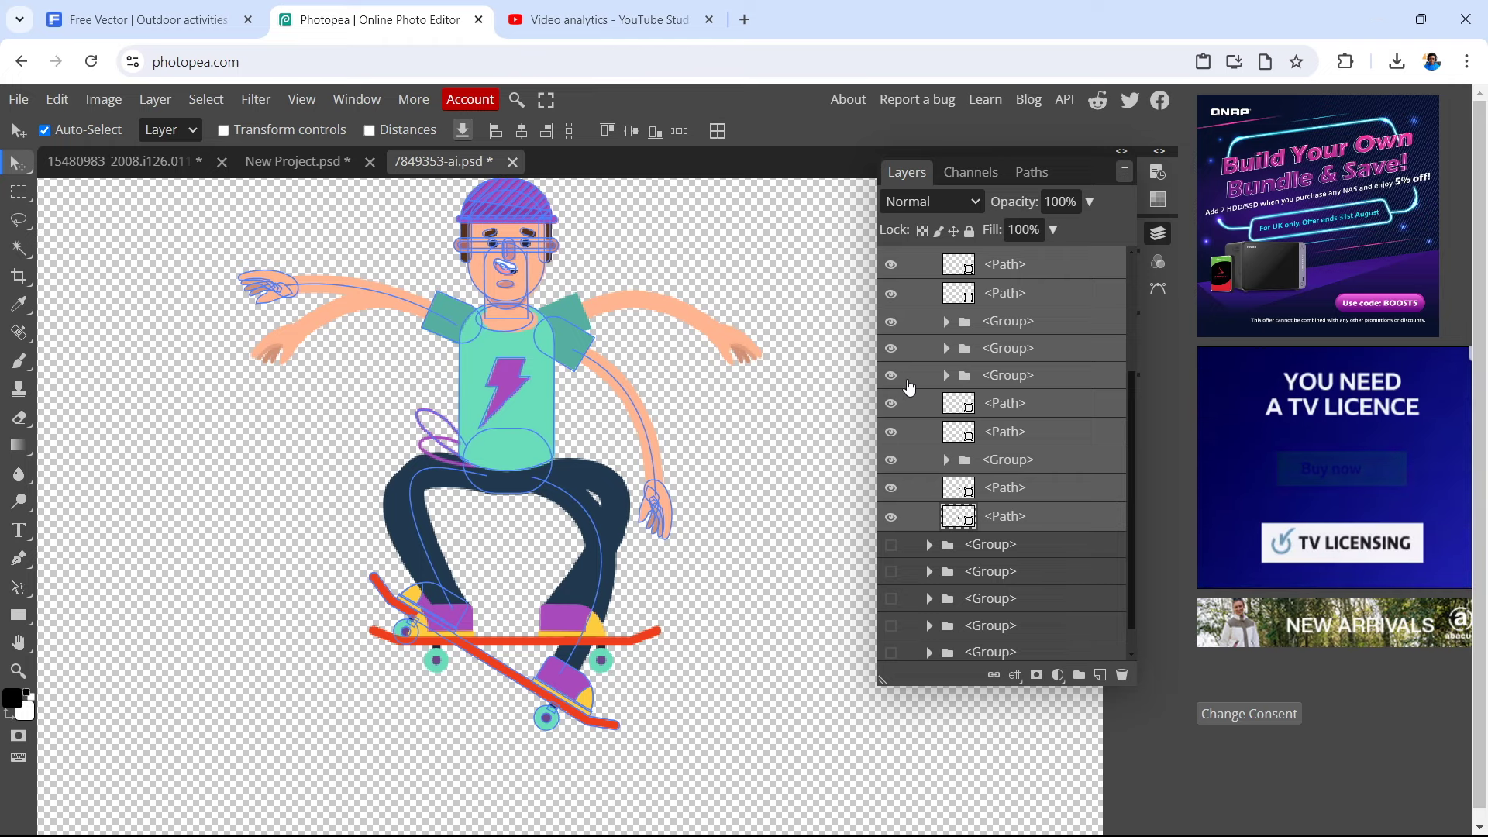
# - Compare the aligned second pose with the first by alternately hiding or removing the second group and restoring it
pyautogui.scroll(5, 911, 386)
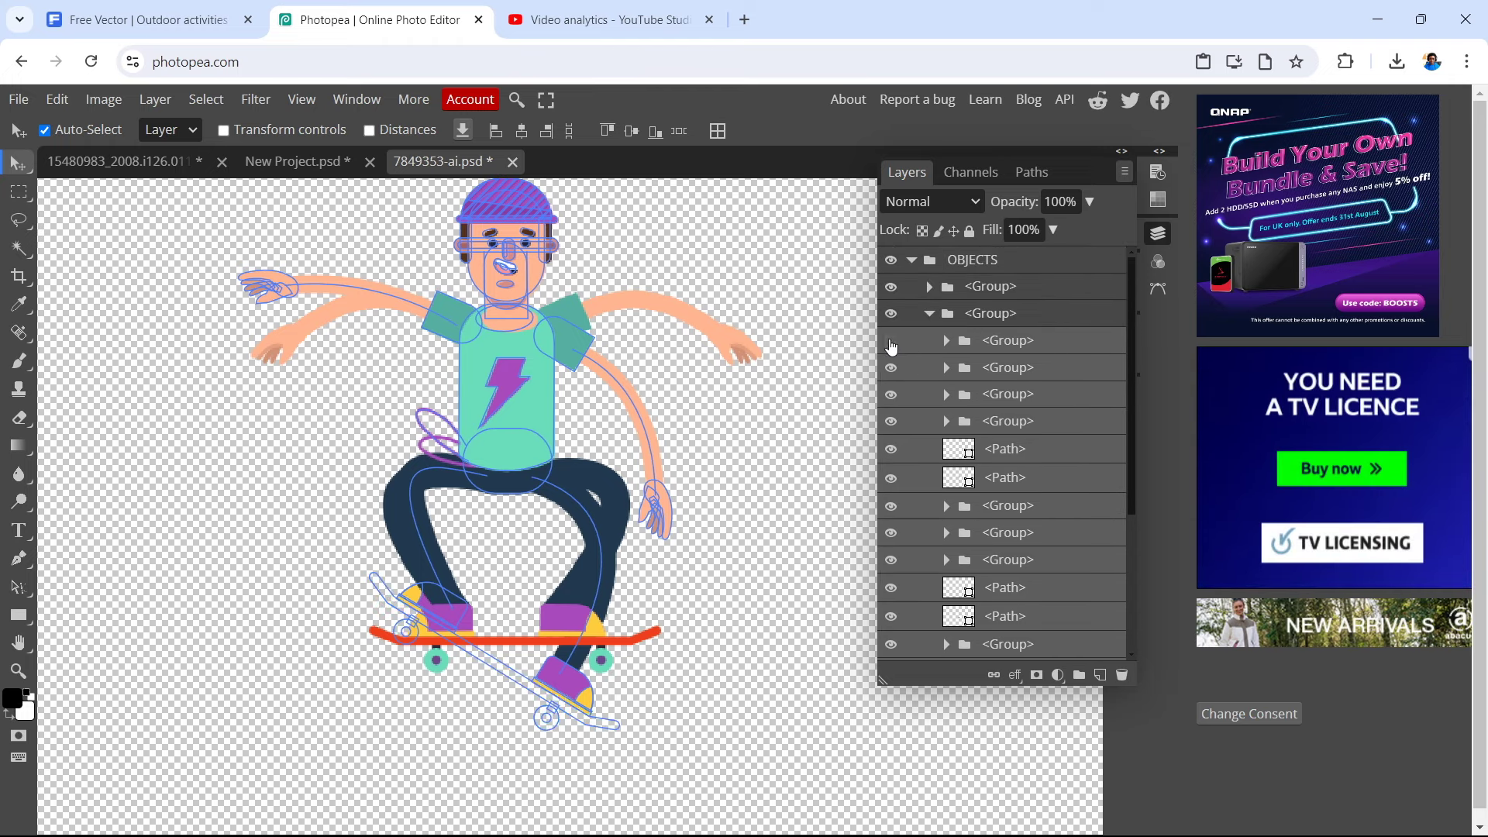
pyautogui.click(891, 313)
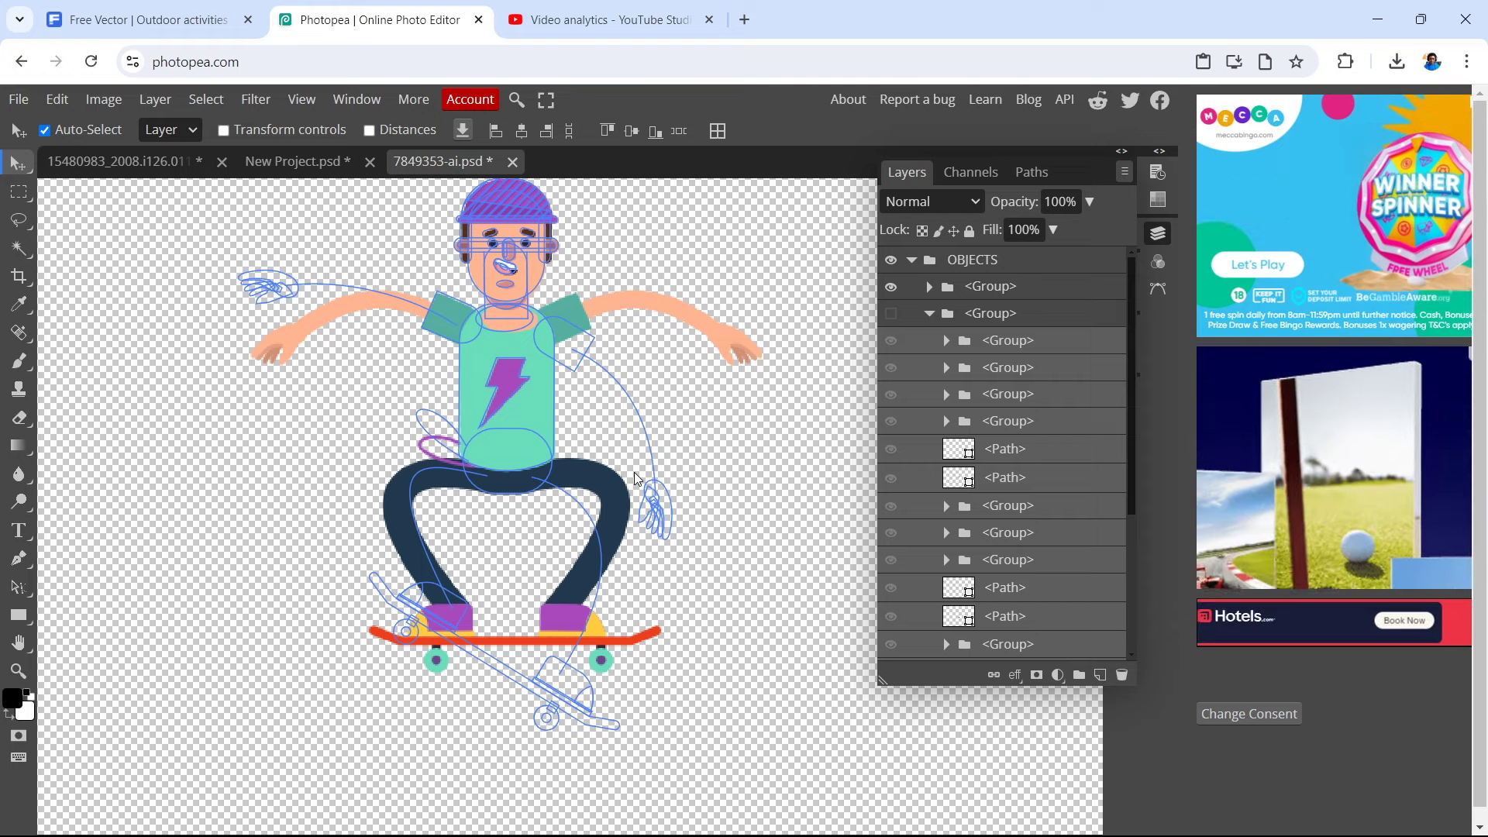
pyautogui.scroll(-5, 636, 478)
pyautogui.click(993, 313)
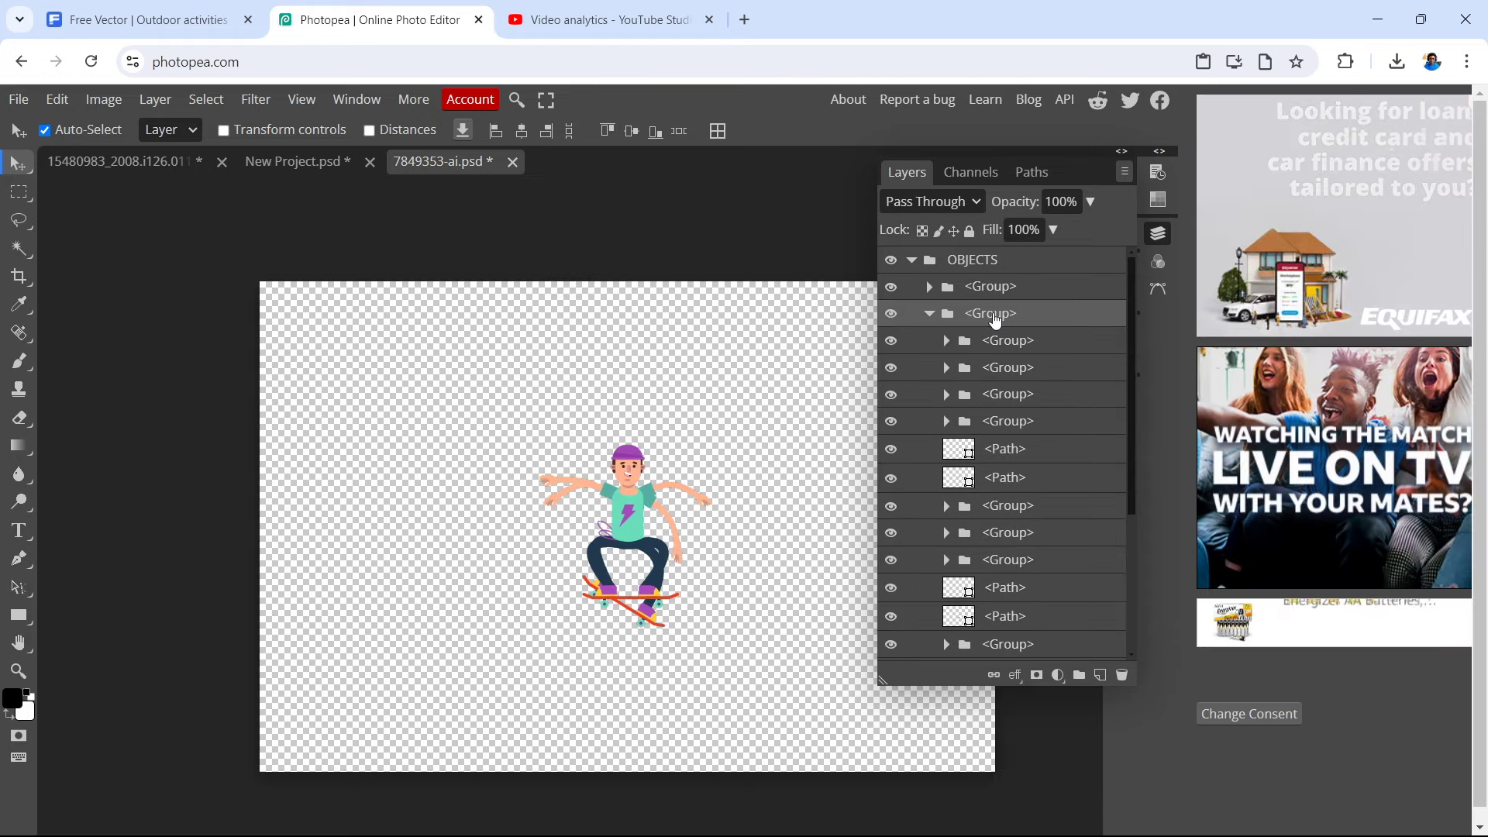
pyautogui.hotkey('ctrl', 'z')
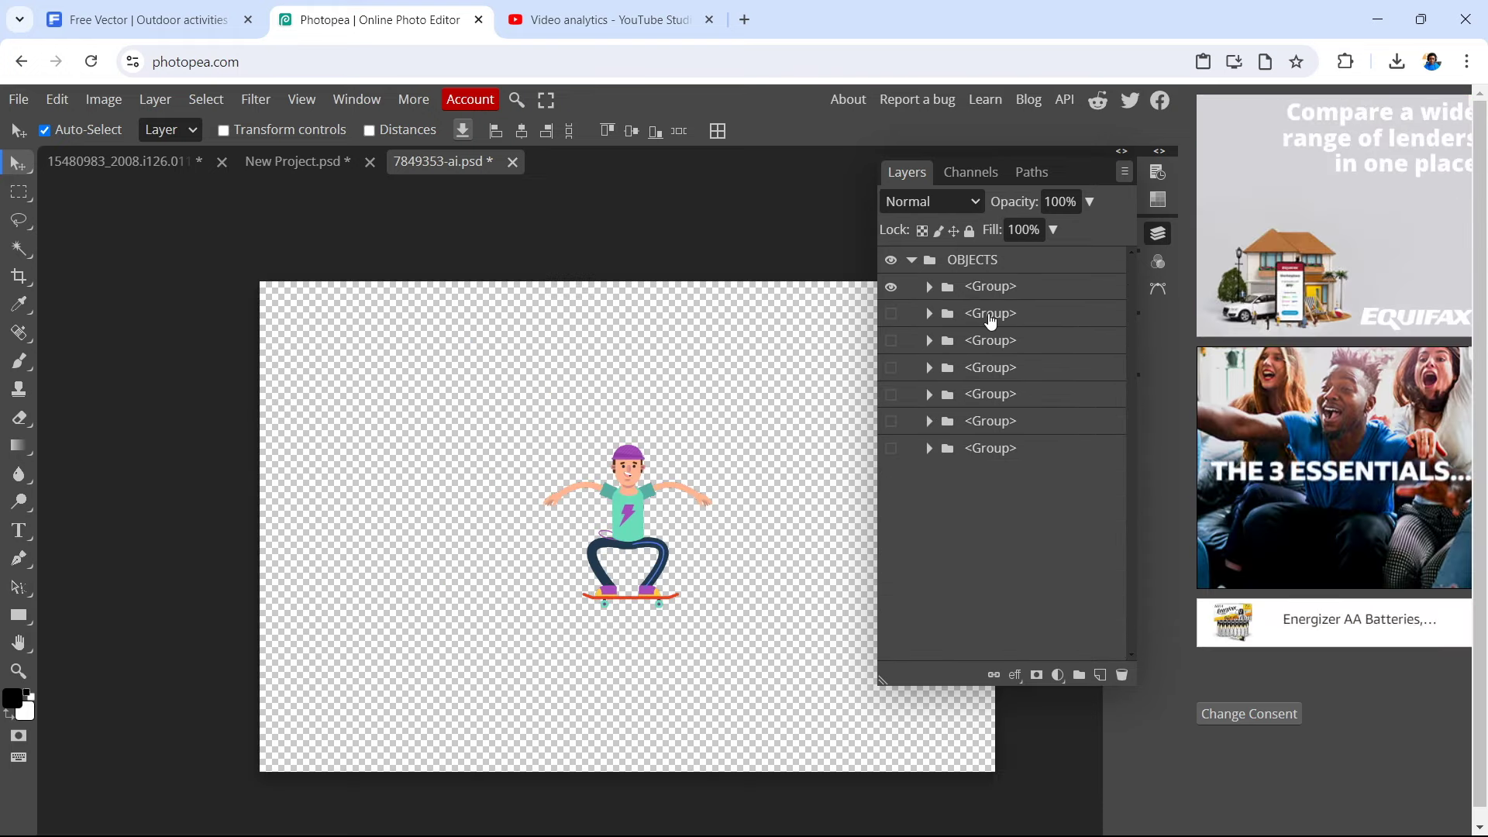
pyautogui.hotkey('ctrl', 'shift', 'z')
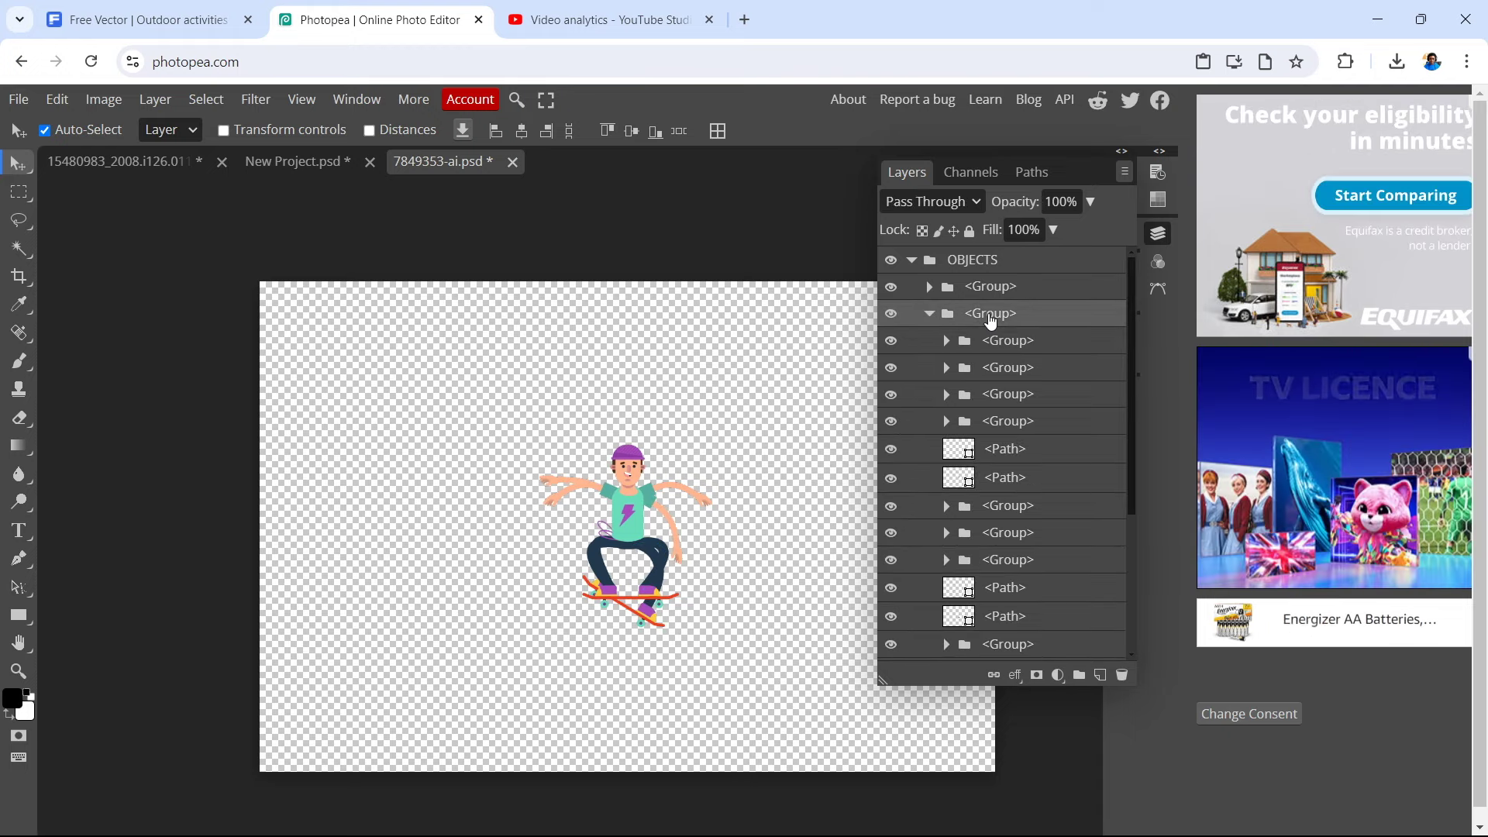
pyautogui.hotkey('ctrl', 'z')
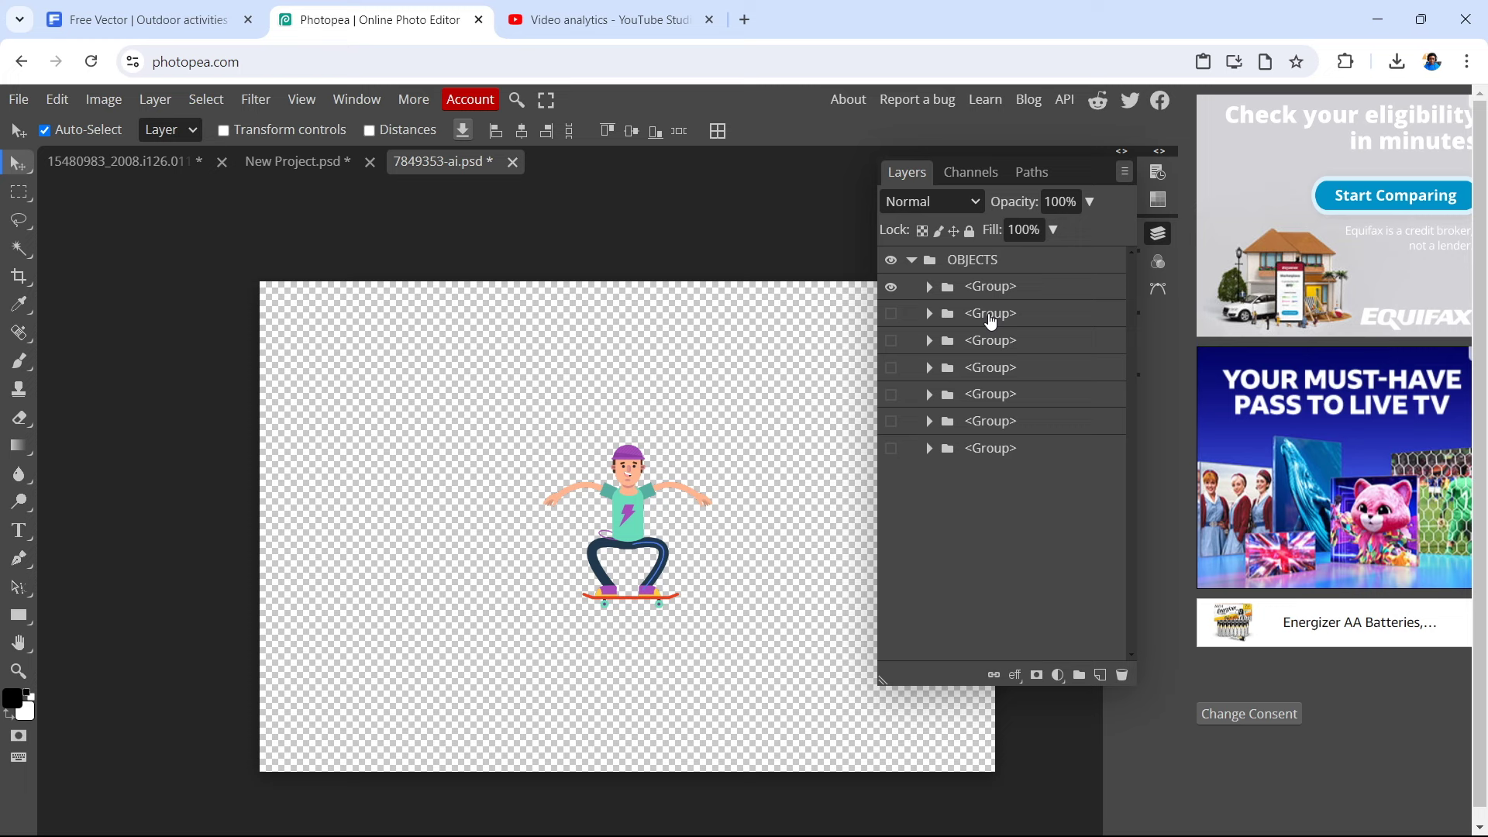
pyautogui.hotkey('ctrl', 'shift', 'z')
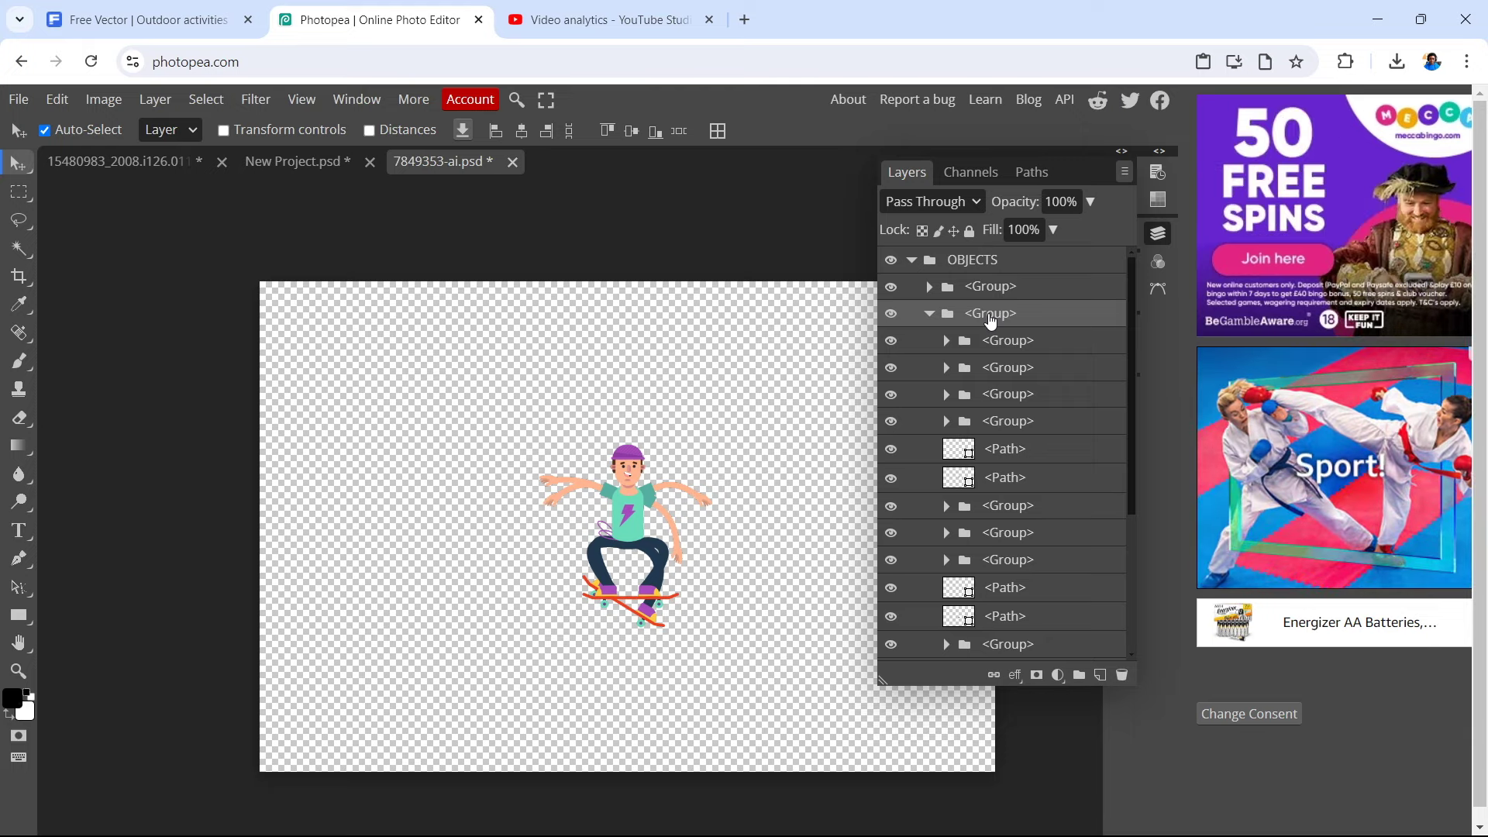
# - Delete the first seven skateboarder groups, leaving only the standing figure's group in OBJECTS
pyautogui.click(1163, 236)
pyautogui.click(1163, 235)
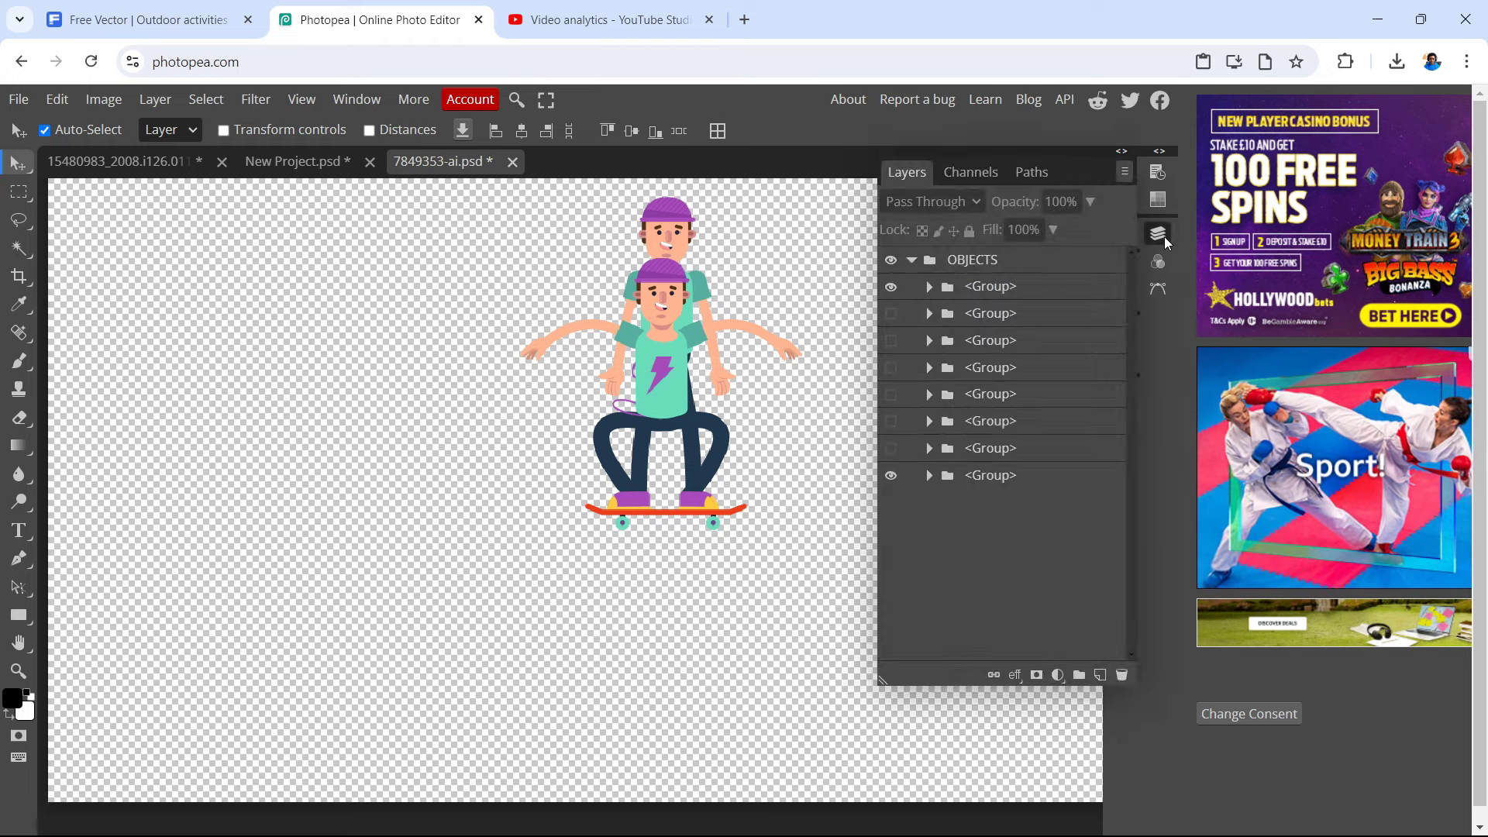
pyautogui.click(979, 449)
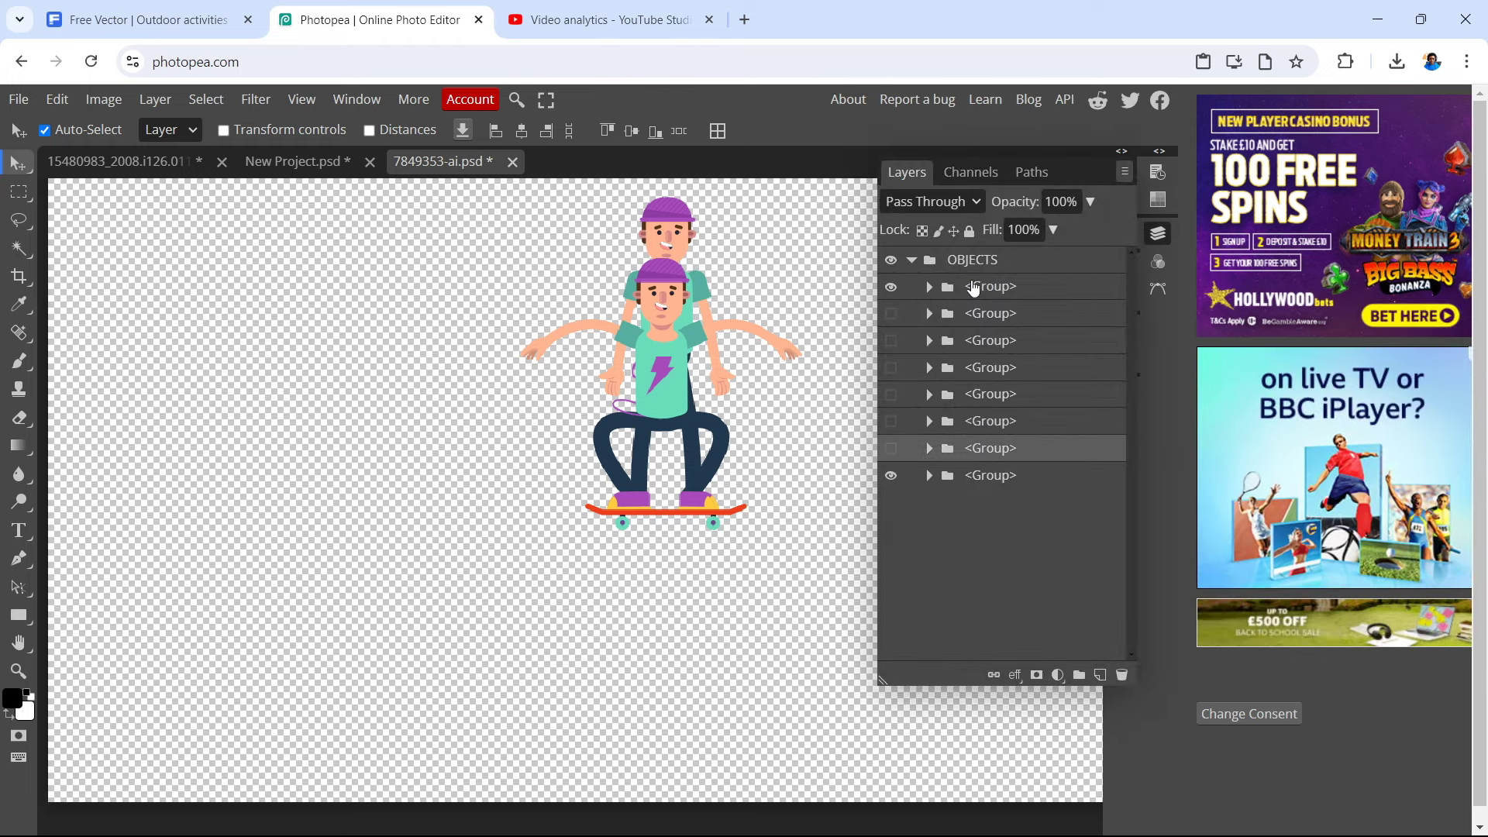
pyautogui.keyDown('shift'); pyautogui.click(975, 288); pyautogui.keyUp('shift')
pyautogui.press('Delete')
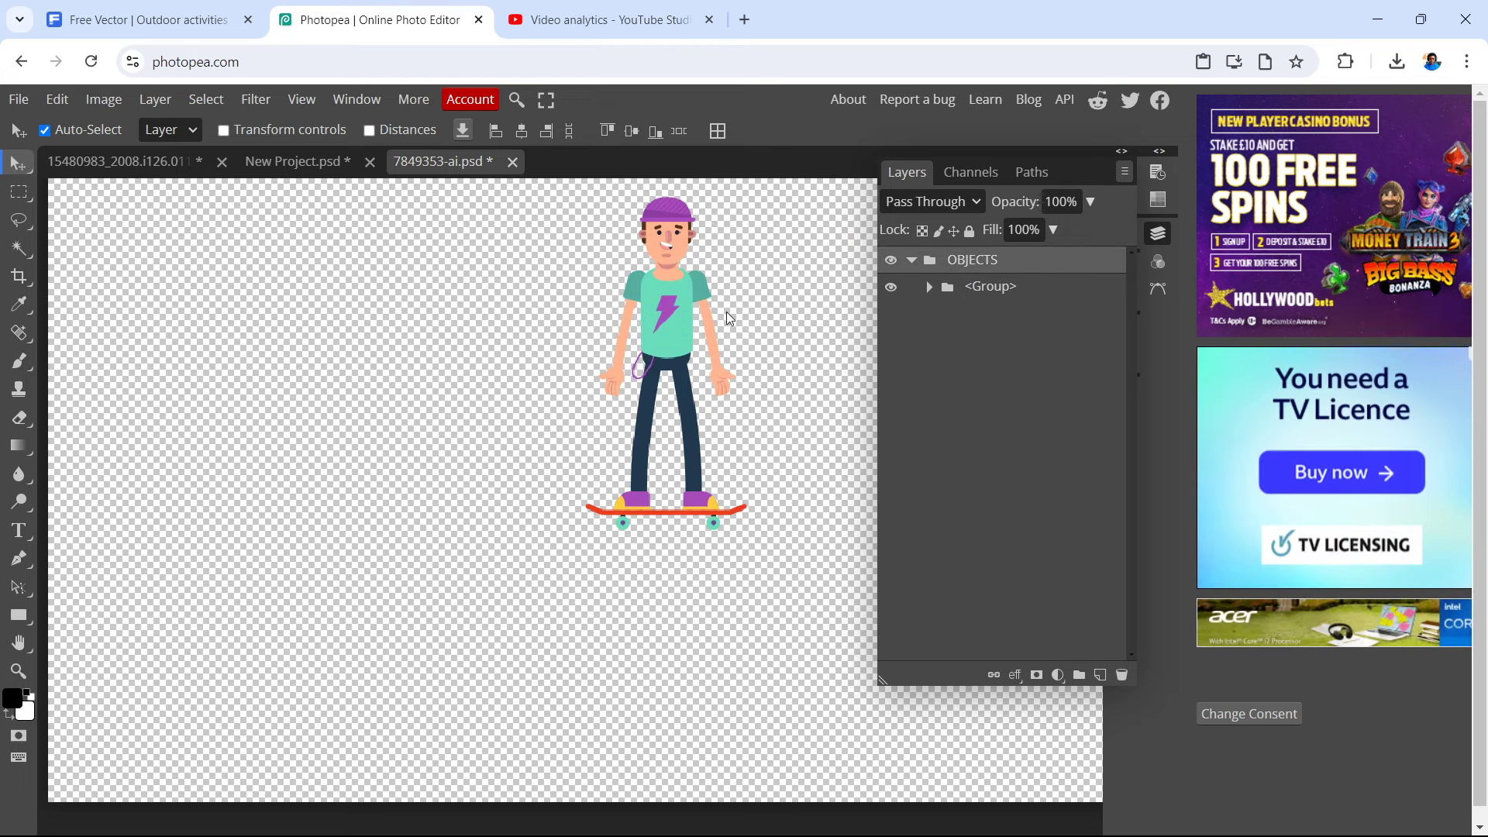
# - Export the standing skateboarder as a 1500 x 1000 px PNG named SKATE FRAME 1
pyautogui.click(18, 99)
pyautogui.moveTo(95, 378)
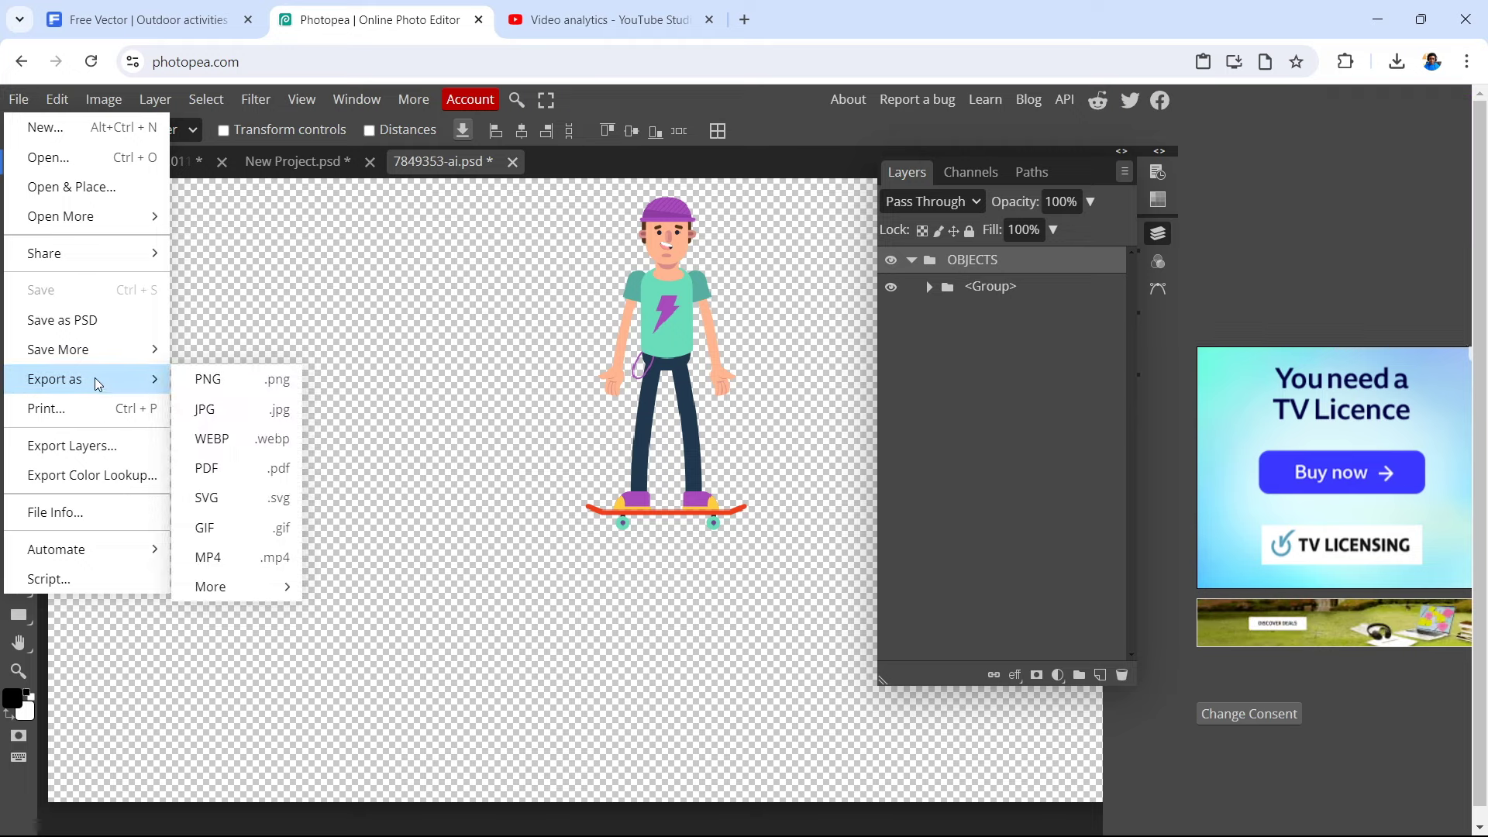
pyautogui.click(208, 380)
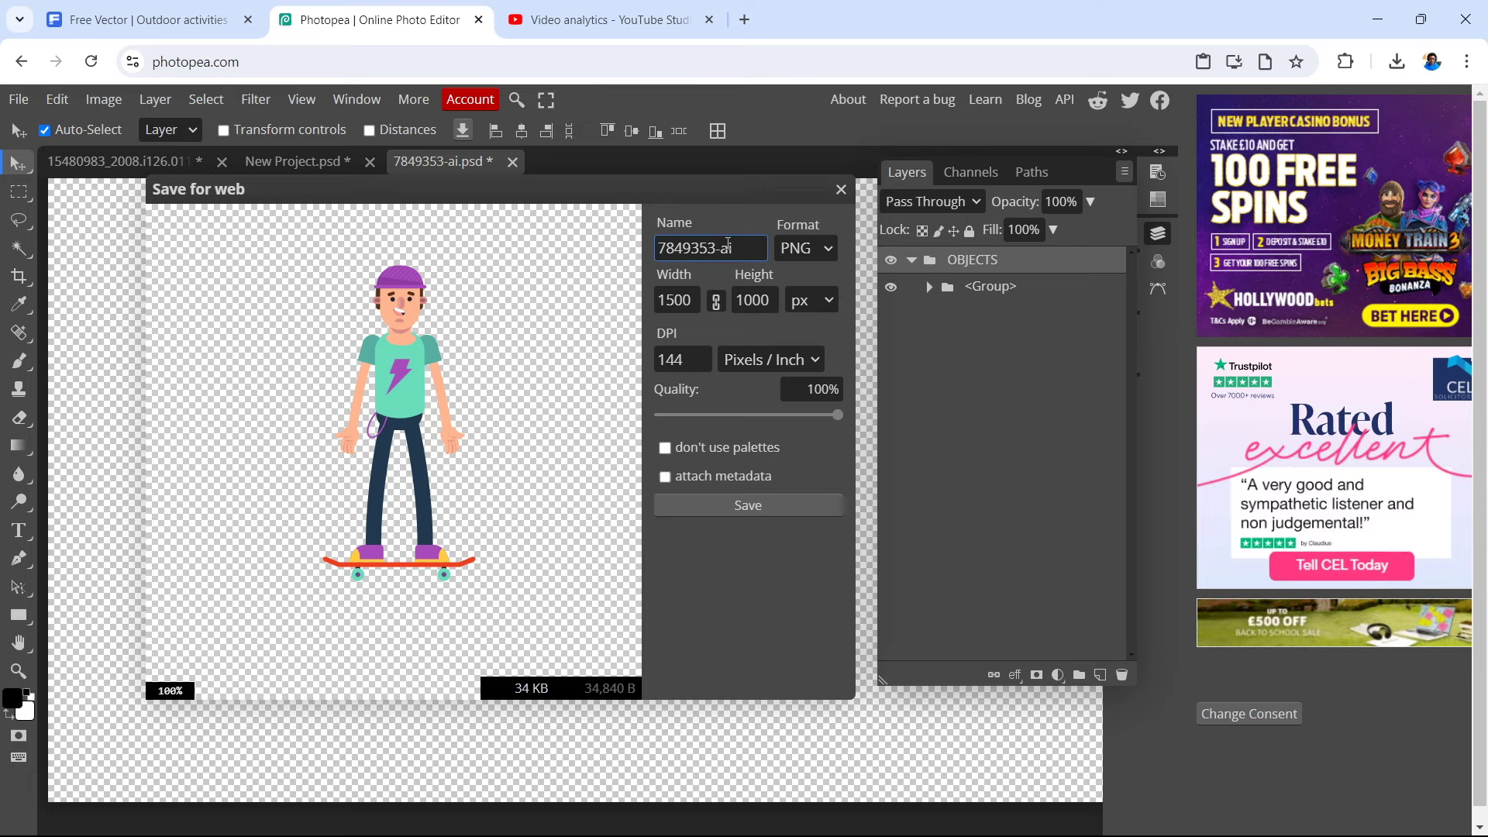
pyautogui.tripleClick(740, 244)
pyautogui.press('BackSpace')
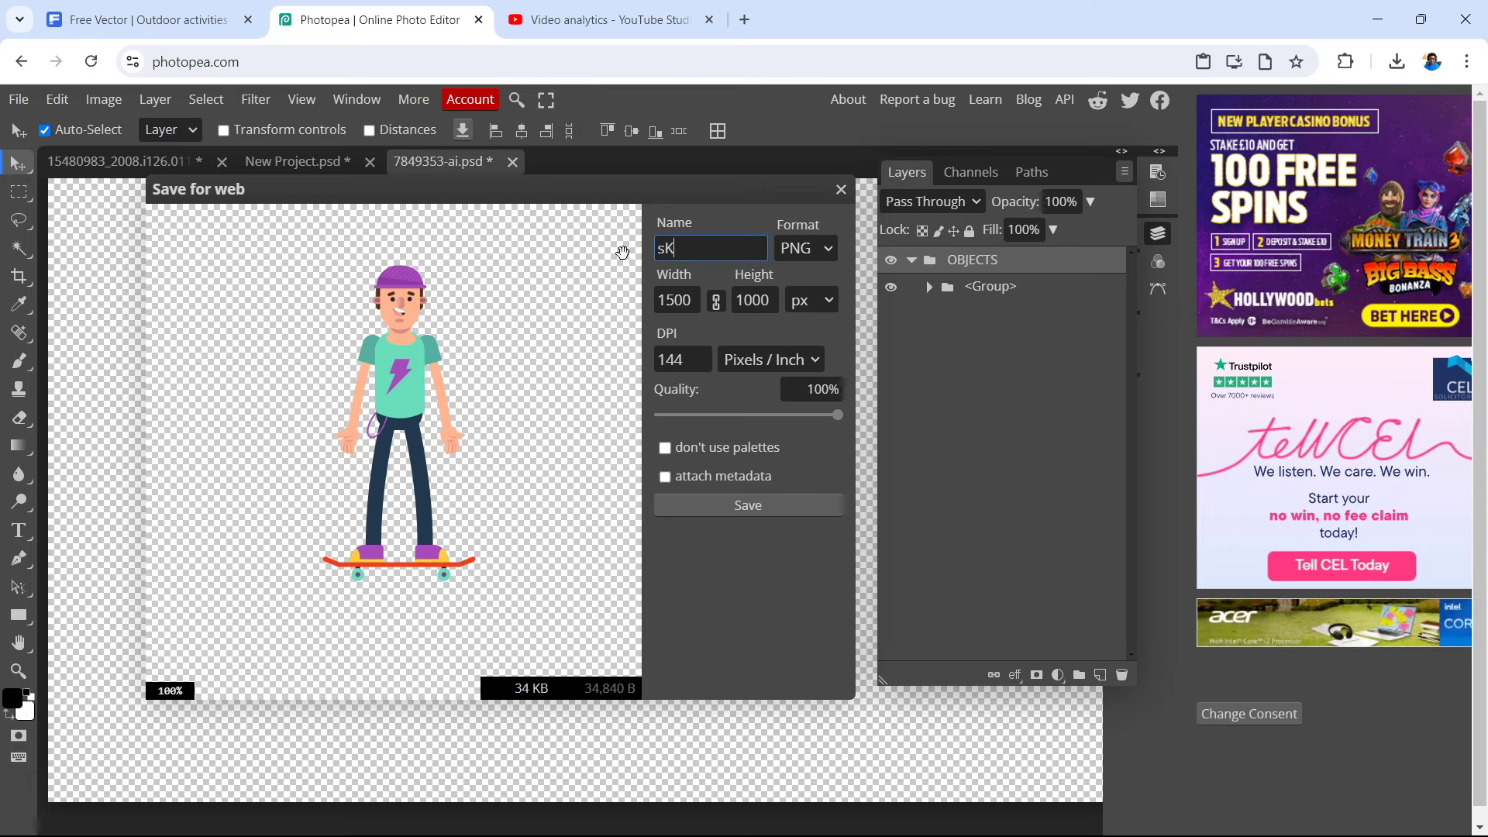
pyautogui.write('sKATE FRAME 1')
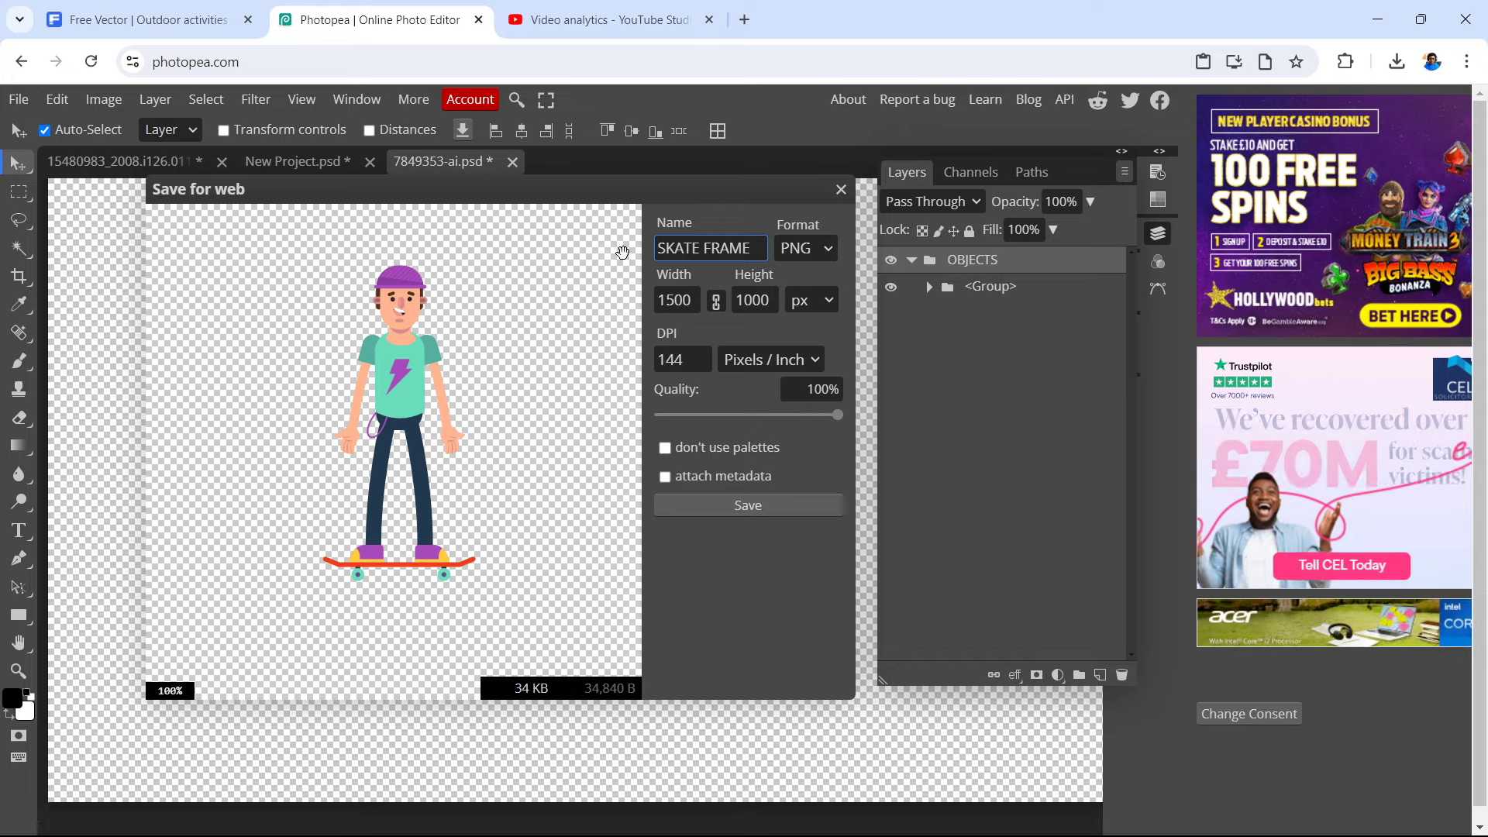
pyautogui.click(749, 508)
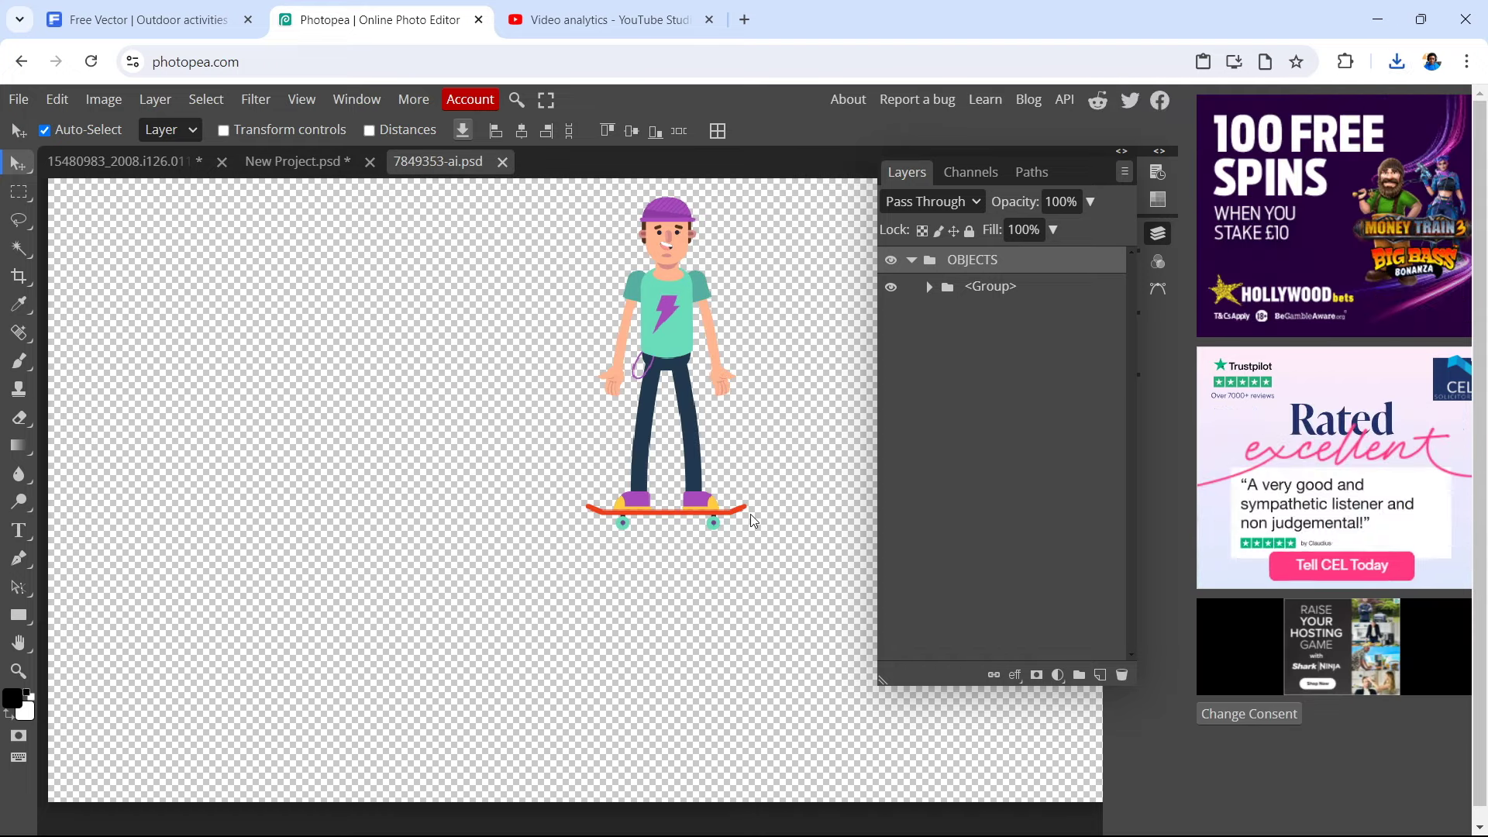
# - Undo the deletion of the seven other skateboarder groups and clear the selection
pyautogui.click(681, 342)
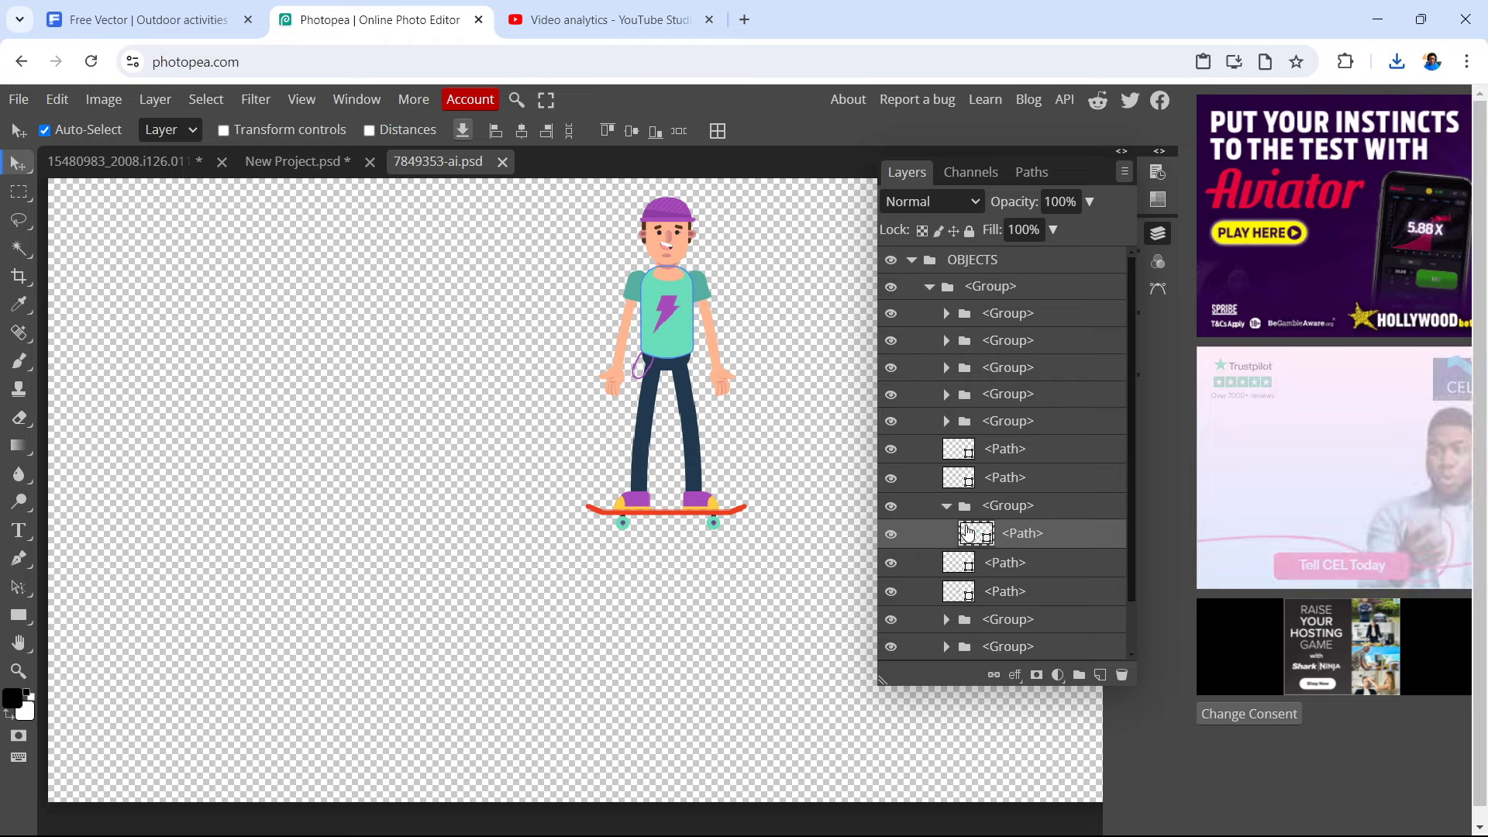
pyautogui.click(350, 617)
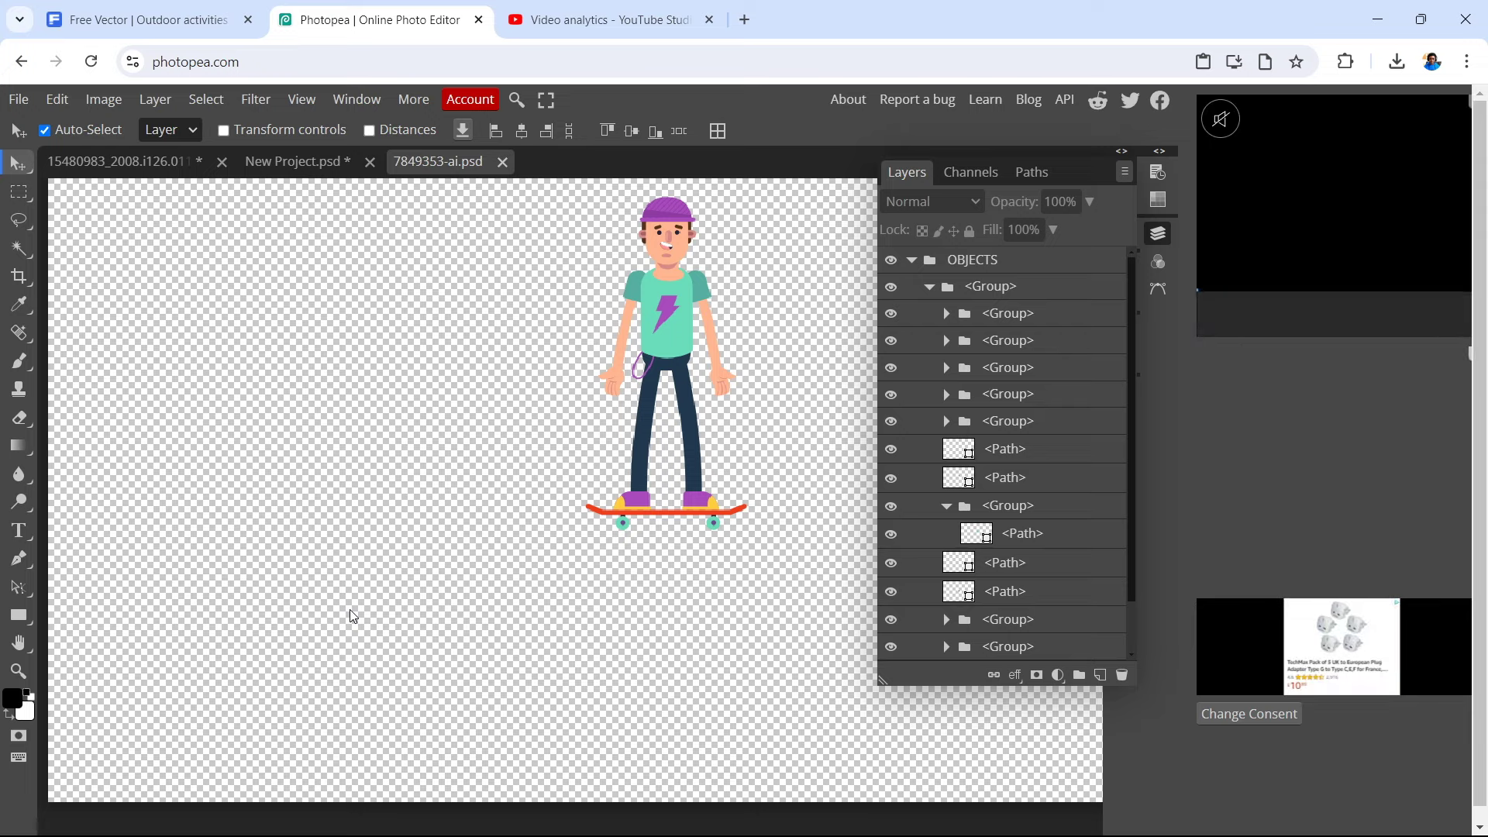
pyautogui.hotkey('ctrl', 'z')
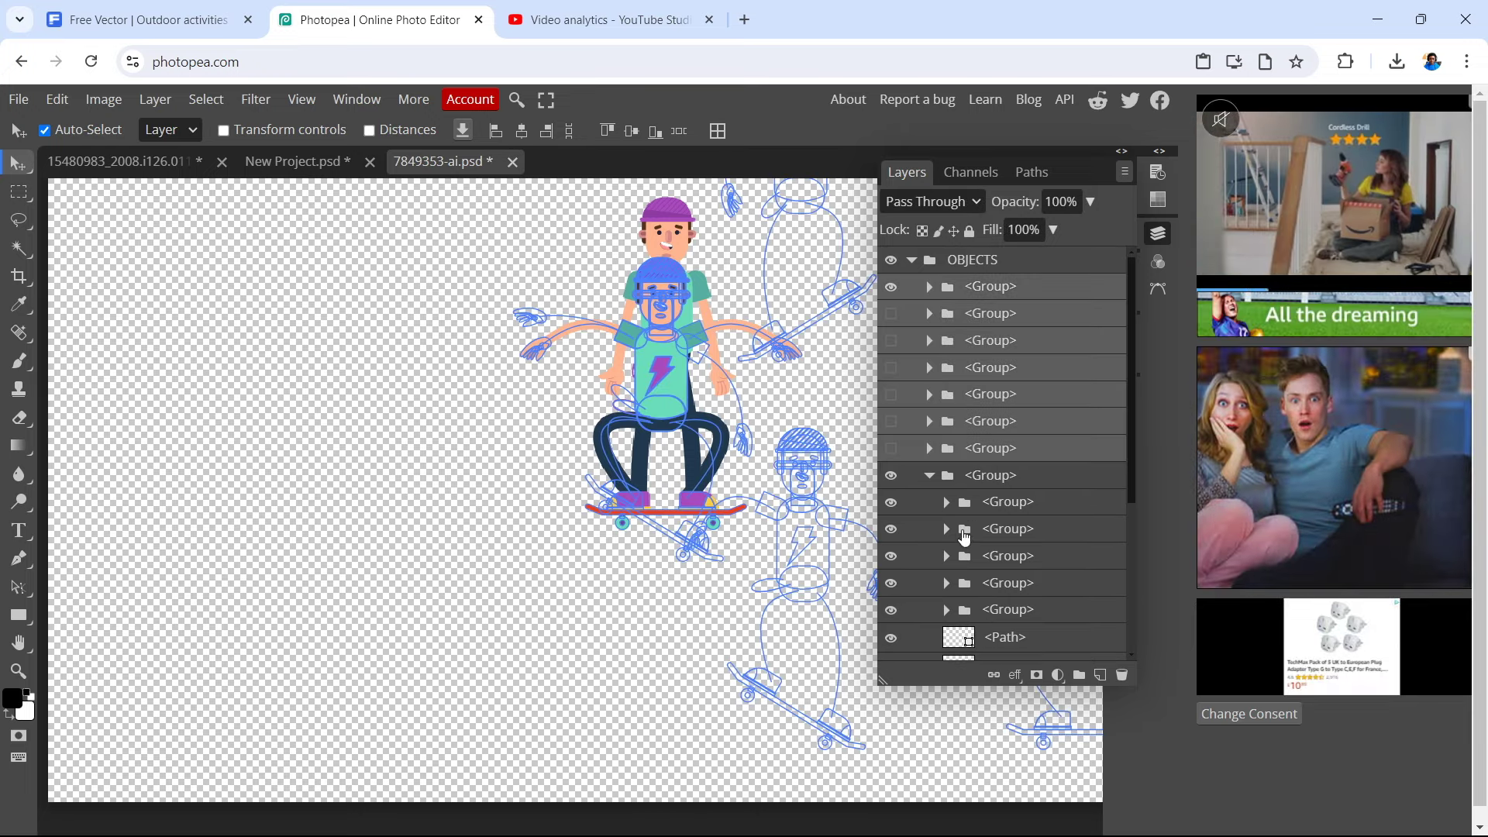
pyautogui.scroll(-2, 968, 496)
pyautogui.scroll(2, 976, 454)
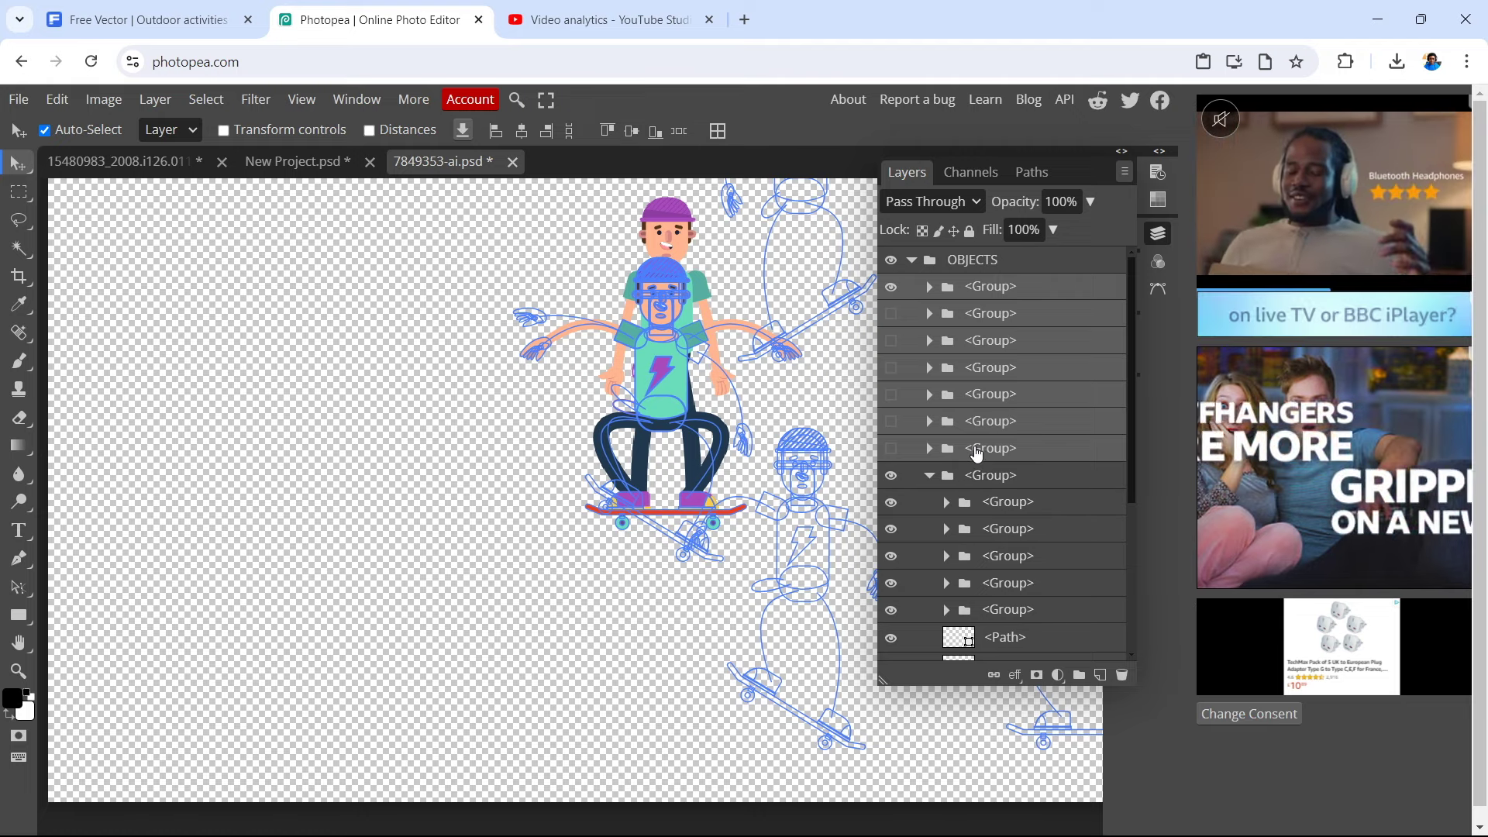
pyautogui.click(600, 640)
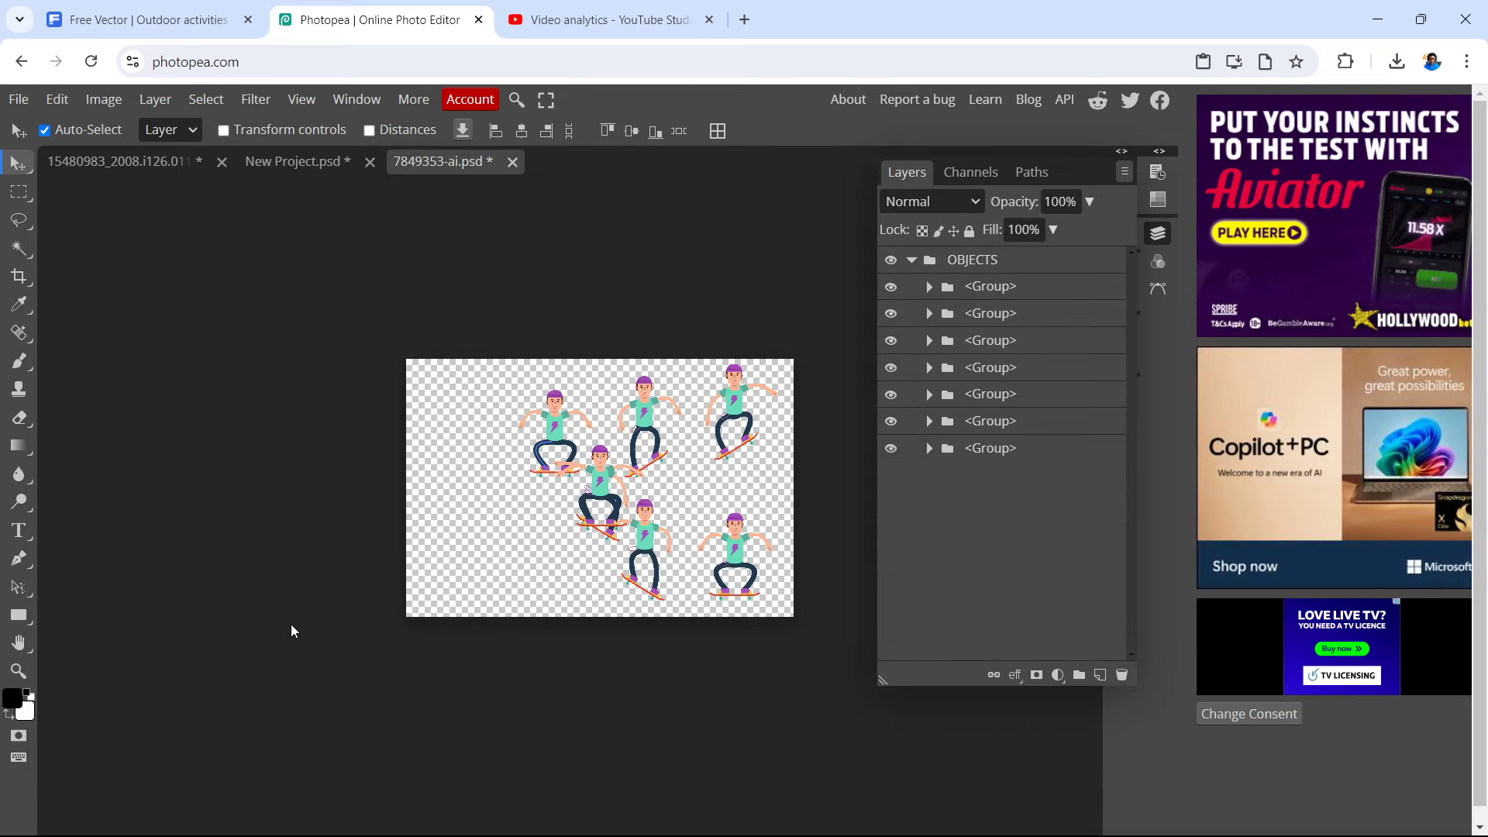
# - Review the crouching figure in New Project and the remaining skateboarder groups in the 7849353-ai document
pyautogui.click(110, 169)
pyautogui.click(298, 172)
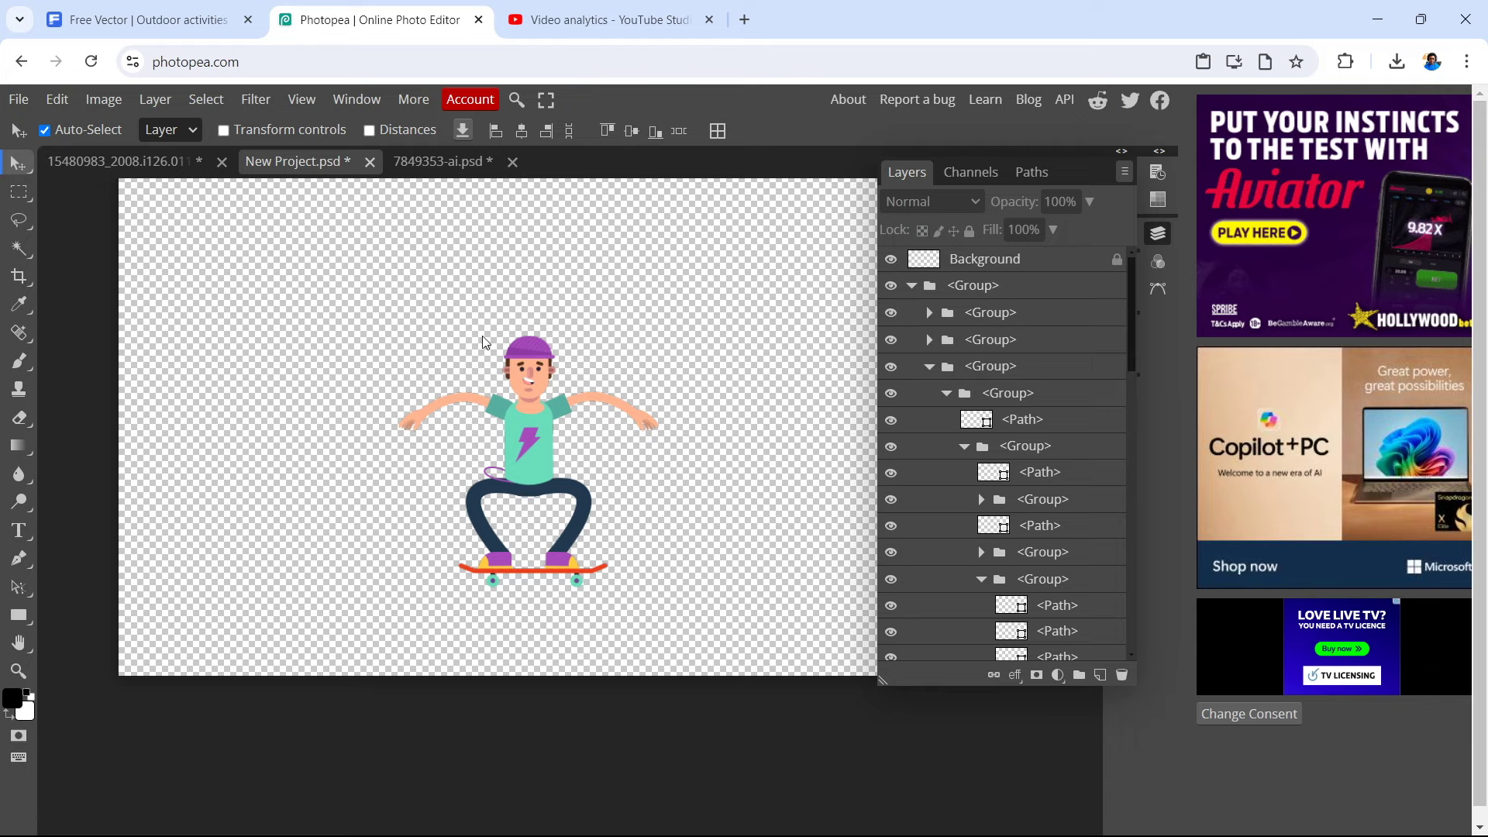
pyautogui.scroll(-1, 515, 395)
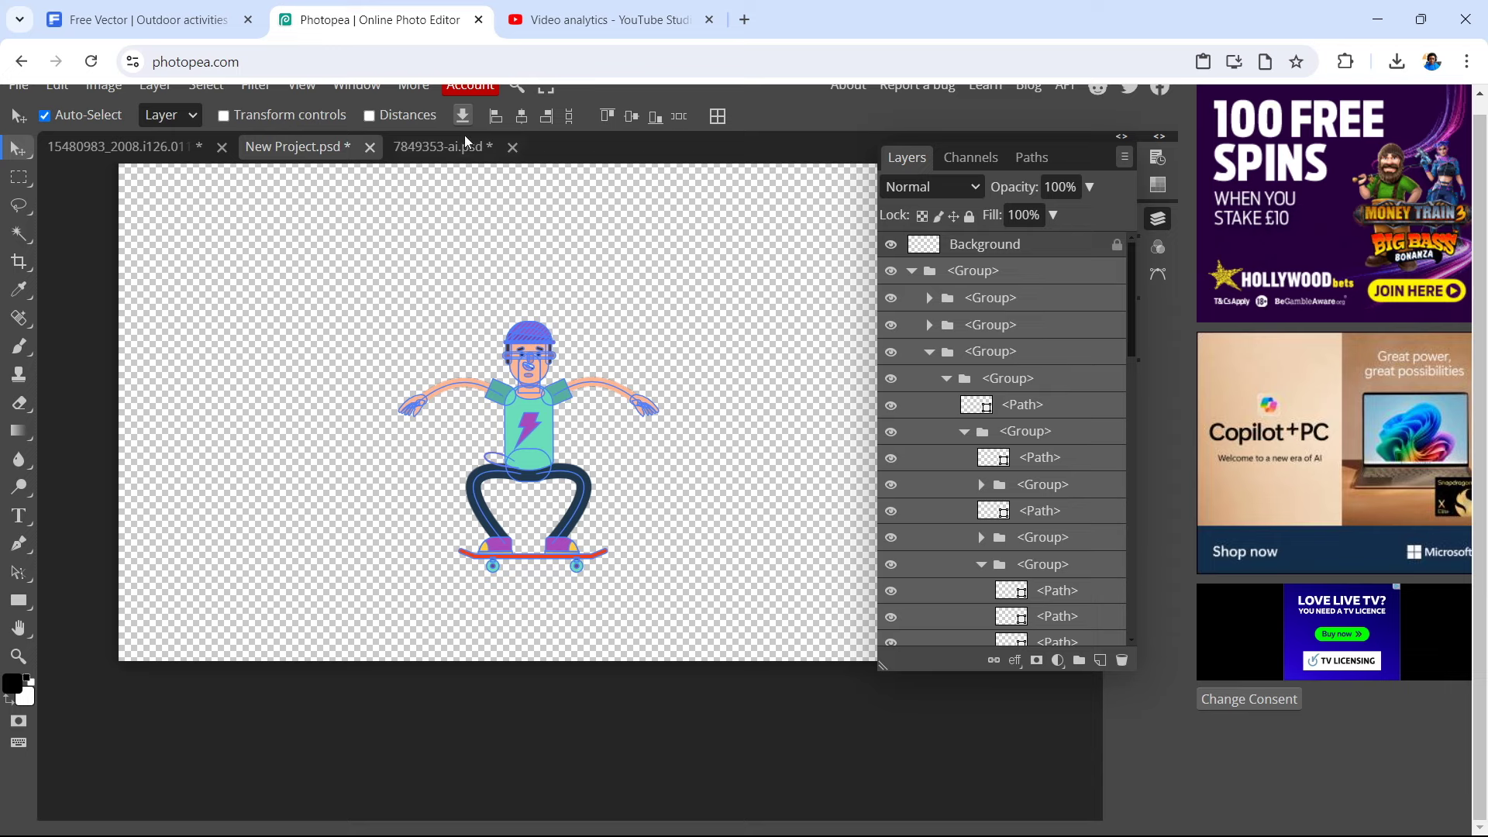
pyautogui.click(438, 146)
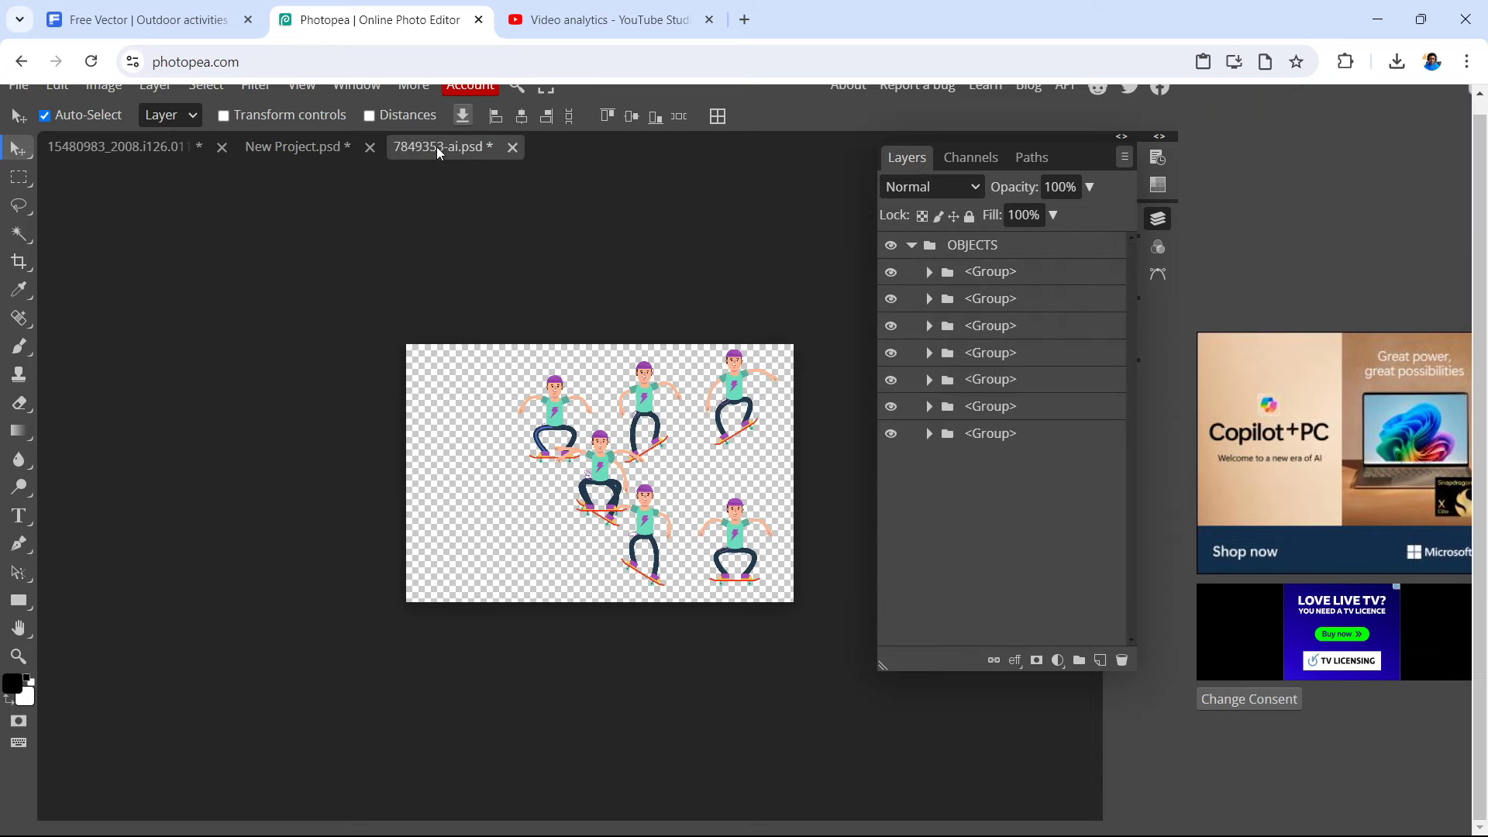
# - Switch to the skate park background document and make the hidden character group visible
pyautogui.click(153, 153)
pyautogui.click(651, 532)
pyautogui.hscroll(4, 635, 500)
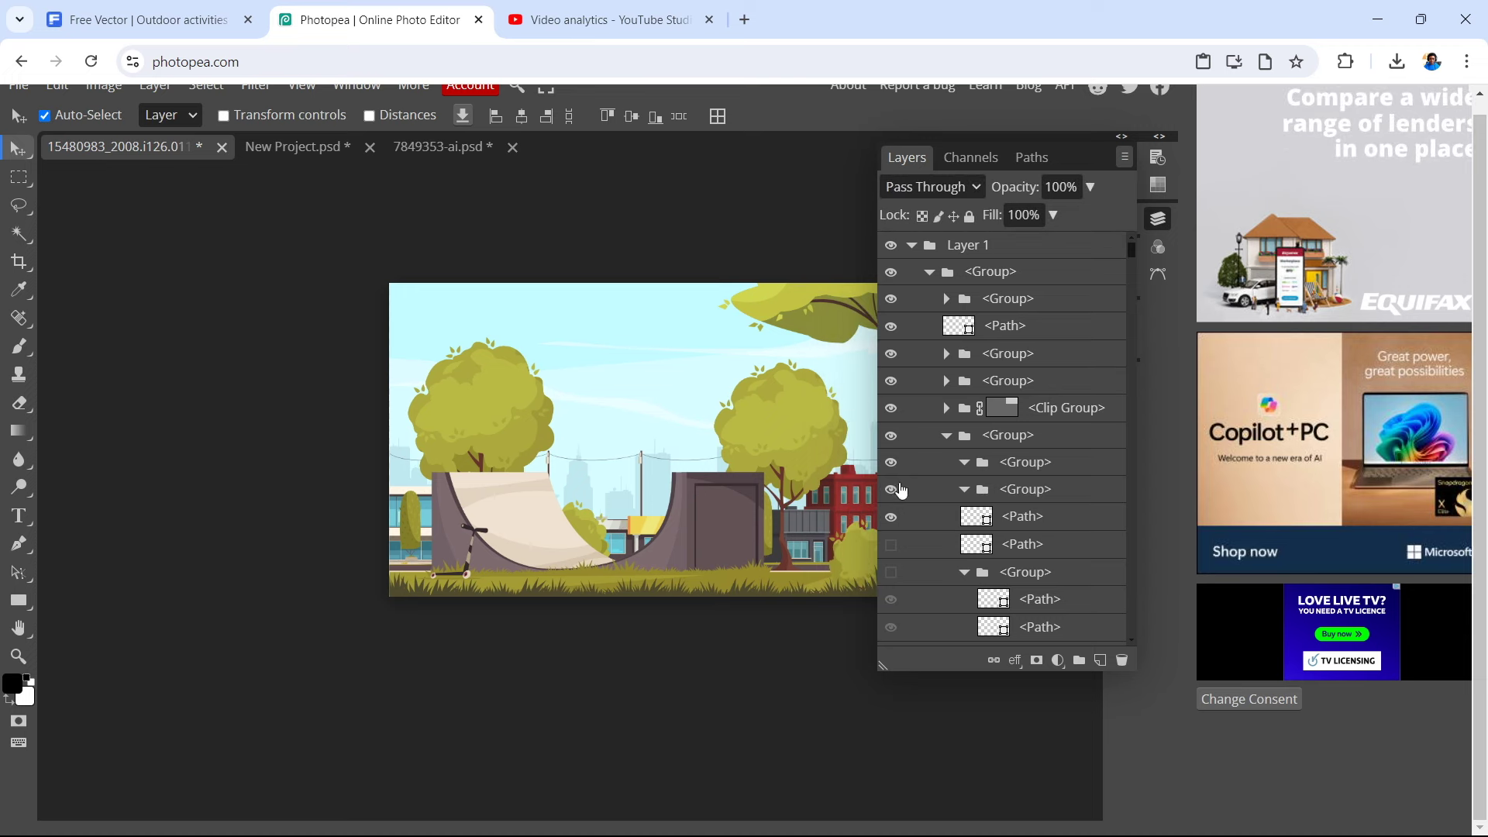
pyautogui.click(891, 572)
pyautogui.scroll(-5, 930, 565)
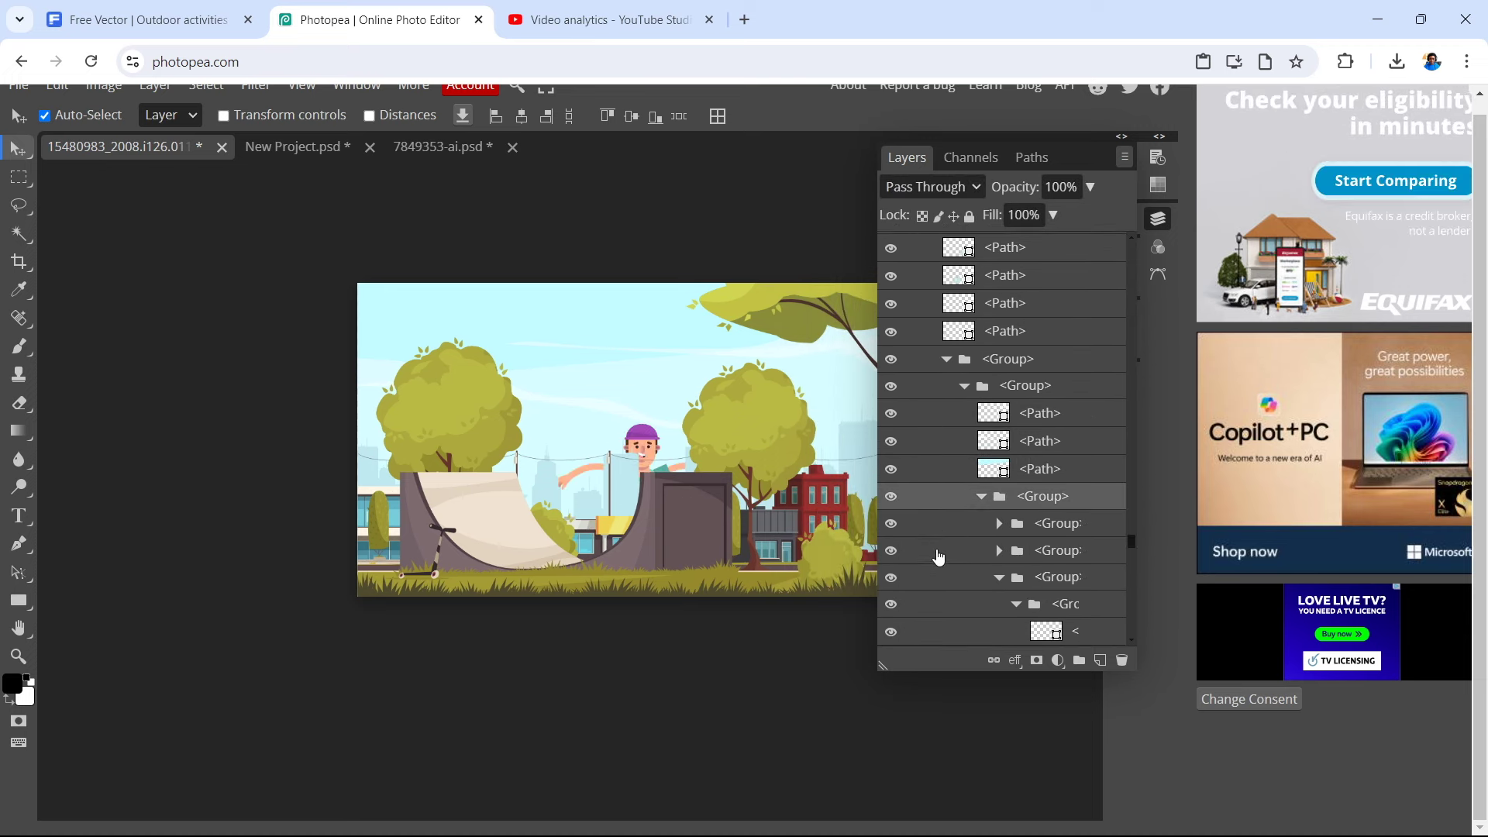
# - Examine the nested character groups in the skate park background document
pyautogui.scroll(-2, 940, 556)
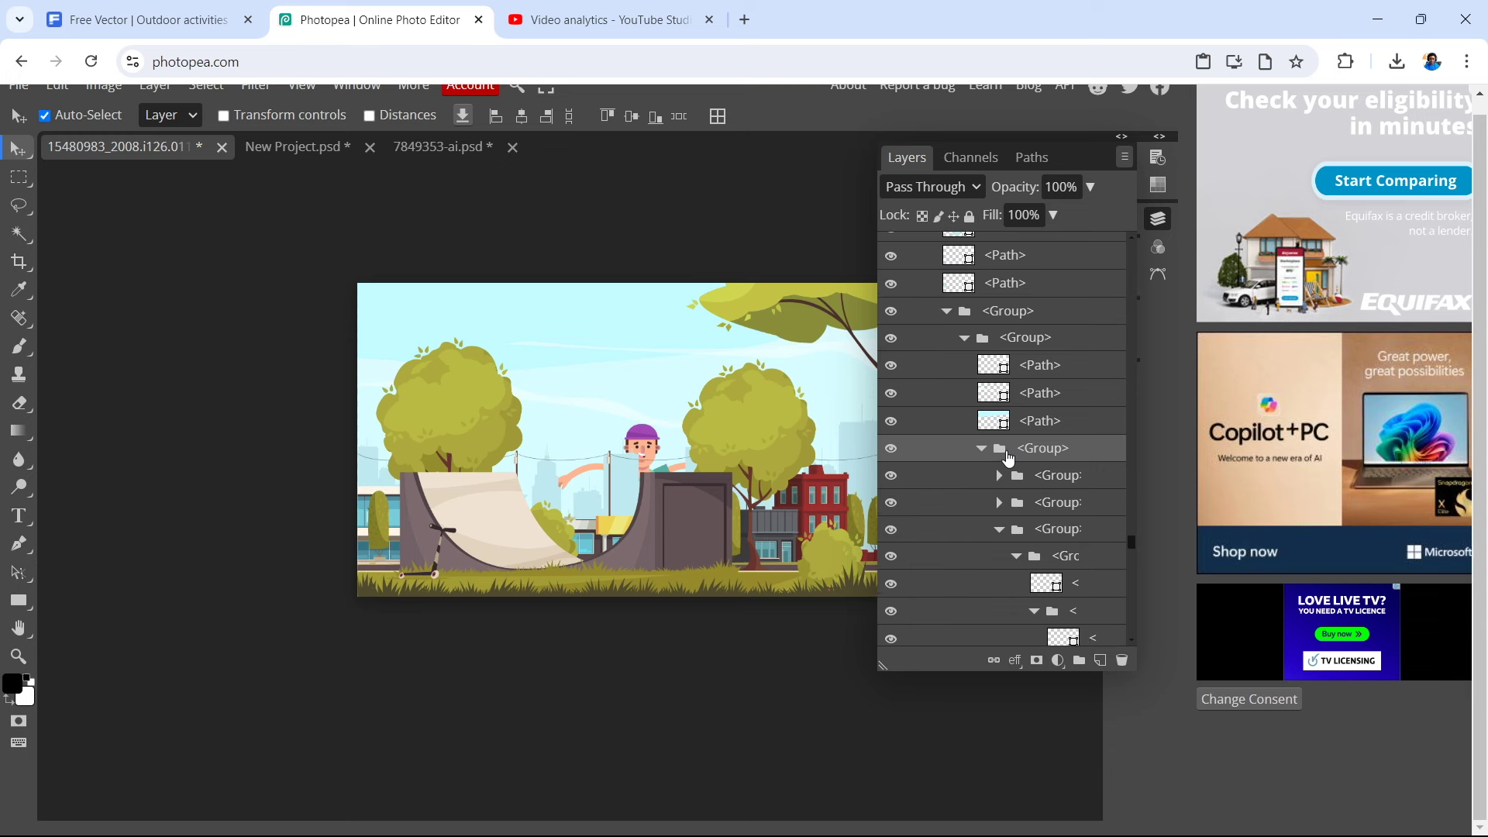
pyautogui.moveTo(987, 340); pyautogui.dragTo(667, 479)
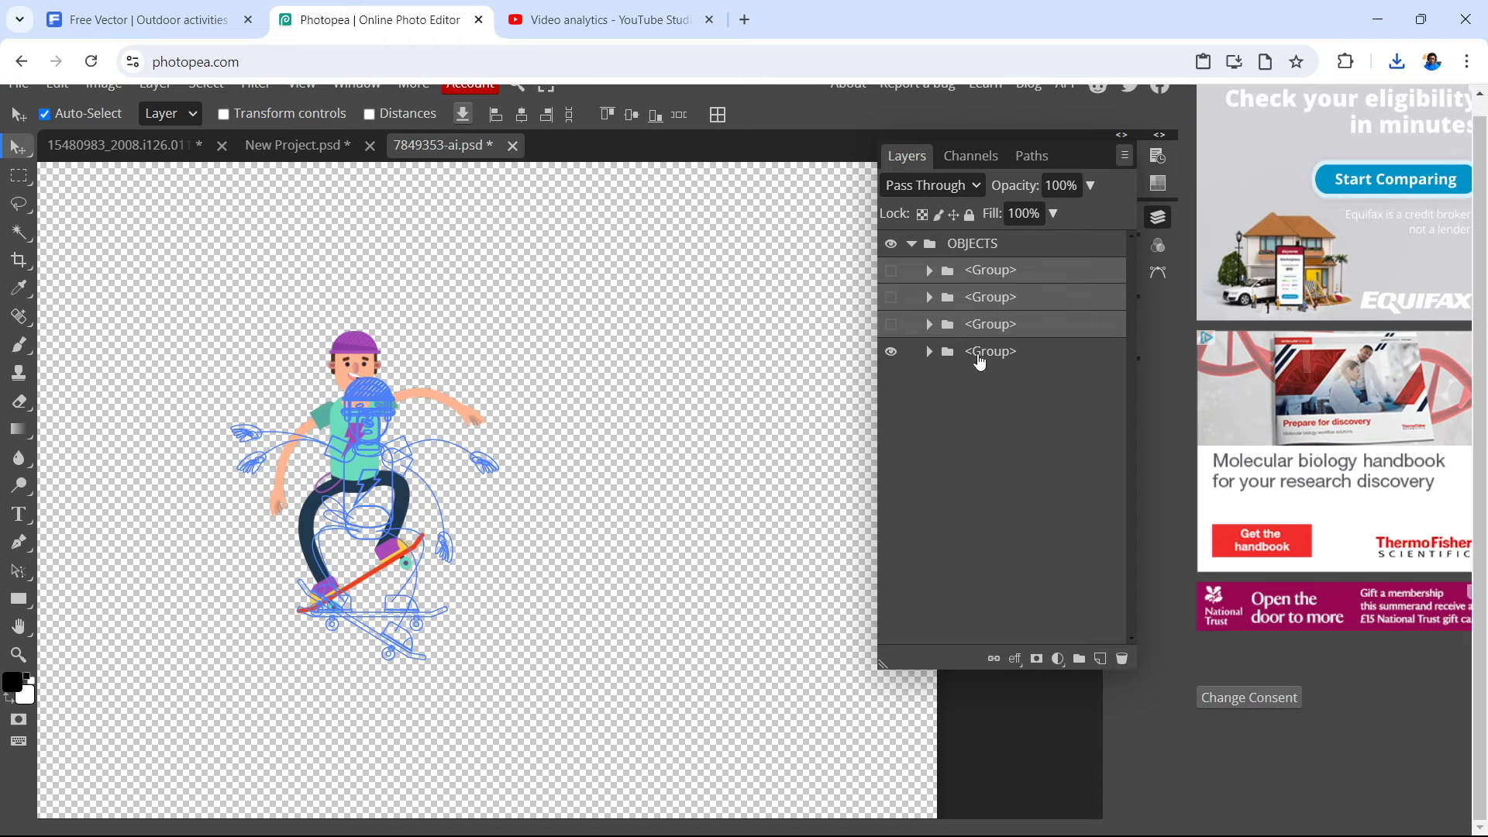
pyautogui.press('Delete')
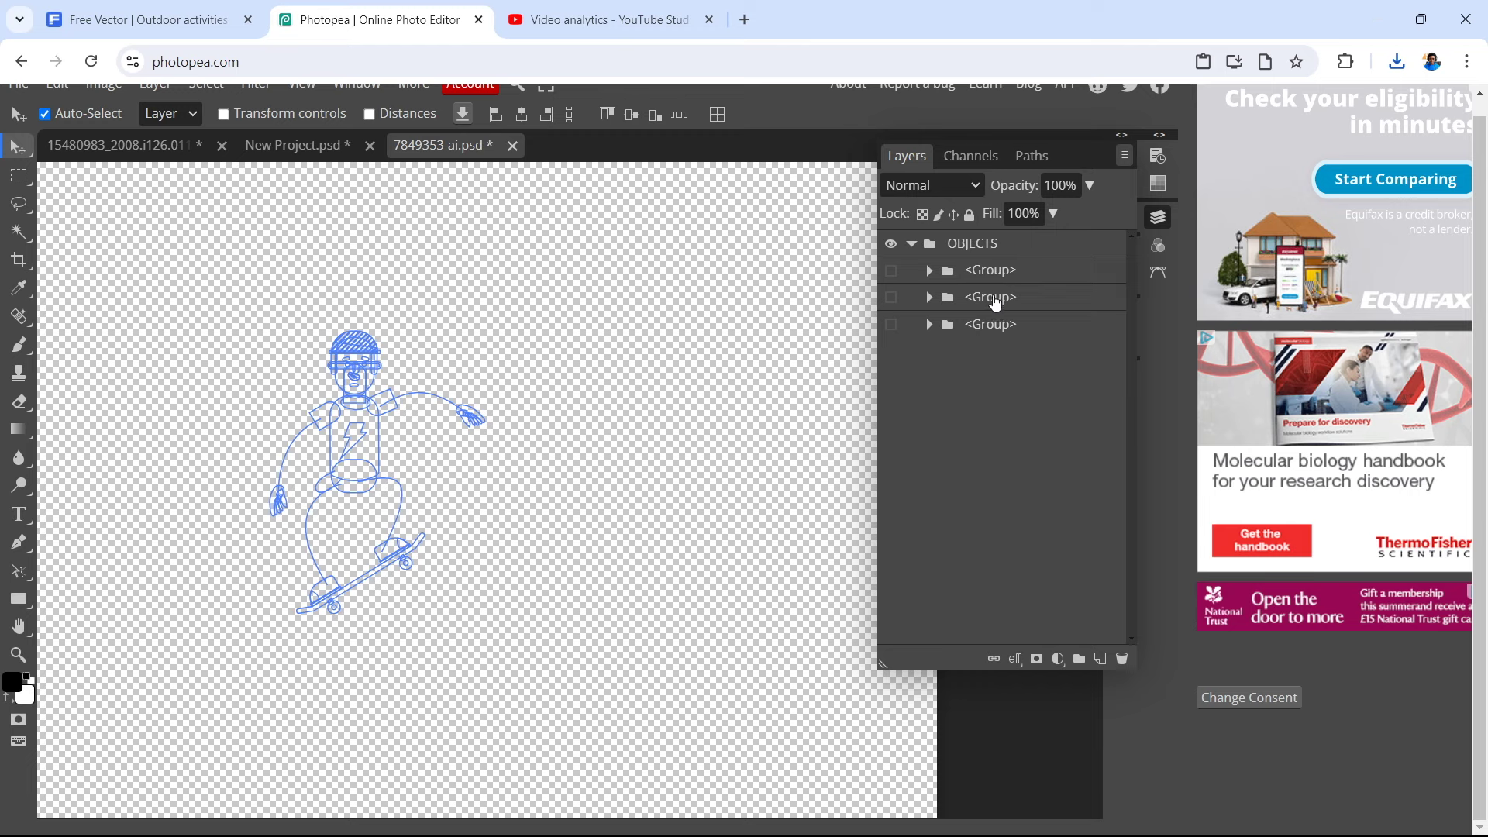
pyautogui.hotkey('ctrl', 'z')
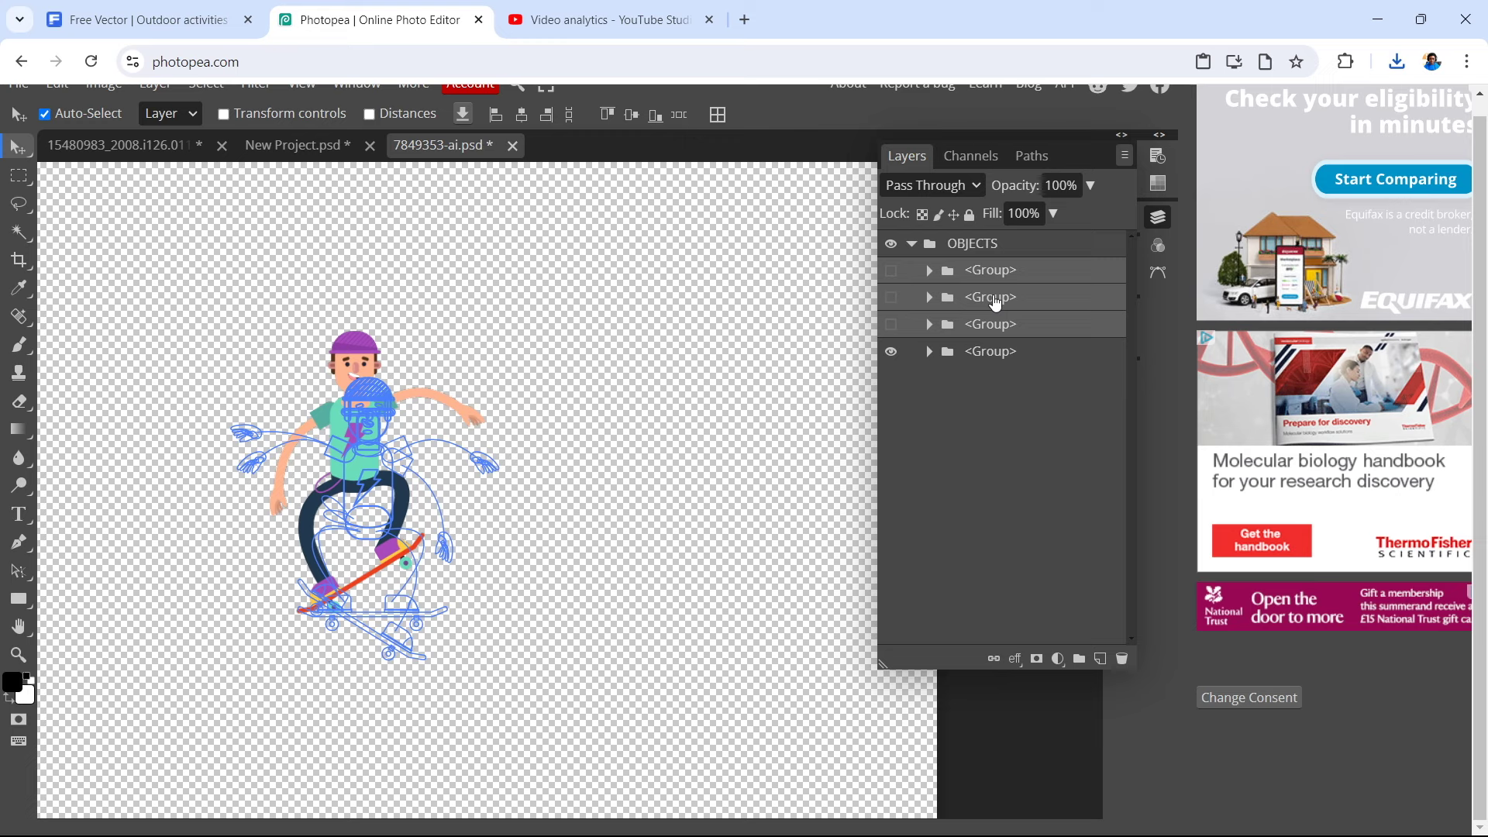
pyautogui.click(973, 352)
pyautogui.moveTo(967, 359)
pyautogui.mouseDown()
pyautogui.moveTo(969, 324)
pyautogui.moveTo(946, 324)
pyautogui.moveTo(942, 368)
pyautogui.mouseUp()
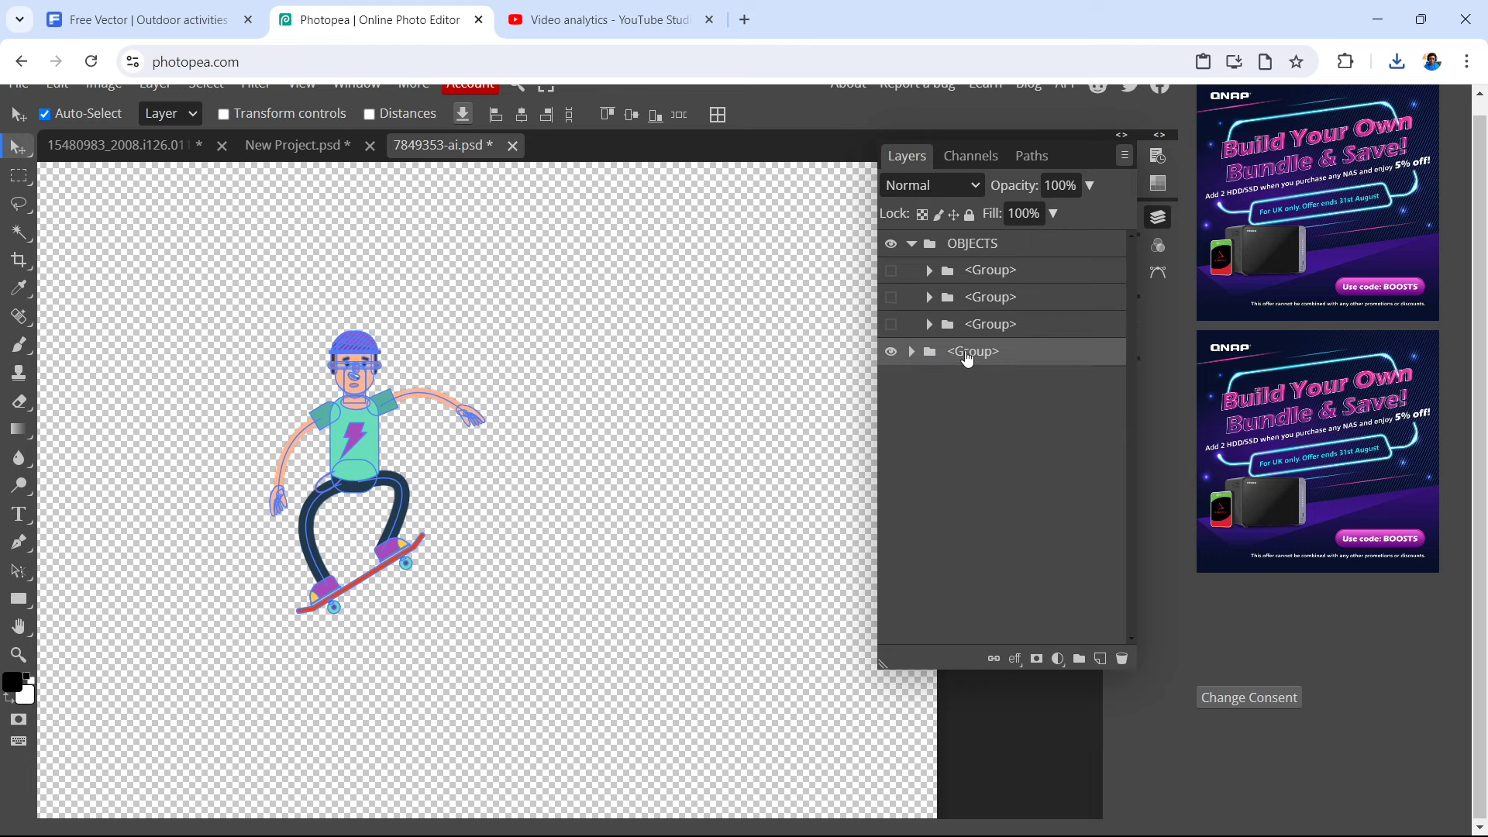
pyautogui.hotkey('ctrl', 'z')
# - Make the hidden third skateboarder group visible and check which figure the layers of the fourth group form
pyautogui.click(894, 329)
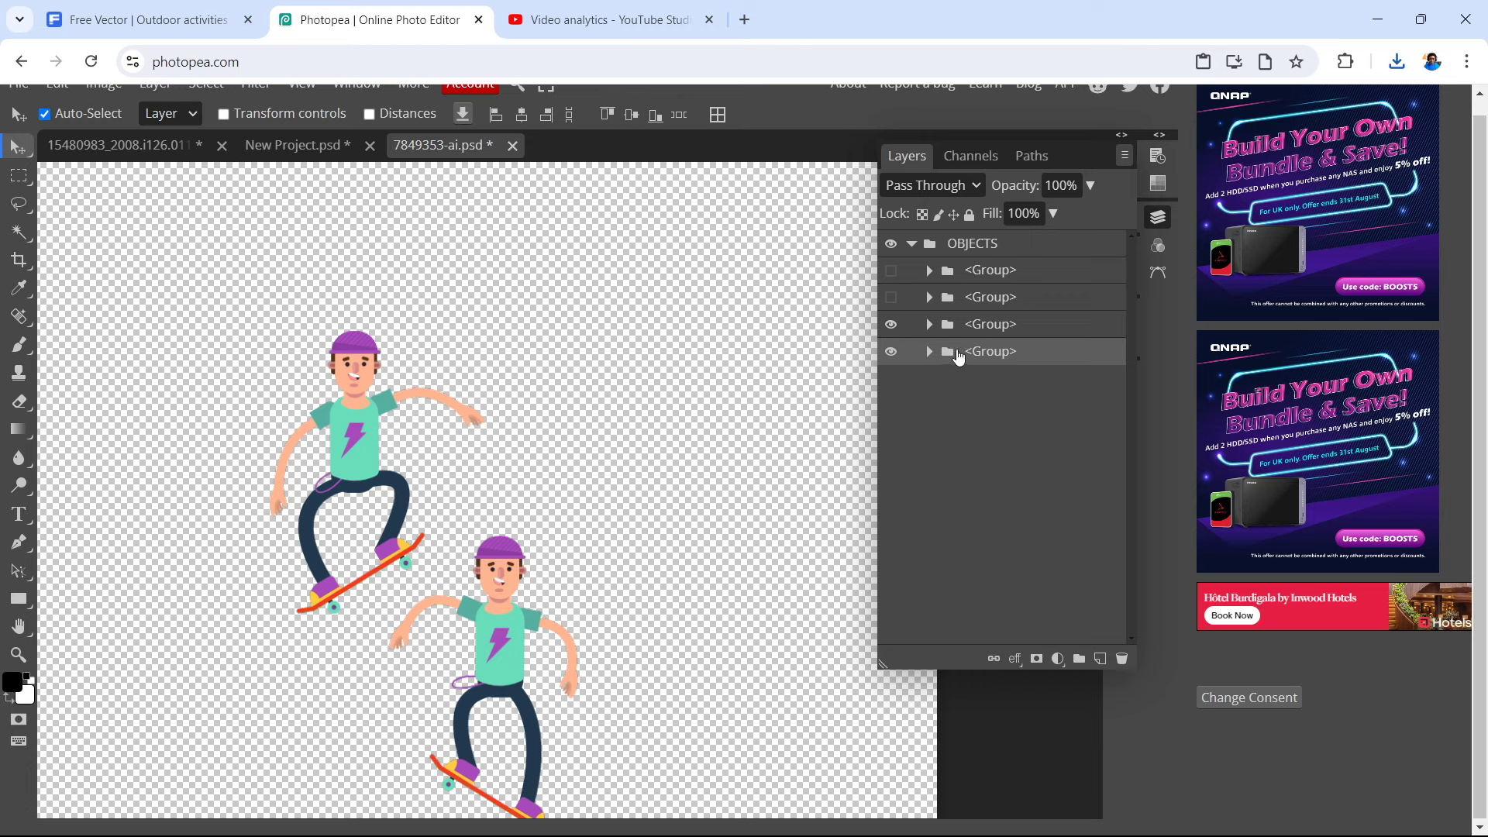
pyautogui.click(929, 355)
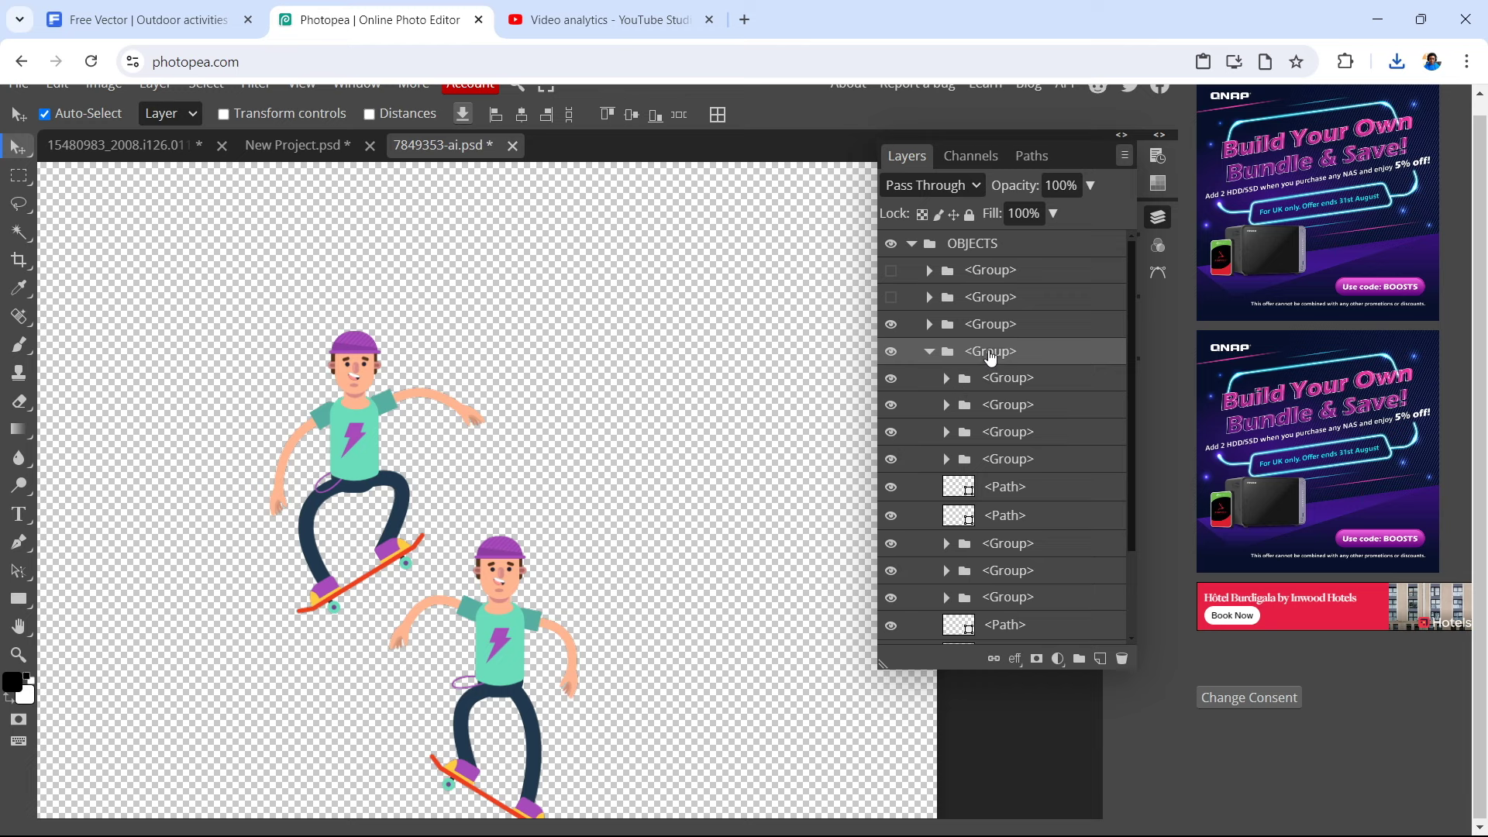
pyautogui.scroll(-2, 1023, 487)
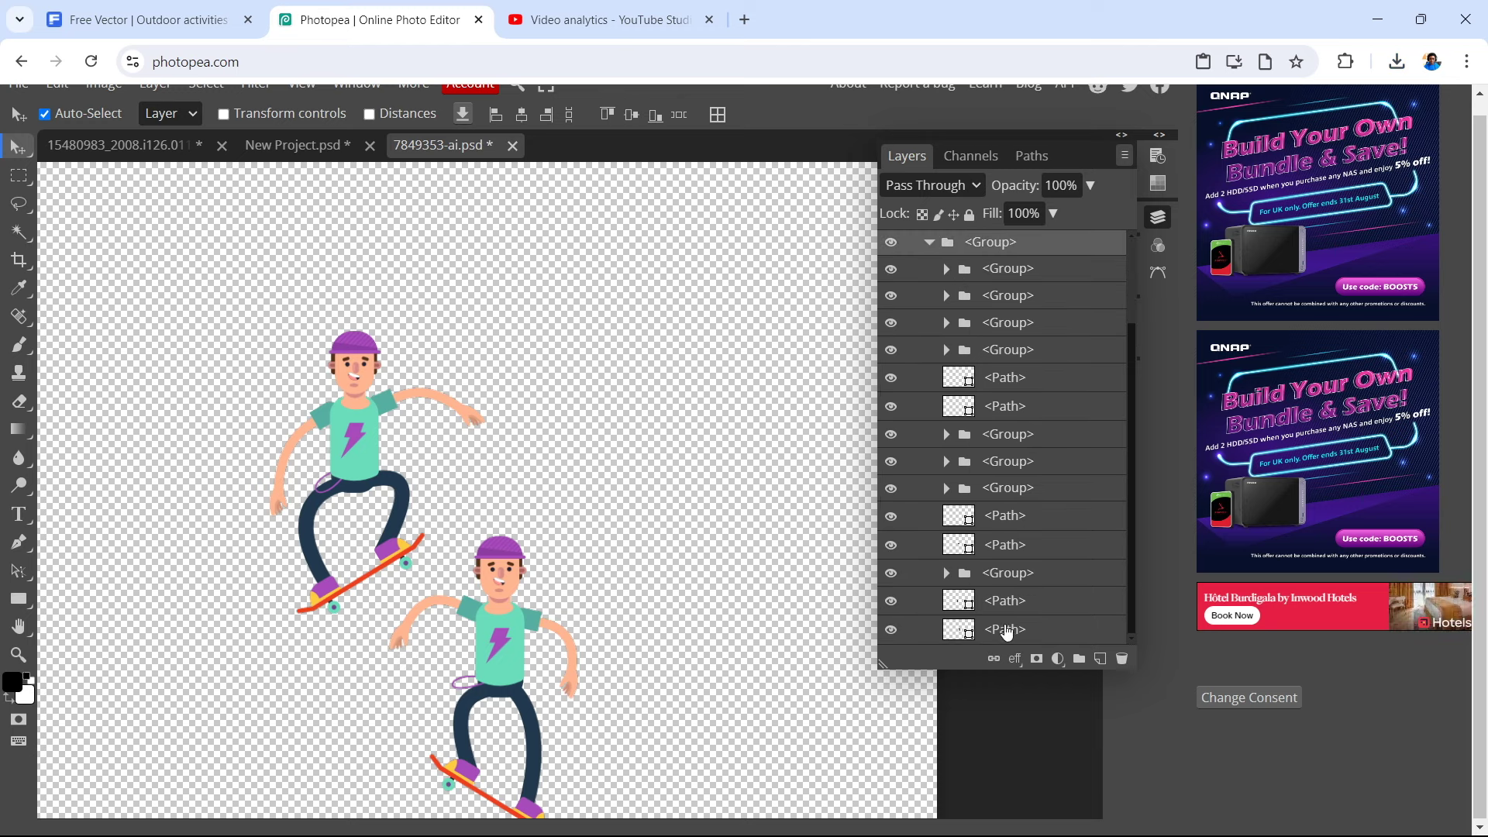
pyautogui.keyDown('shift'); pyautogui.click(1007, 631); pyautogui.keyUp('shift')
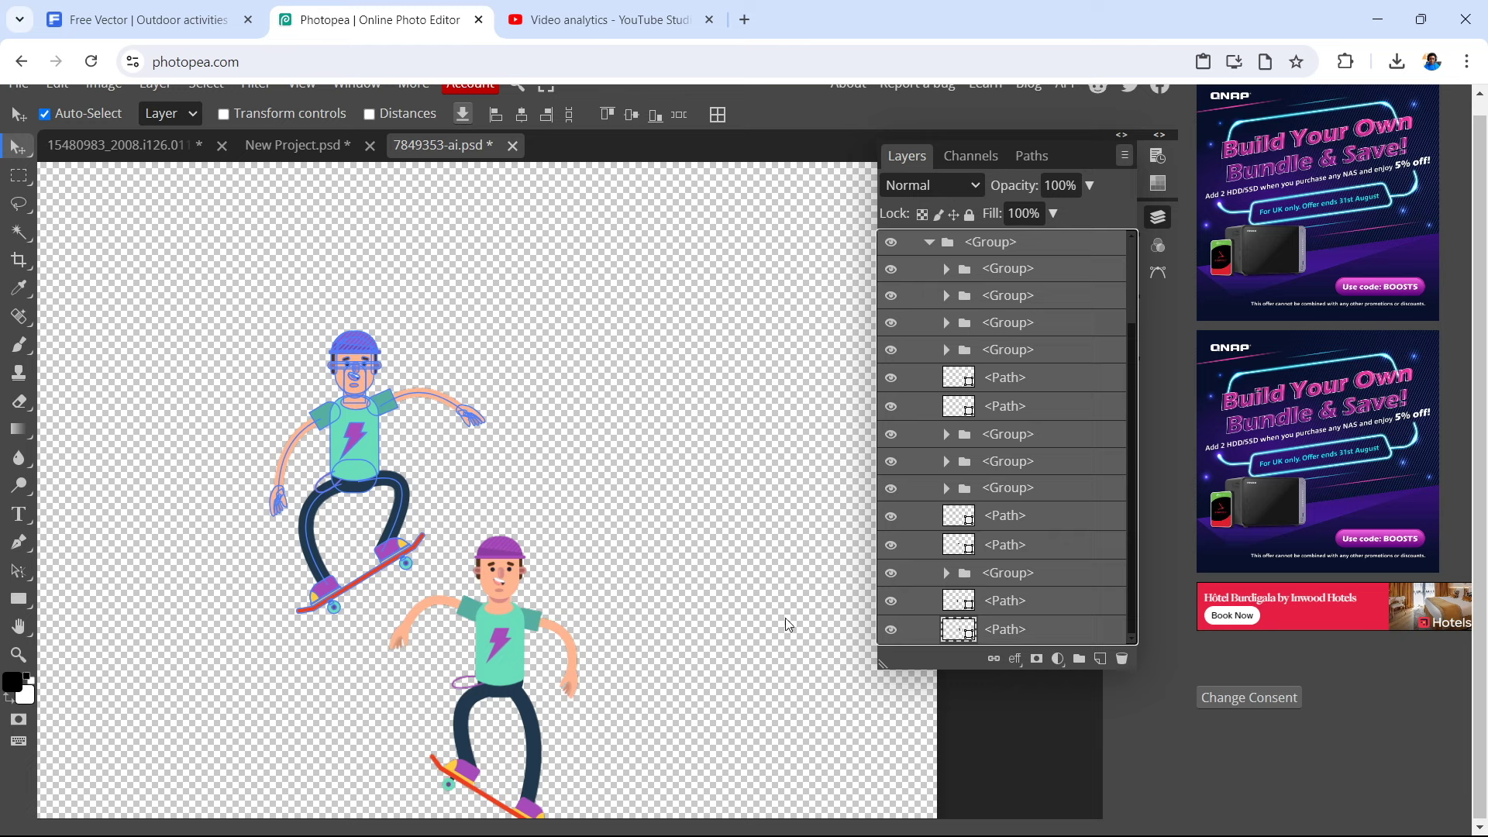
pyautogui.scroll(2, 1031, 509)
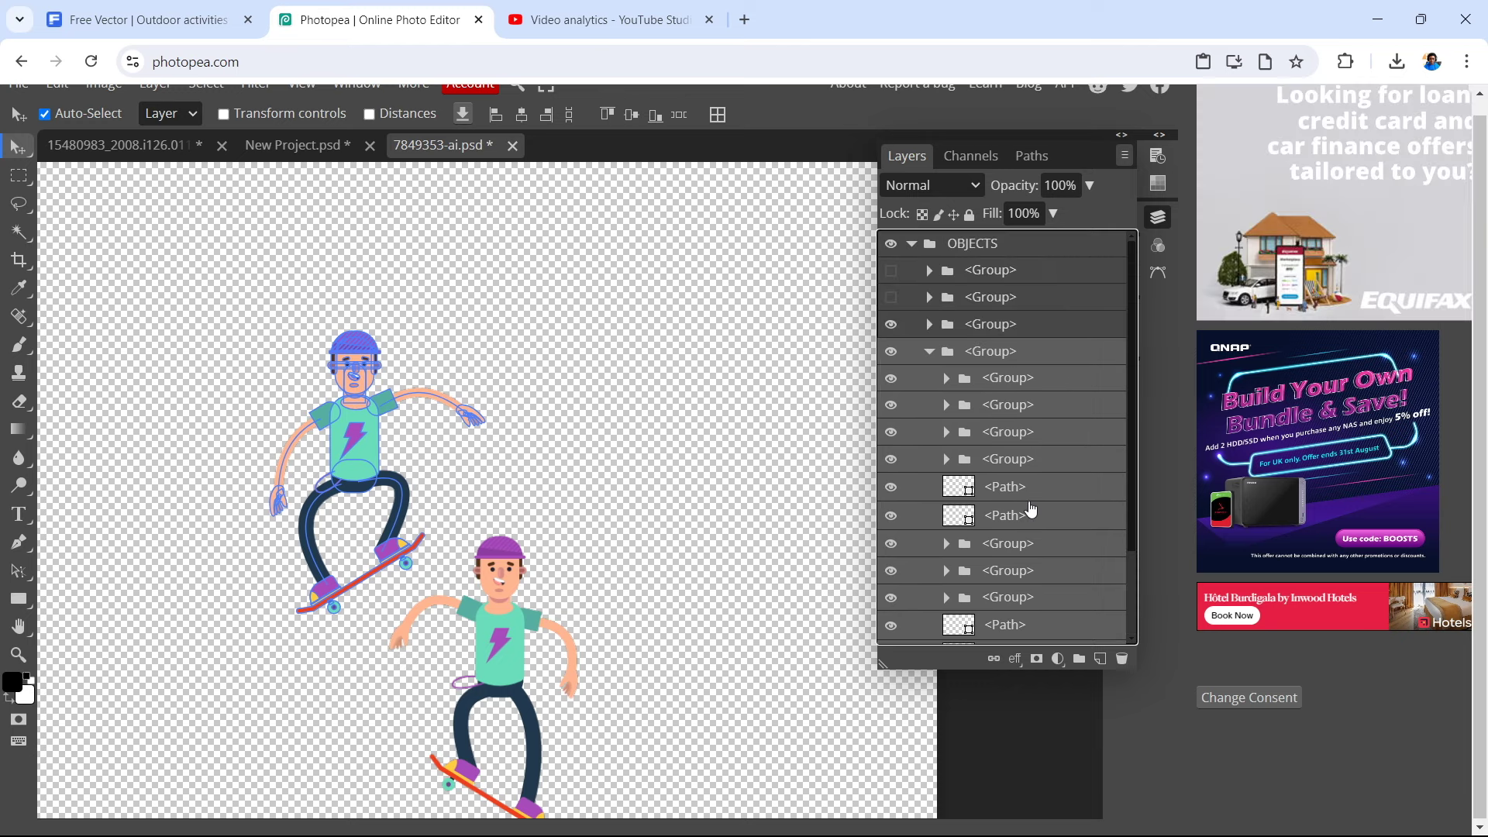
pyautogui.click(930, 350)
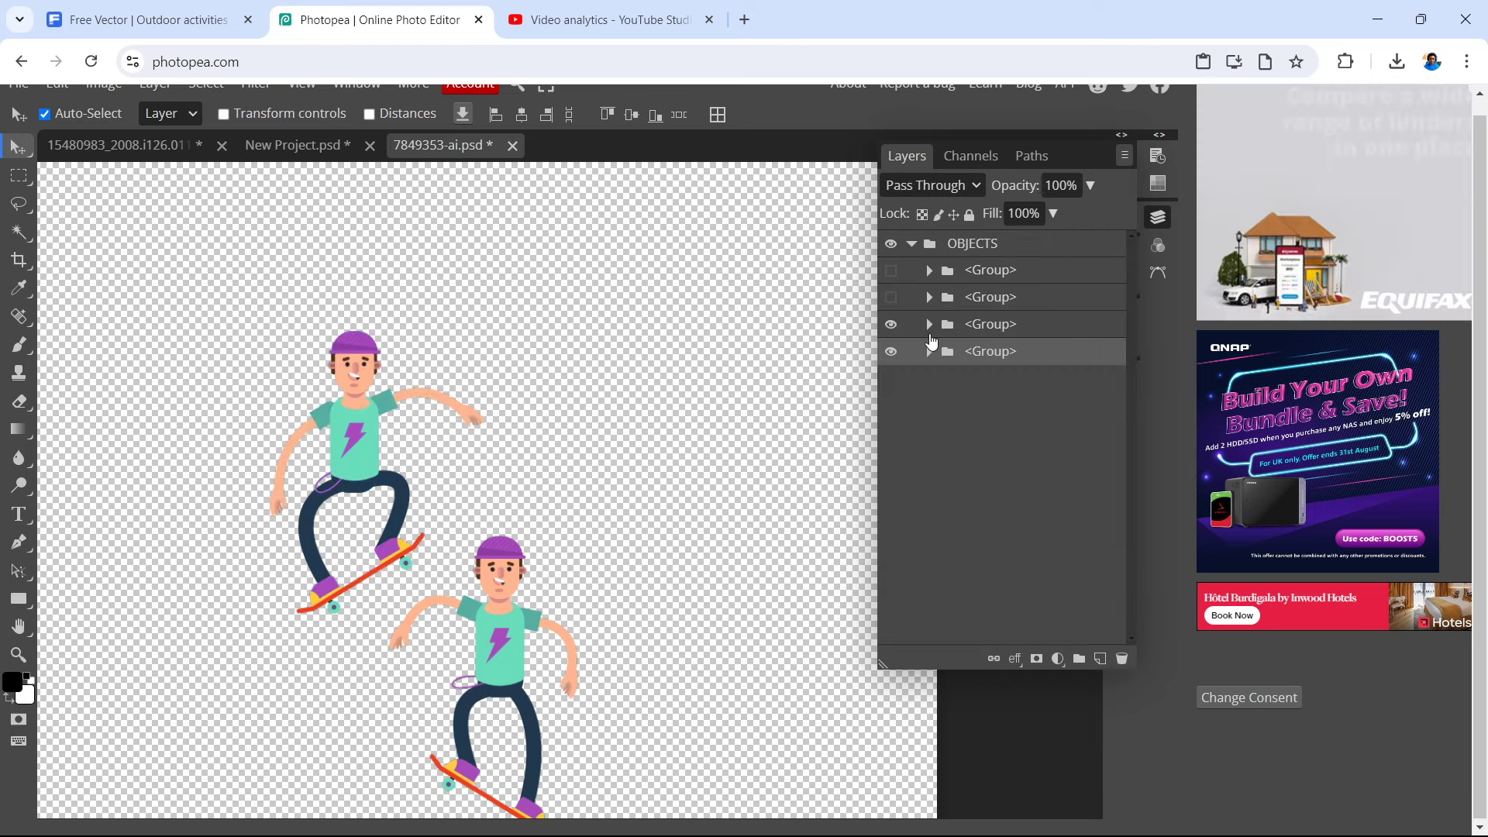
# - Move all layers of the third group's skateboarder onto the fourth group's figure, matching head and shirt, and delete the fourth group
pyautogui.click(930, 335)
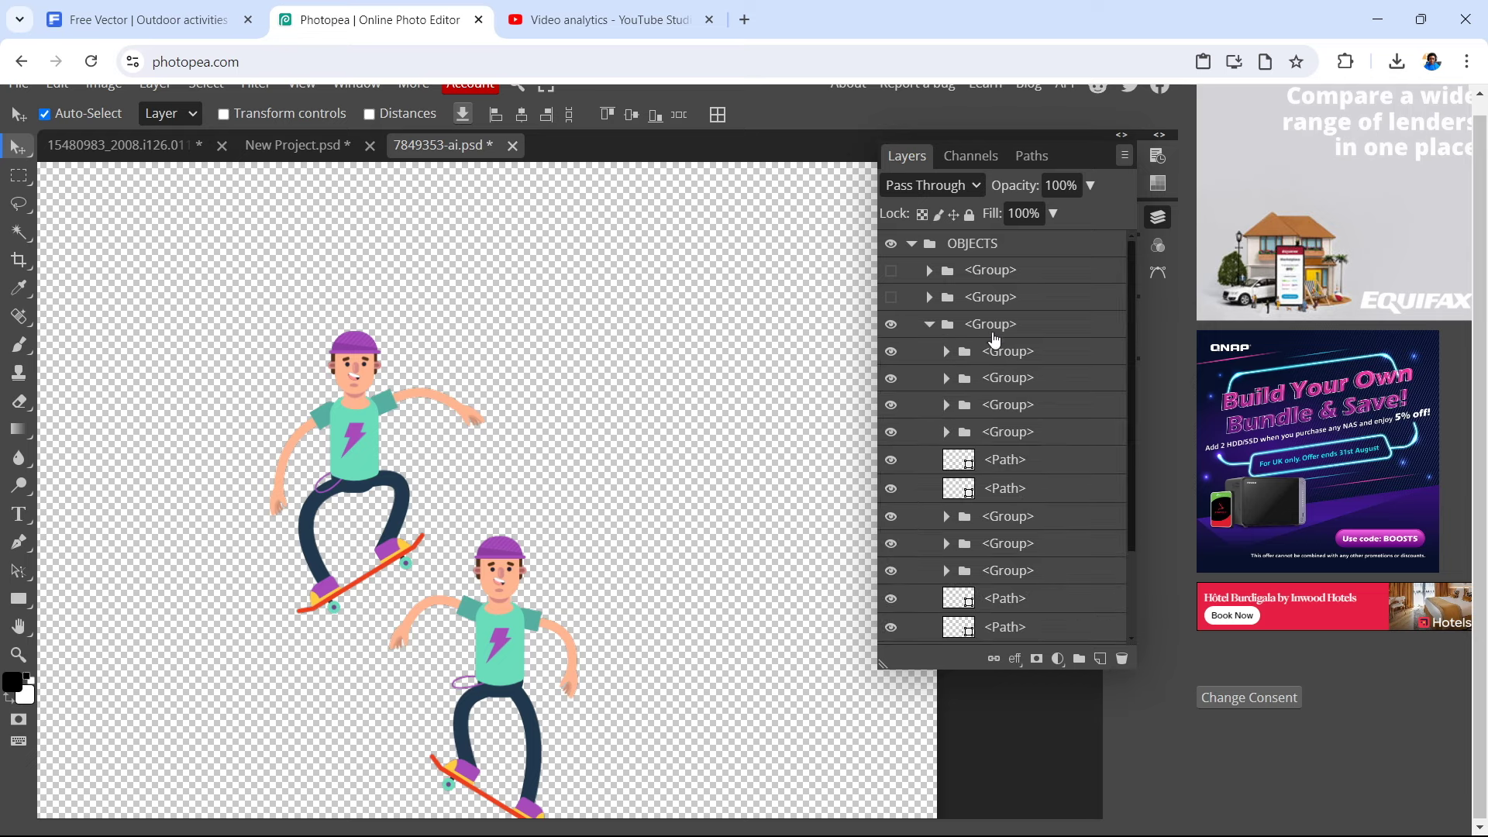
pyautogui.scroll(-2, 1005, 423)
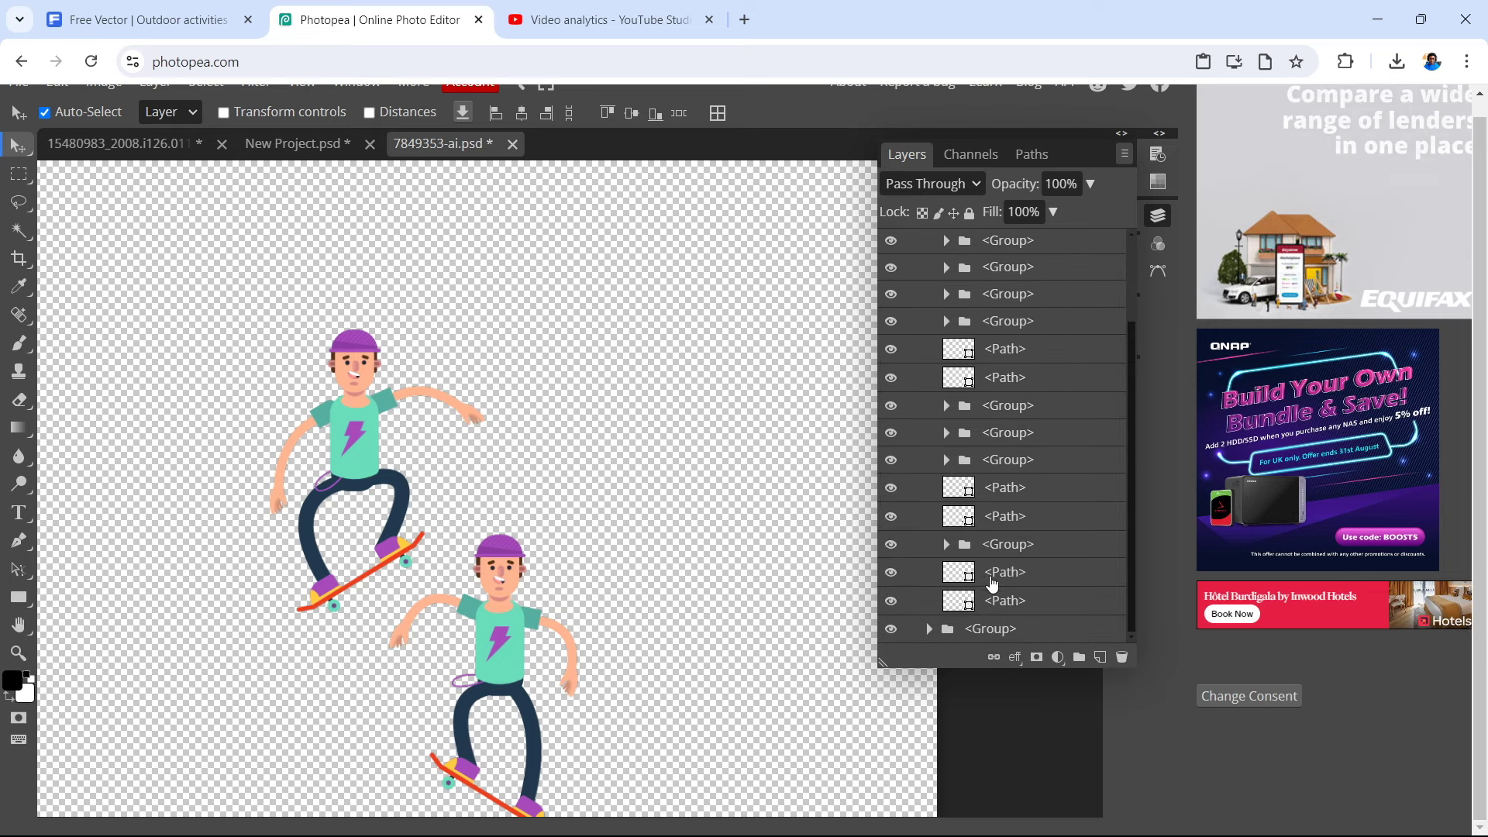
pyautogui.click(992, 610)
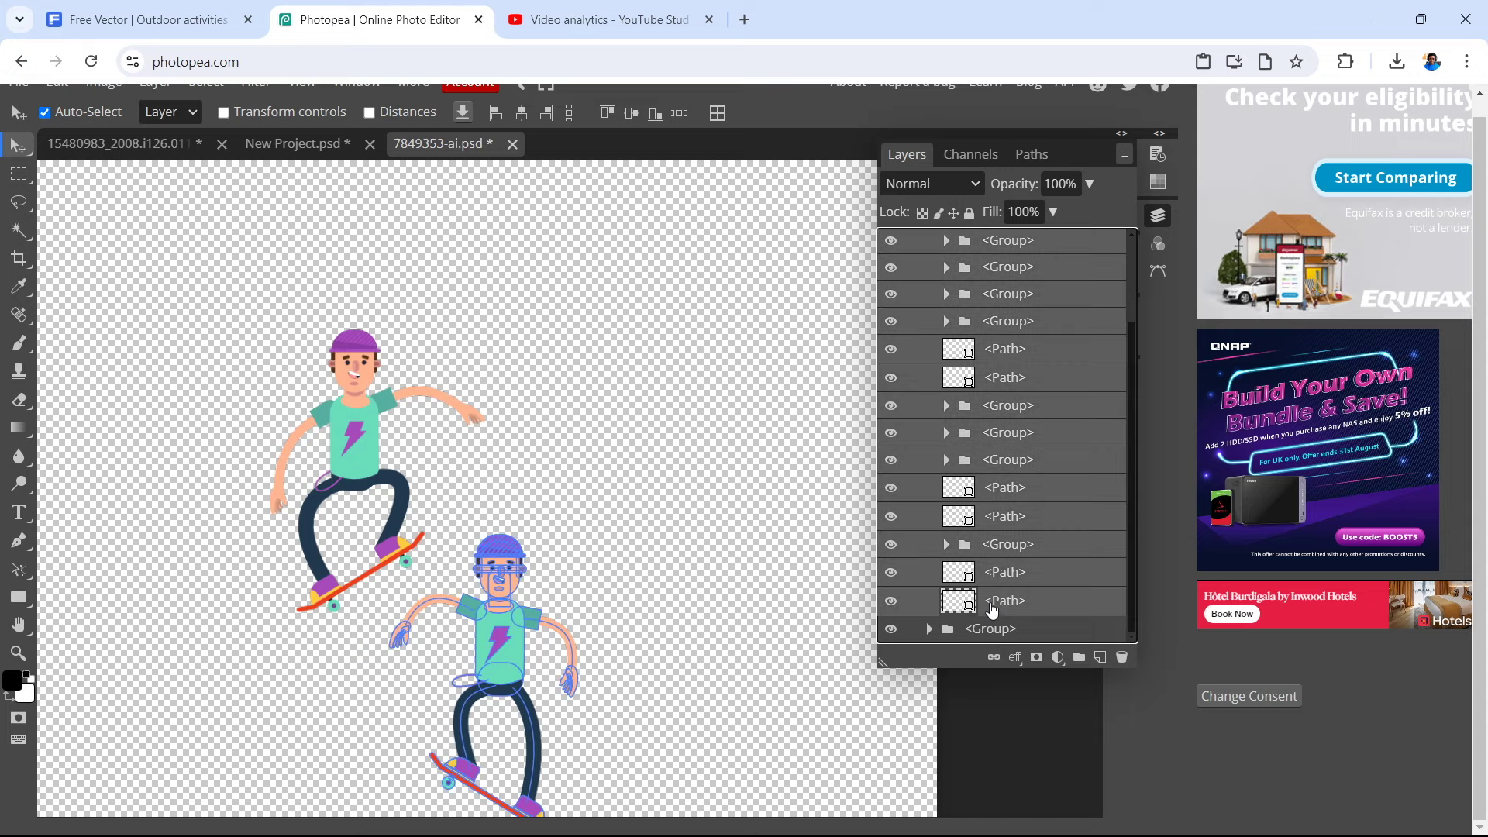
pyautogui.moveTo(494, 648); pyautogui.dragTo(350, 435)
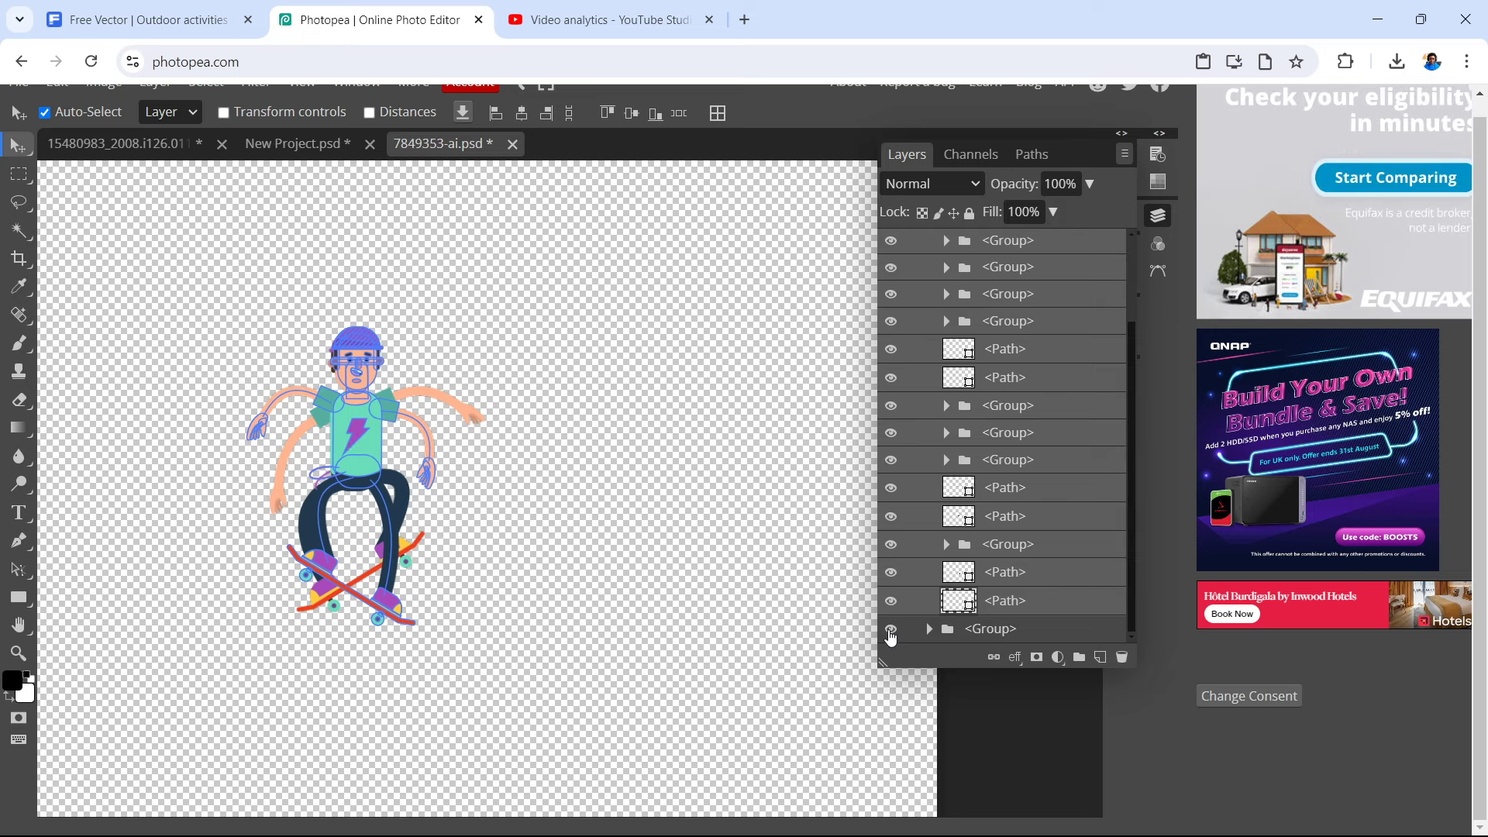
pyautogui.click(960, 630)
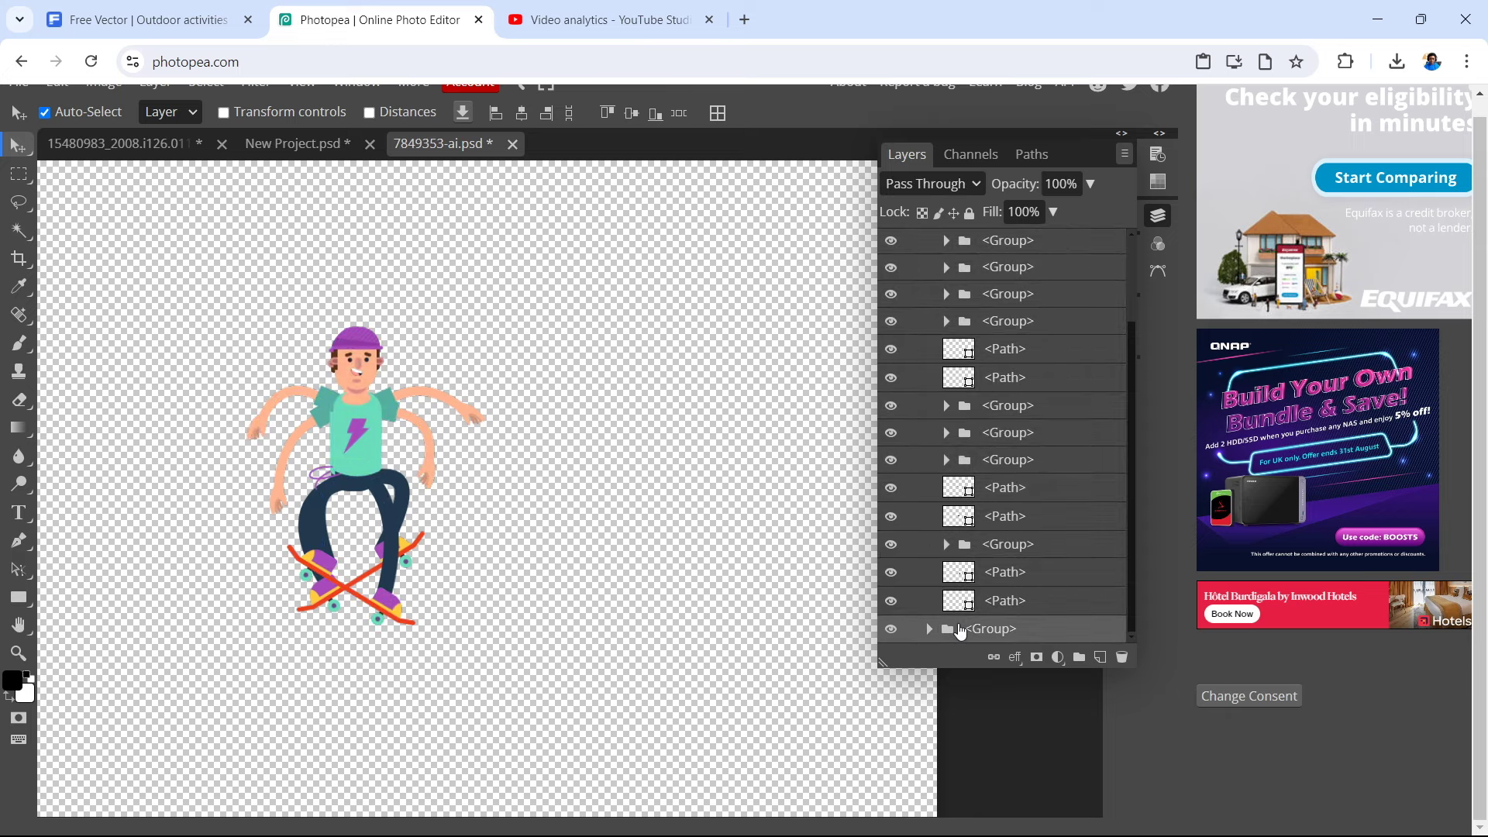
pyautogui.press('Delete')
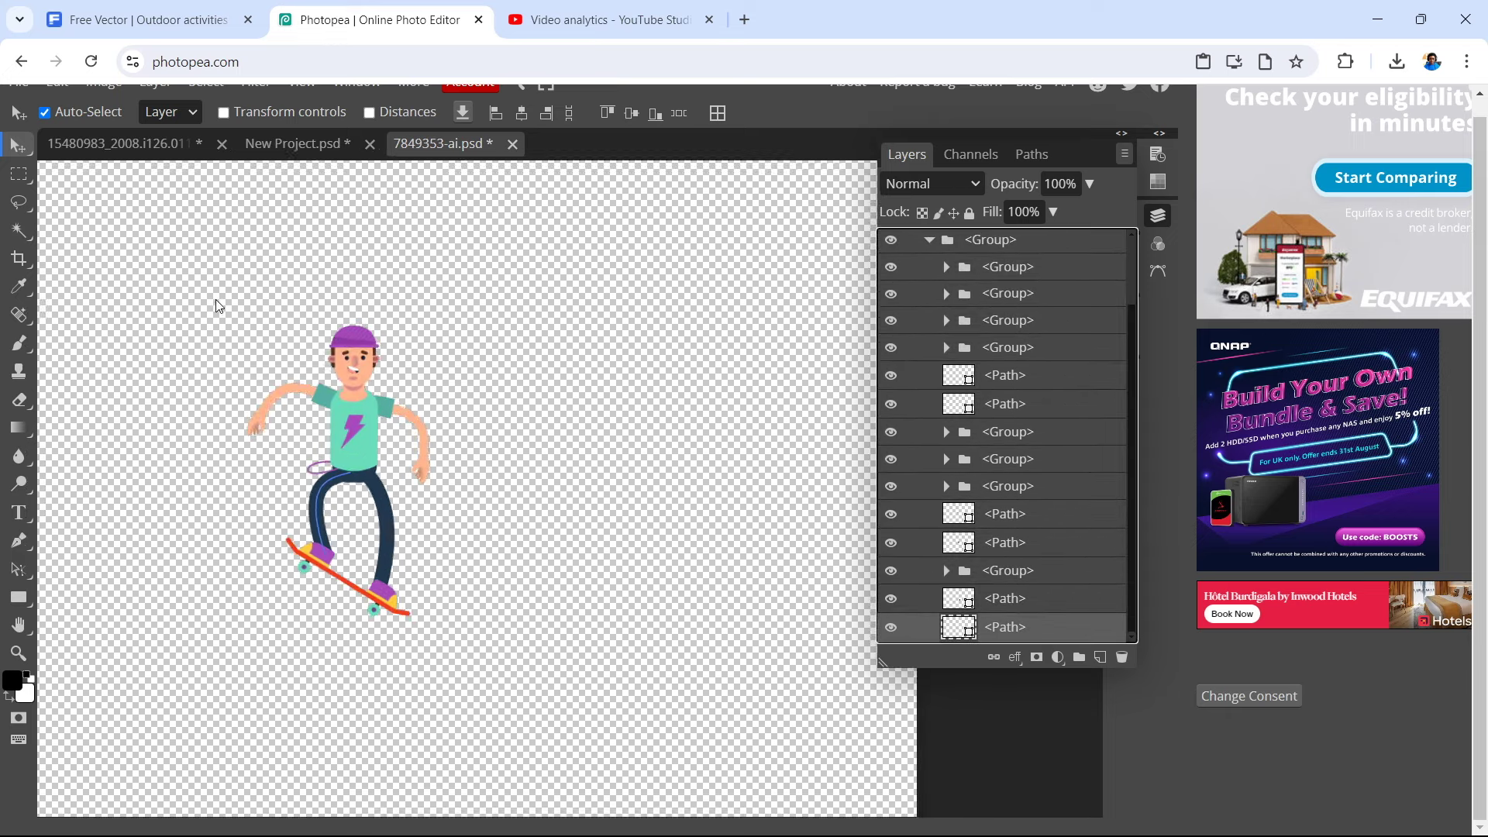
# - Export the remaining tilted-board skateboarder as a 1500 x 1000 px PNG under a new name
pyautogui.hotkey('ctrl', '-')
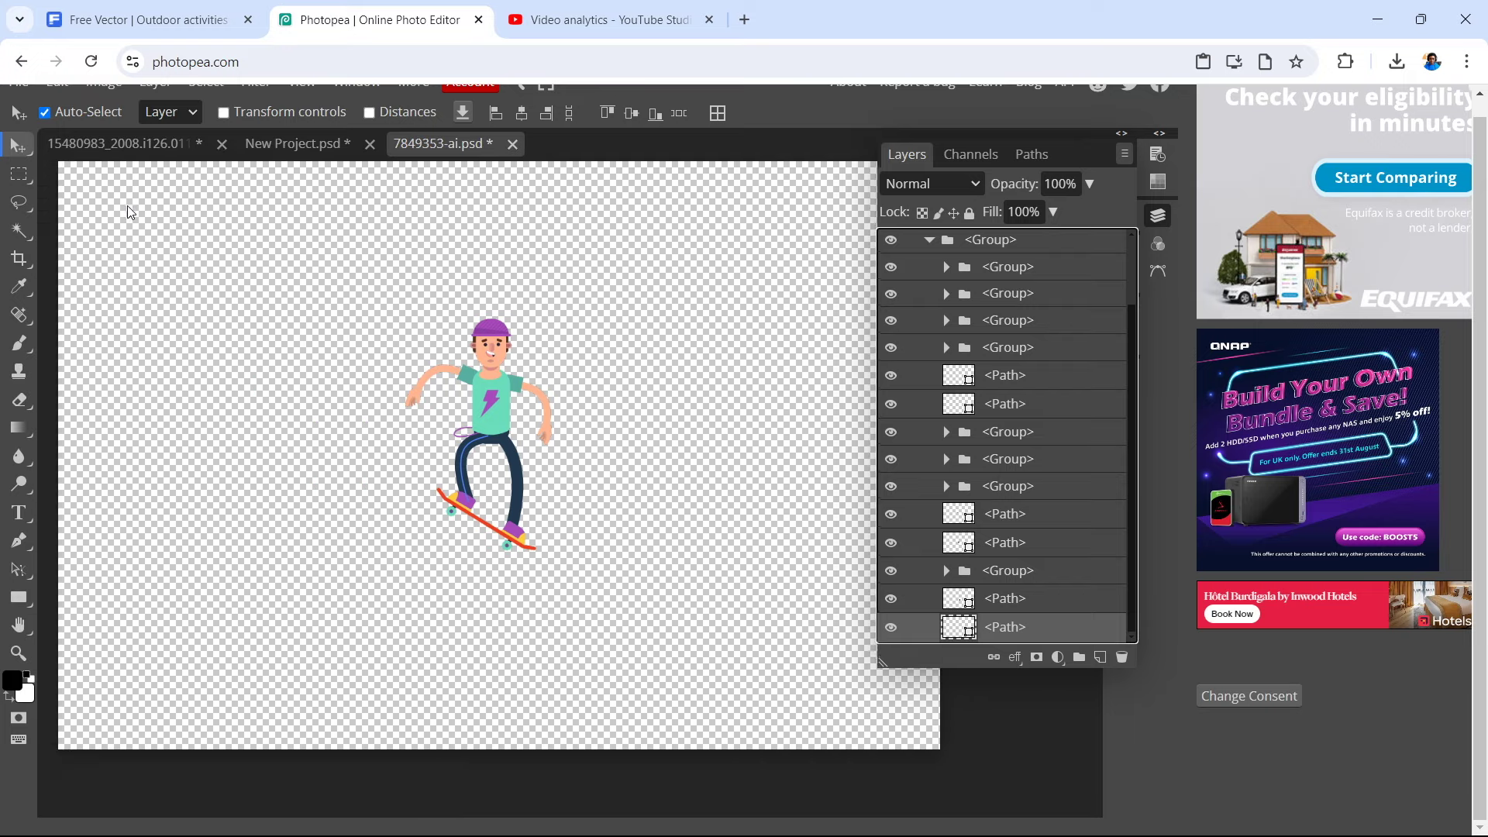
pyautogui.scroll(5, 127, 207)
pyautogui.click(18, 99)
pyautogui.moveTo(50, 379)
pyautogui.click(210, 379)
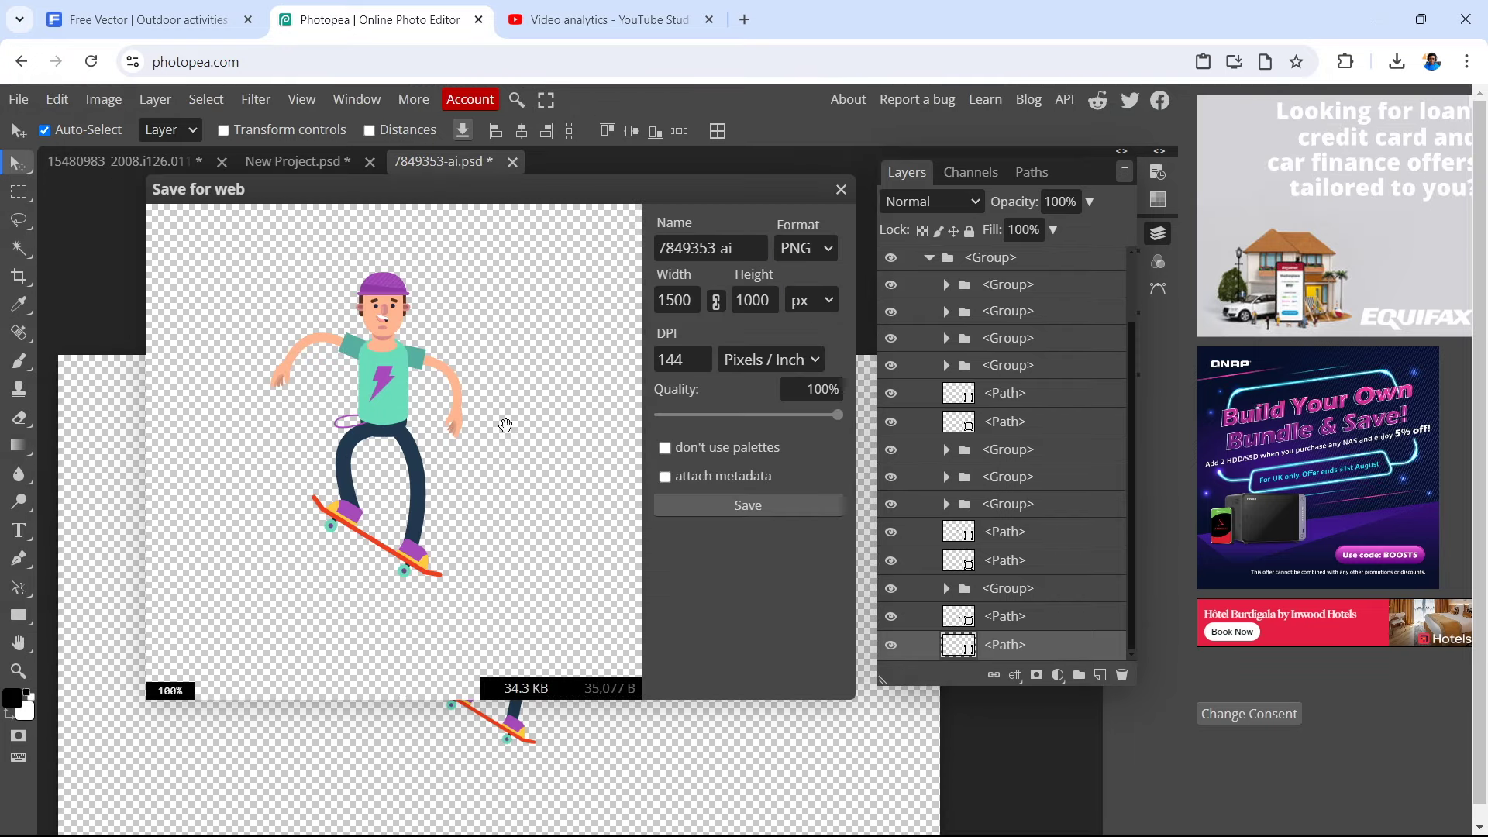
pyautogui.moveTo(732, 248); pyautogui.dragTo(656, 251)
pyautogui.press('Escape')
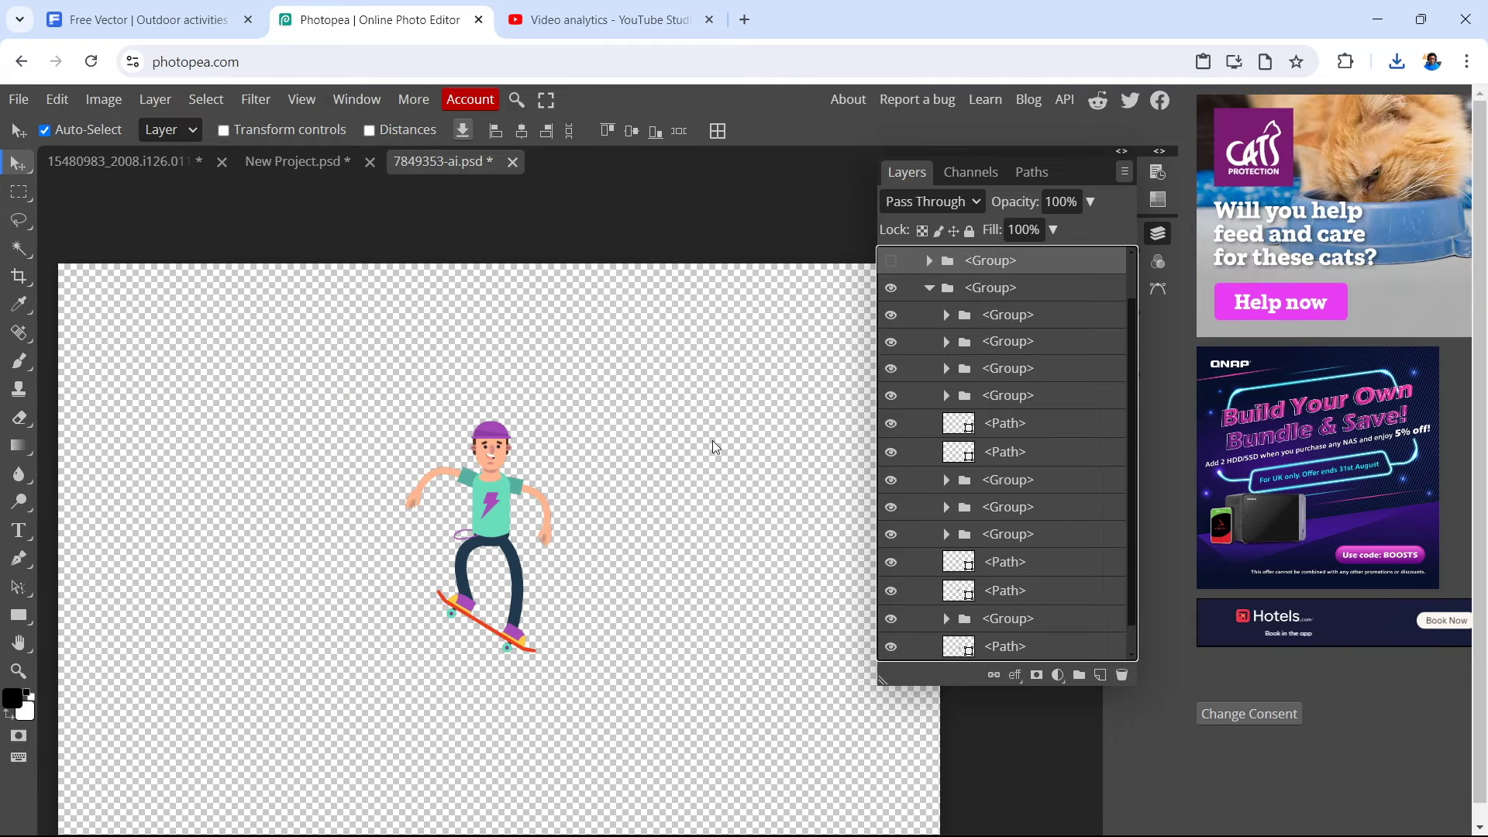
# - Show the next hidden skateboarder group, select all its layers and move the figure up over the previous pose
pyautogui.click(891, 261)
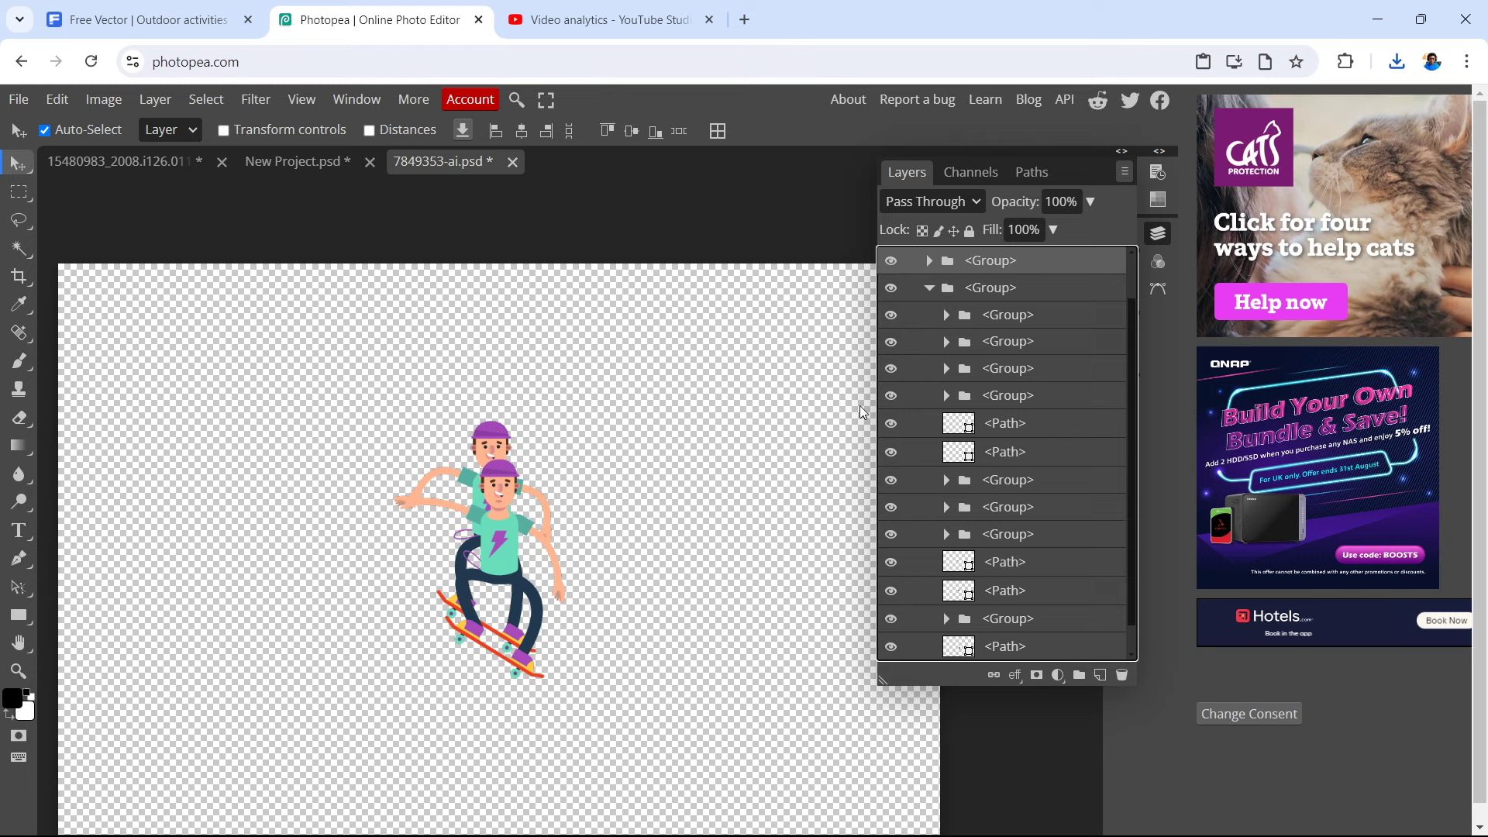
pyautogui.scroll(-1, 934, 261)
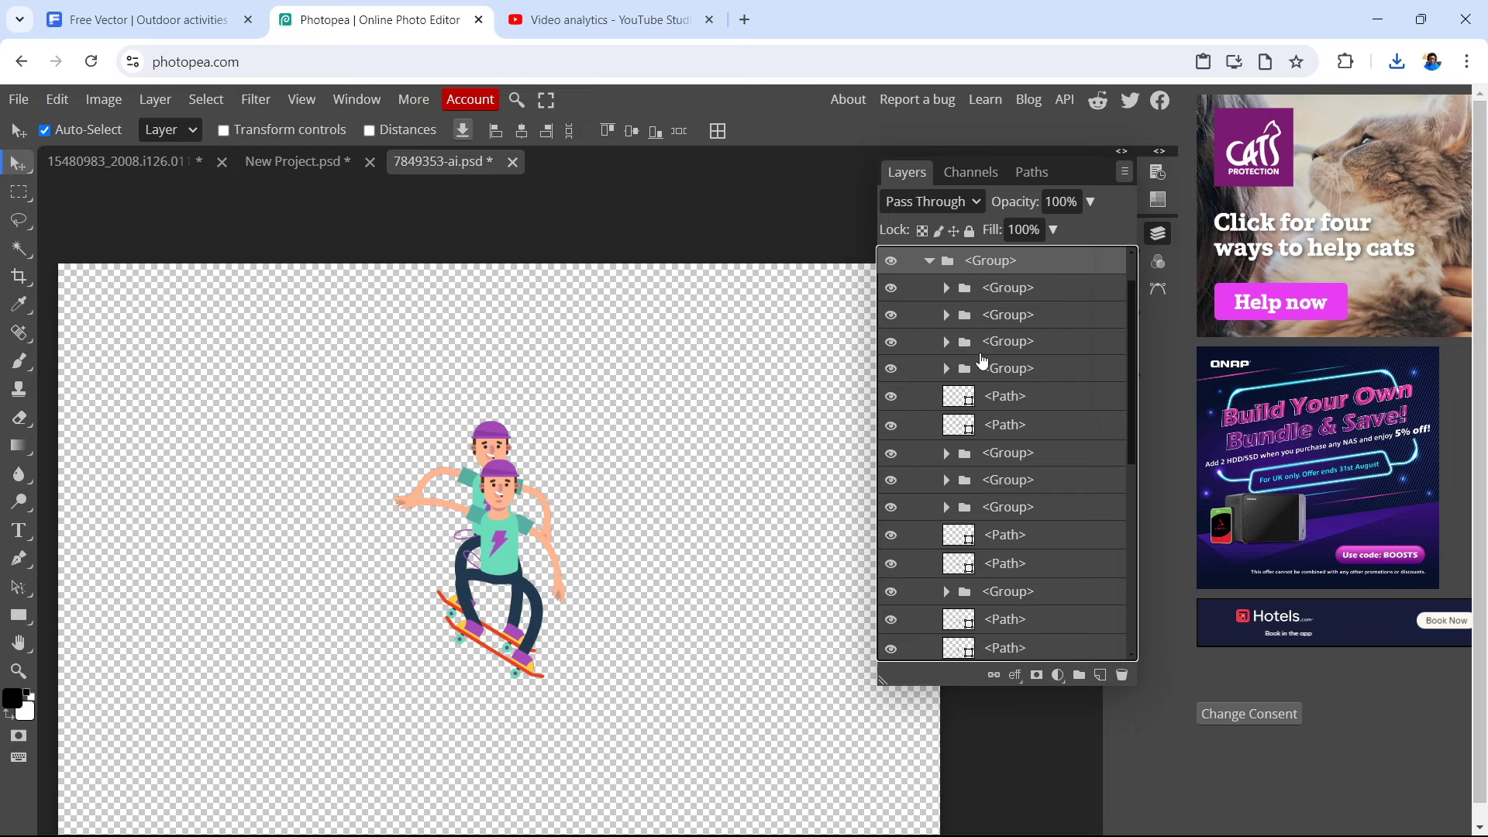
pyautogui.scroll(3, 978, 476)
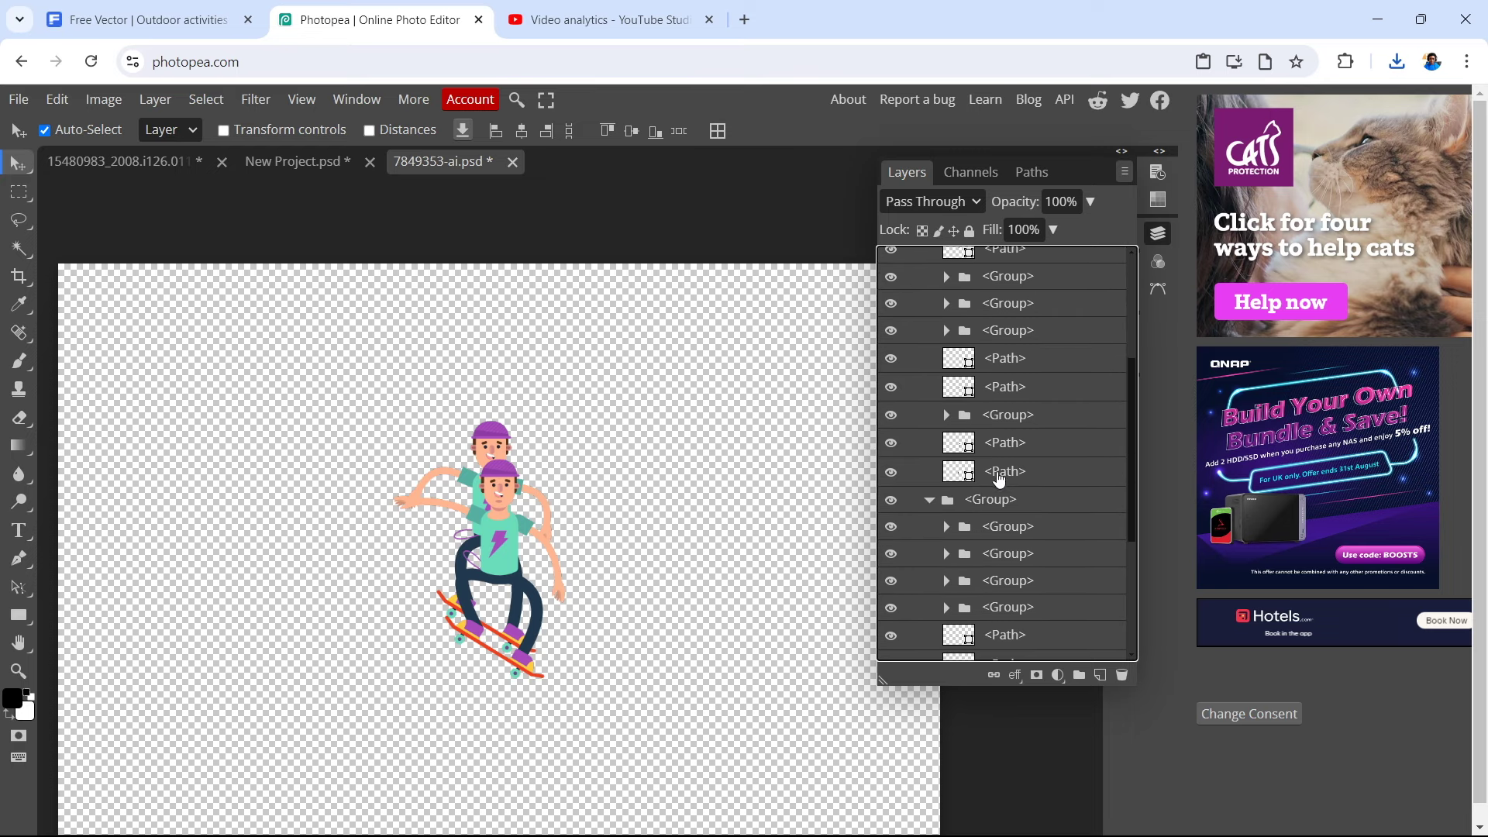
pyautogui.keyDown('shift'); pyautogui.click(998, 479); pyautogui.keyUp('shift')
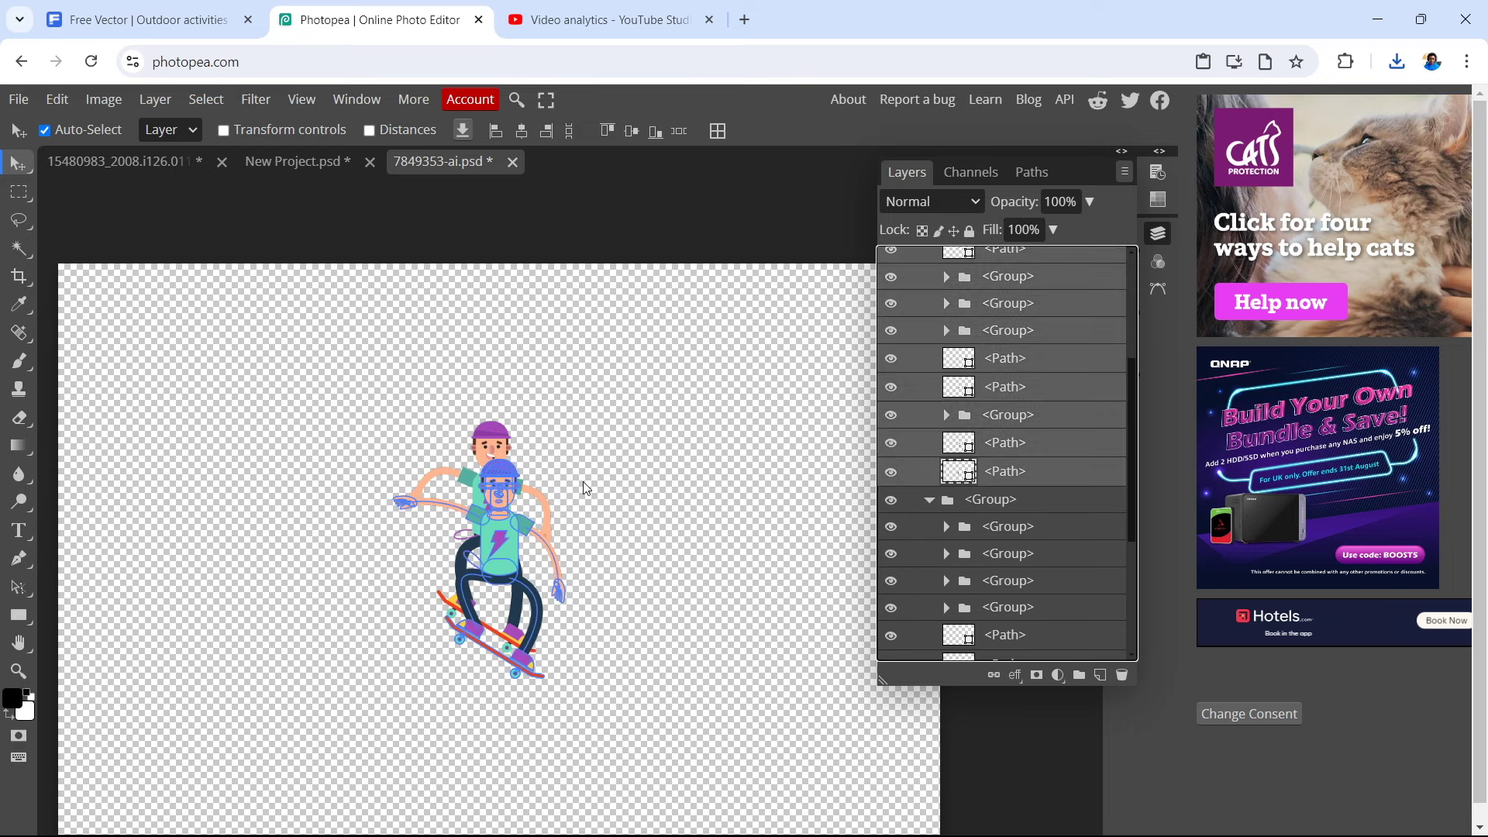
pyautogui.moveTo(509, 554); pyautogui.dragTo(501, 524)
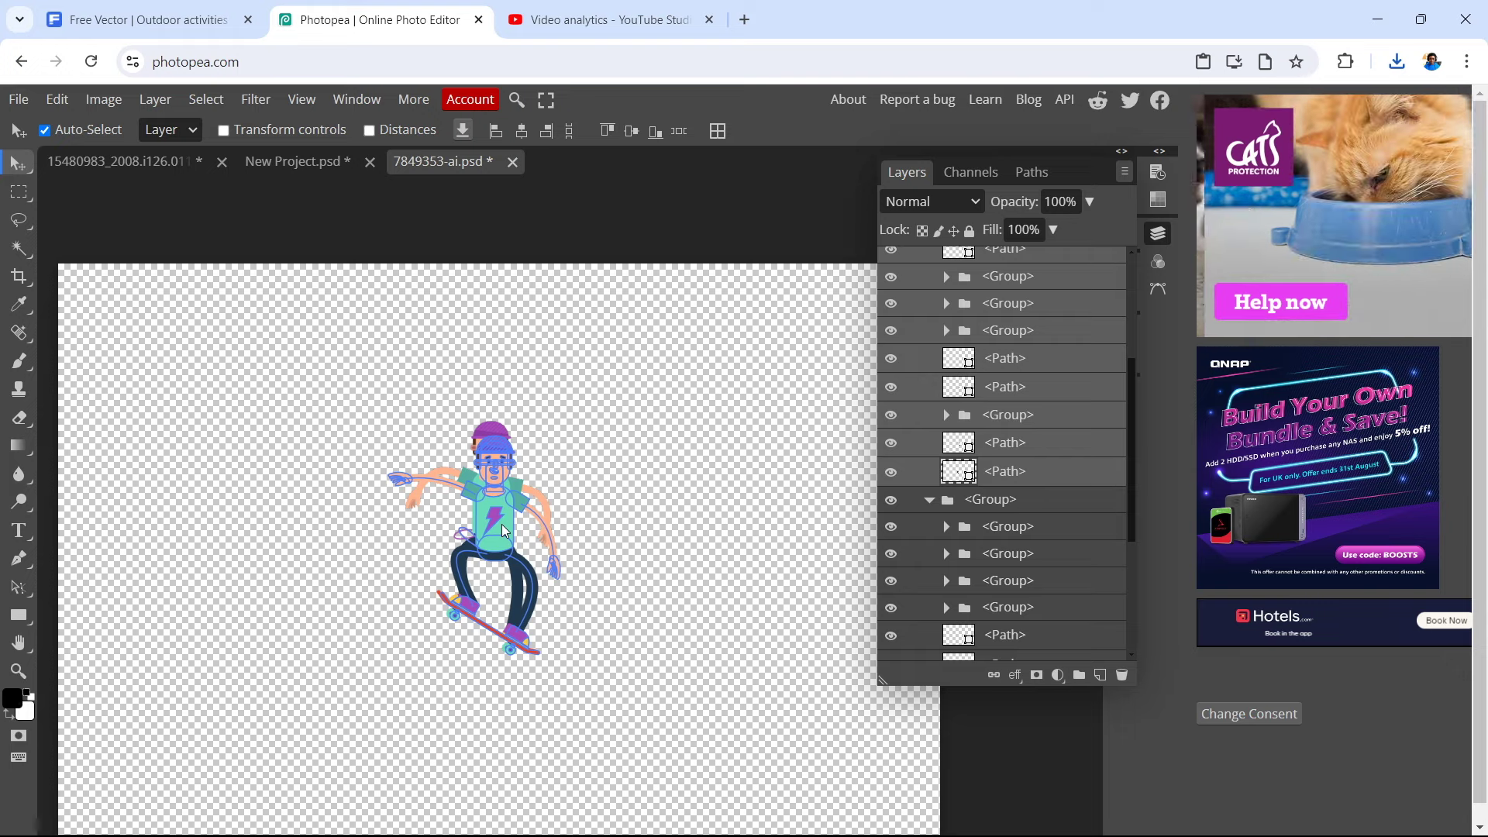
# - Fine-tune the selected pose's position so its skateboard and shoes line up exactly with those of the previous pose
pyautogui.scroll(5, 453, 620)
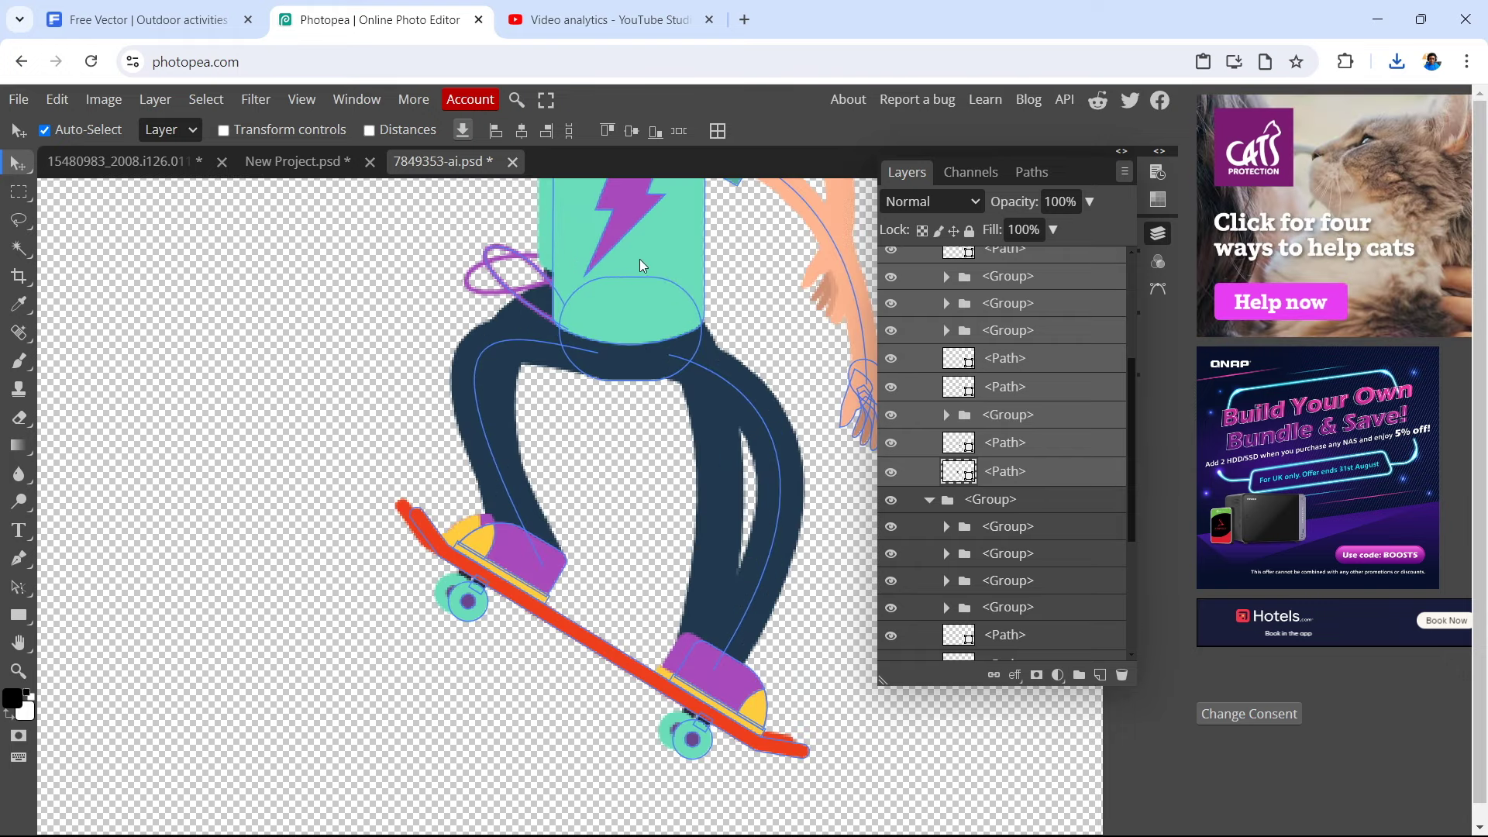
pyautogui.scroll(-2, 640, 259)
pyautogui.scroll(-1, 626, 252)
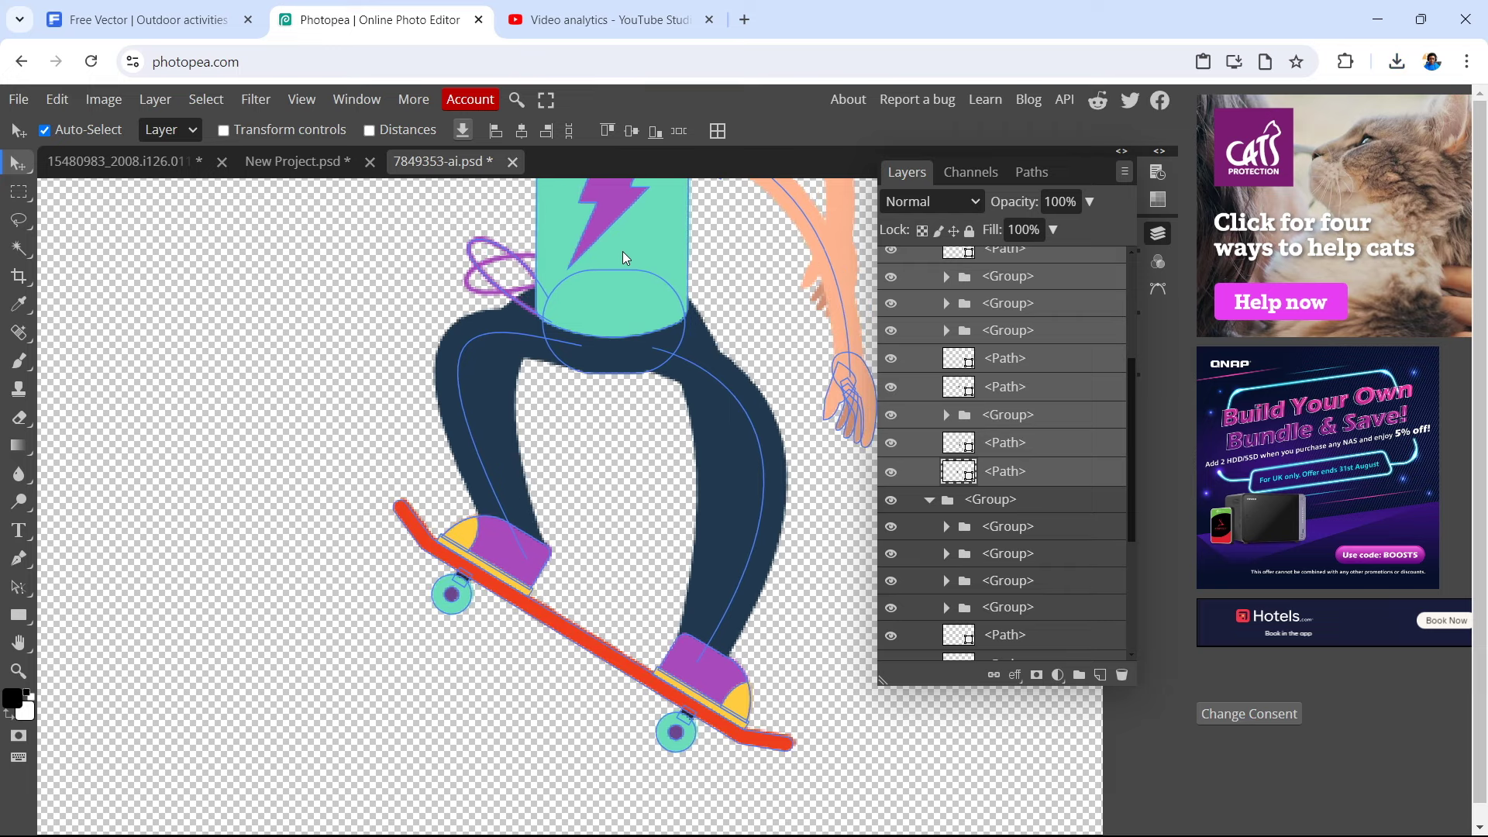
pyautogui.scroll(-4, 627, 257)
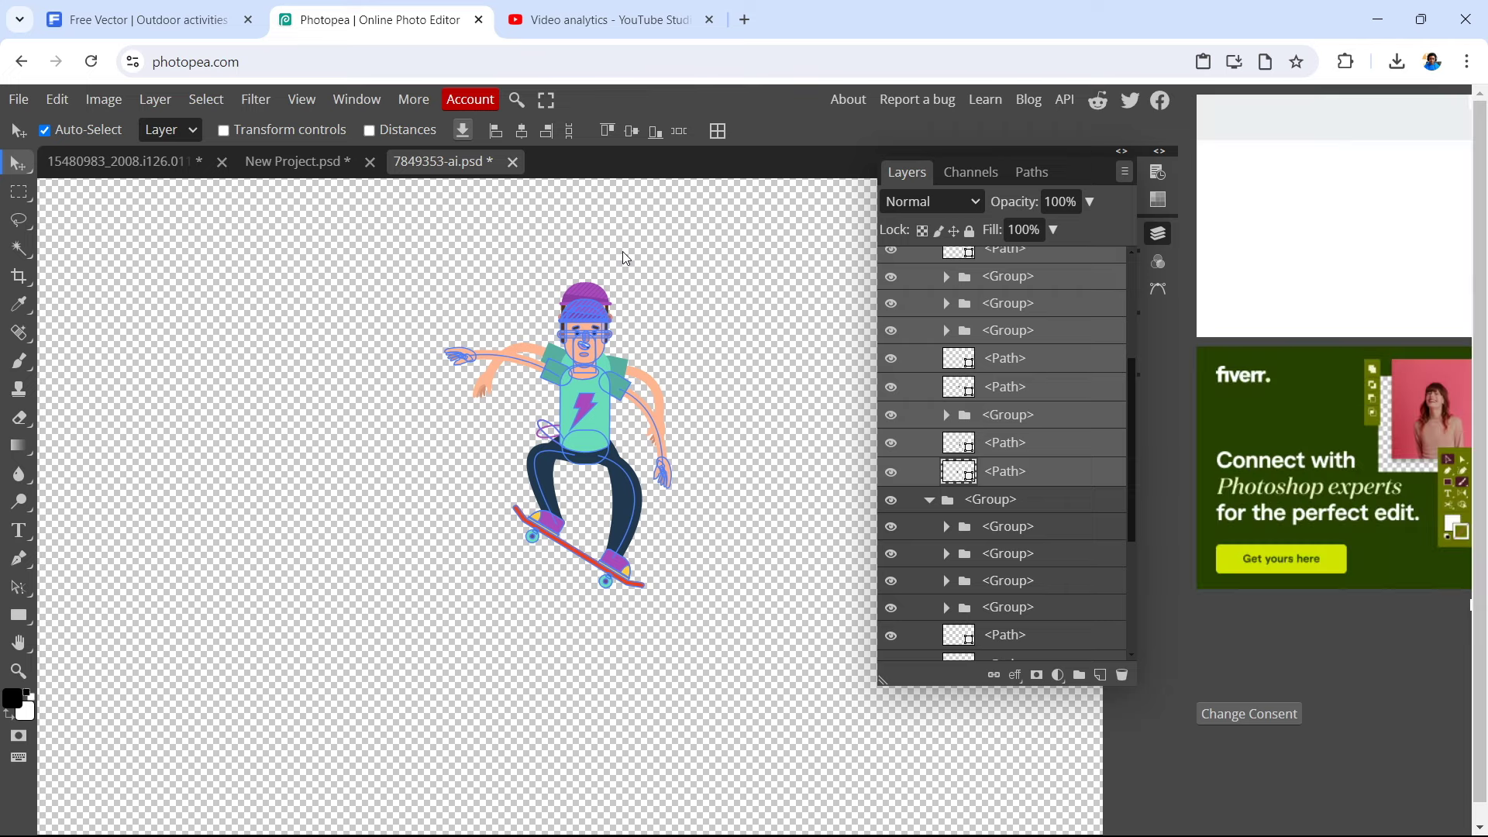
pyautogui.scroll(5, 624, 254)
pyautogui.scroll(-5, 596, 454)
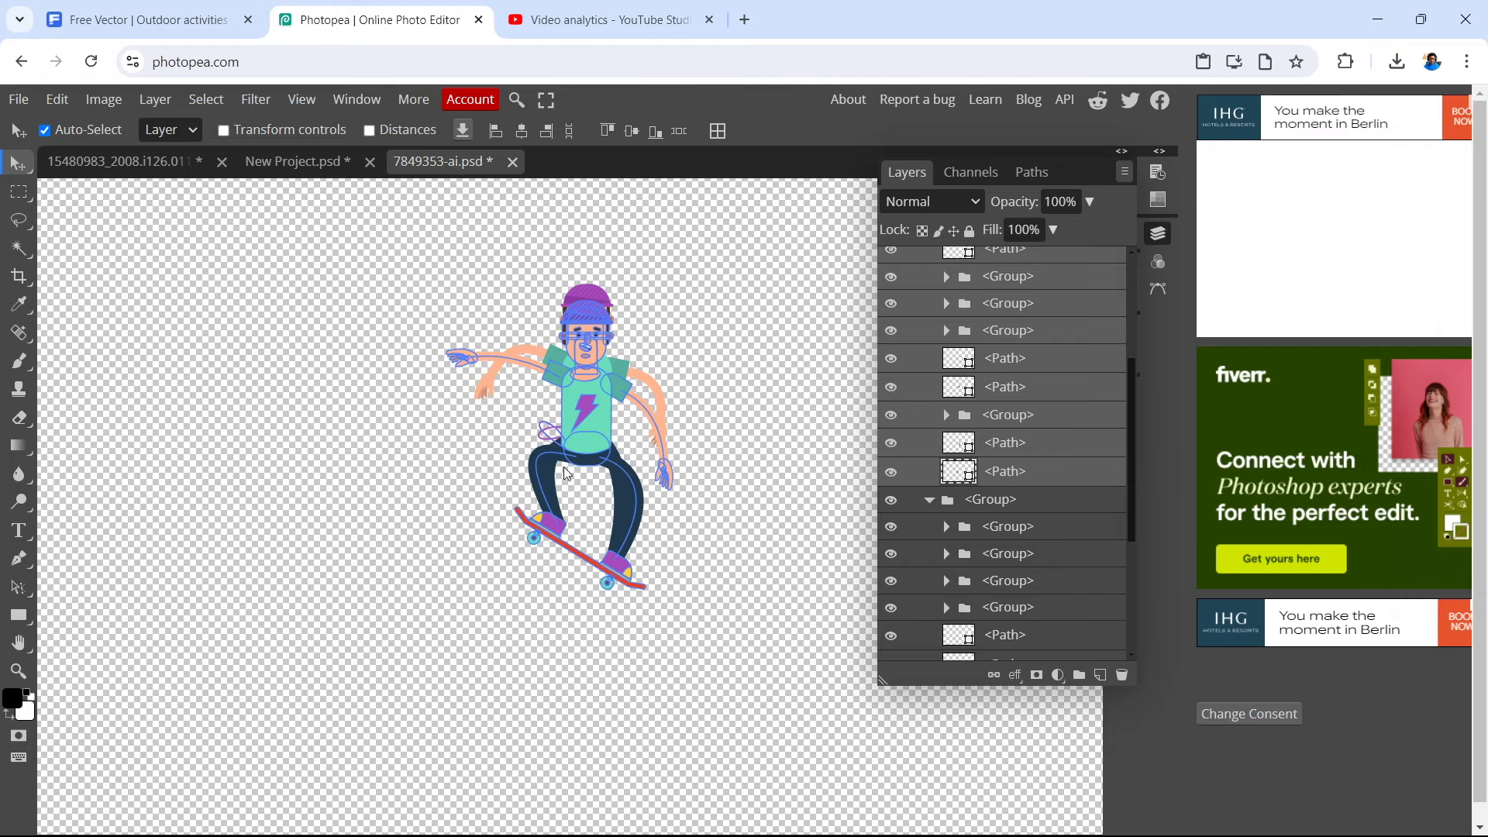
# - Toggle the previous pose's visibility to compare both figures, then delete that lower skateboarder group
pyautogui.scroll(-3, 924, 469)
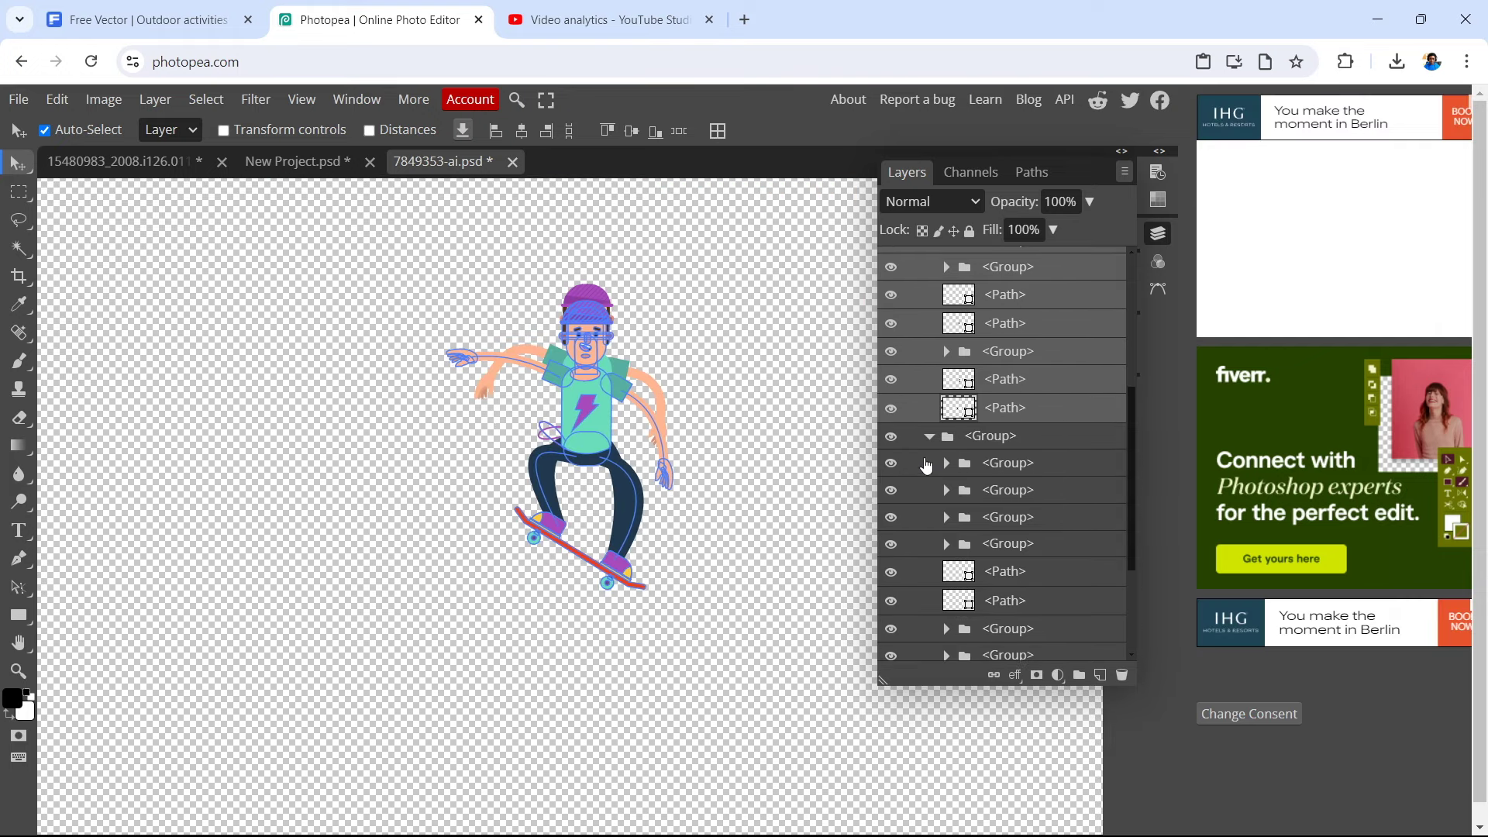
pyautogui.click(892, 377)
pyautogui.click(892, 378)
pyautogui.click(892, 377)
pyautogui.click(892, 377)
pyautogui.click(892, 378)
pyautogui.click(892, 378)
pyautogui.click(892, 378)
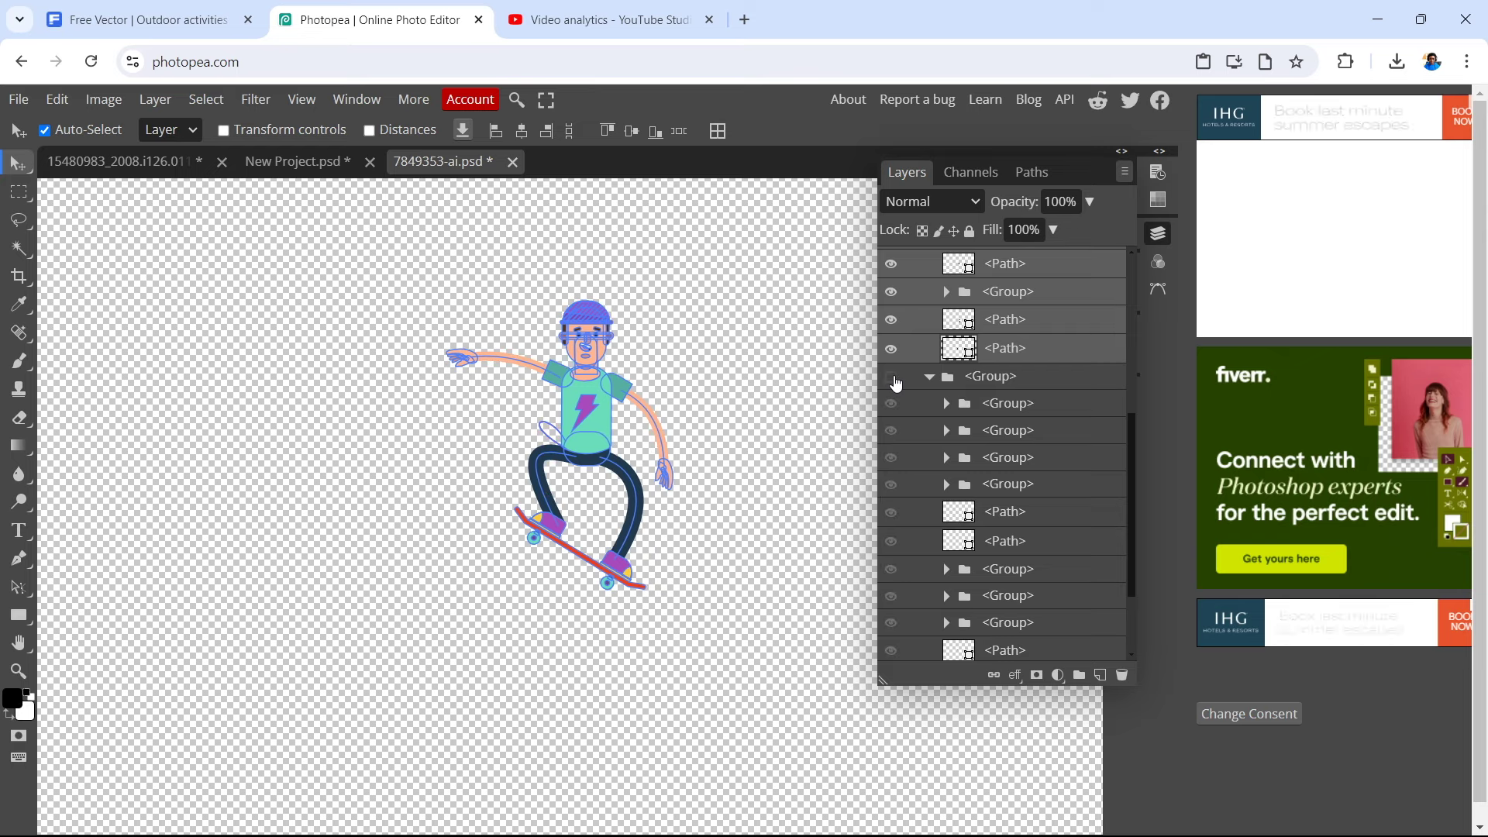
pyautogui.click(952, 384)
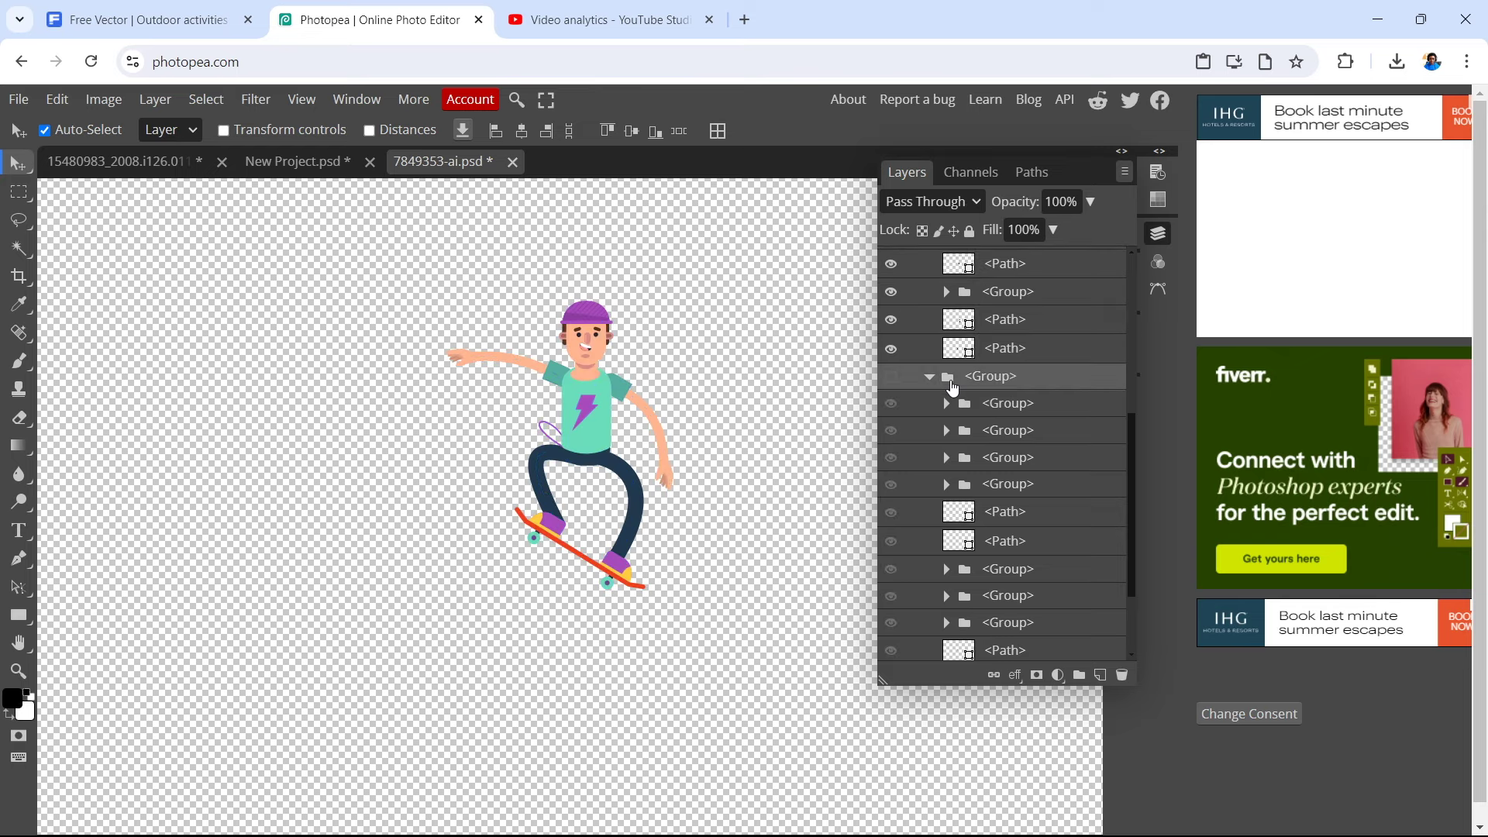
pyautogui.scroll(5, 953, 385)
# - Toggle the visibility of a remaining skateboarder pose repeatedly to compare its alignment with the other pose
pyautogui.click(930, 287)
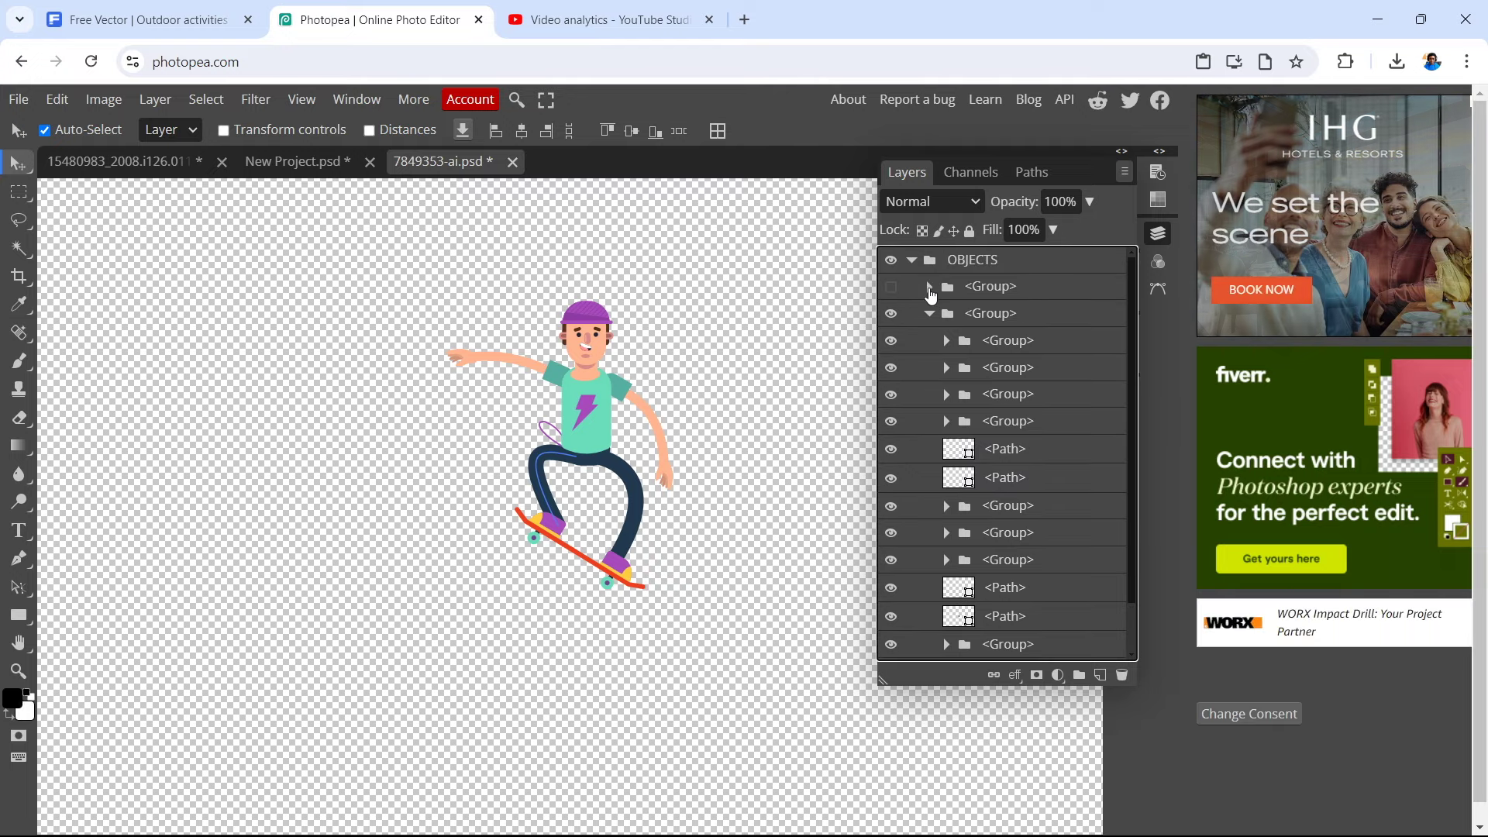
pyautogui.click(930, 313)
pyautogui.click(892, 267)
pyautogui.click(892, 268)
pyautogui.click(892, 268)
pyautogui.click(893, 268)
pyautogui.click(893, 268)
pyautogui.click(893, 268)
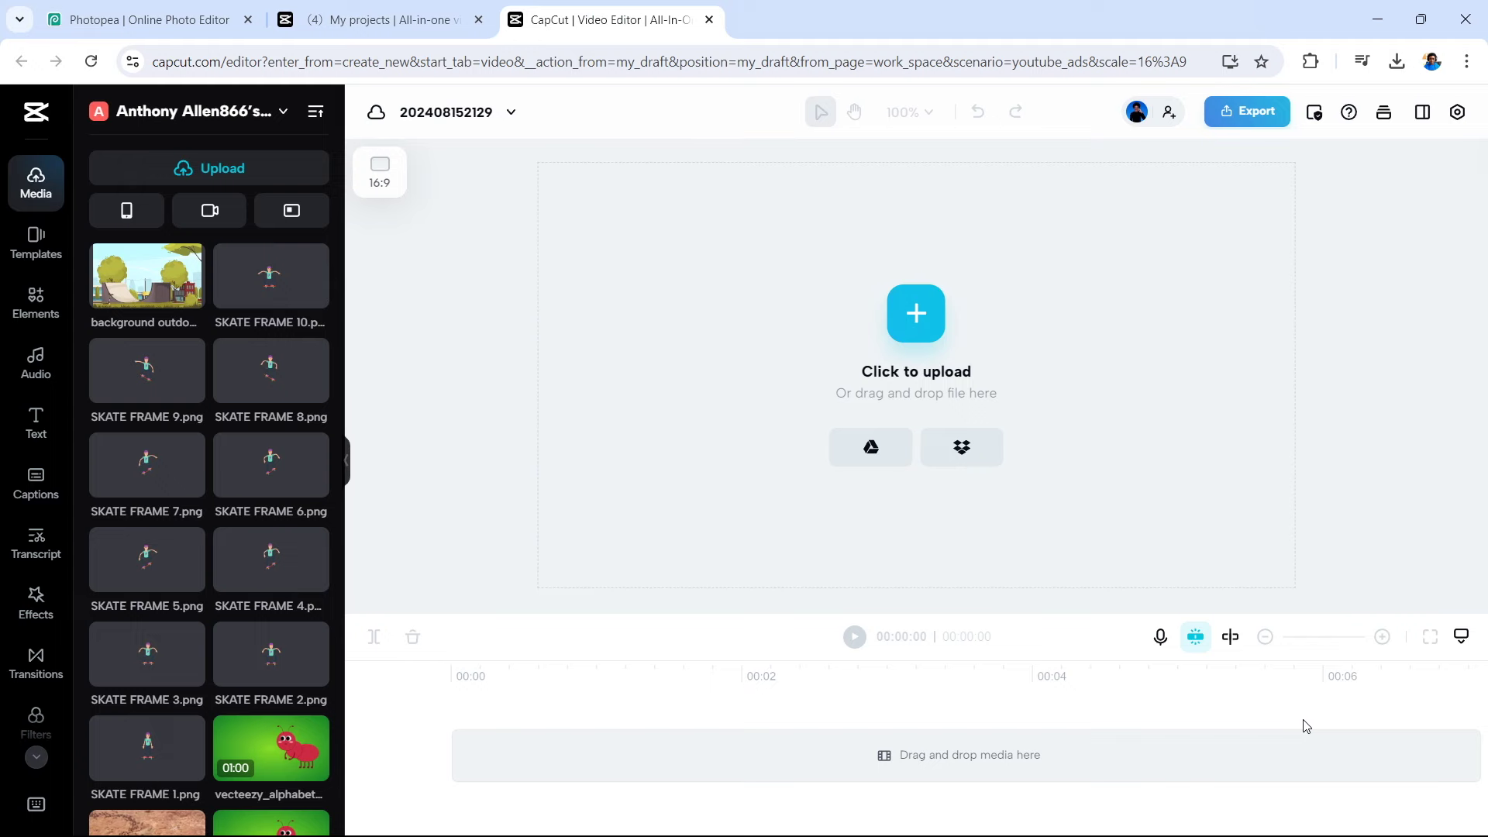
# - Switch to the CapCut editor and place the background outdoor activities-ai.png image at the start of the timeline
pyautogui.moveTo(155, 279); pyautogui.dragTo(537, 760)
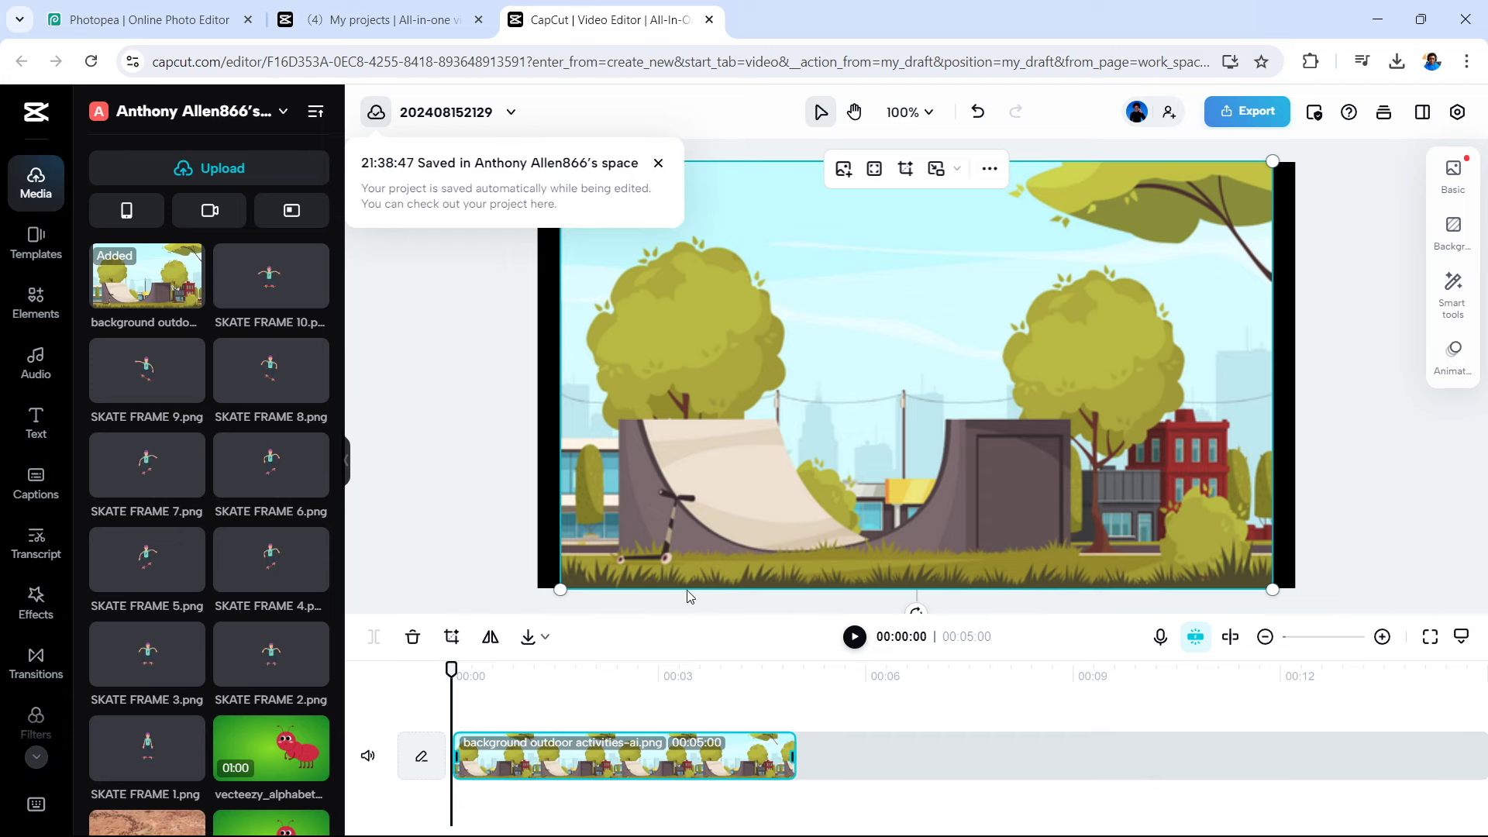
# - Enlarge the background image to cover the full 16:9 frame and shift it up so its grass meets the lower edge
pyautogui.moveTo(562, 589); pyautogui.dragTo(537, 602)
pyautogui.moveTo(1274, 161); pyautogui.dragTo(1300, 152)
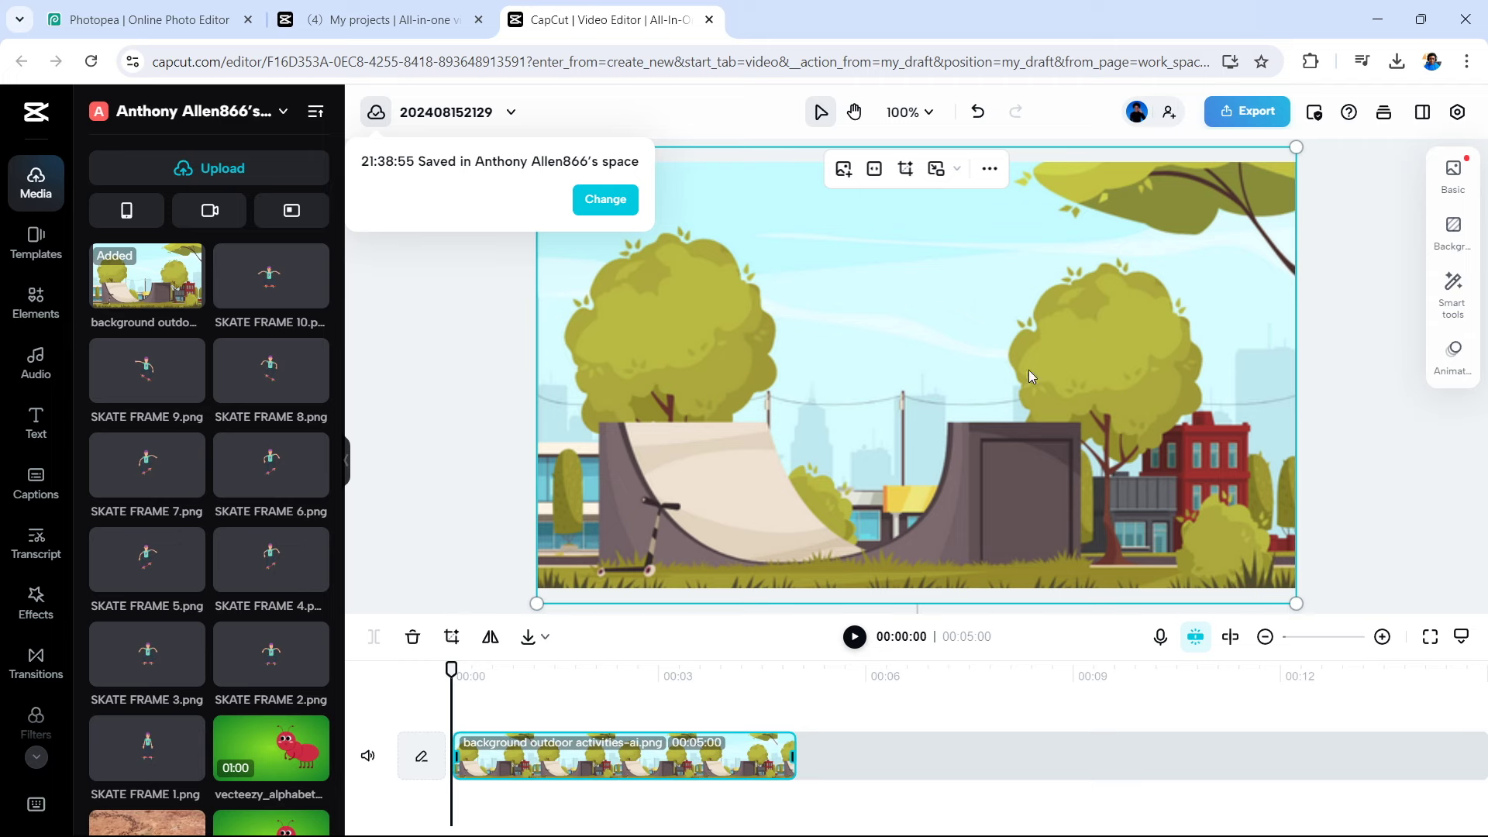
pyautogui.moveTo(930, 488); pyautogui.dragTo(928, 478)
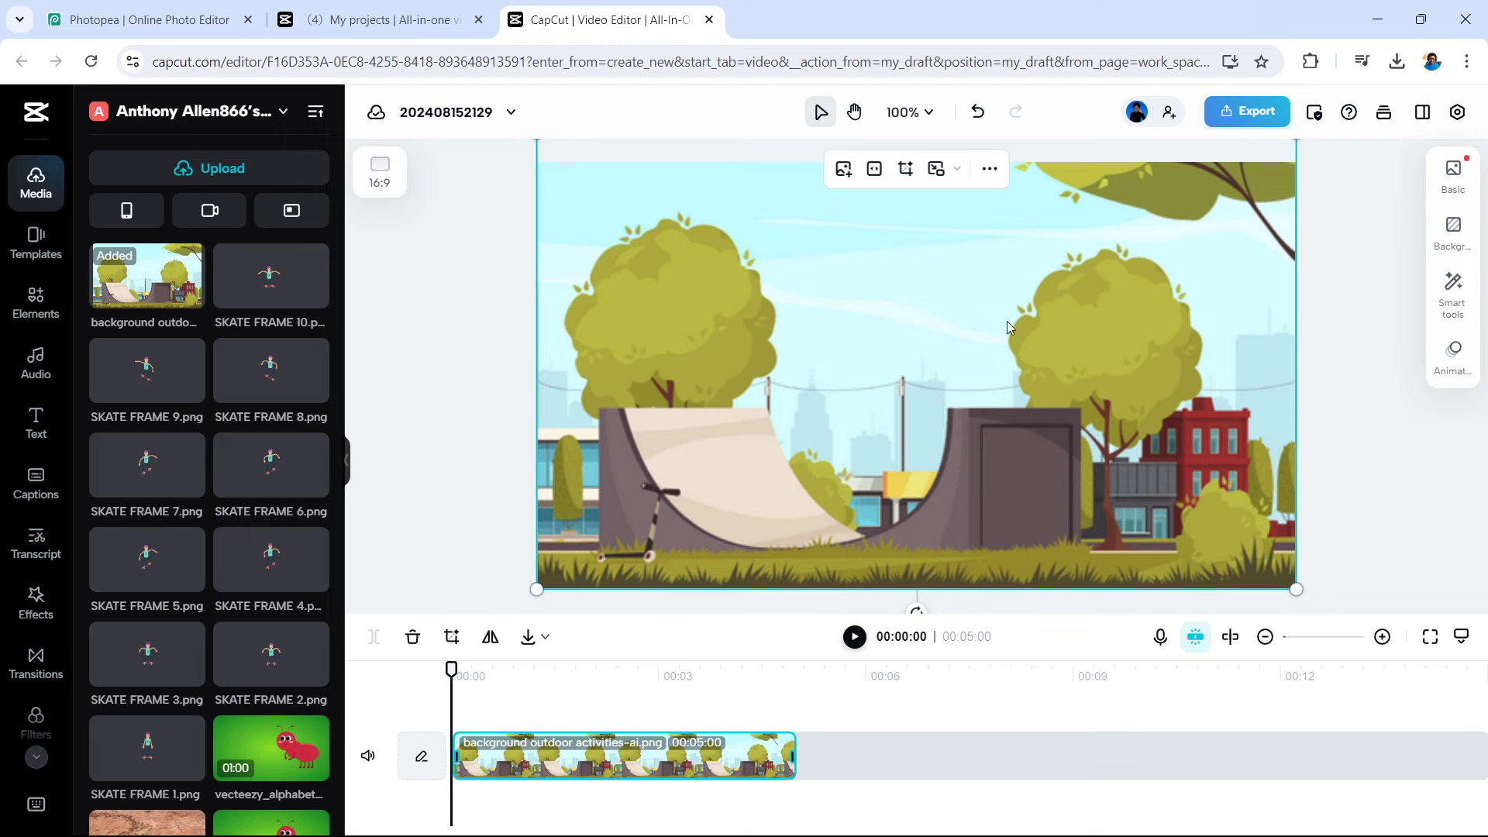
# - Add SKATE FRAME 1.png on a track above the background and align its start with the beginning of the timeline
pyautogui.scroll(-1, 150, 659)
pyautogui.click(150, 659)
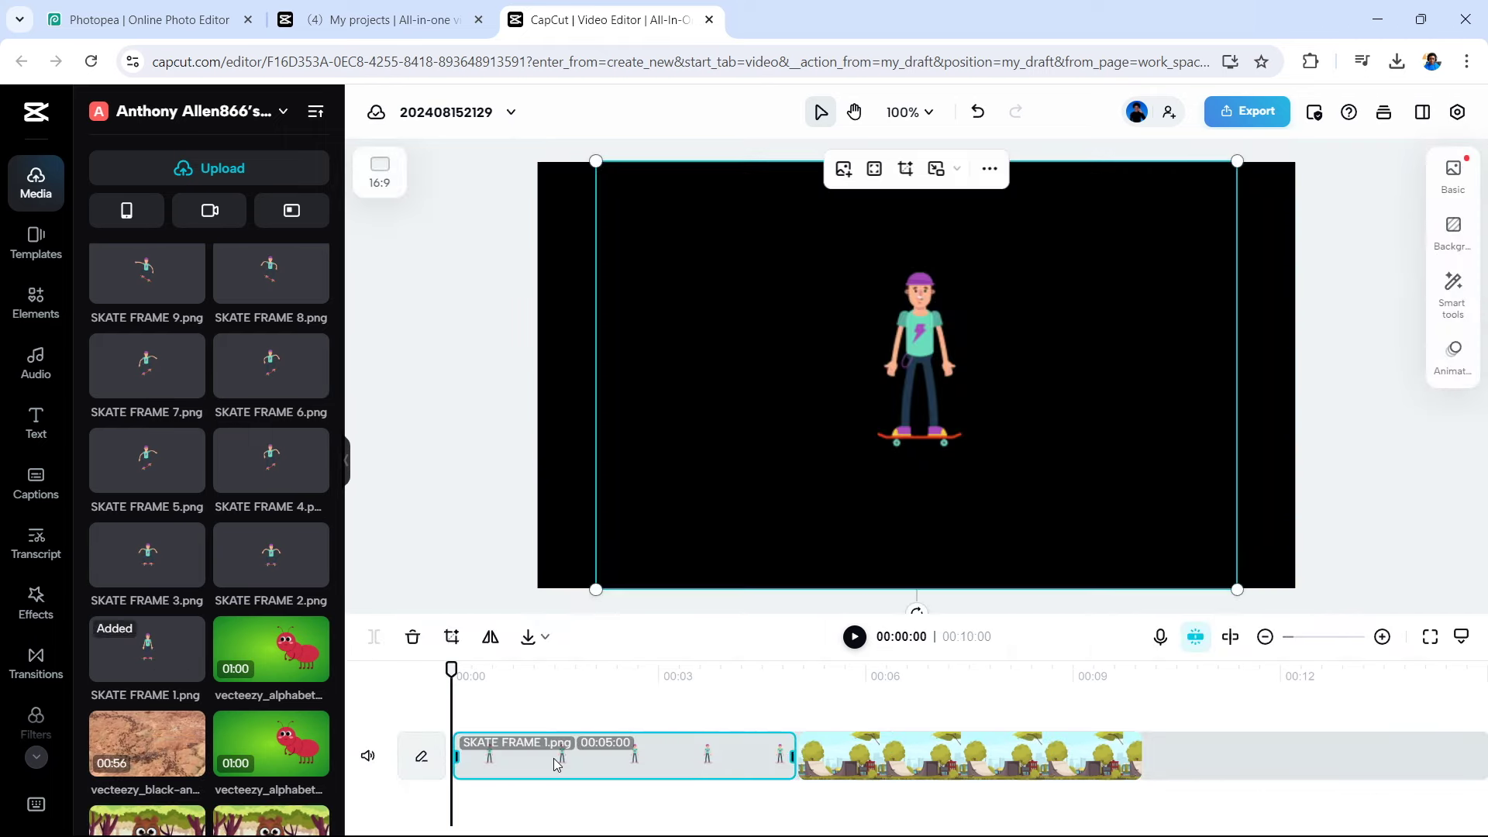
pyautogui.moveTo(562, 763); pyautogui.dragTo(580, 699)
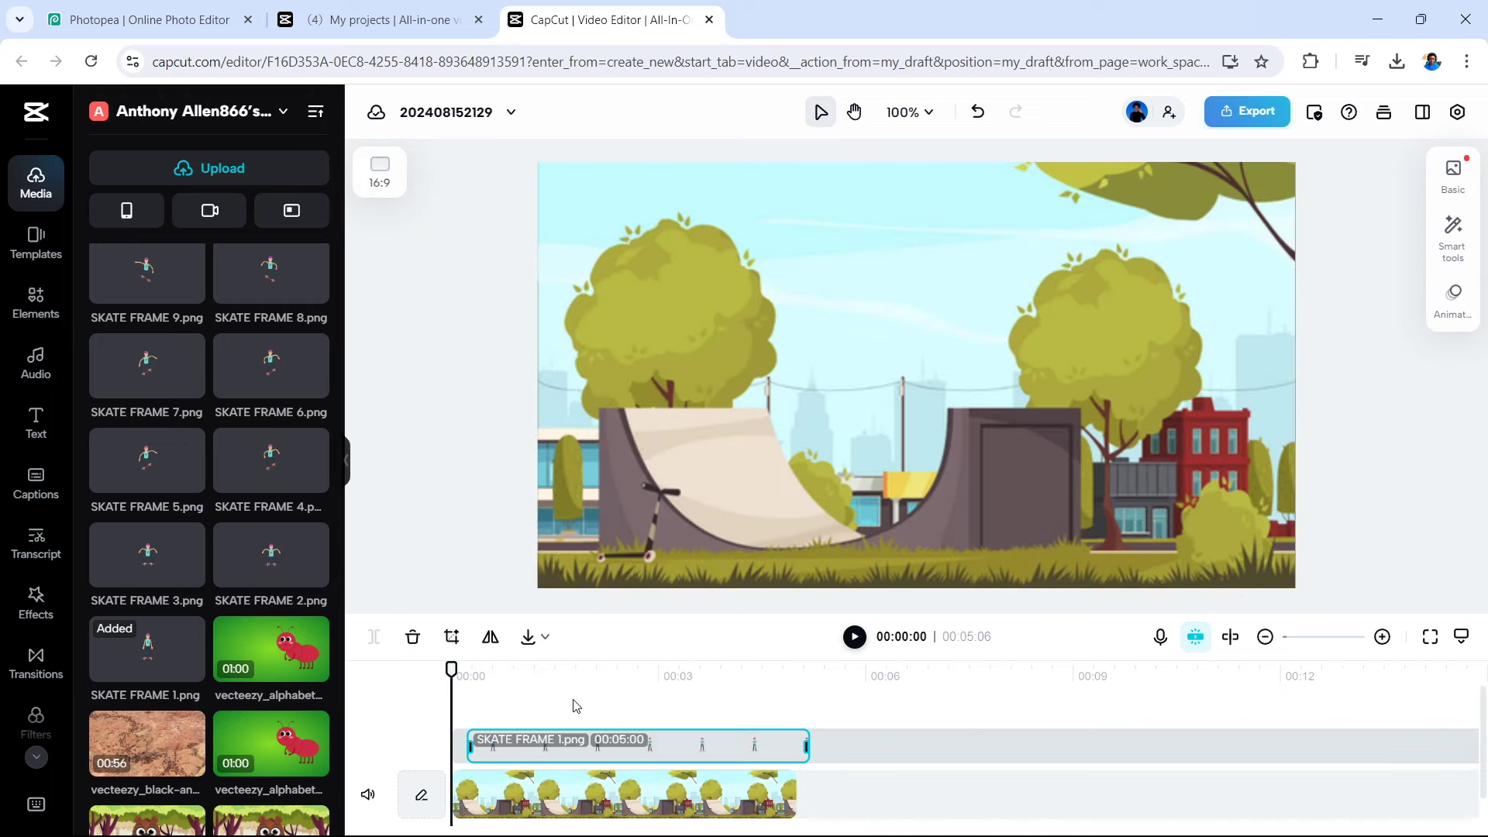
pyautogui.click(604, 686)
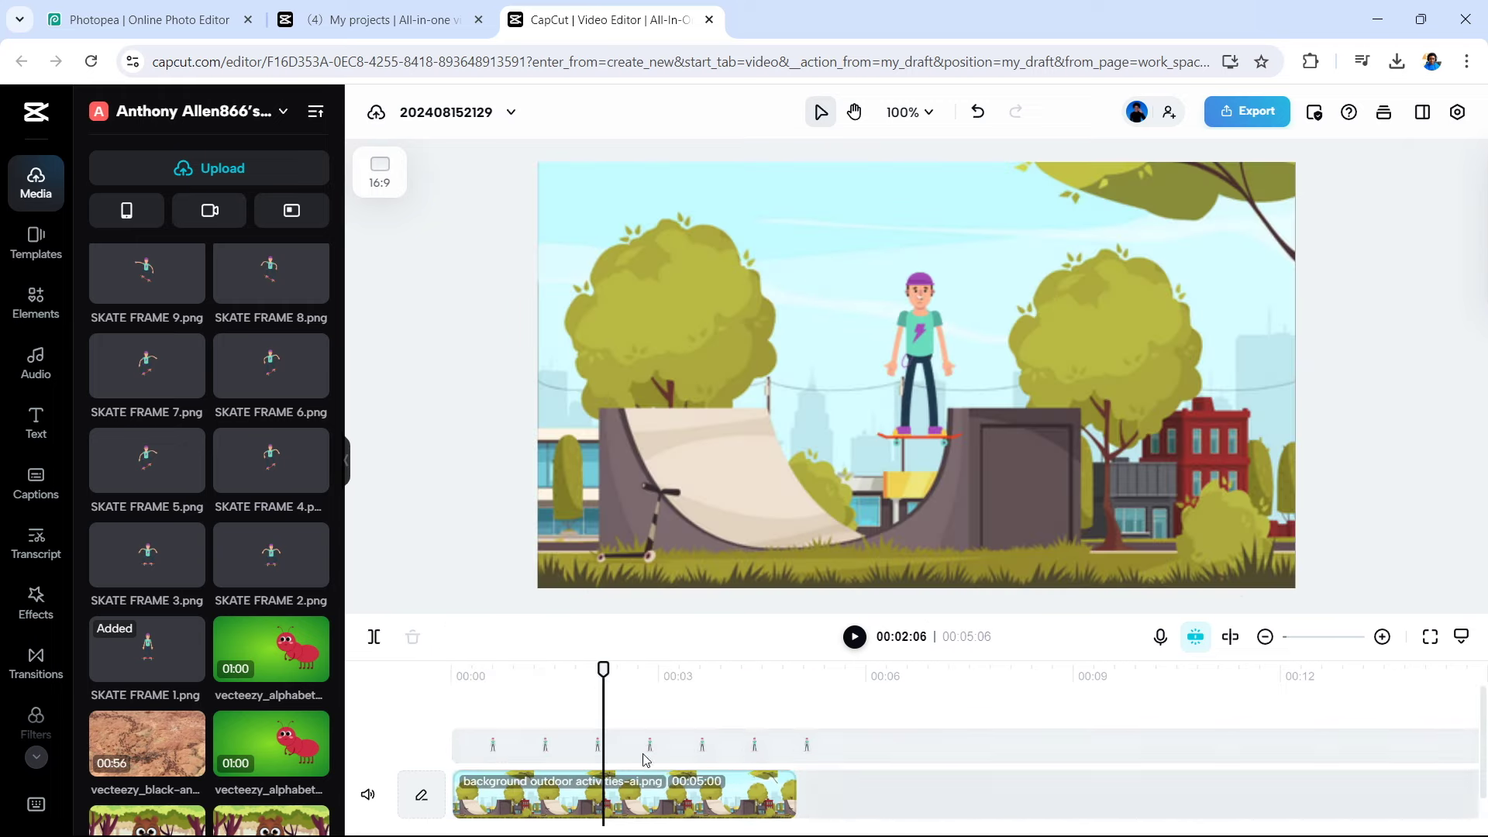
pyautogui.moveTo(636, 744); pyautogui.dragTo(612, 745)
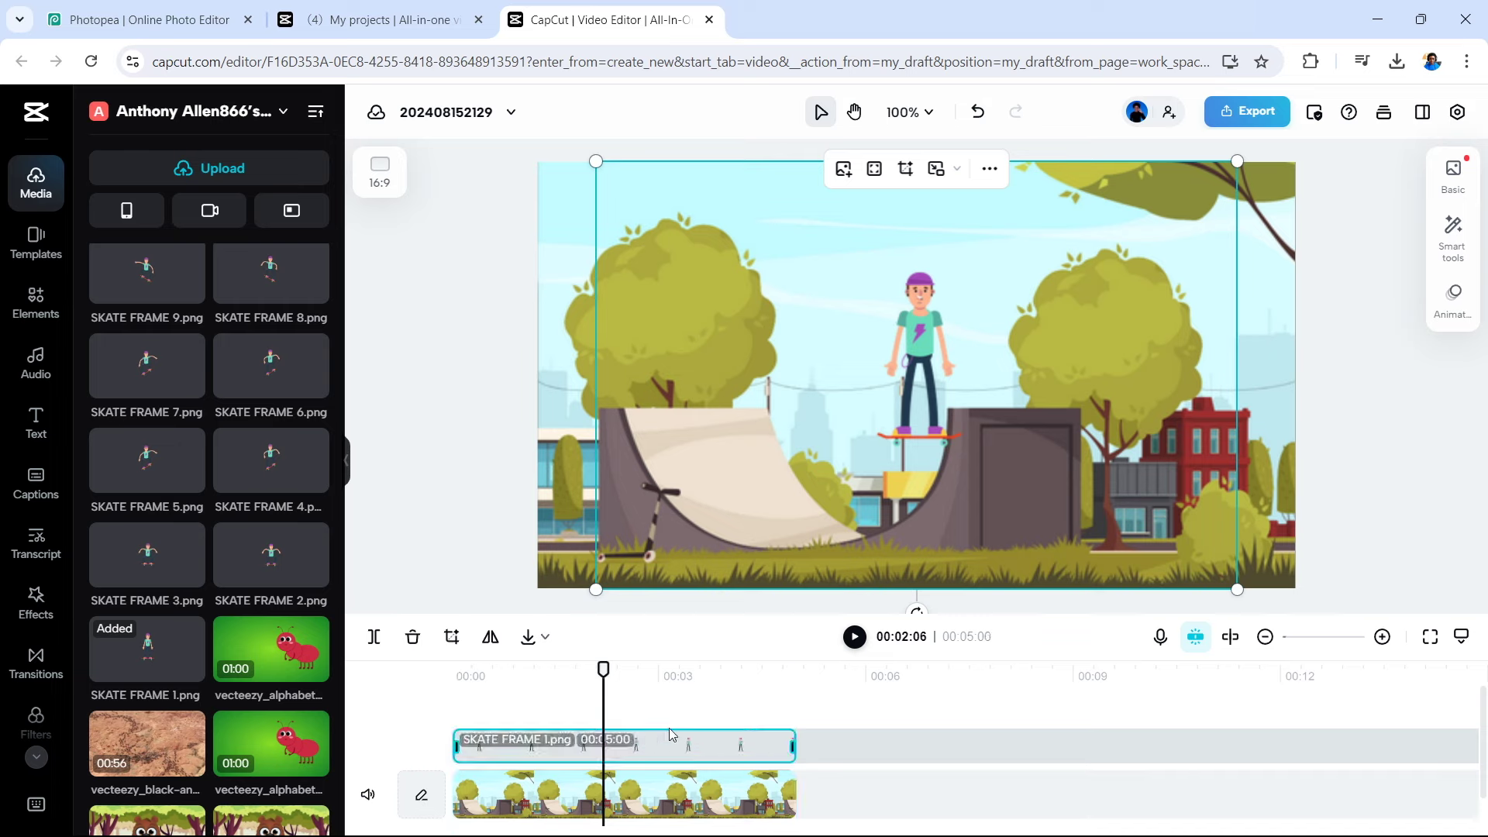
# - Move the standing skateboarder onto the grass in front of the left ramp, at about X -330, Y -202
pyautogui.moveTo(941, 425); pyautogui.dragTo(719, 509)
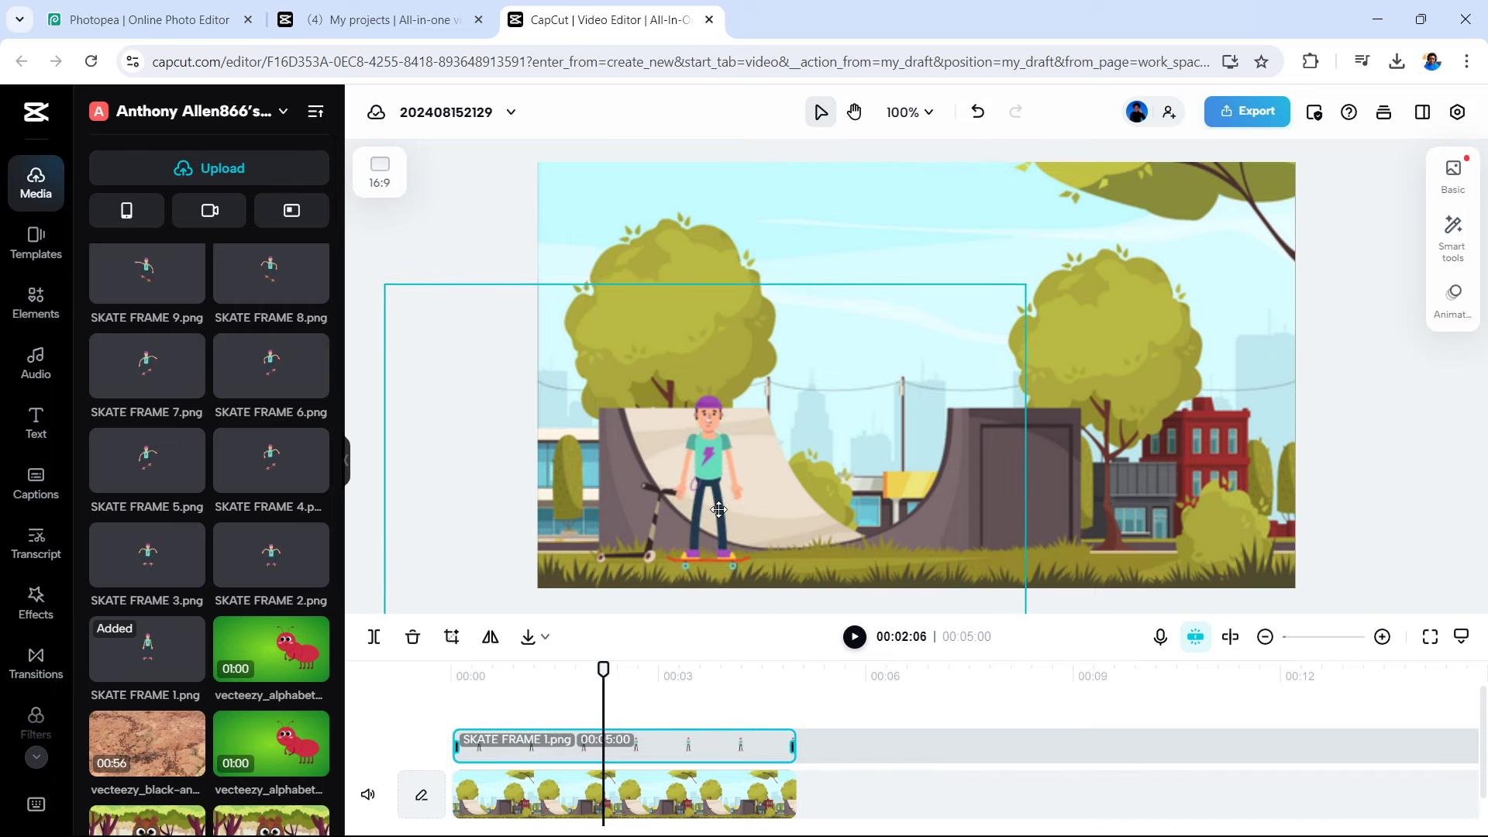
pyautogui.moveTo(719, 509)
pyautogui.mouseDown()
pyautogui.moveTo(691, 350)
pyautogui.moveTo(661, 493)
pyautogui.moveTo(735, 496)
pyautogui.mouseUp()
pyautogui.click(1216, 746)
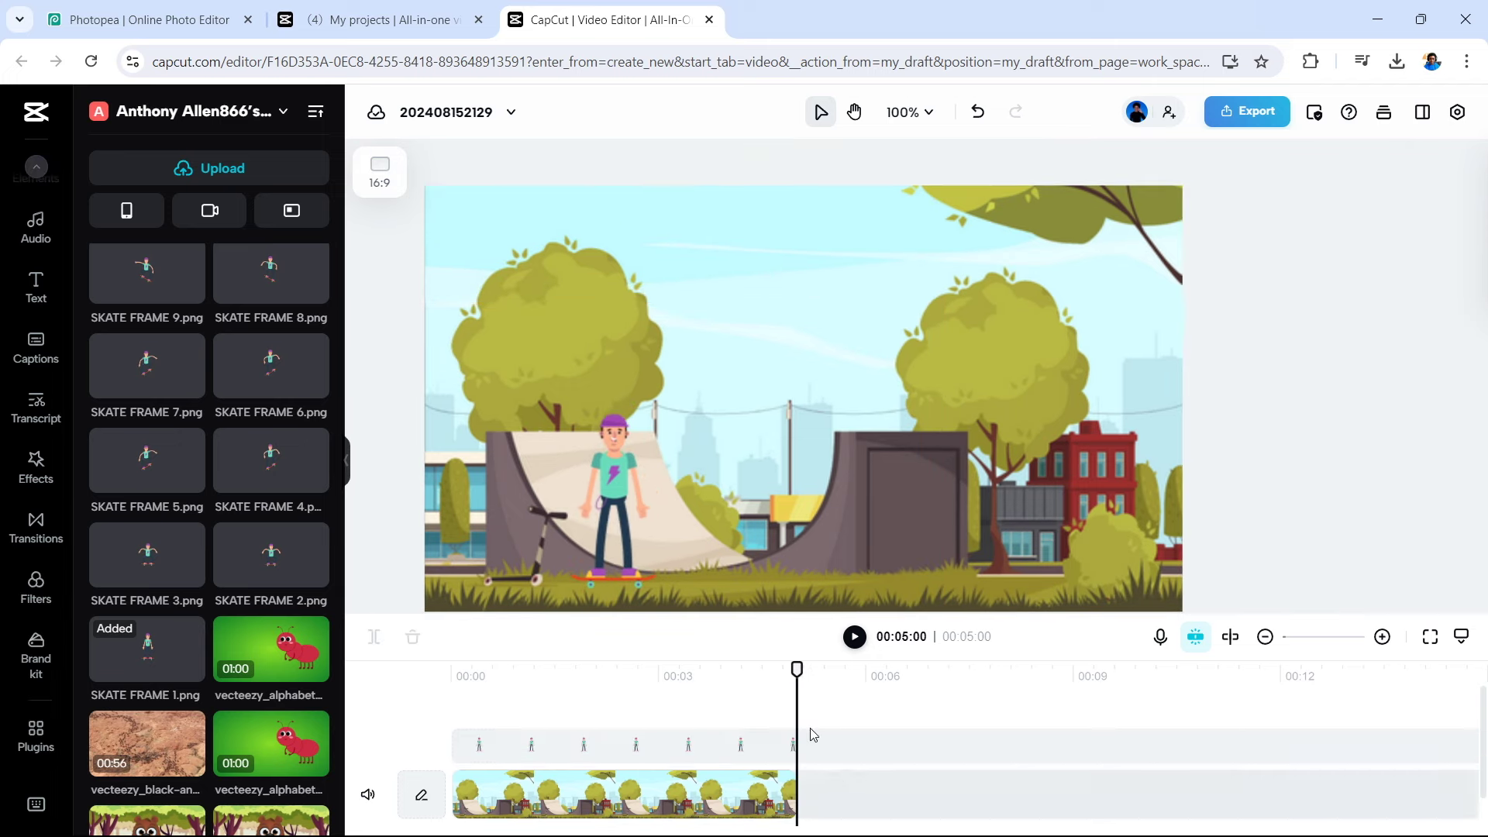
# - Add a position keyframe to the SKATE FRAME 1.png clip at 00:00:00 on the timeline
pyautogui.click(465, 673)
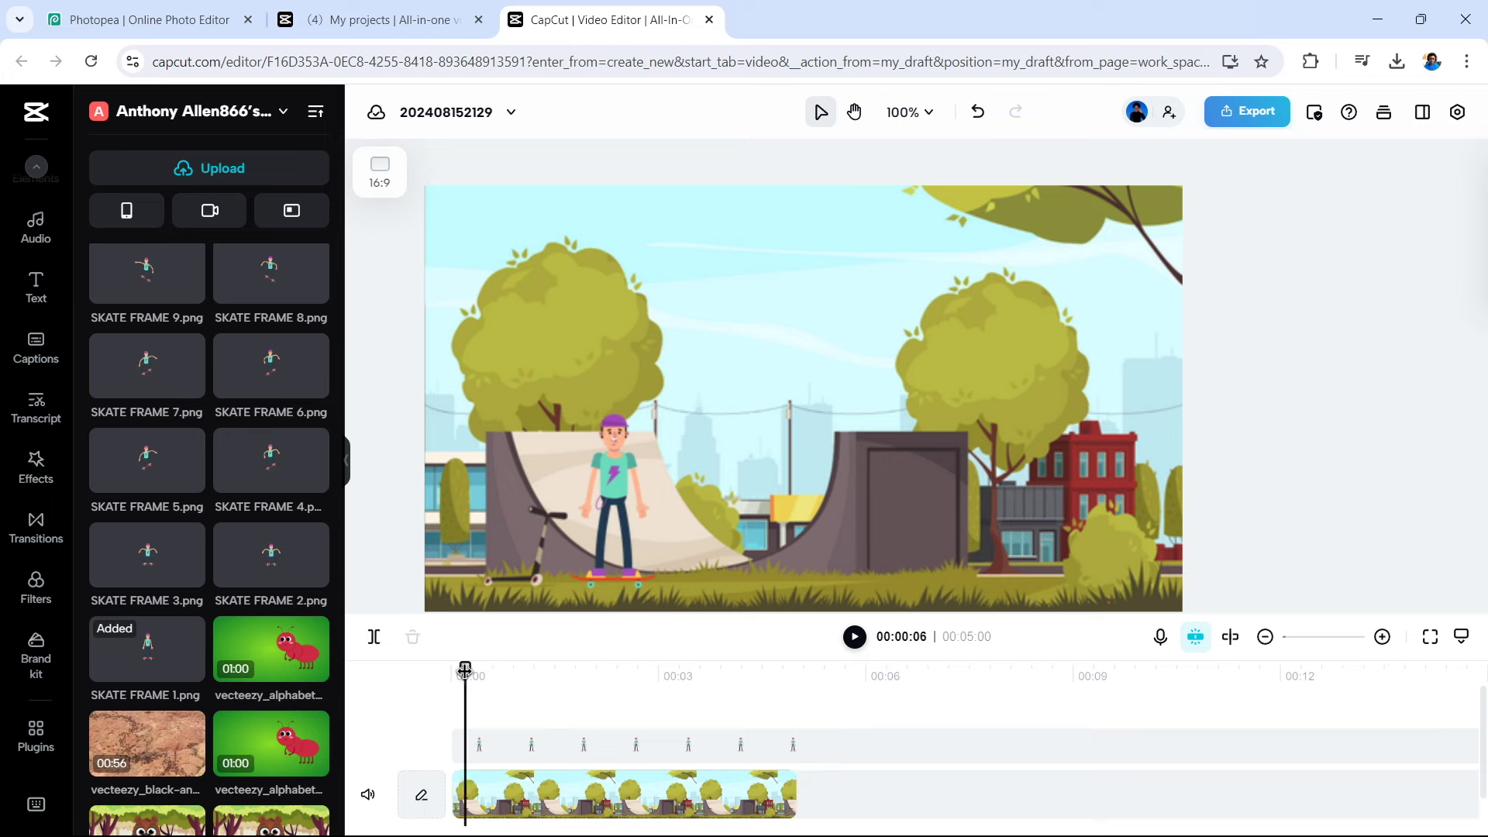
pyautogui.moveTo(465, 672); pyautogui.dragTo(451, 671)
pyautogui.click(586, 756)
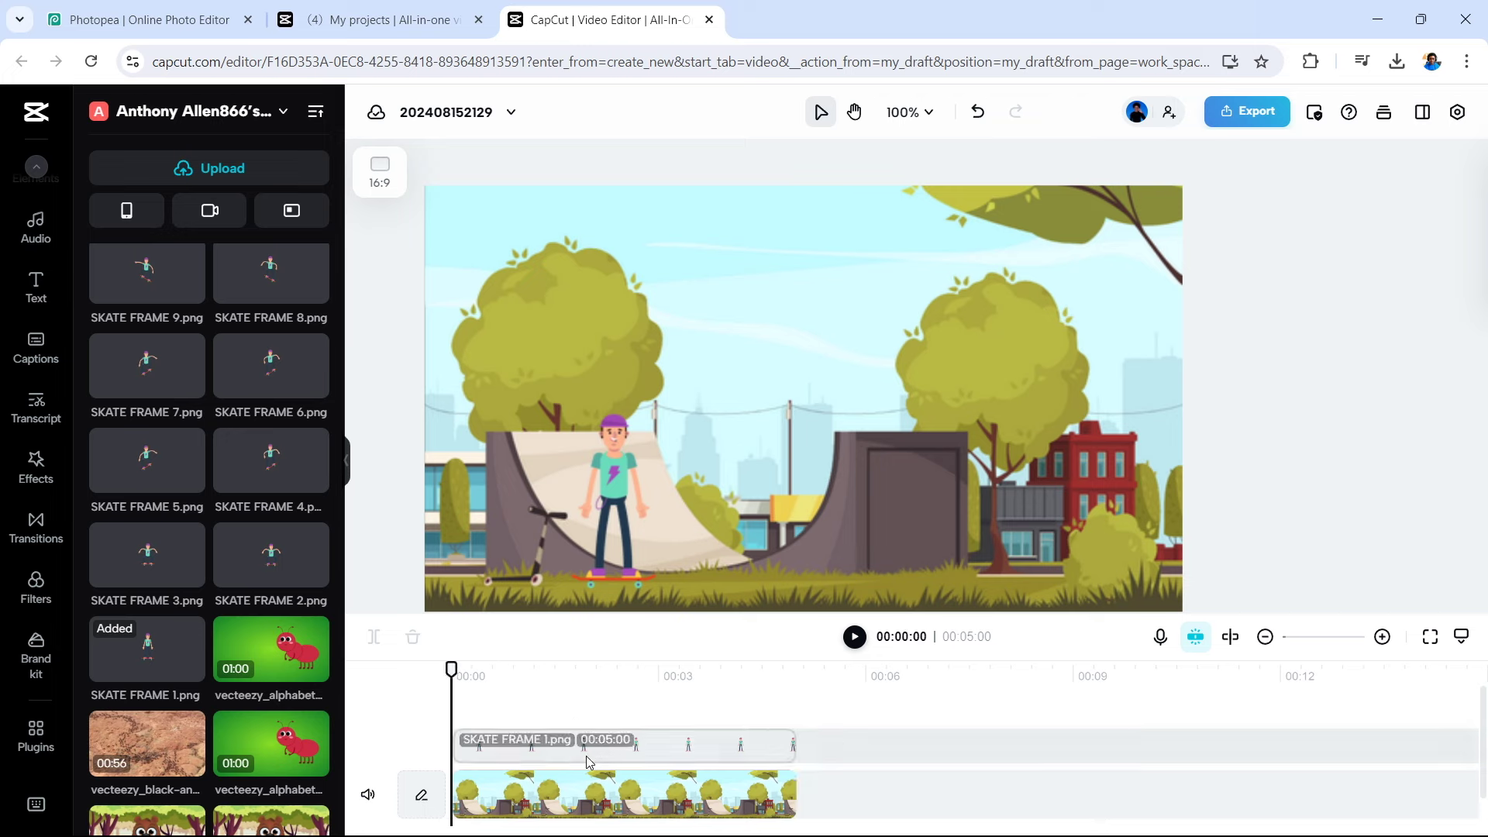
pyautogui.click(565, 750)
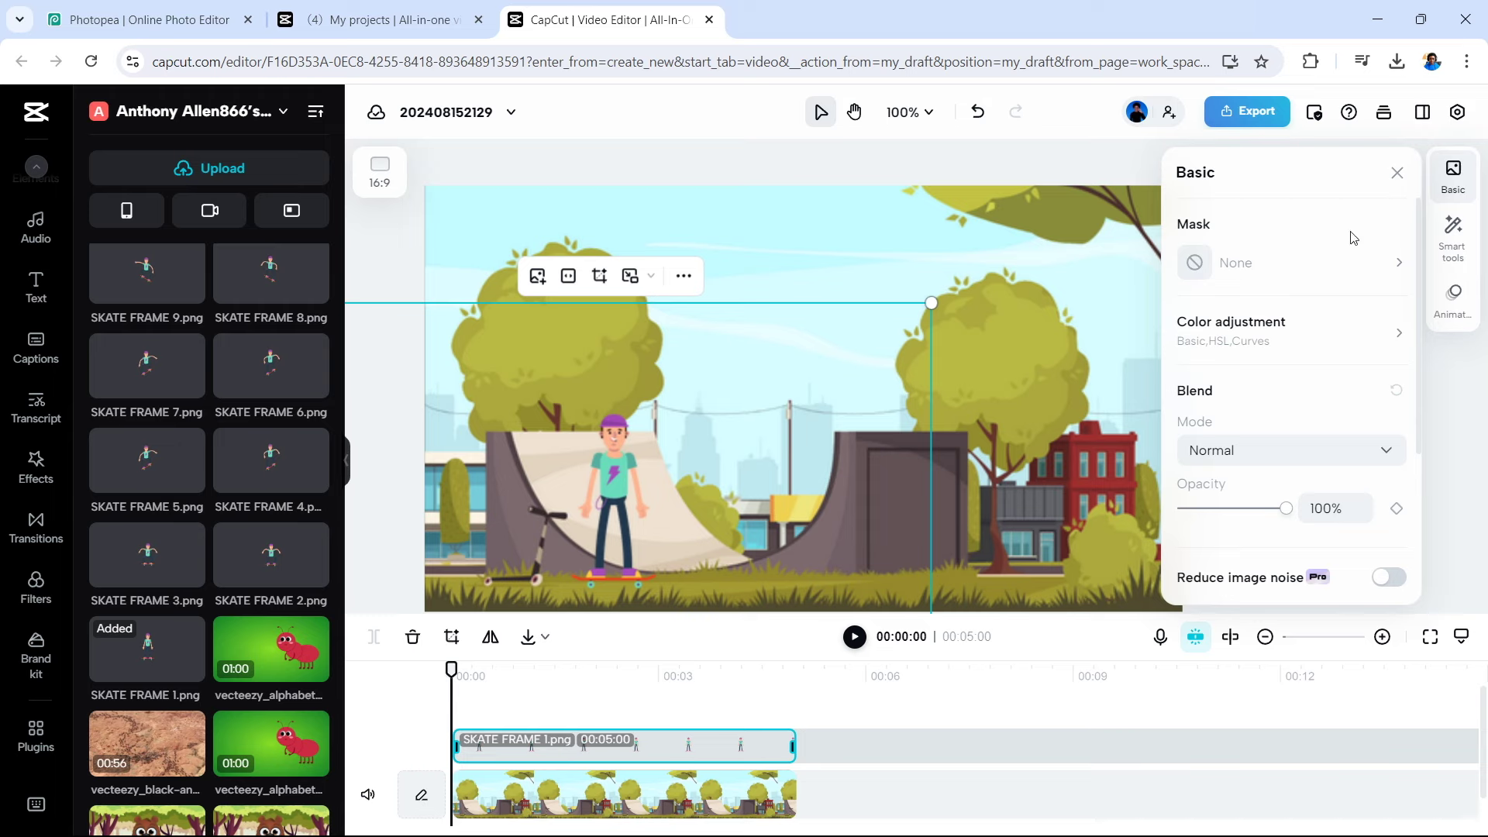
pyautogui.click(1422, 114)
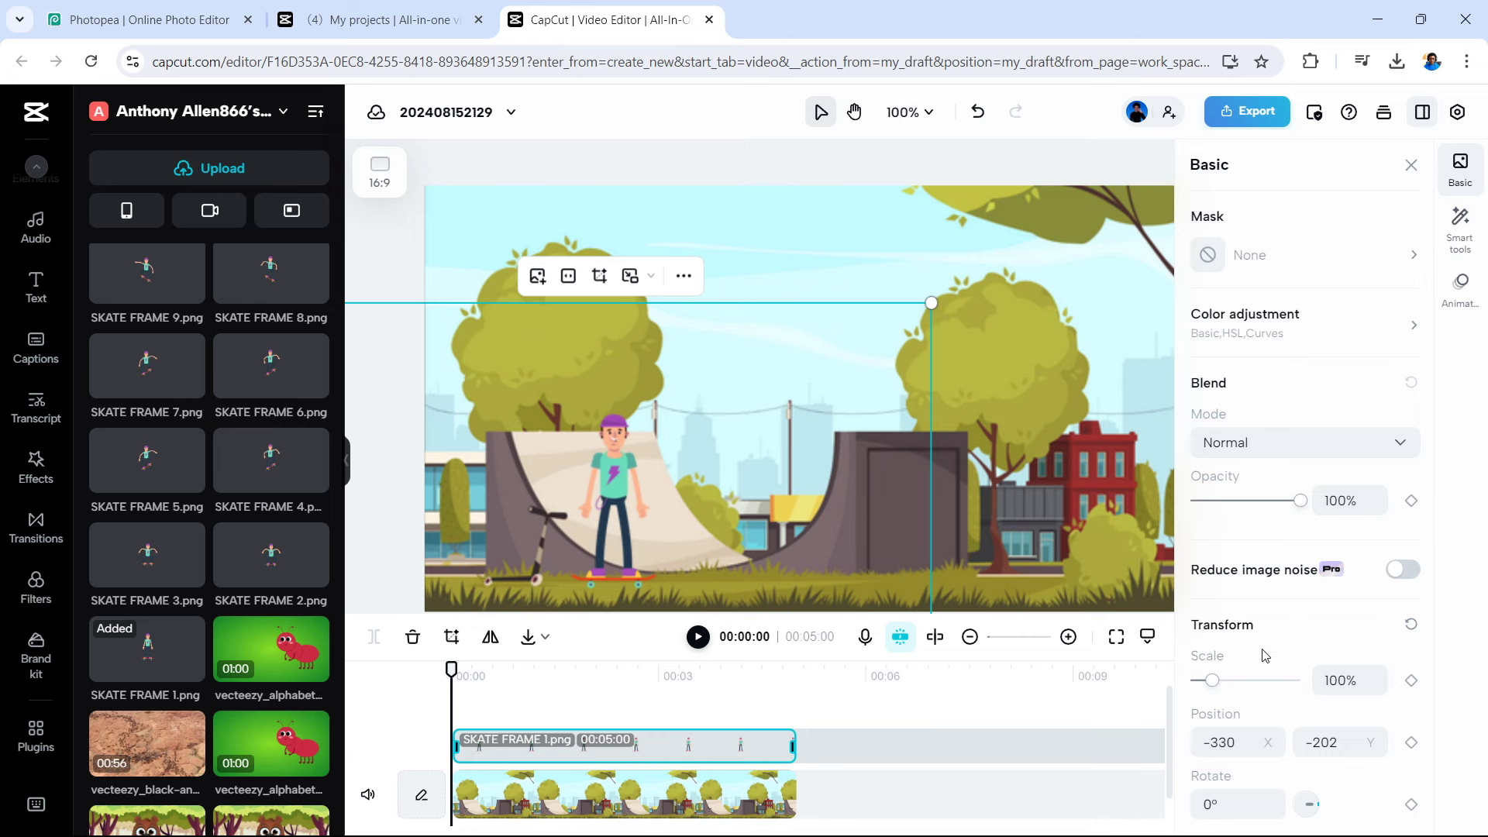
pyautogui.click(1330, 739)
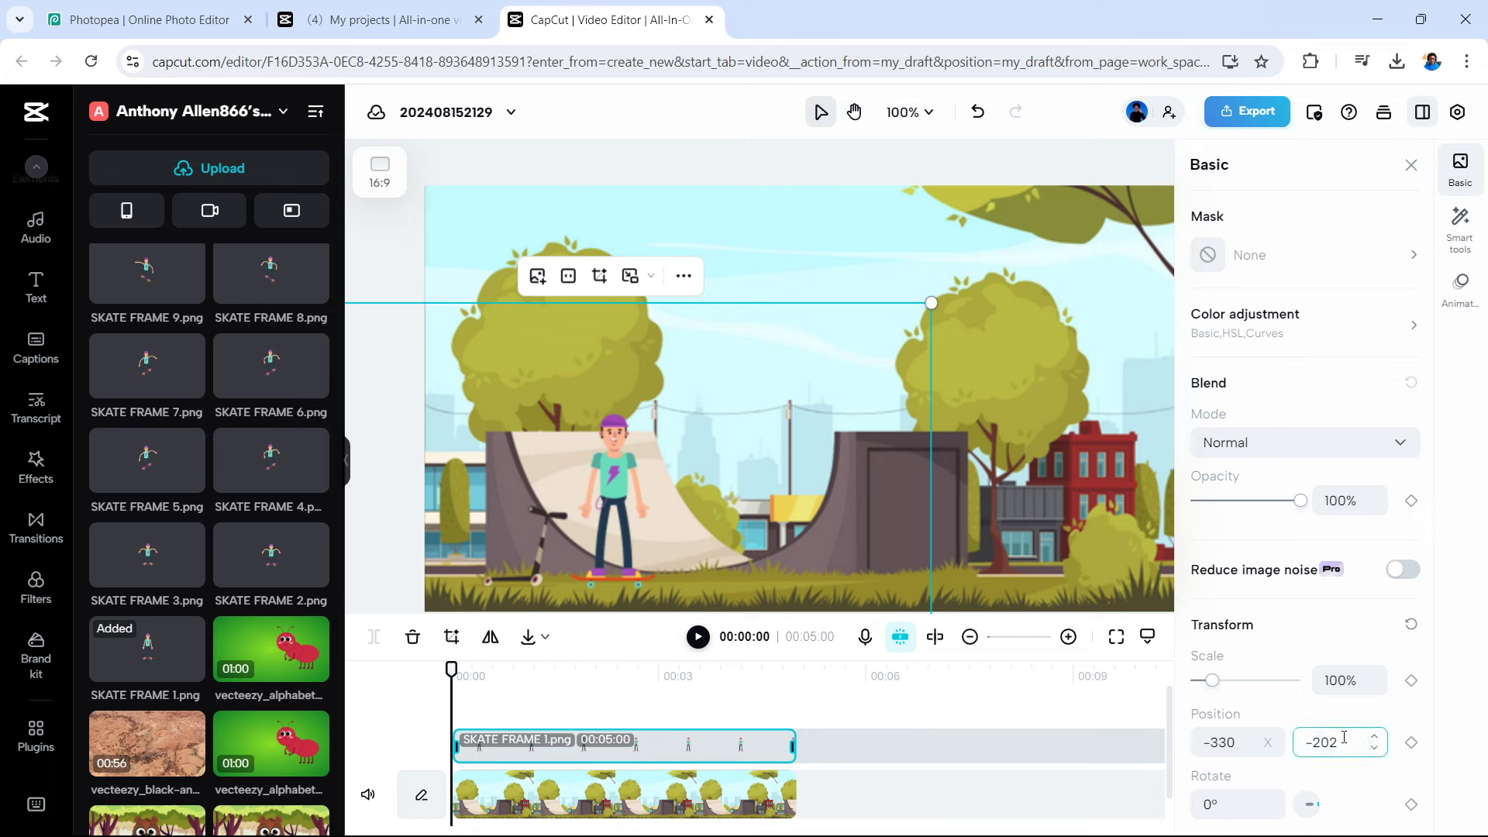
pyautogui.click(1412, 744)
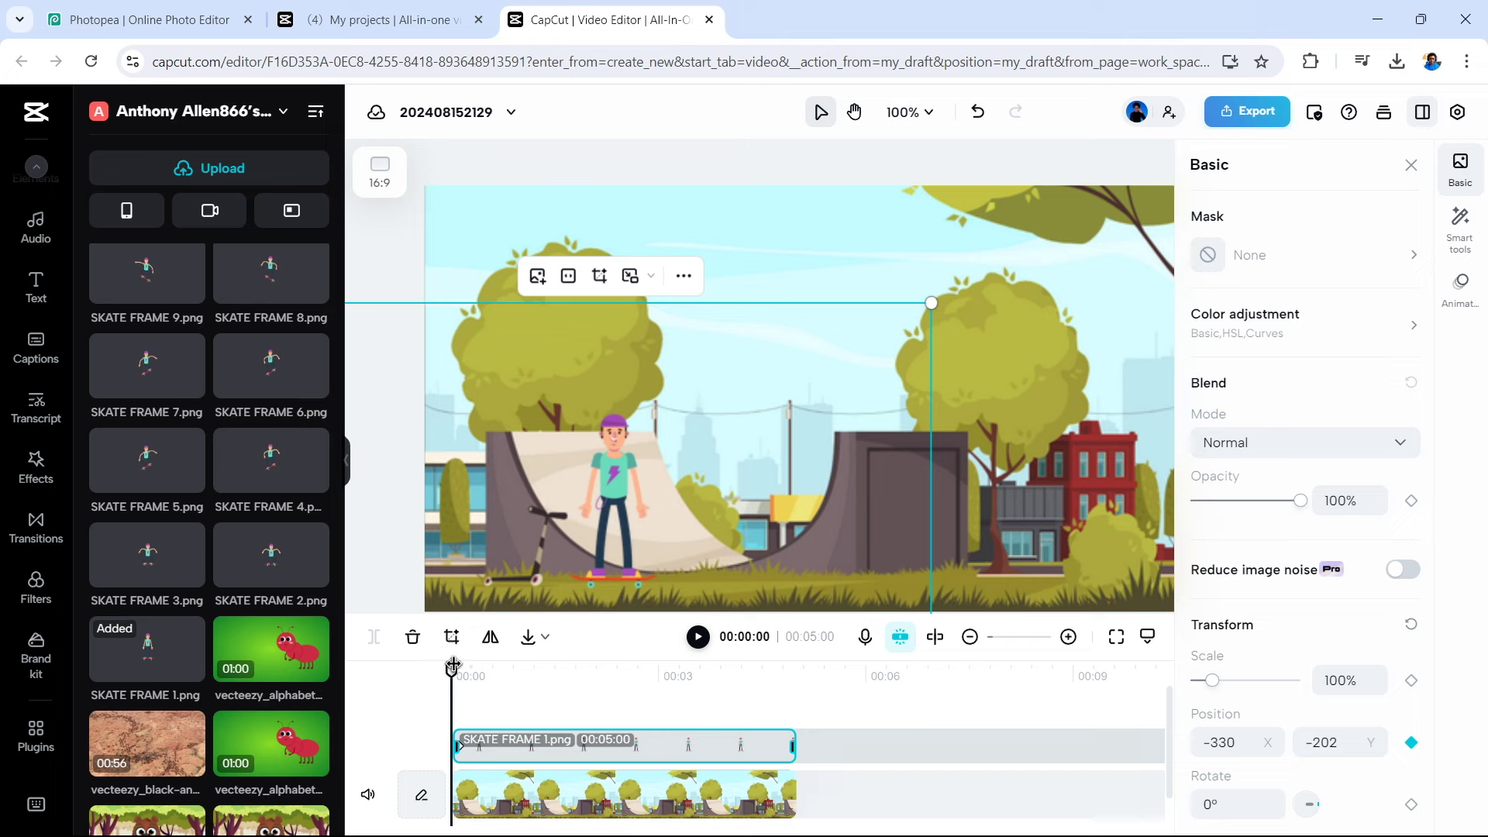
# - At 00:02:08, move the standing skateboarder right to about X -131, Y -197 as a second position keyframe, and play back the motion
pyautogui.moveTo(452, 666); pyautogui.dragTo(608, 674)
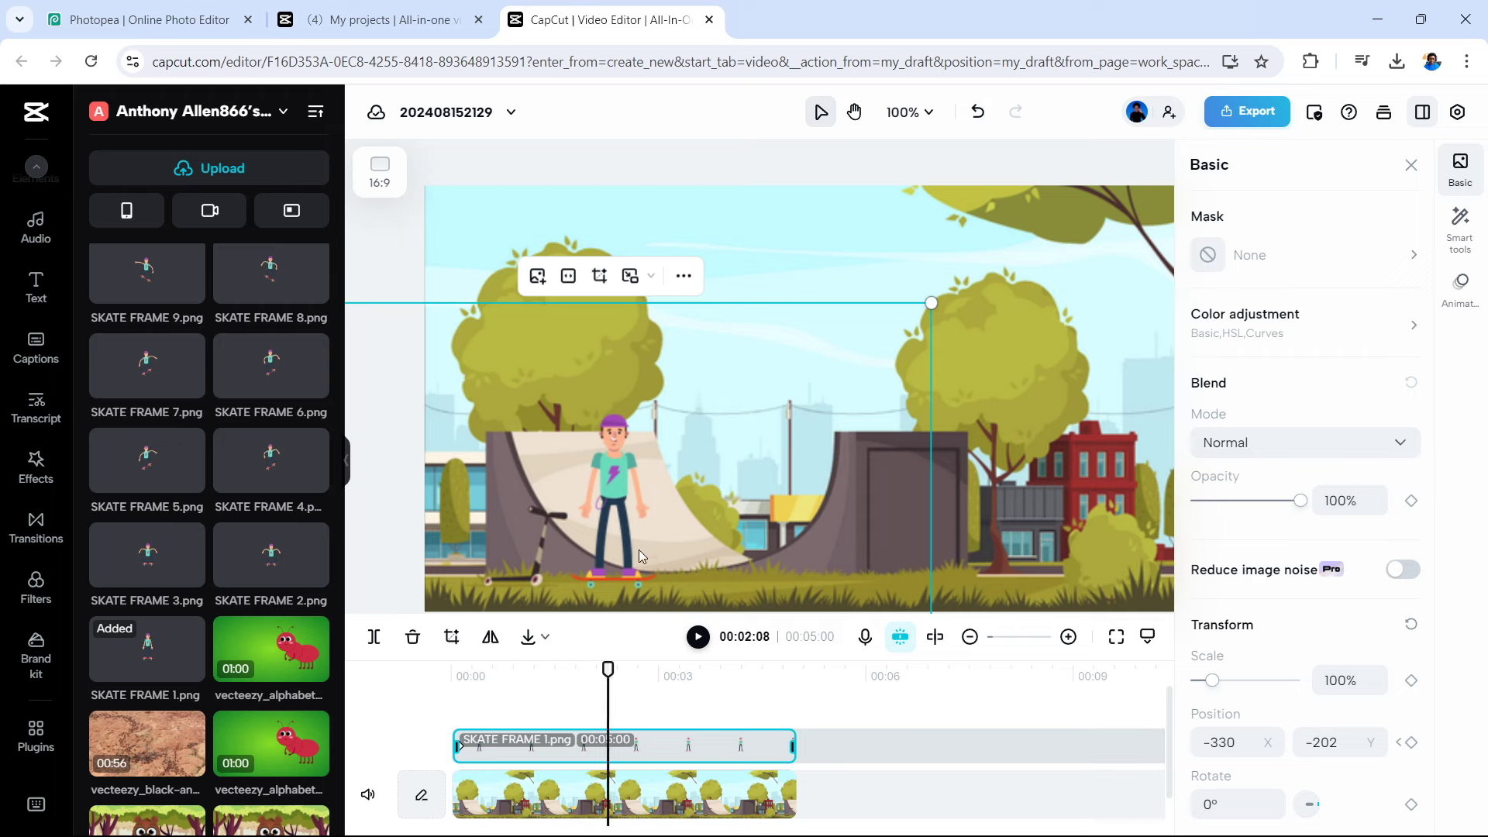
pyautogui.moveTo(621, 519); pyautogui.dragTo(737, 517)
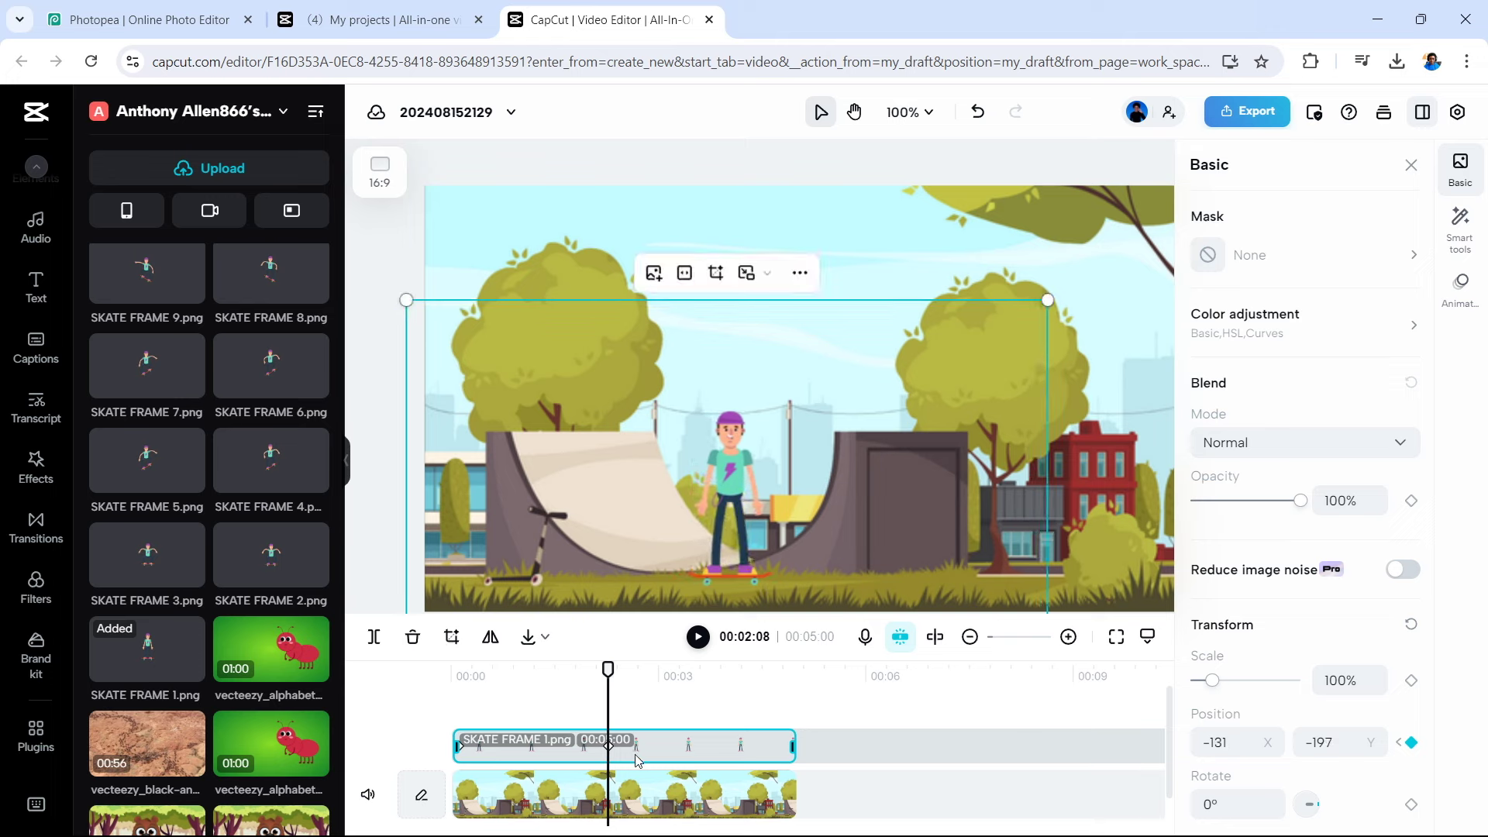
pyautogui.click(463, 694)
pyautogui.press('space')
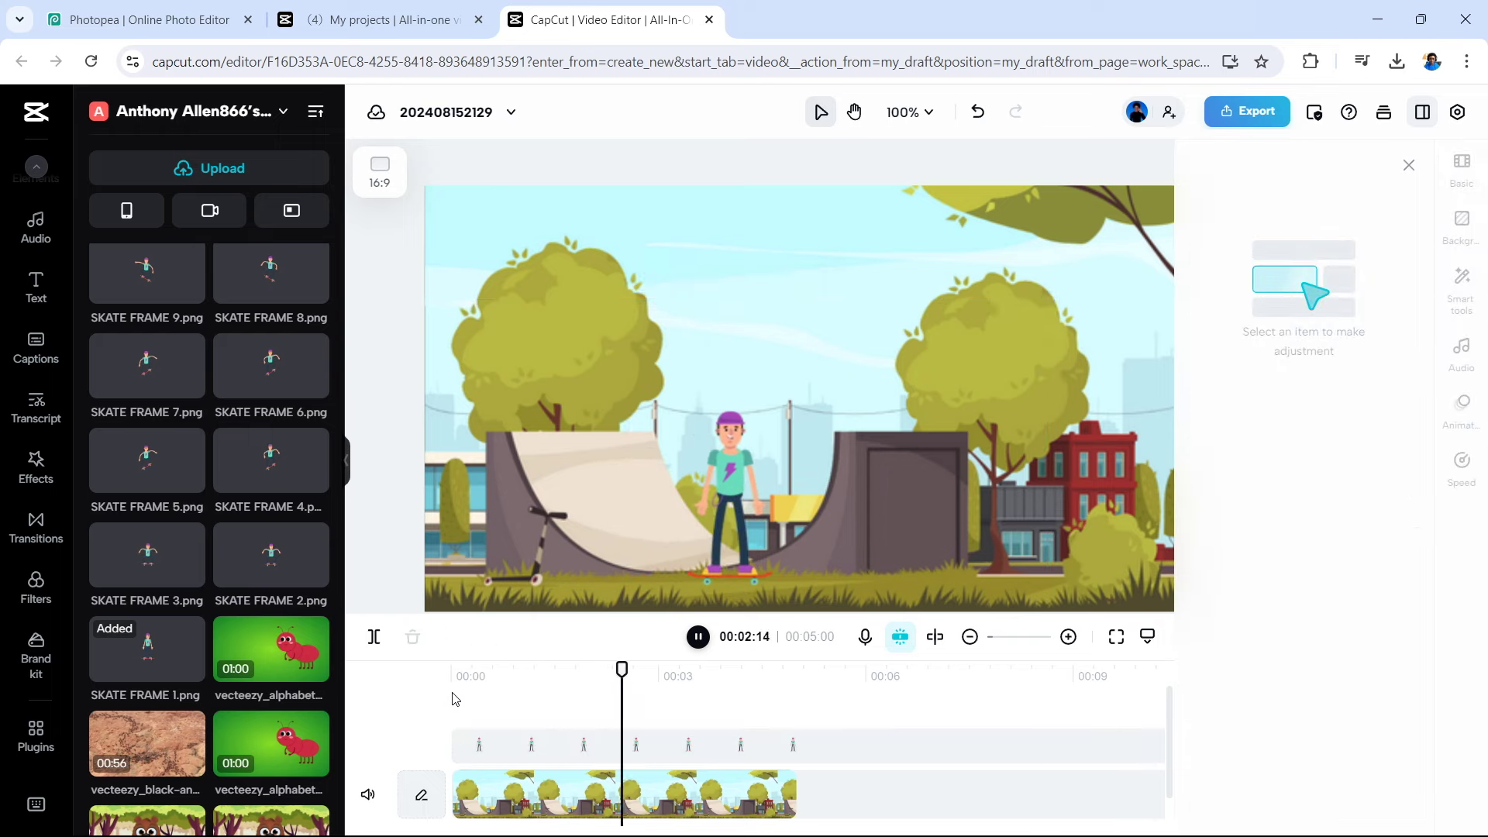
pyautogui.press('space')
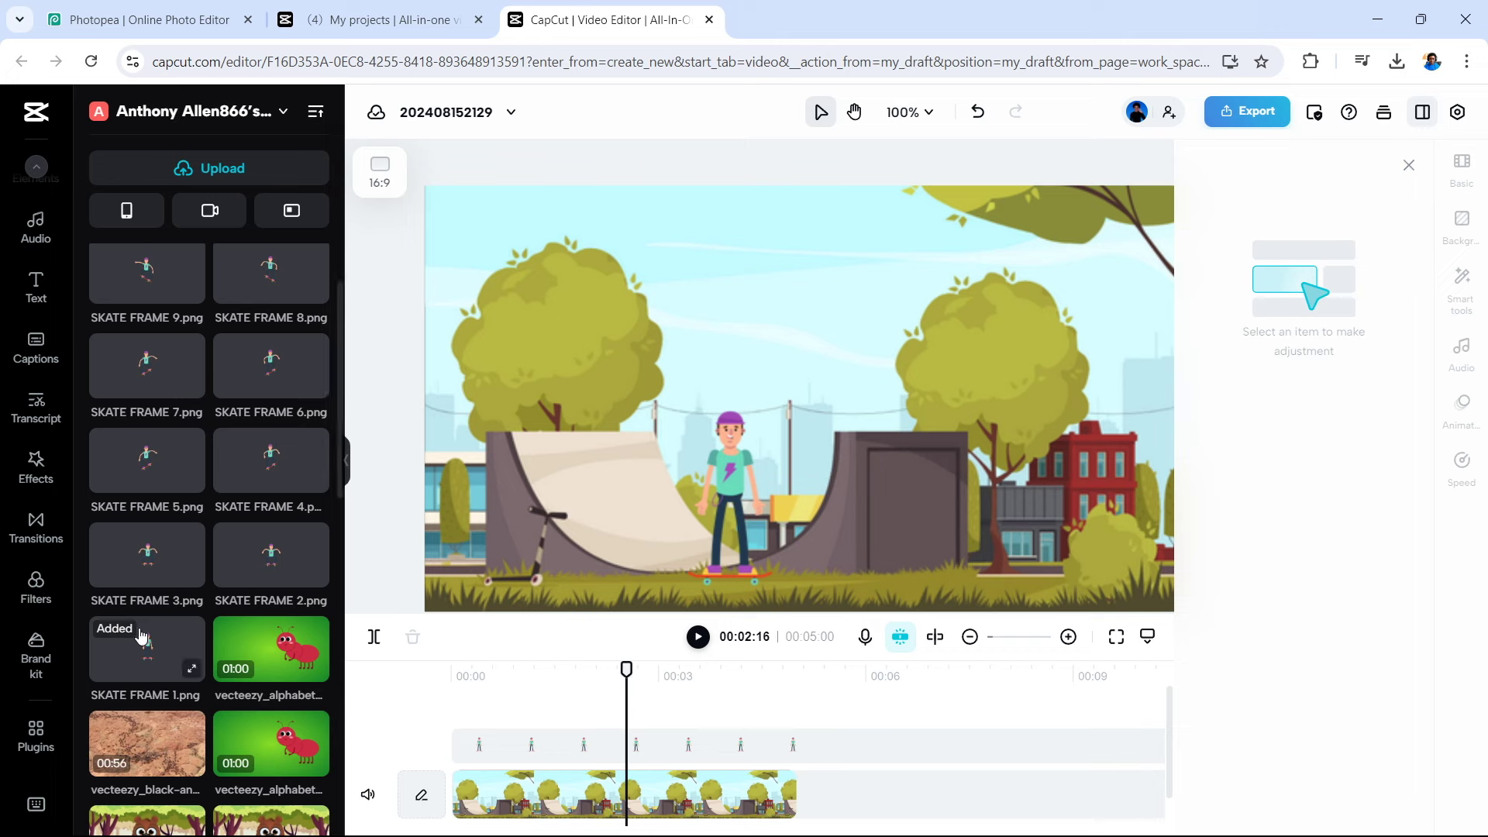
# - Add SKATE FRAME 2.png on a track above at 00:02:16 and set its position to X -131, Y -197
pyautogui.moveTo(256, 583); pyautogui.dragTo(626, 709)
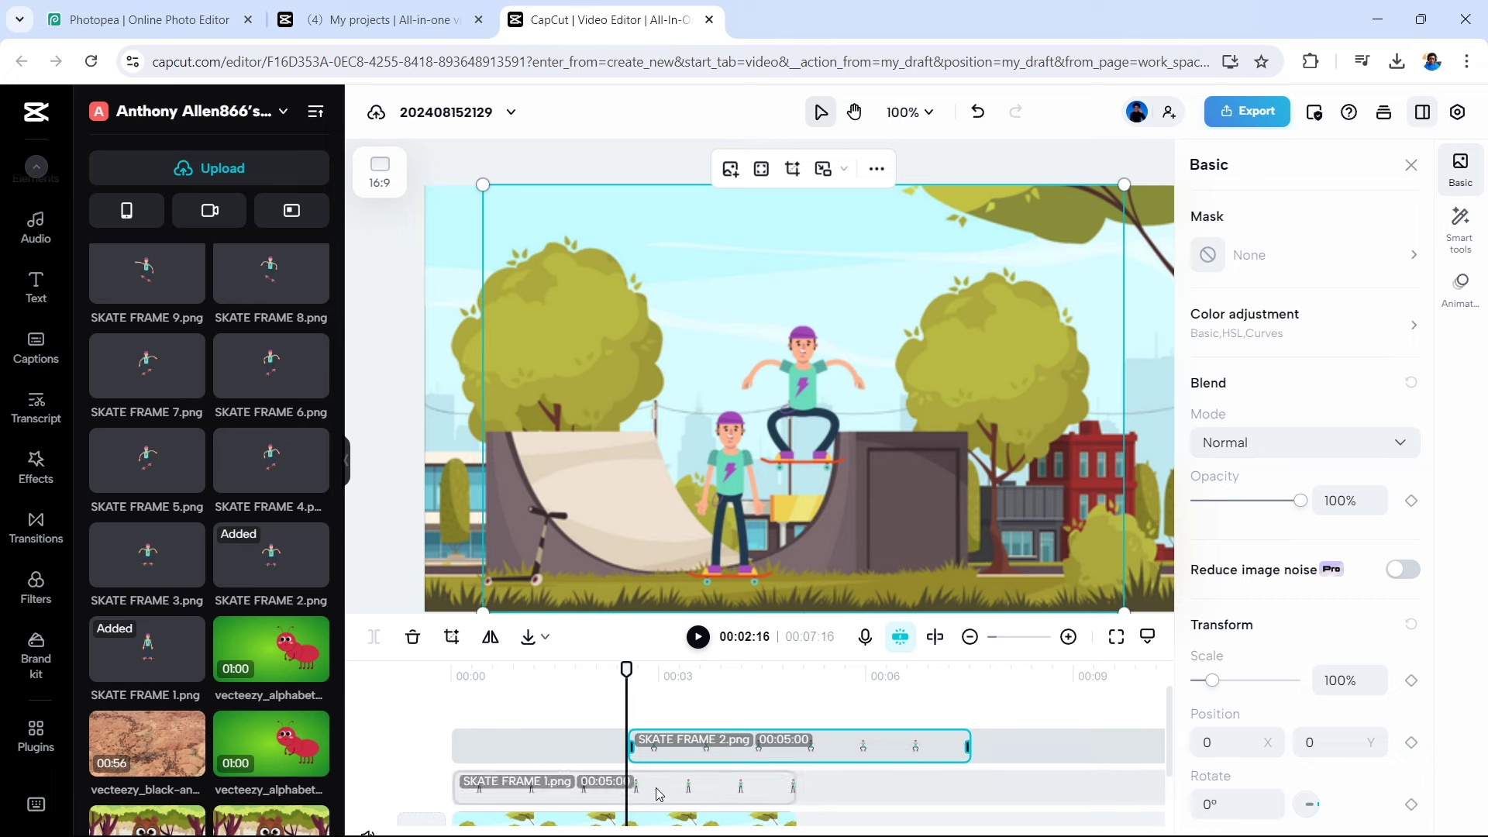
pyautogui.click(688, 780)
pyautogui.click(1232, 748)
pyautogui.moveTo(1232, 748); pyautogui.dragTo(1173, 744)
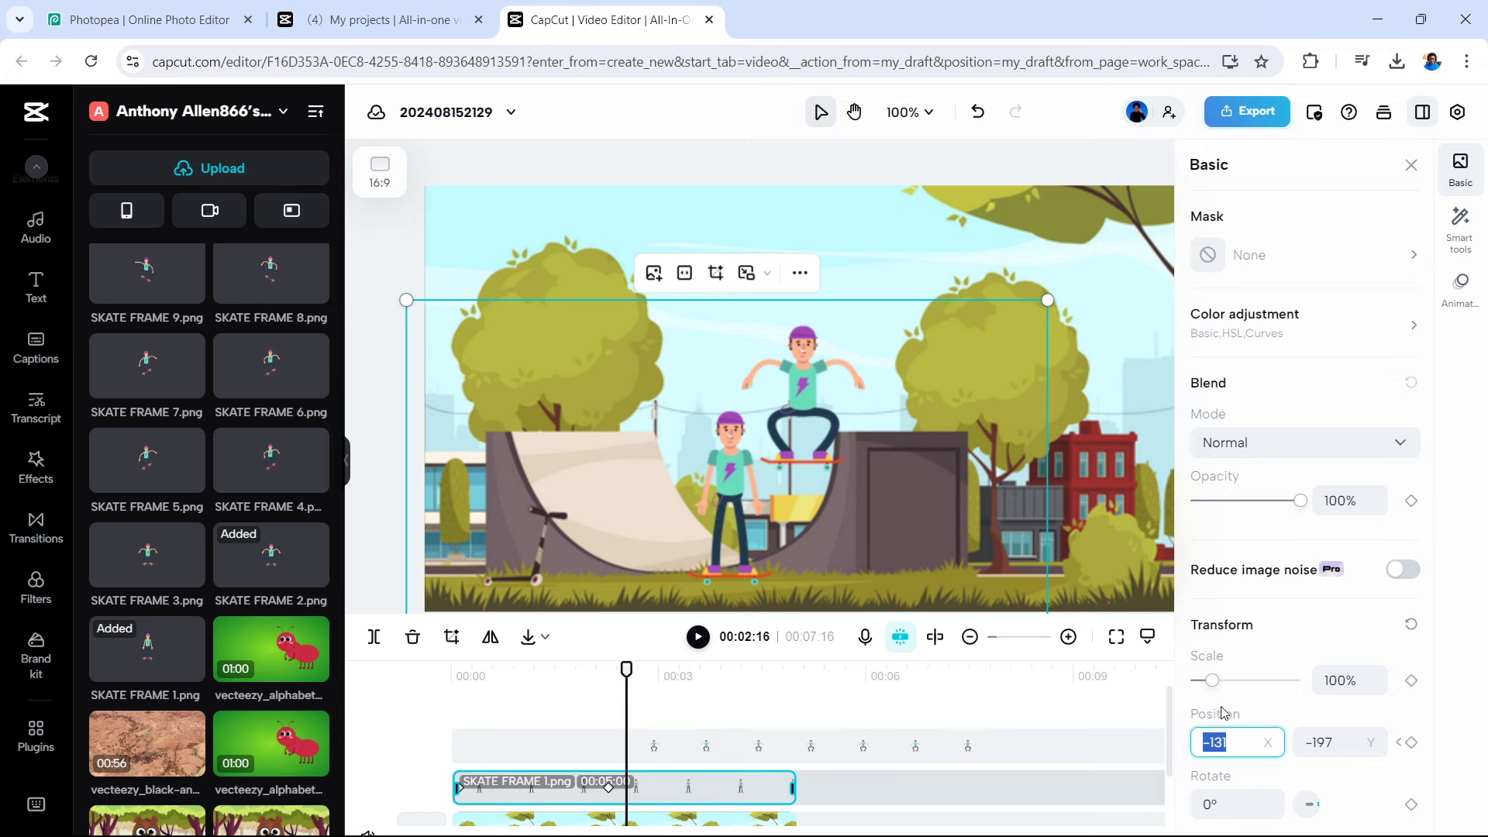
pyautogui.click(859, 750)
pyautogui.click(1220, 738)
pyautogui.press('BackSpace')
pyautogui.write('-131')
pyautogui.press('Return')
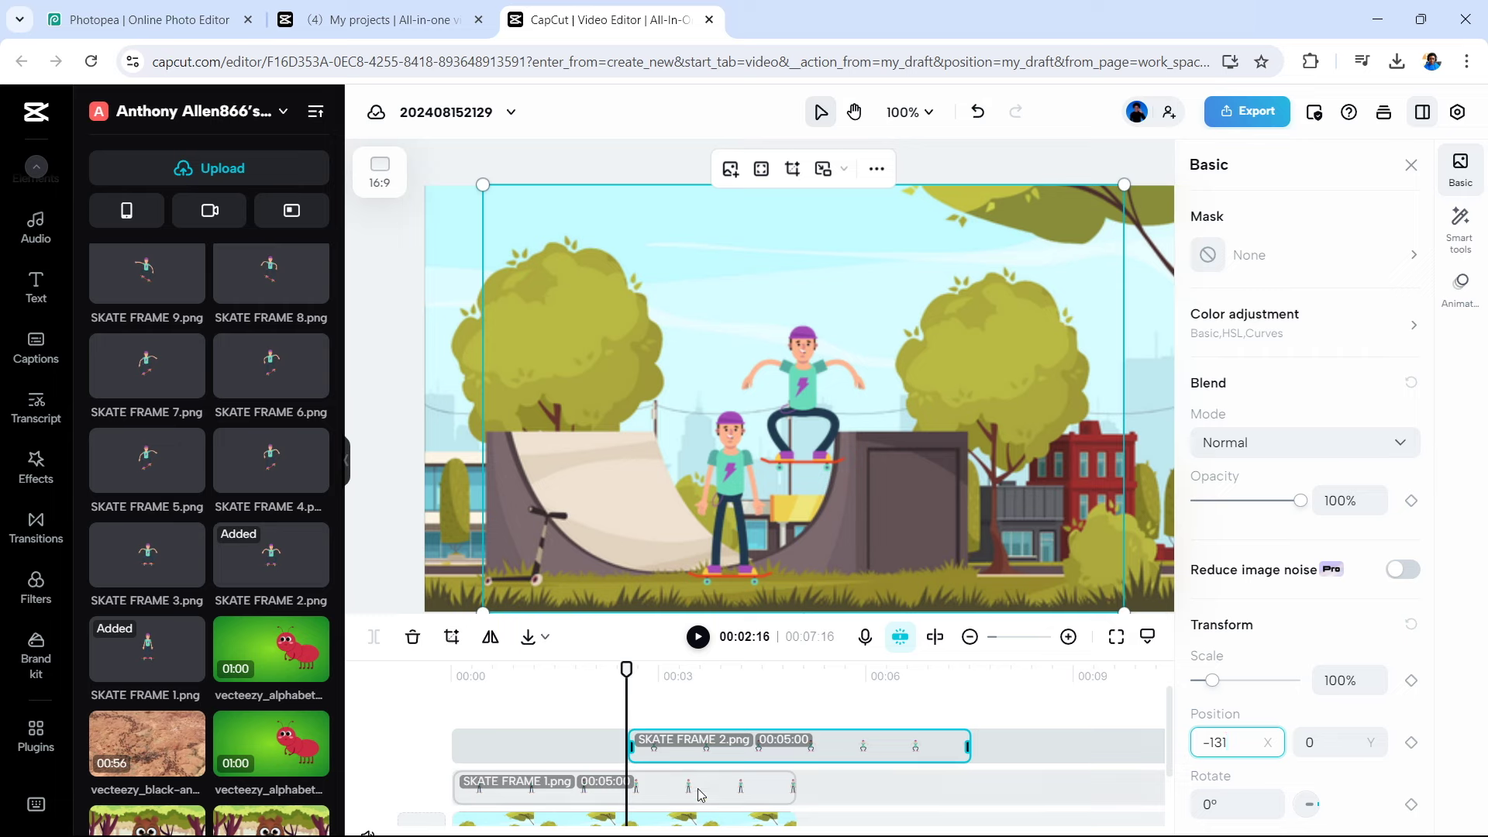
pyautogui.click(1341, 745)
pyautogui.moveTo(1341, 746); pyautogui.dragTo(1275, 742)
pyautogui.click(1323, 740)
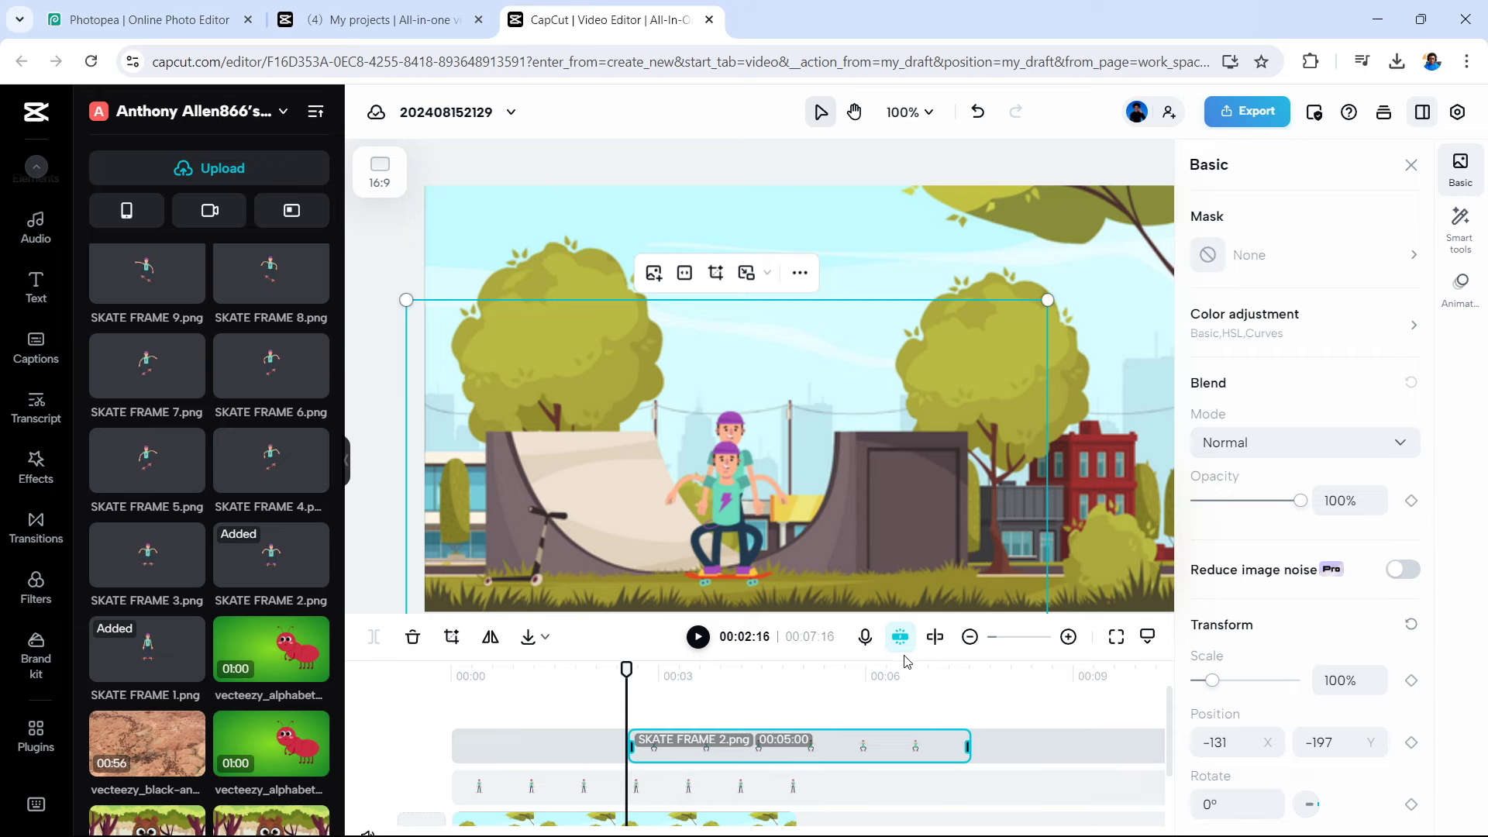
# - Nudge the SKATE FRAME 2.png figure right to X -124 so its skateboard lines up with the first figure's board
pyautogui.scroll(3, 807, 582)
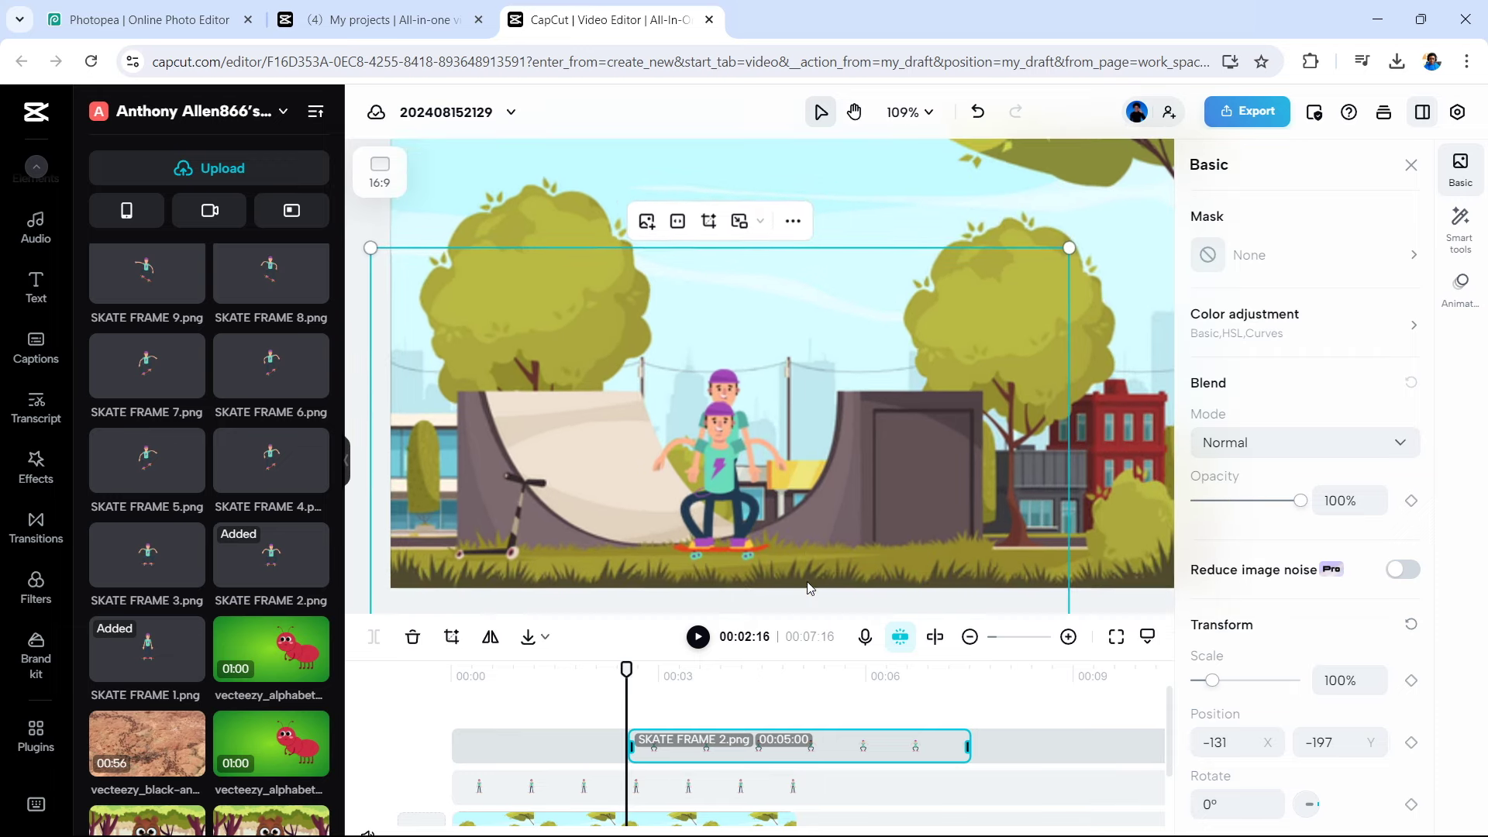
pyautogui.scroll(5, 727, 482)
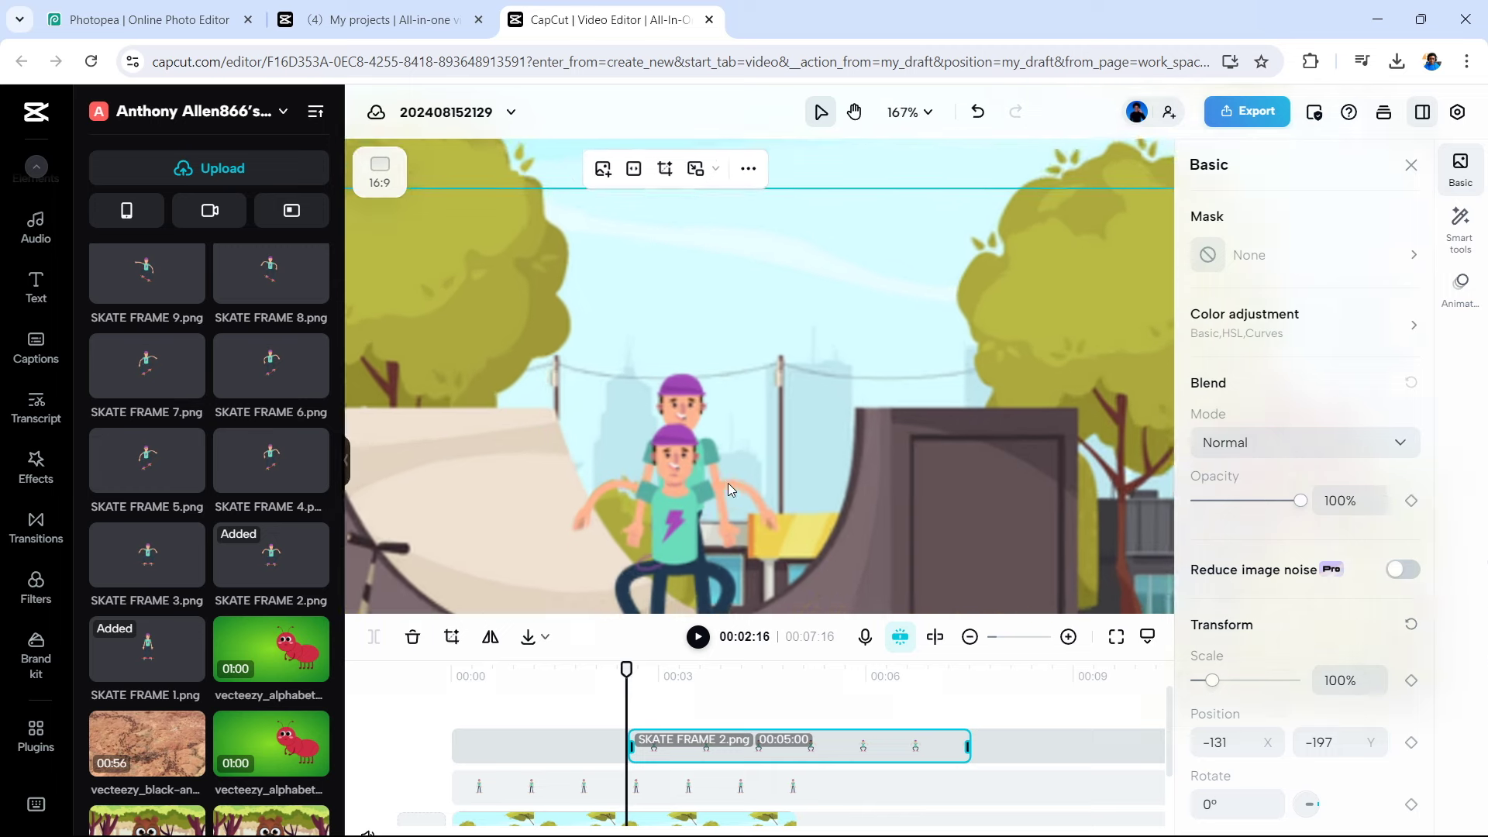
pyautogui.scroll(-3, 728, 482)
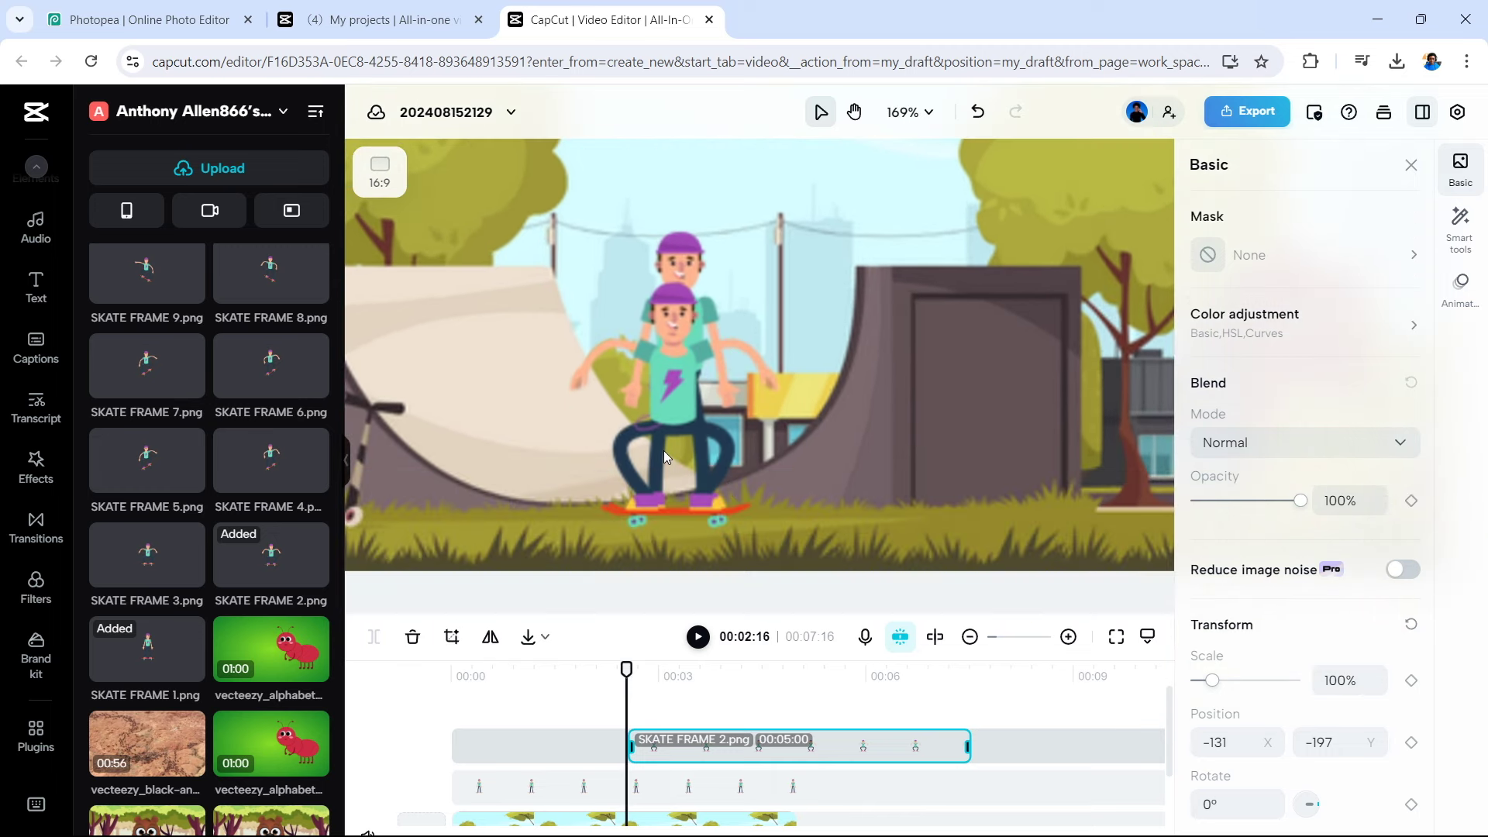
pyautogui.moveTo(664, 450); pyautogui.dragTo(669, 450)
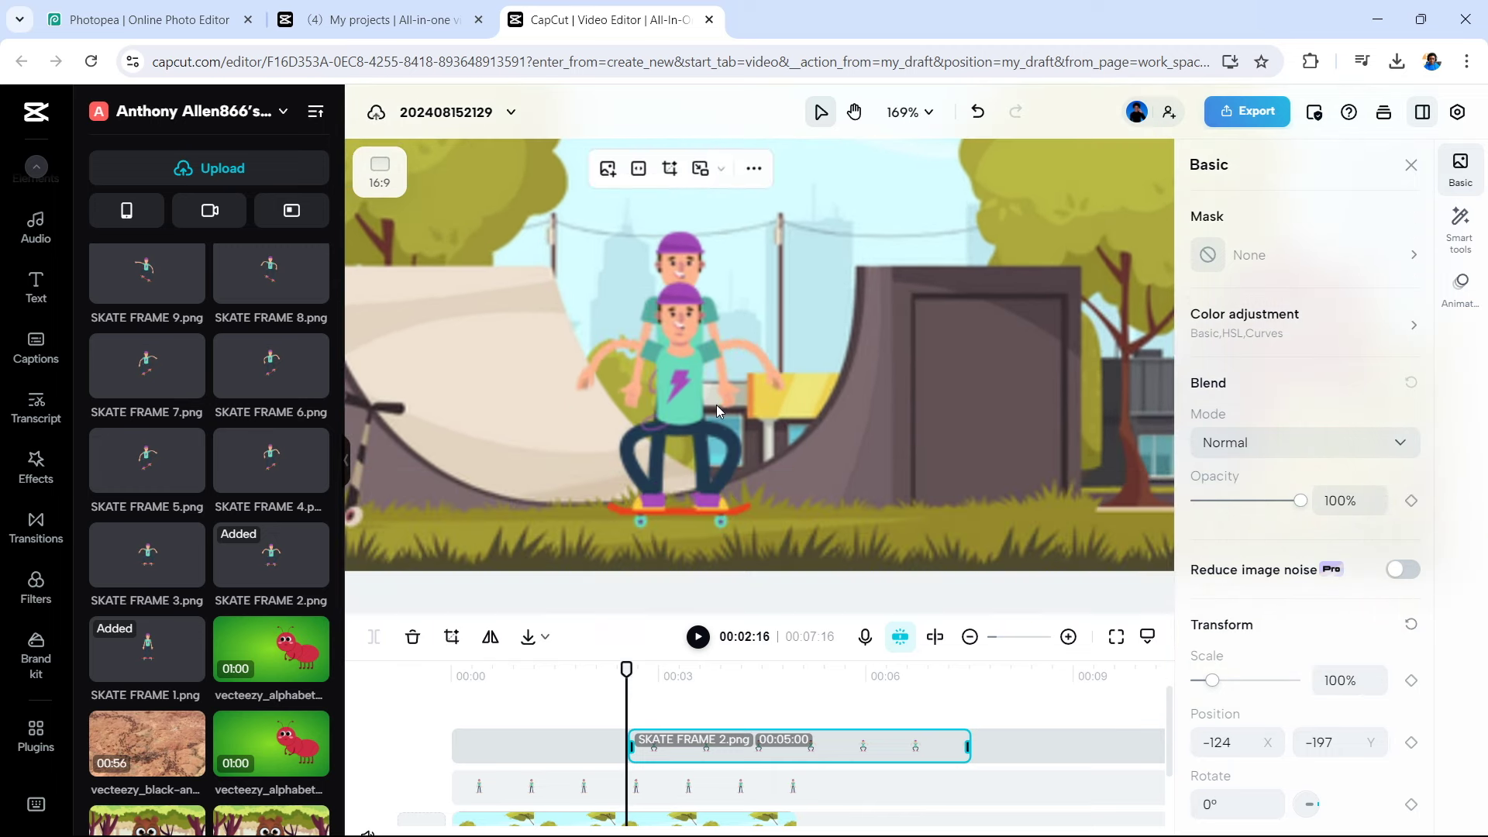
pyautogui.scroll(-2, 716, 405)
pyautogui.scroll(-4, 716, 405)
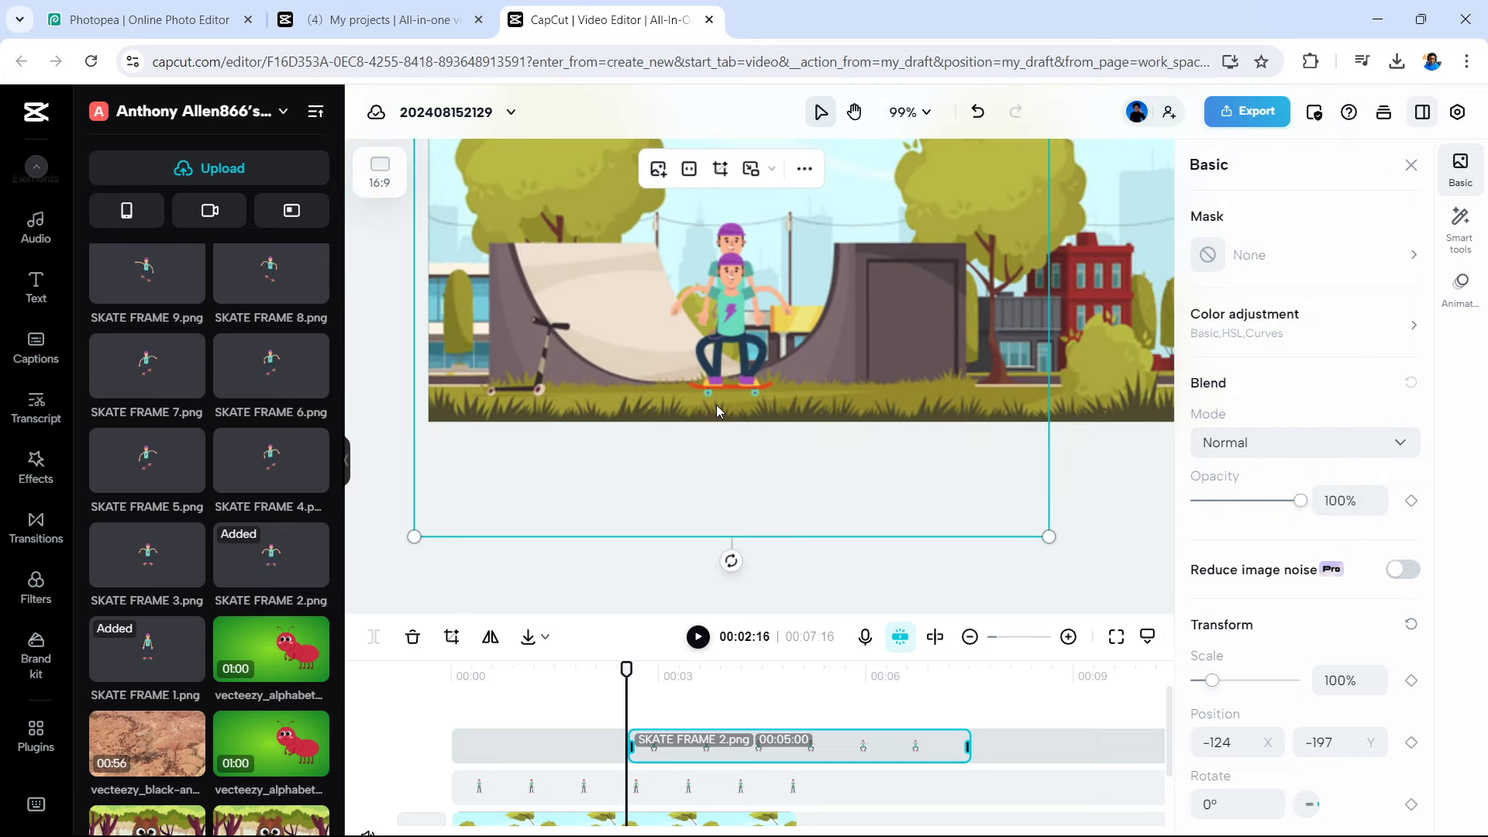
pyautogui.scroll(1, 716, 404)
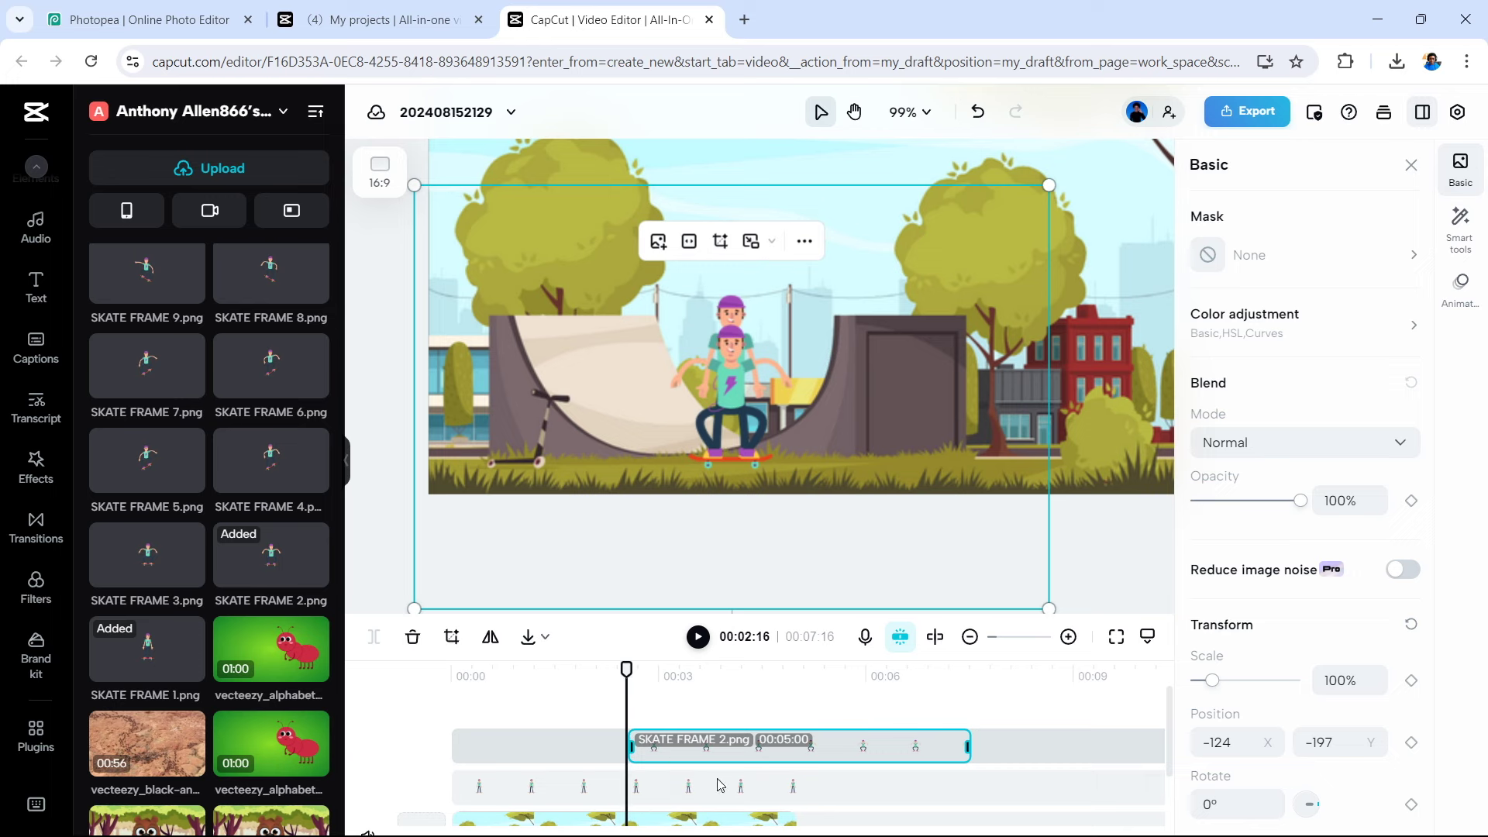
# - Keyframe the position of SKATE FRAME 2.png at 00:02:16, and at 00:03:15 keyframe the crouching skateboarder farther right
pyautogui.click(1412, 742)
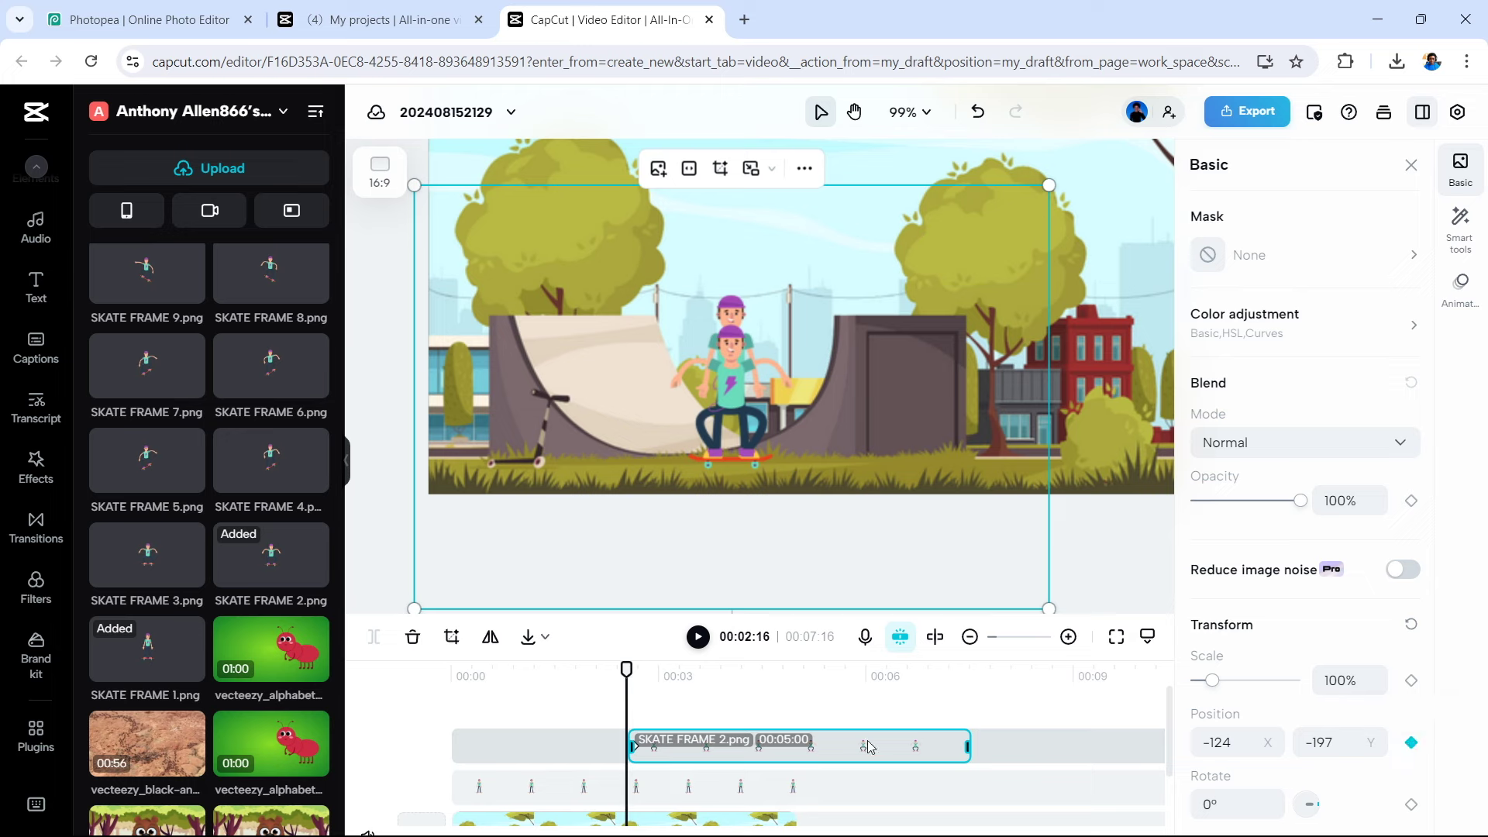
pyautogui.moveTo(626, 671); pyautogui.dragTo(693, 674)
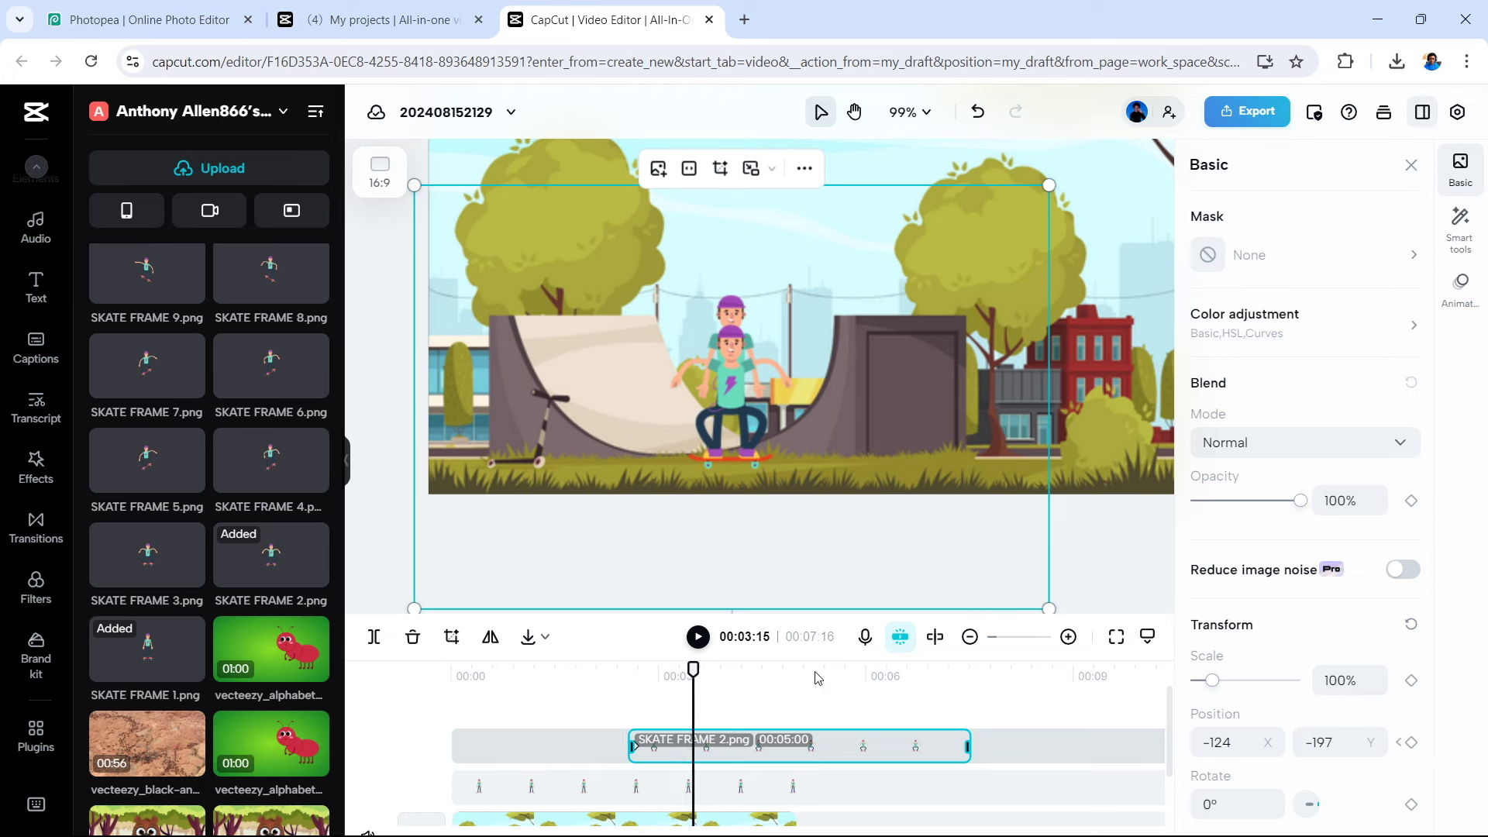
# - Split the SKATE FRAME 1.png clip at 00:02:18, delete the part after the cut, and play the animation from the start
pyautogui.click(647, 794)
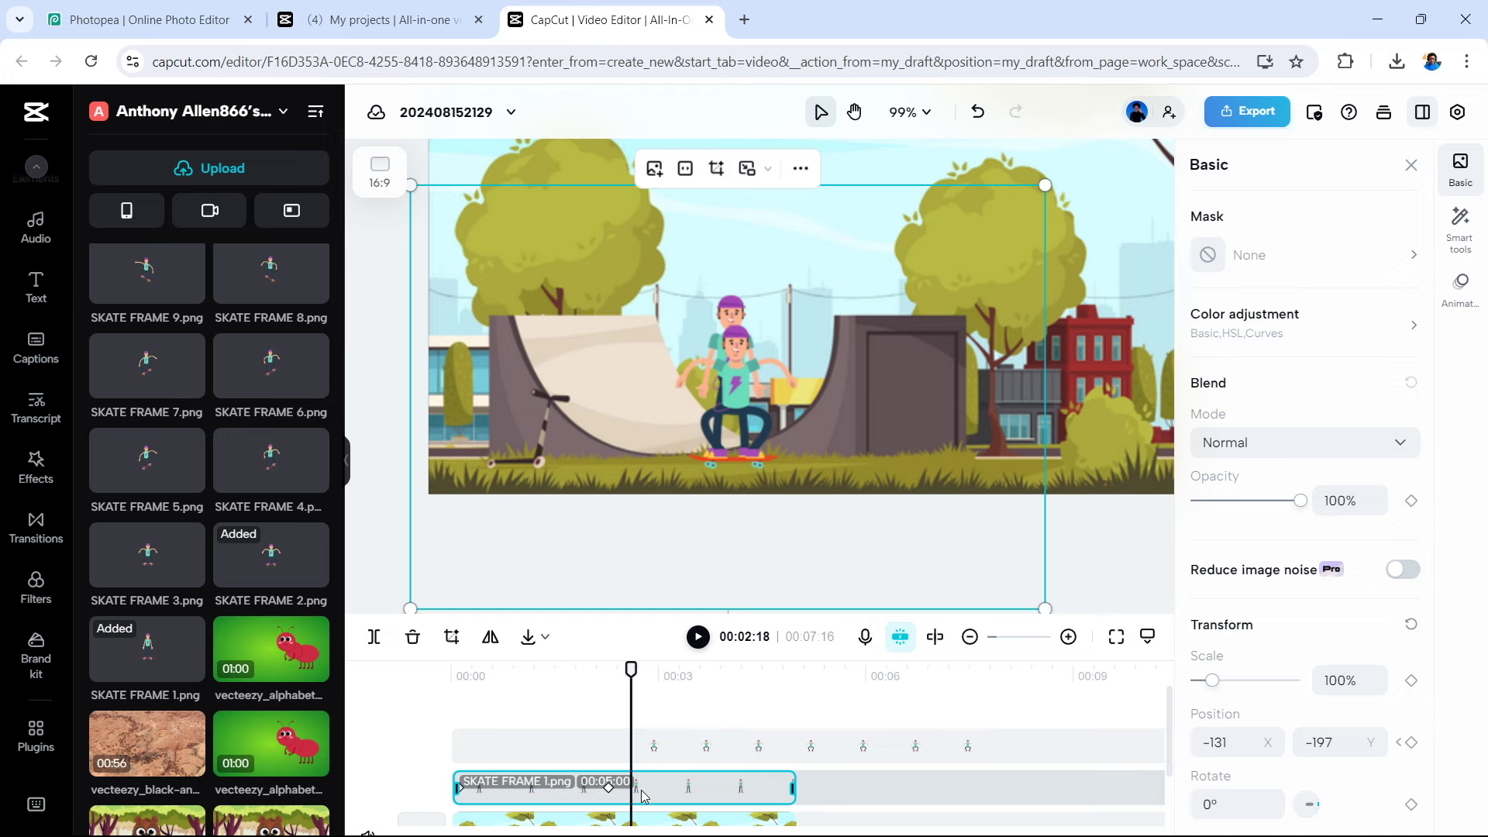
pyautogui.hotkey('ctrl', 'b')
pyautogui.press('Delete')
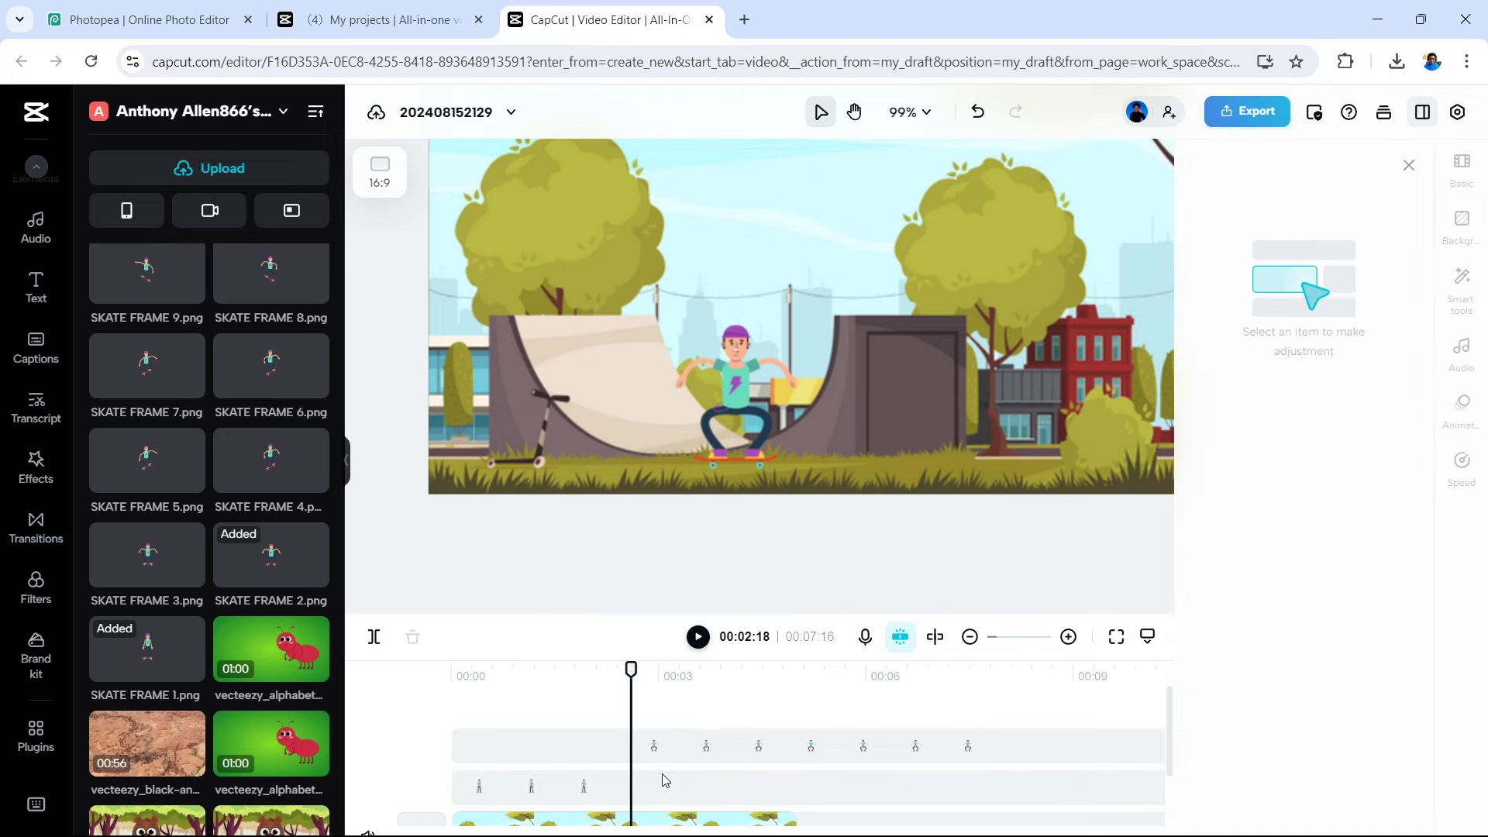
pyautogui.click(460, 684)
pyautogui.press('space')
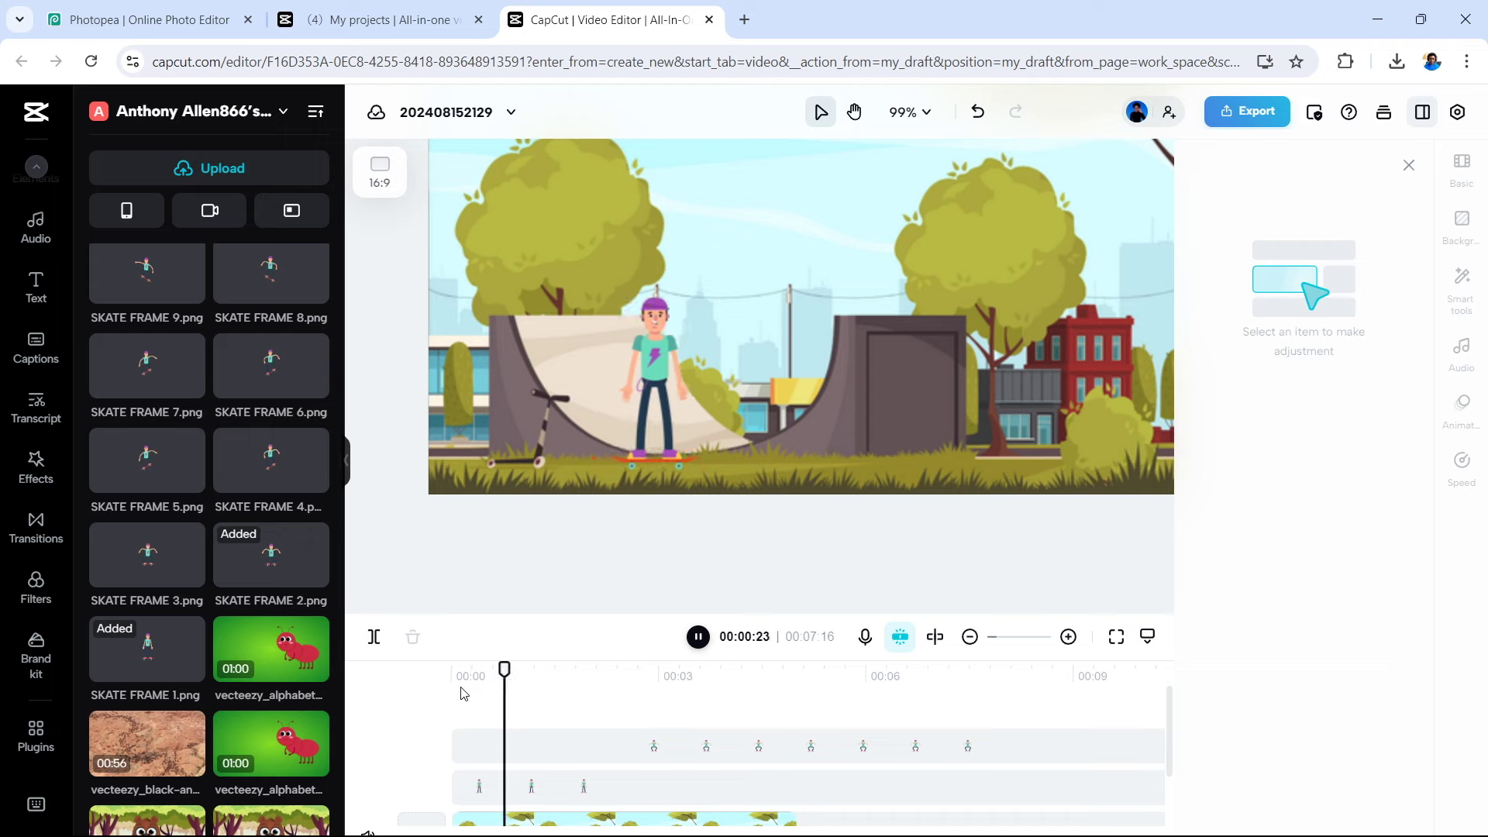
# - Trim the end of SKATE FRAME 1.png to 00:02:16, where SKATE FRAME 2.png begins, and replay the changeover
pyautogui.click(542, 786)
pyautogui.scroll(5, 907, 798)
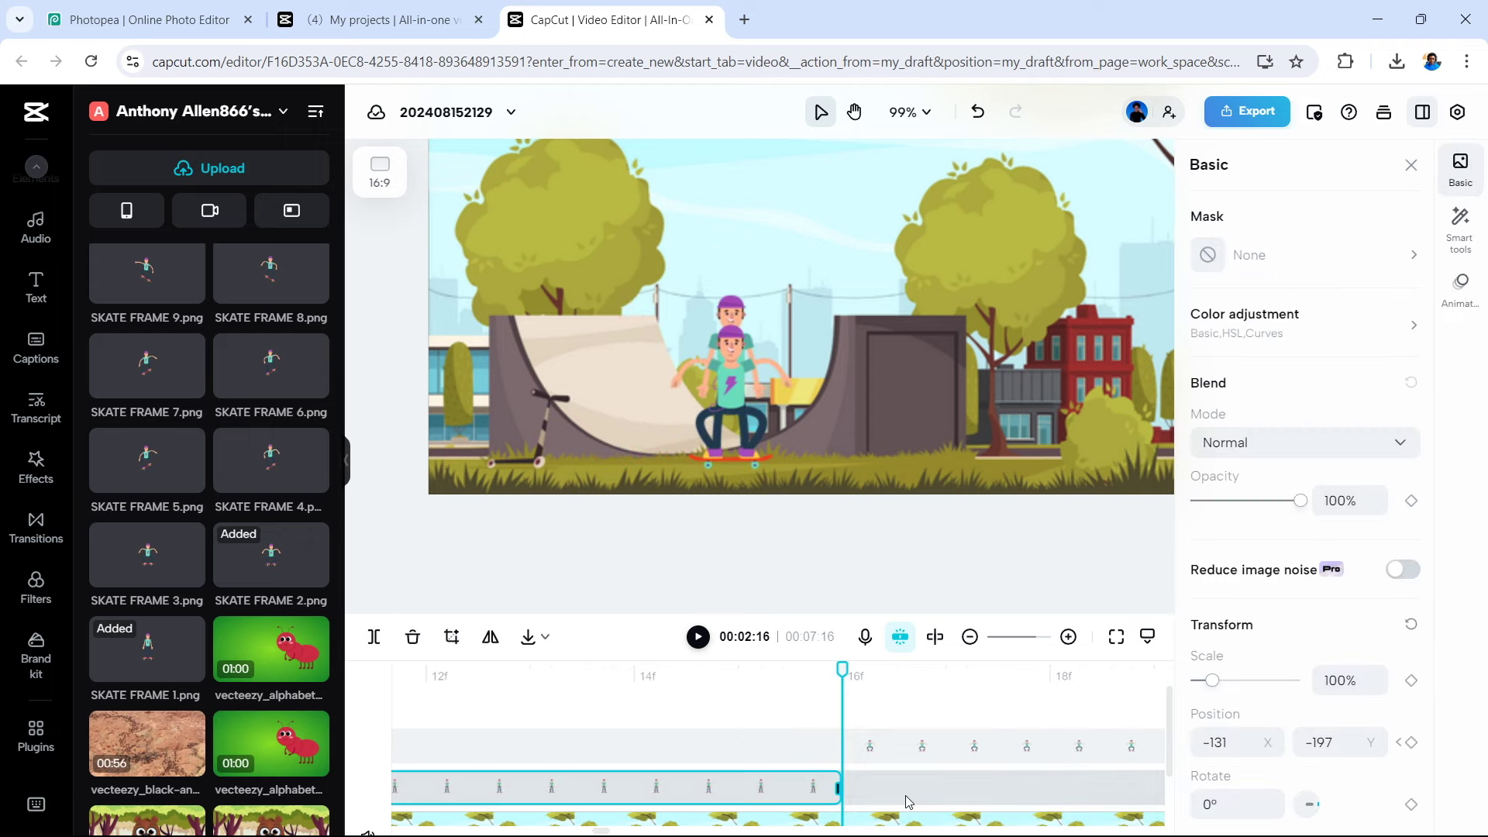
pyautogui.press('space')
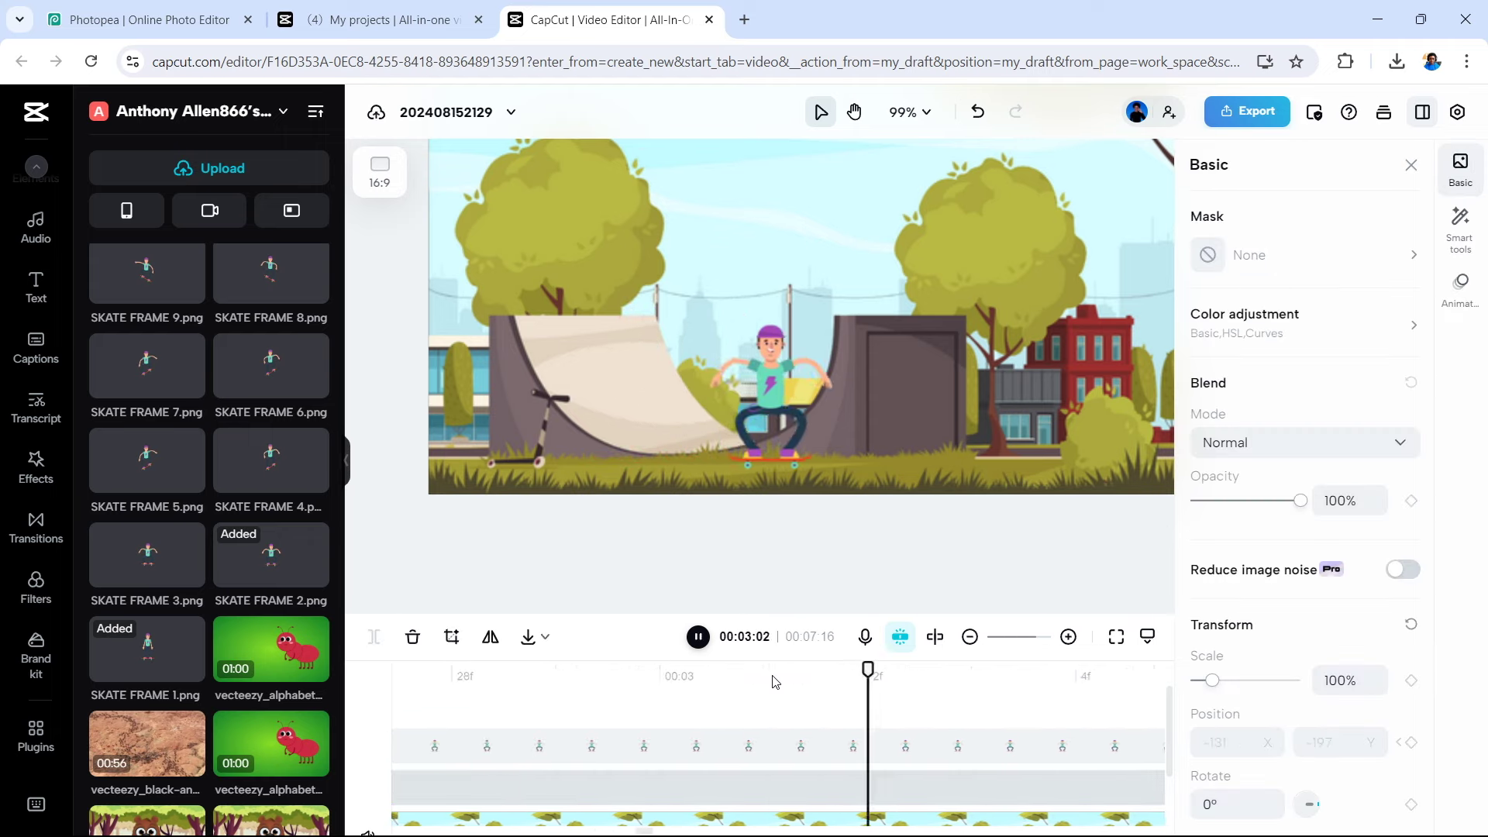
pyautogui.click(970, 639)
pyautogui.click(973, 642)
pyautogui.click(975, 646)
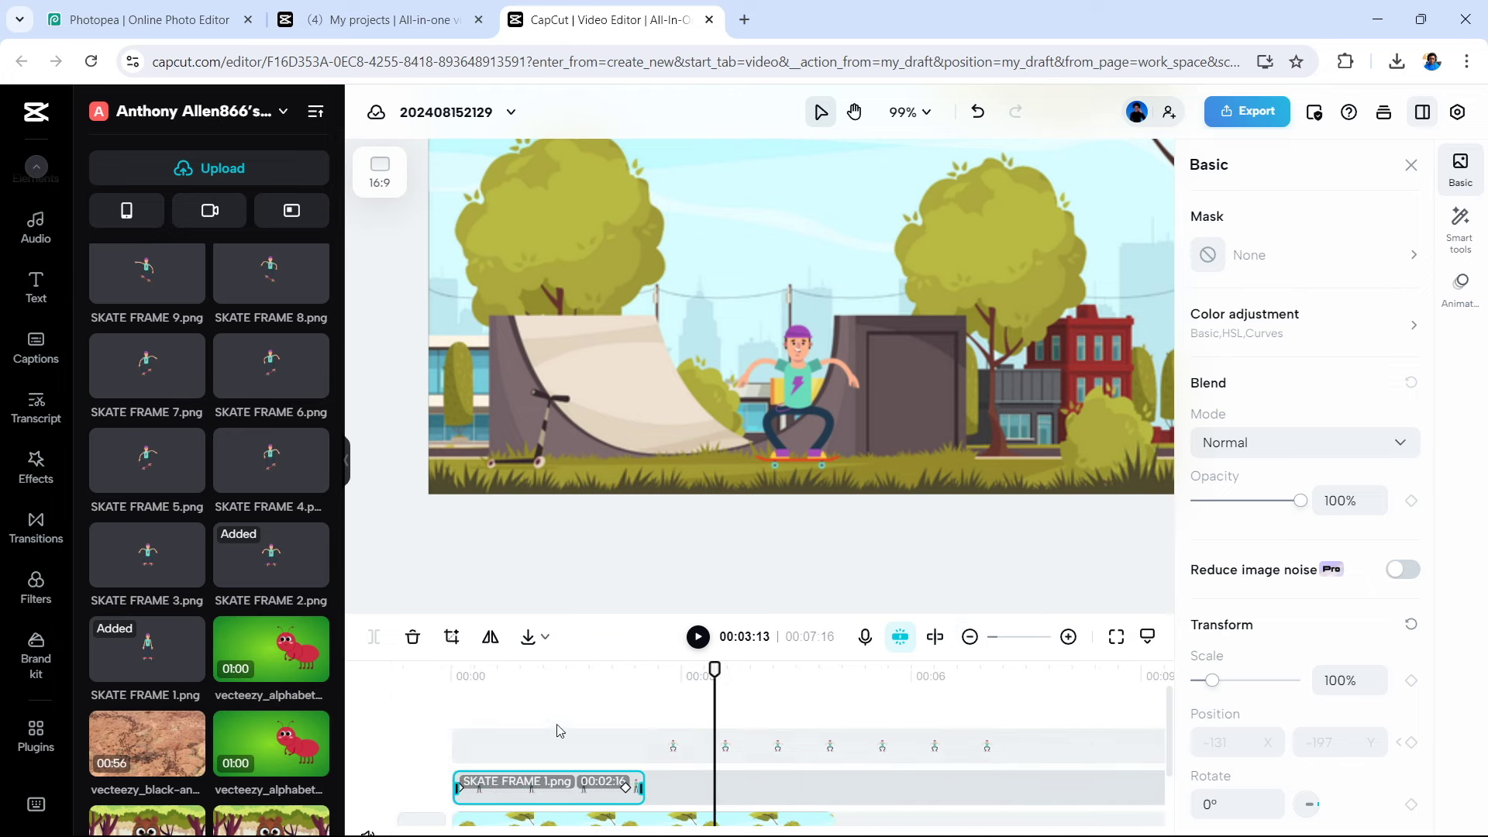
# - Scrub the playhead across both skateboarder clips to examine the change of pose around 00:02:16
pyautogui.moveTo(454, 701); pyautogui.dragTo(727, 736)
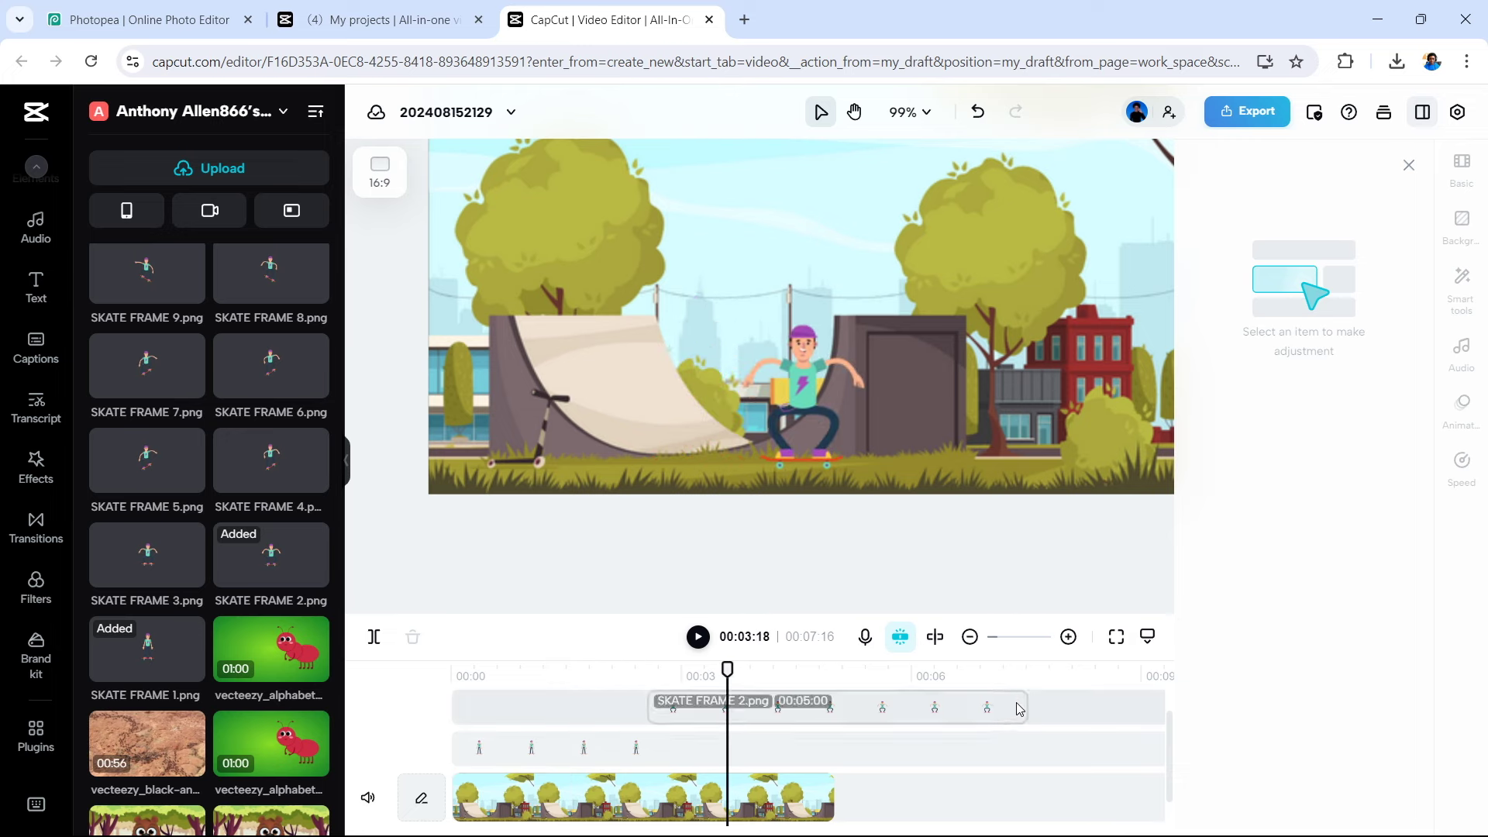
pyautogui.click(631, 746)
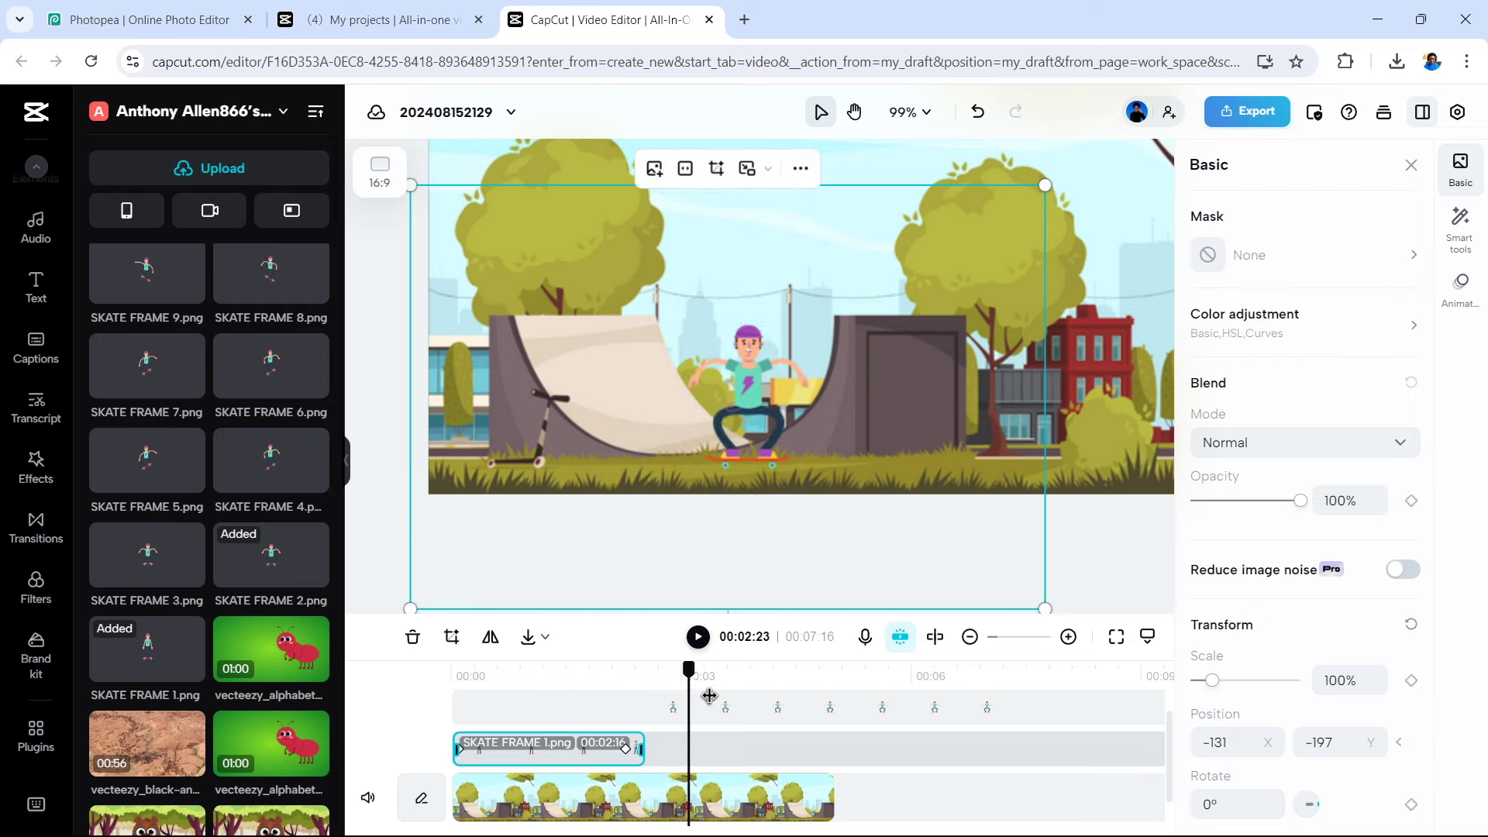
pyautogui.moveTo(551, 715); pyautogui.dragTo(581, 733)
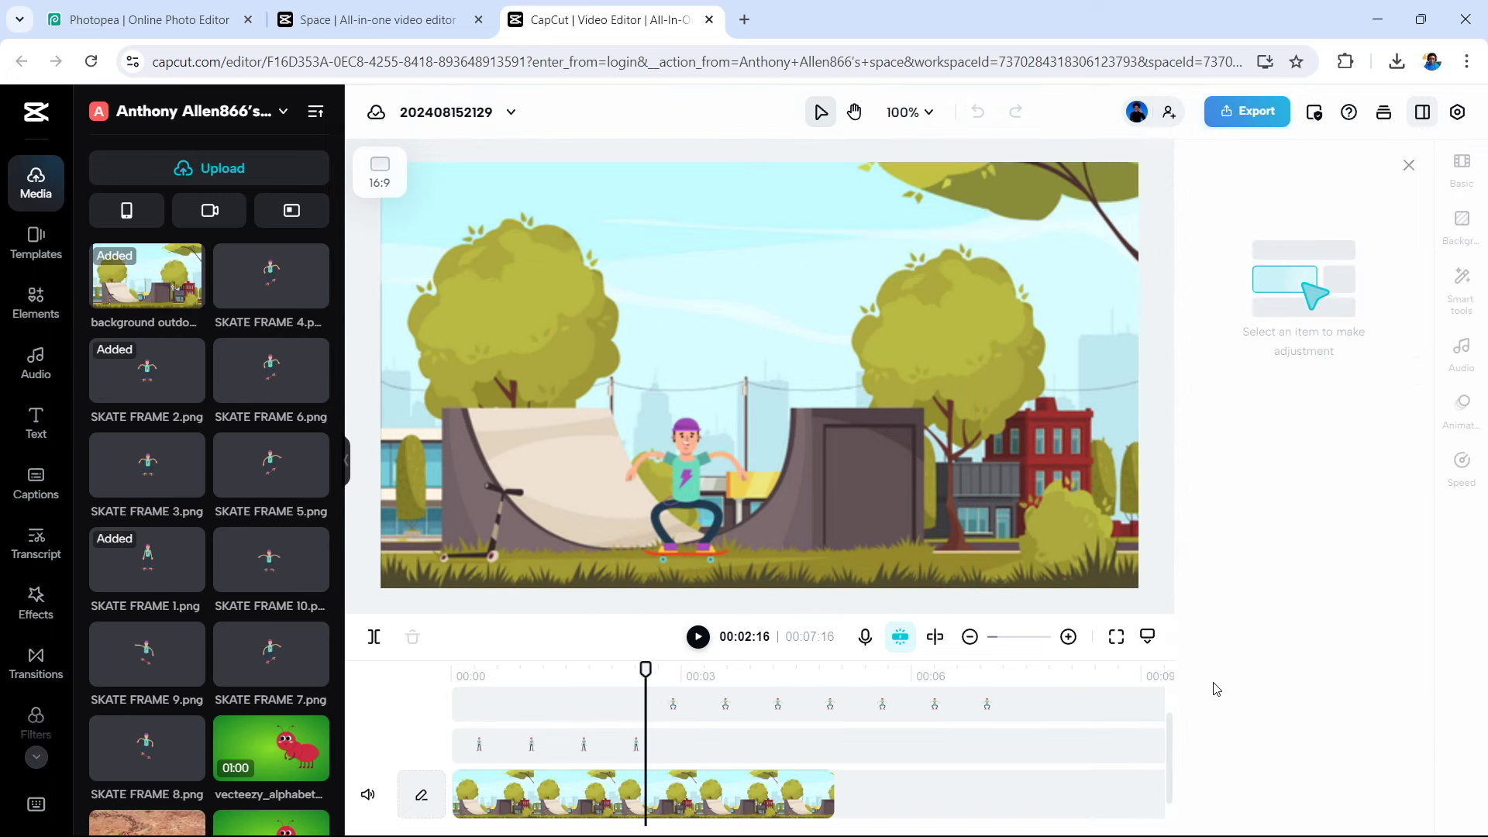